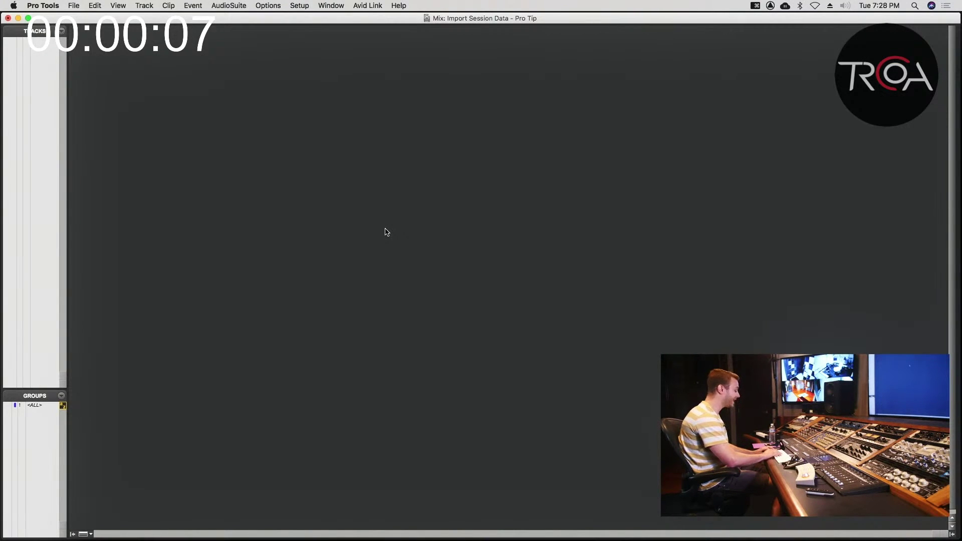
# - Audition "FREE Playboi Carti x Pierre Bourne Type Beat - Yellow Fly Melodies.mp3" from Downloads and add it to the audio import list for conversion
pyautogui.press('shift+super+i')
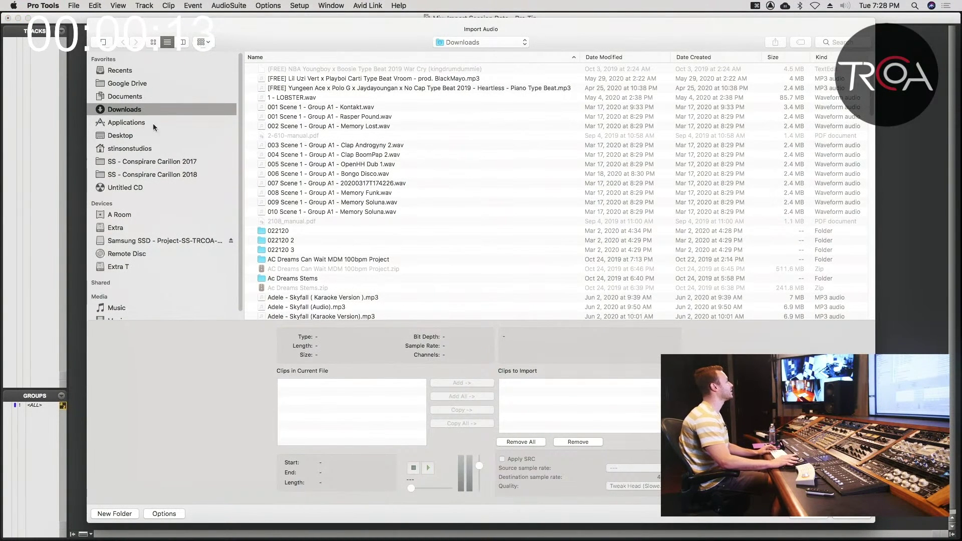
pyautogui.click(600, 58)
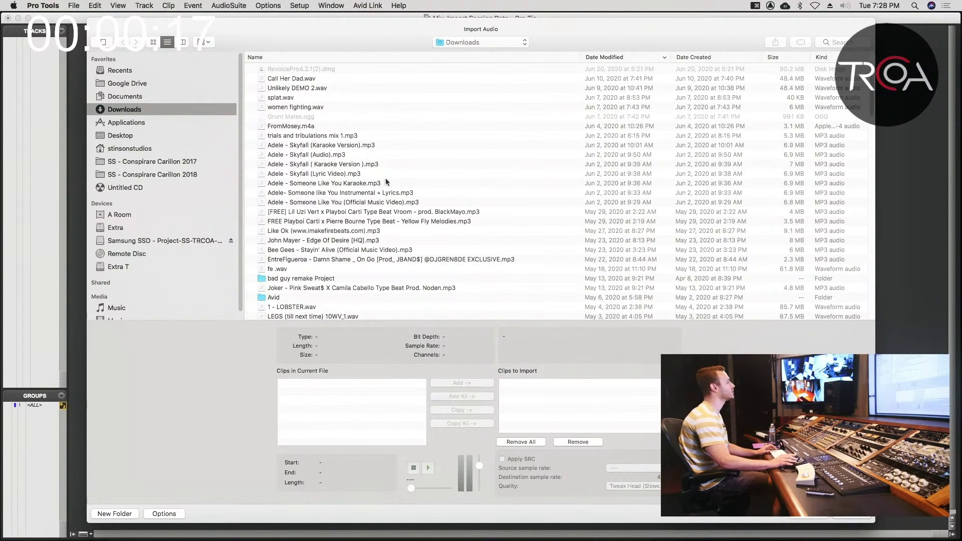
pyautogui.scroll(-7, 386, 181)
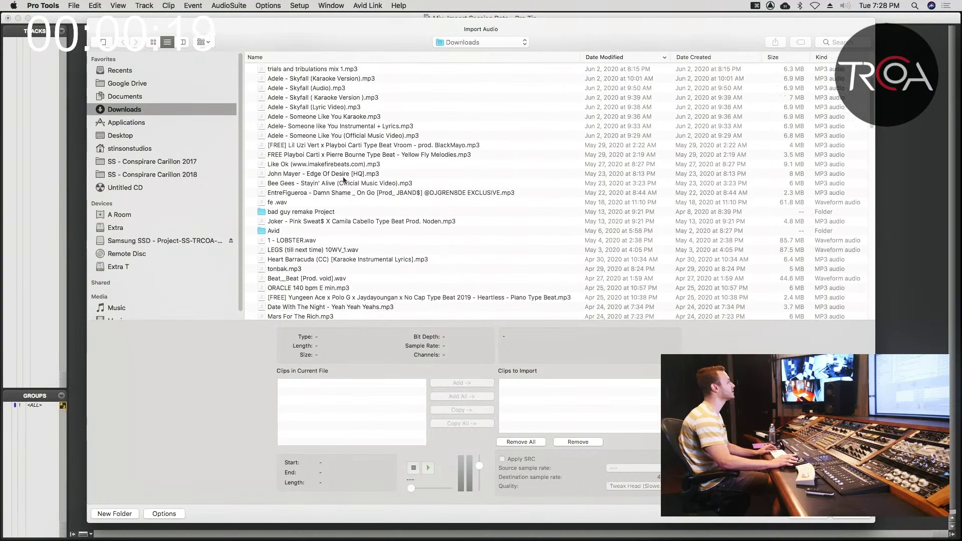
pyautogui.click(404, 156)
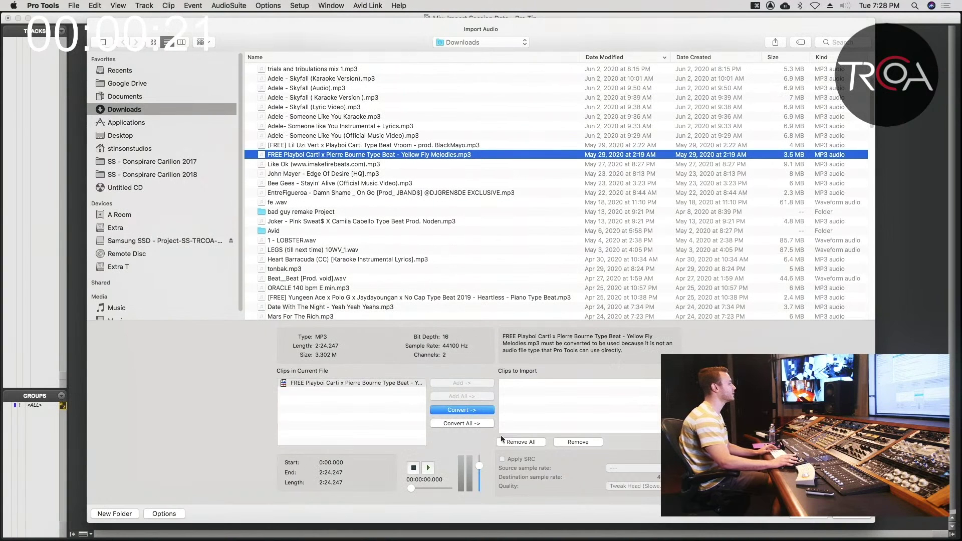
pyautogui.press('space')
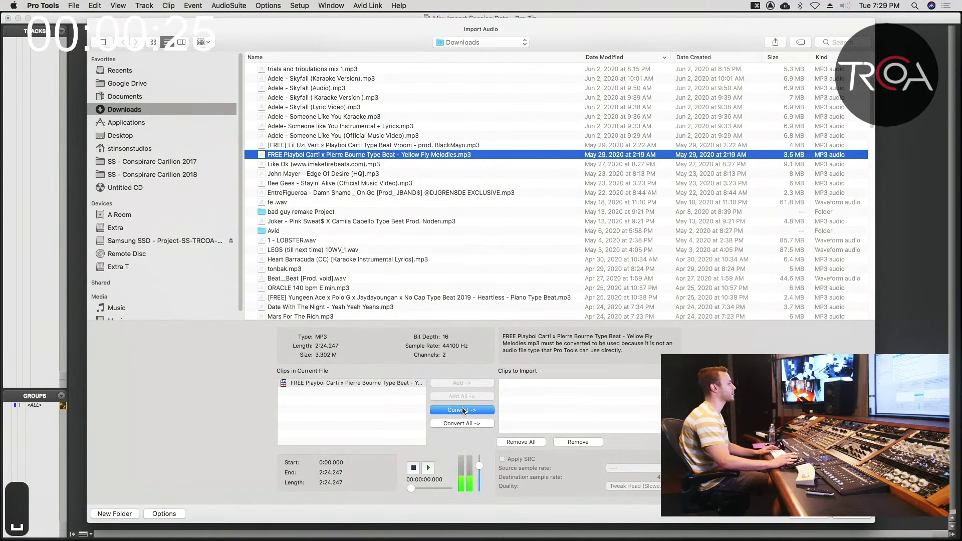
pyautogui.click(462, 410)
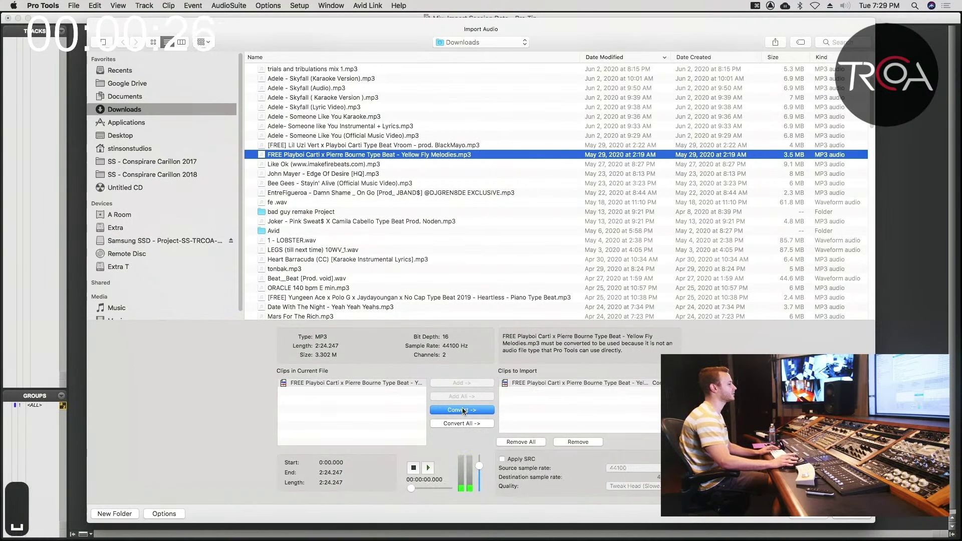
# - Import the converted beat into the Audio Files folder as a new track located at Session Start
pyautogui.click(861, 517)
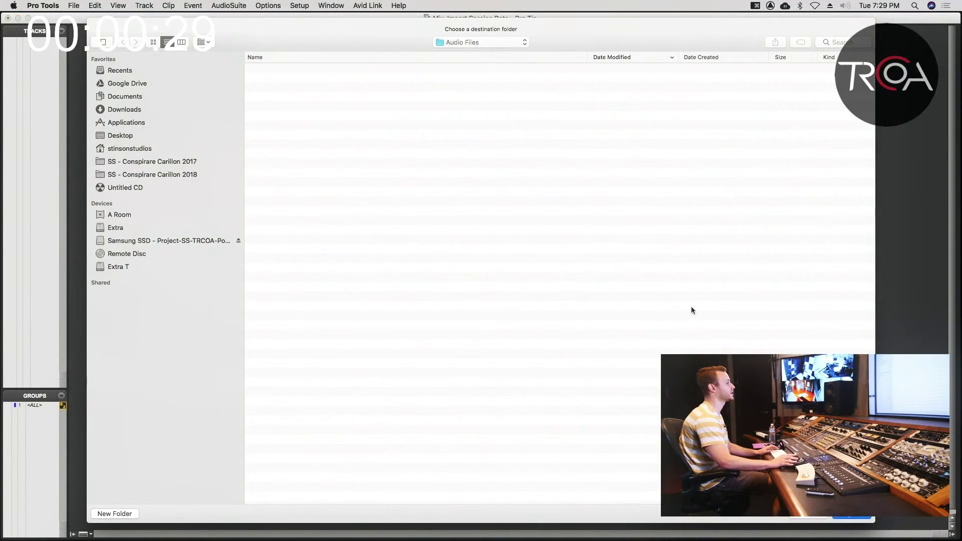
pyautogui.click(858, 517)
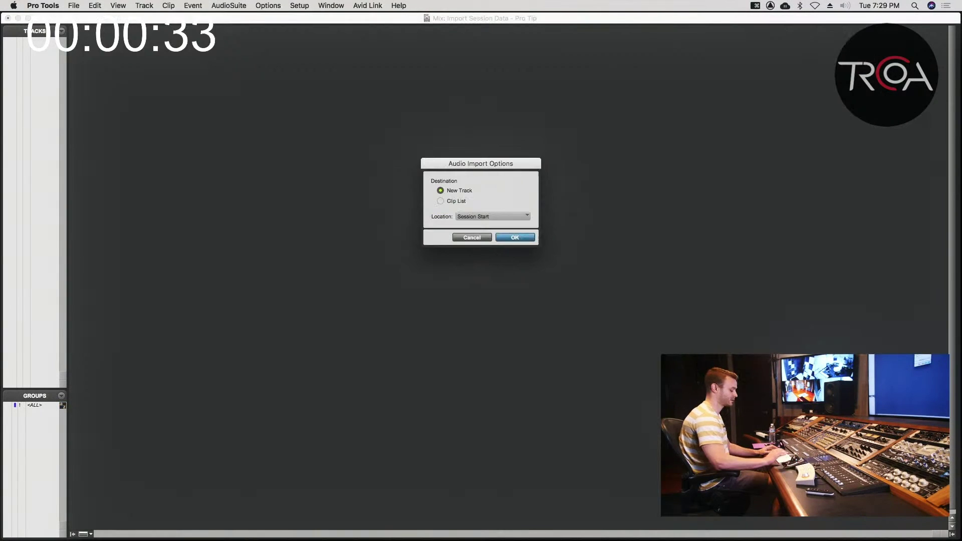
pyautogui.press('Return')
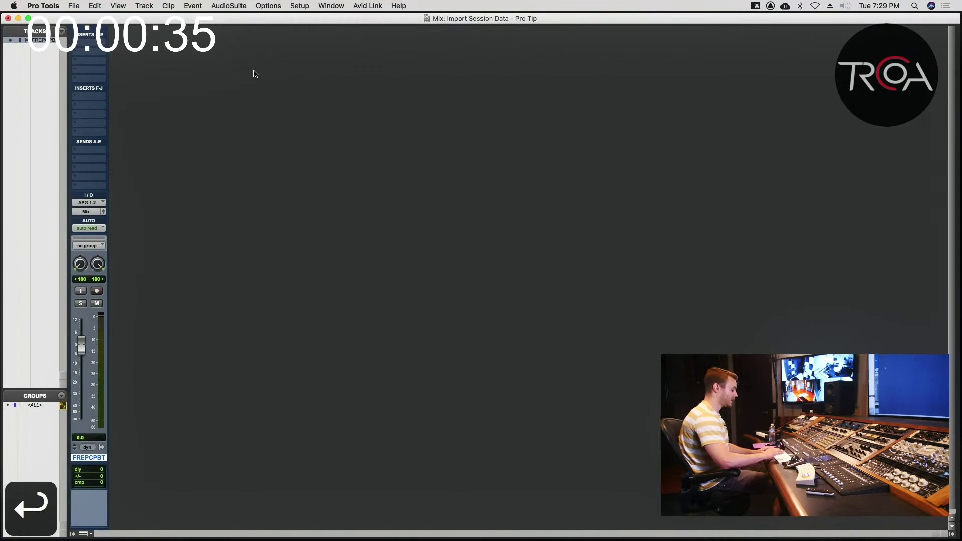
# - Lower the clip gain of the imported beat clip to -6.0 dB in the Edit window
pyautogui.press('super+equal')
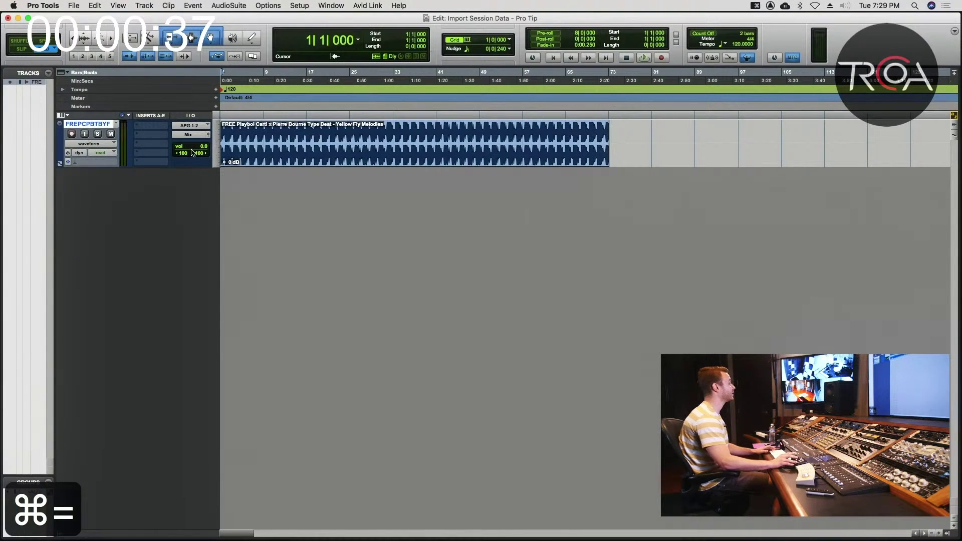
pyautogui.click(242, 160)
pyautogui.hotkey('ctrl', 'shift', 'Down')
pyautogui.hotkey('ctrl', 'shift', 'Down')
pyautogui.hotkey('ctrl', 'shift', 'Down')
pyautogui.hotkey('ctrl', 'shift', 'Down')
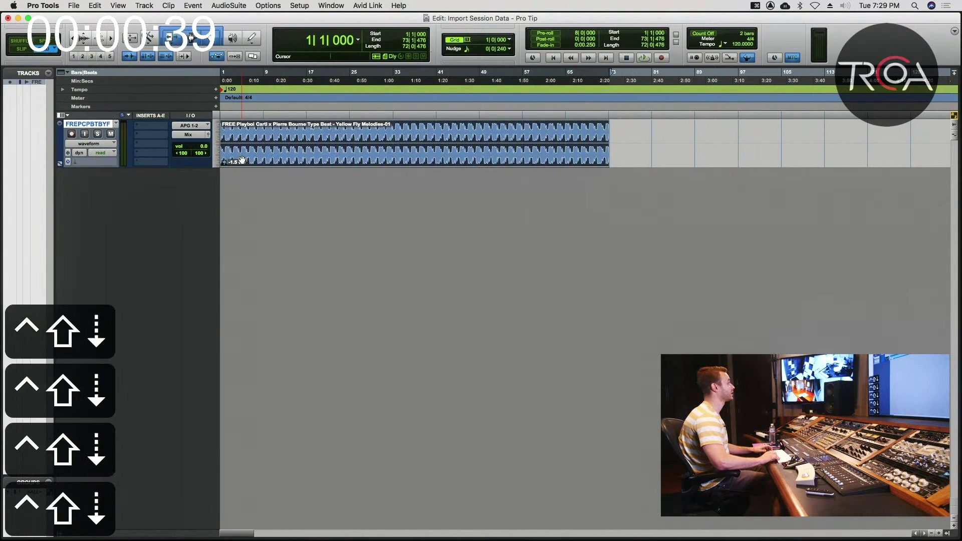
pyautogui.hotkey('ctrl', 'shift', 'Down')
pyautogui.hotkey('ctrl', 'shift', 'Down')
pyautogui.hotkey('ctrl', 'shift', 'Down')
pyautogui.hotkey('ctrl', 'shift', 'Down')
pyautogui.hotkey('ctrl', 'shift', 'Down')
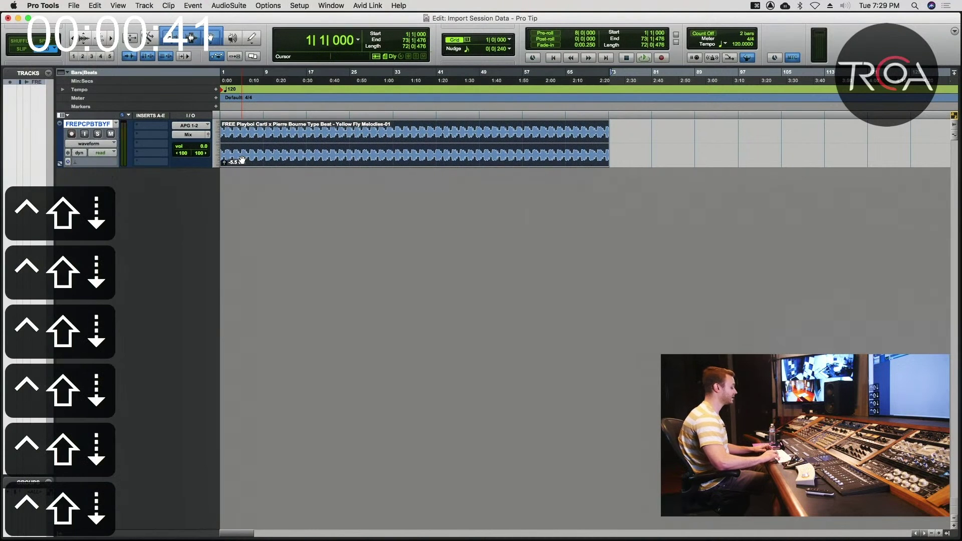
# - Start an Import Session Data operation from the A Room Template .ptx session in the client's folder under 2020 Client Sessions on the Samsung SSD
pyautogui.press('super+equal')
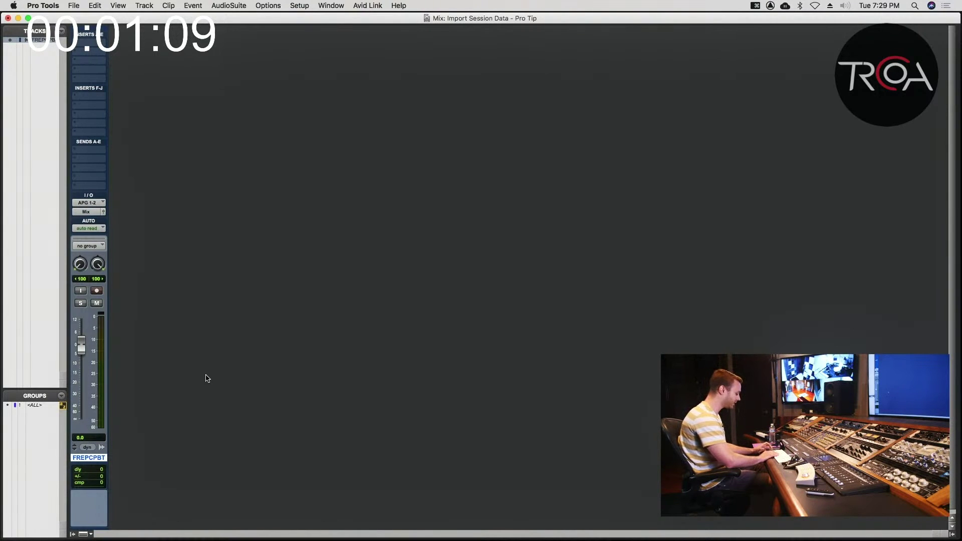
pyautogui.hotkey('alt', 'shift', 'i')
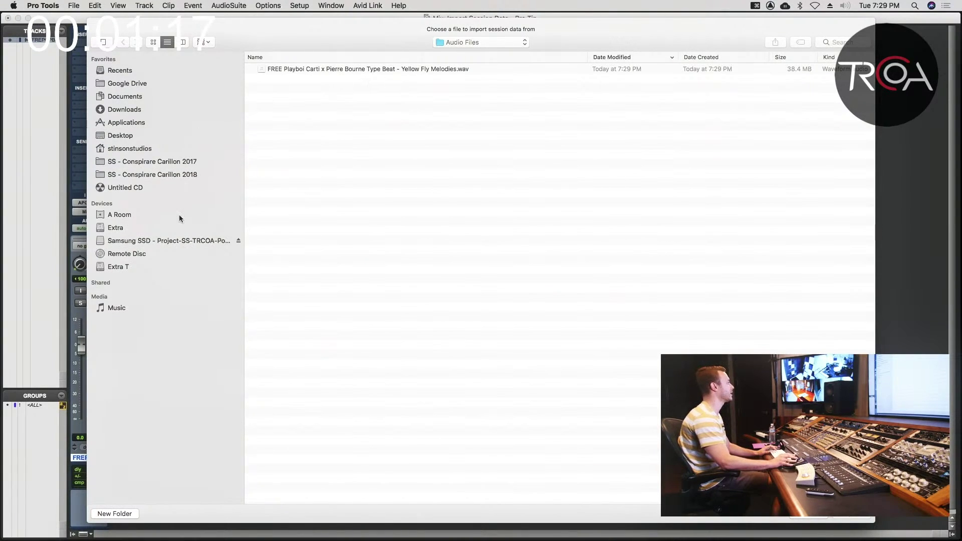
pyautogui.click(175, 240)
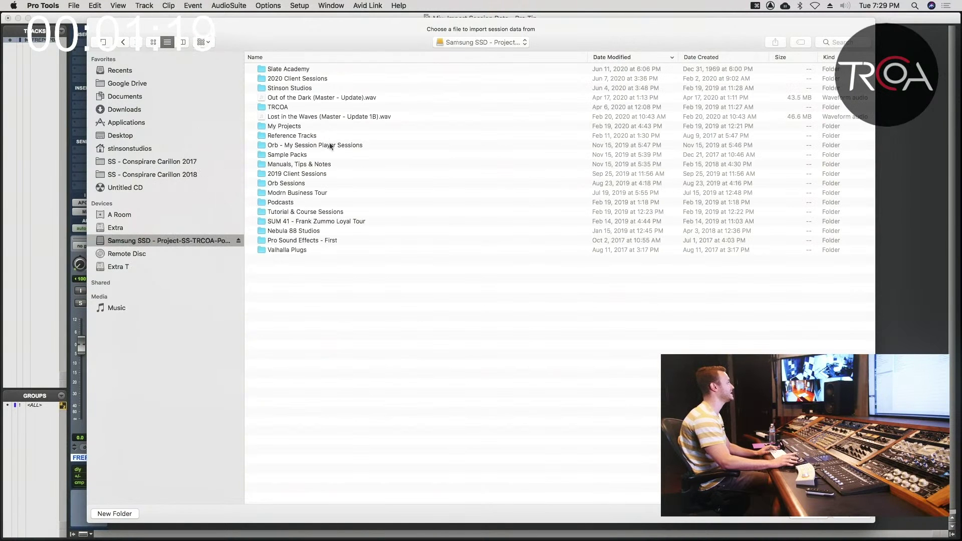
pyautogui.doubleClick(312, 78)
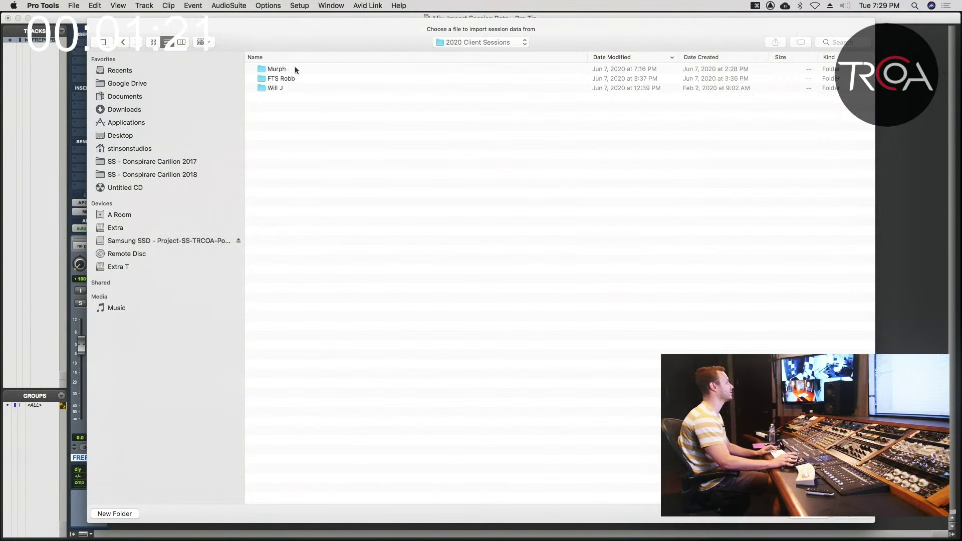
pyautogui.doubleClick(293, 88)
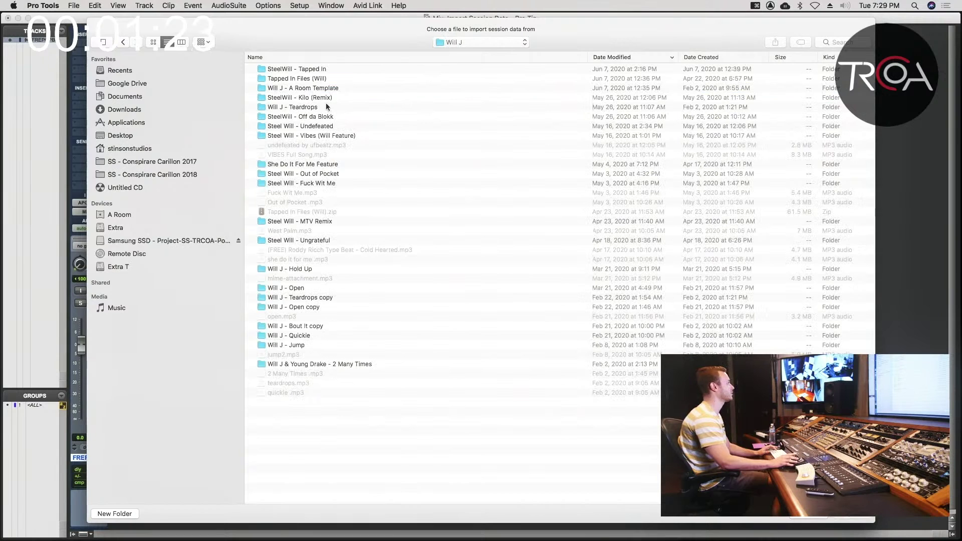
pyautogui.click(365, 55)
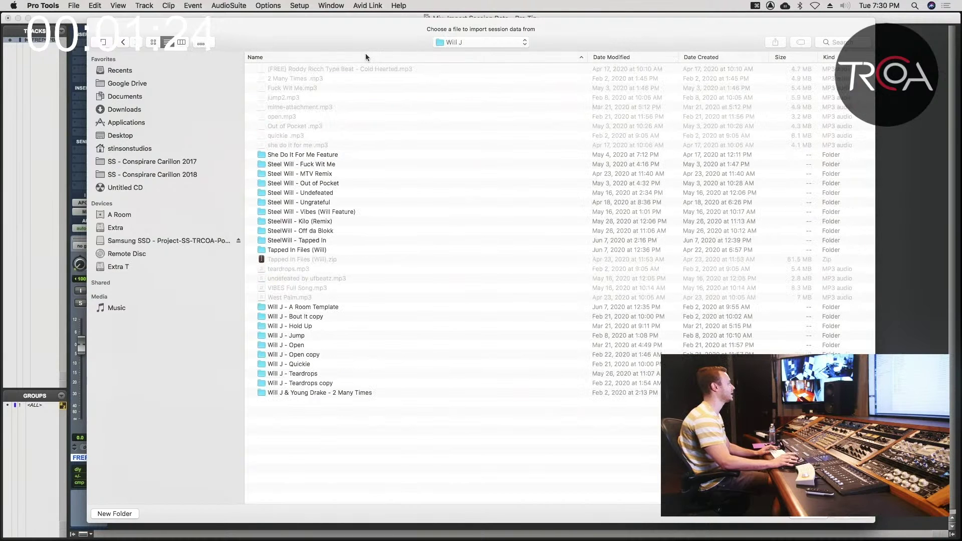
pyautogui.click(345, 307)
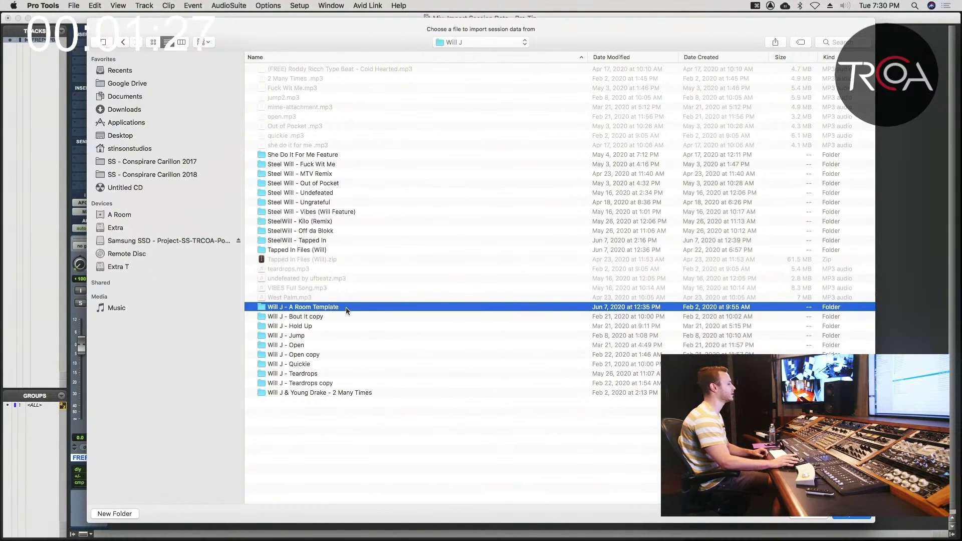
pyautogui.doubleClick(346, 307)
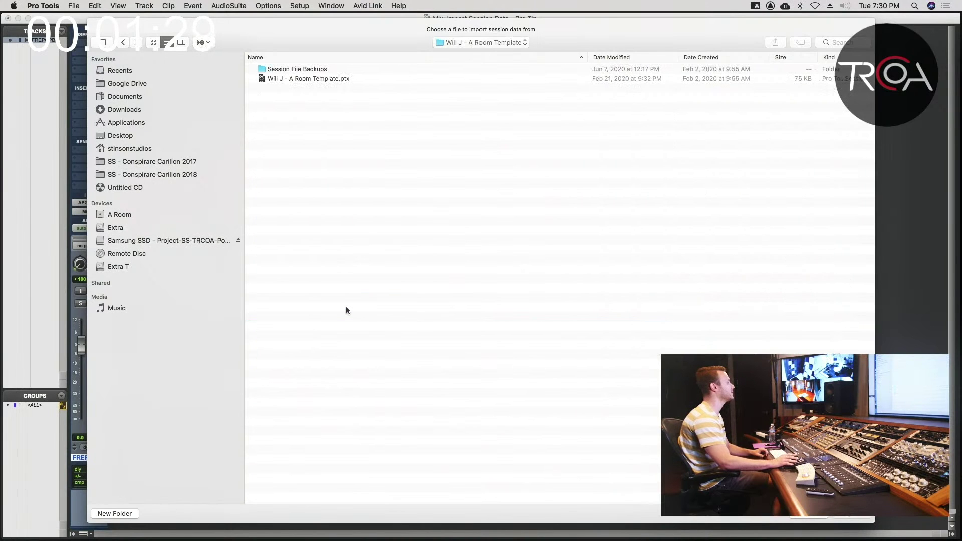
pyautogui.click(328, 79)
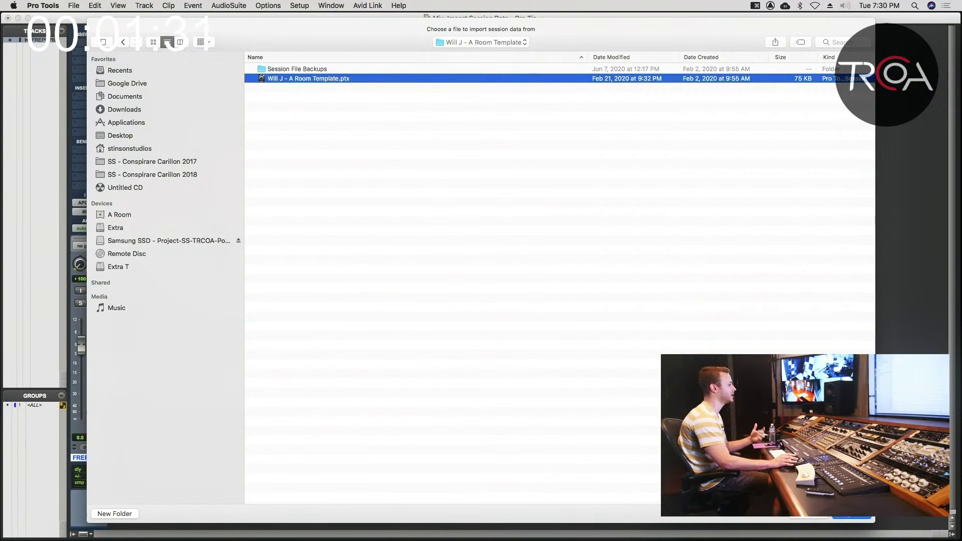
pyautogui.click(852, 518)
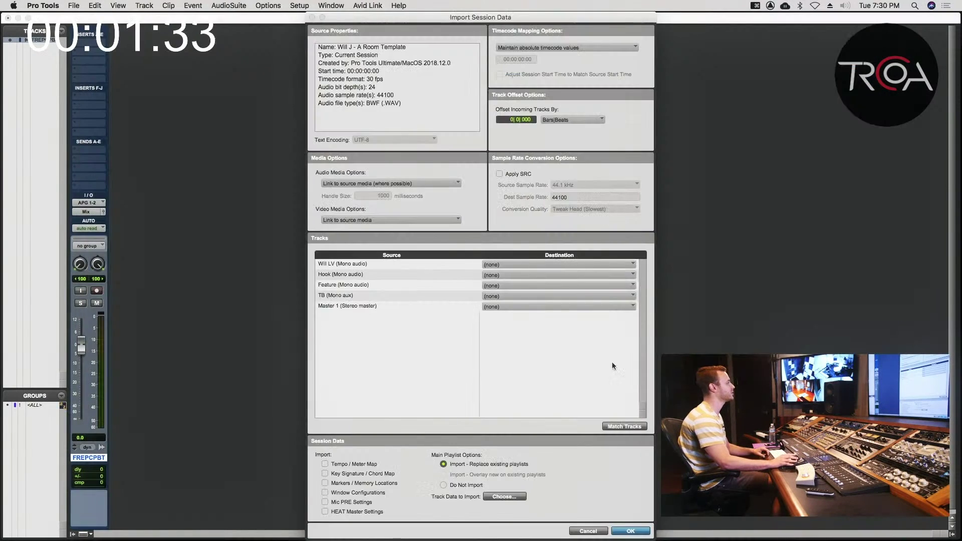
# - Set the lead vocal (LV), Hook, Feature and Master 1 source tracks to import as new tracks, leaving out the TB aux
pyautogui.click(381, 265)
pyautogui.keyDown('shift'); pyautogui.click(379, 273); pyautogui.keyUp('shift')
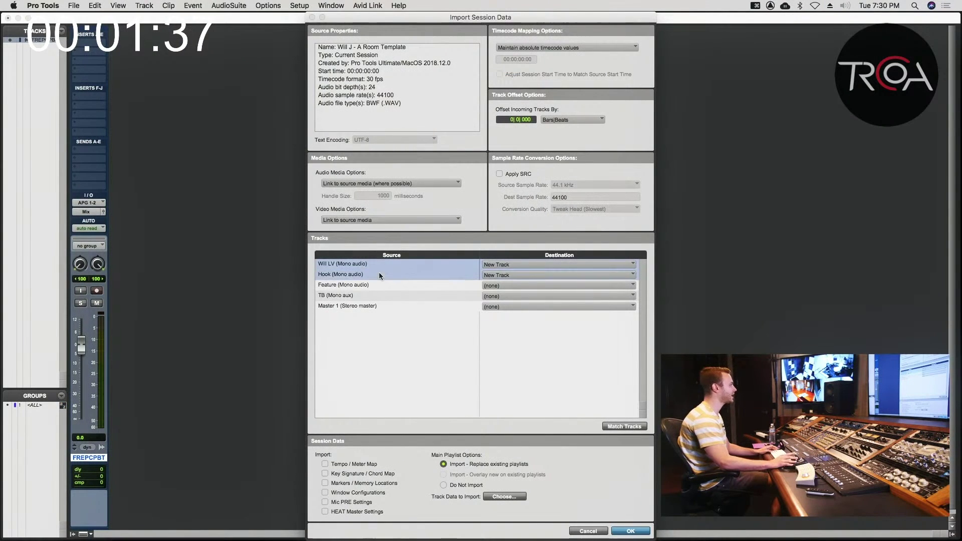
pyautogui.keyDown('shift'); pyautogui.click(373, 284); pyautogui.keyUp('shift')
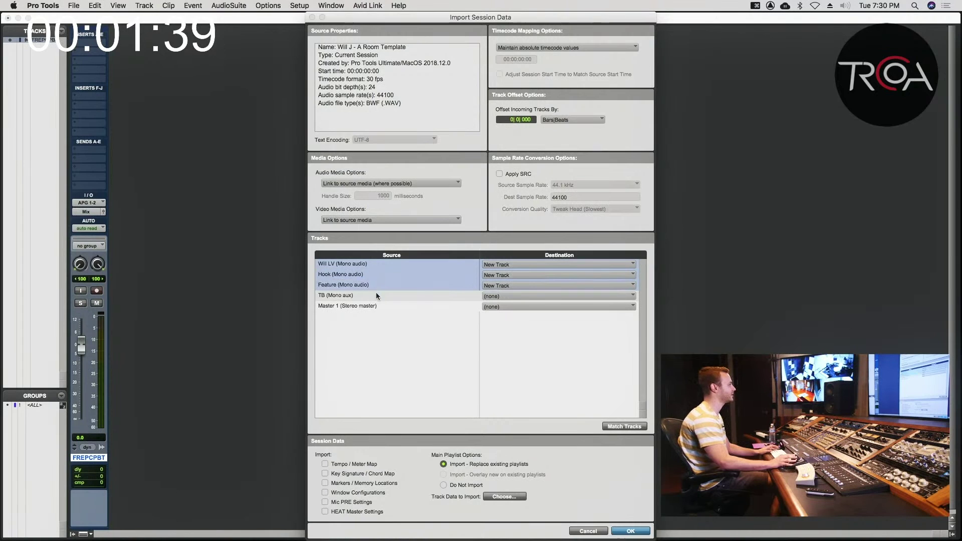
pyautogui.keyDown('super'); pyautogui.click(389, 305); pyautogui.keyUp('super')
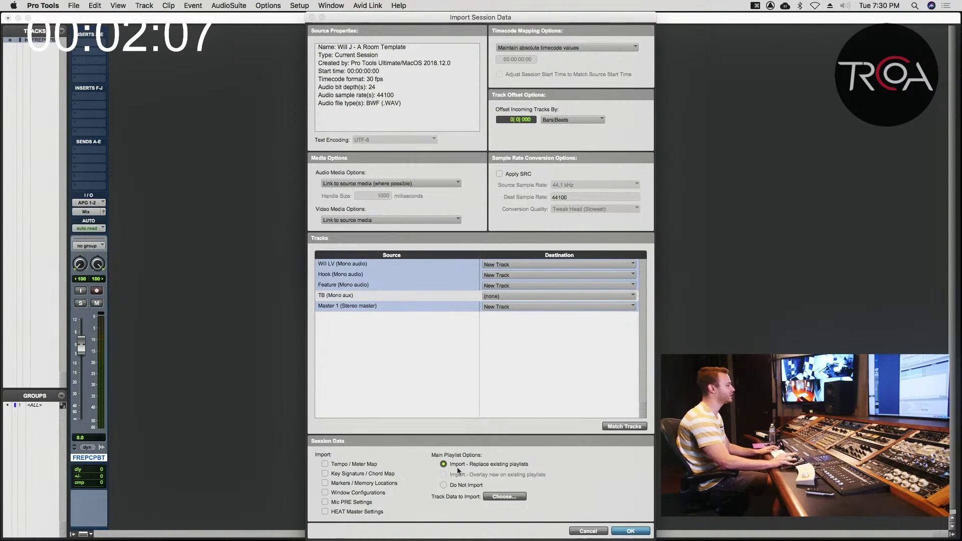
# - Try including Clips and Media, Alternate Playlists, Clip Gain and Clip Effects in the track data to import, and exclude them again
pyautogui.click(499, 496)
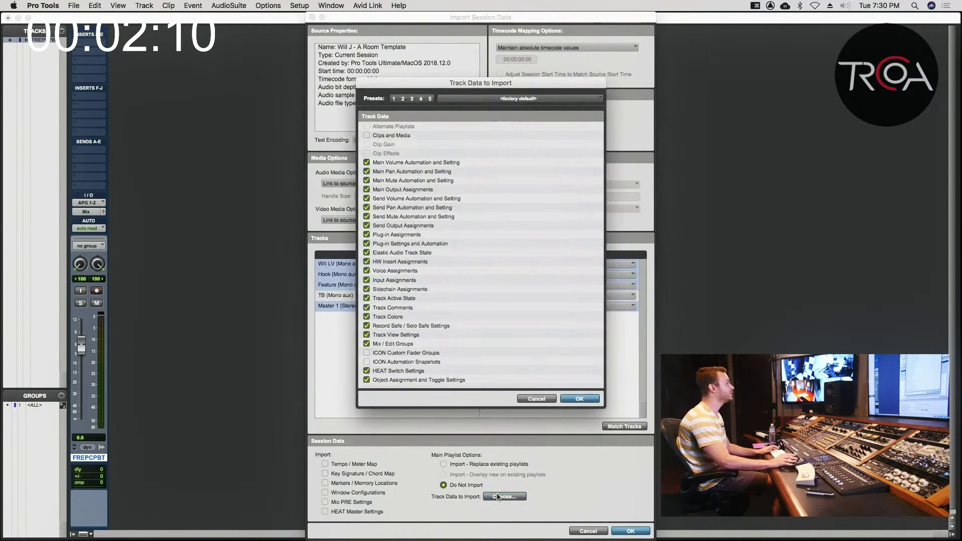
pyautogui.click(366, 135)
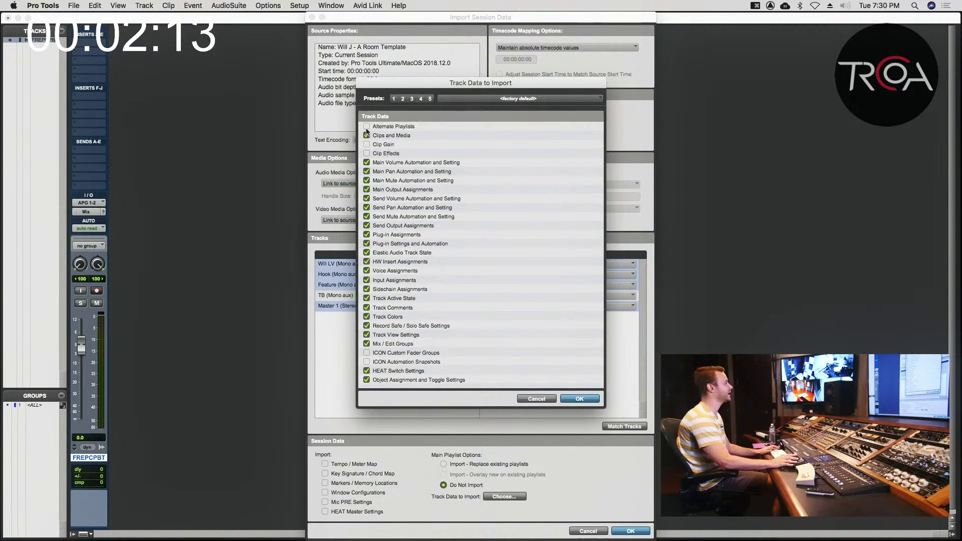
pyautogui.click(367, 126)
pyautogui.click(366, 145)
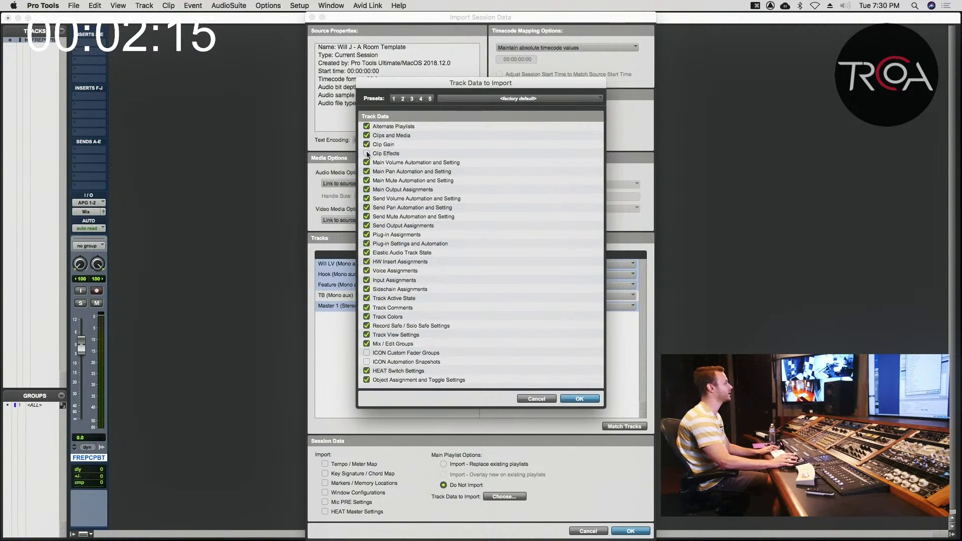
pyautogui.click(367, 153)
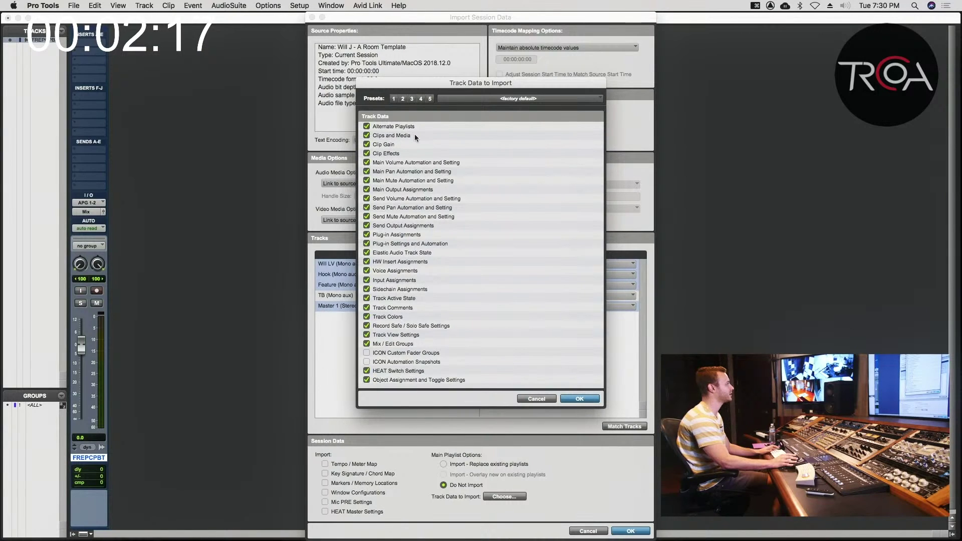
pyautogui.click(366, 136)
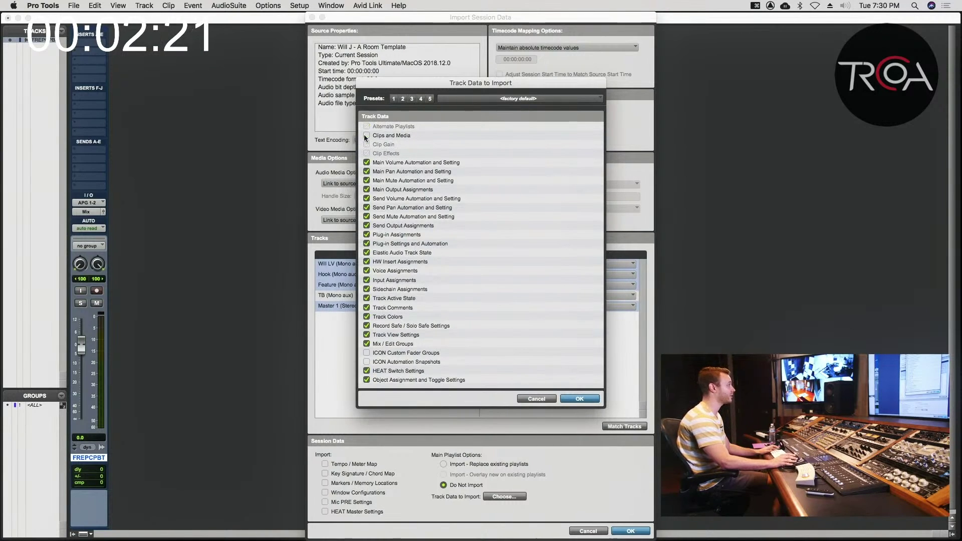
pyautogui.click(581, 399)
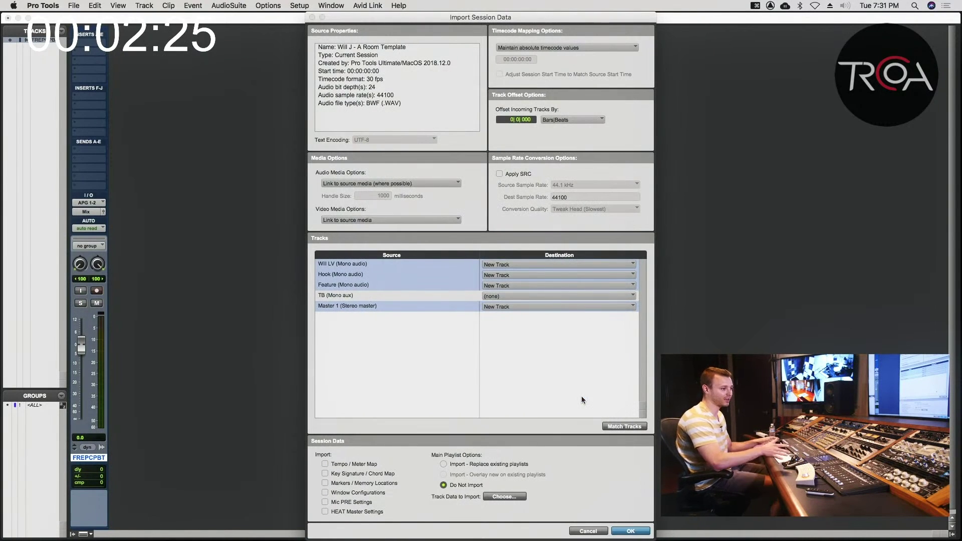
# - Import the selected template tracks with the main playlist option "Import - Replace existing playlists" and view them in the Edit and Mix windows
pyautogui.click(444, 464)
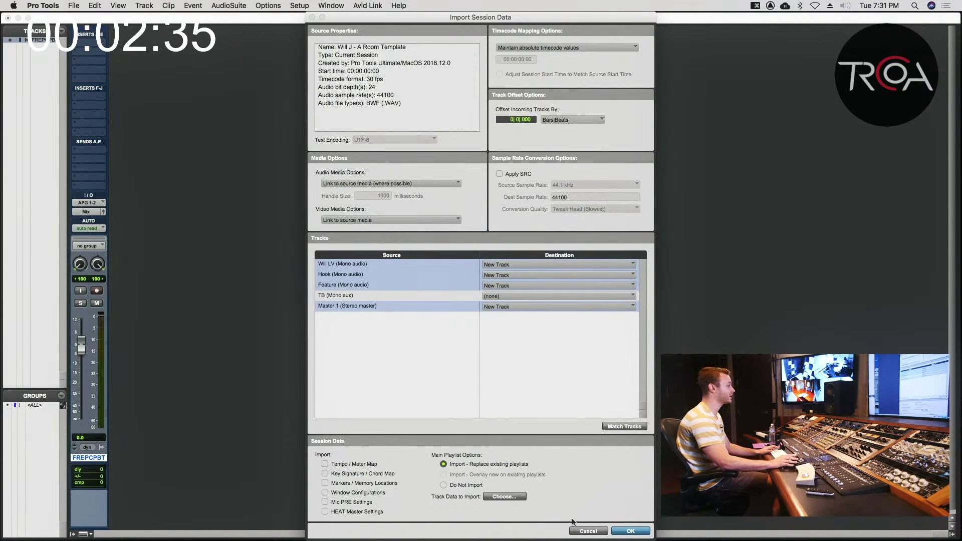
pyautogui.click(629, 530)
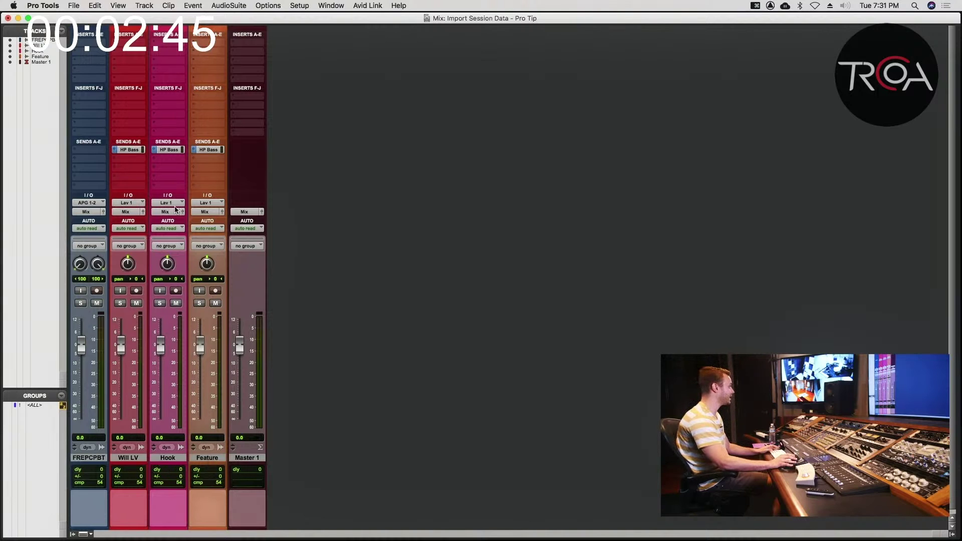
pyautogui.press('super+equal')
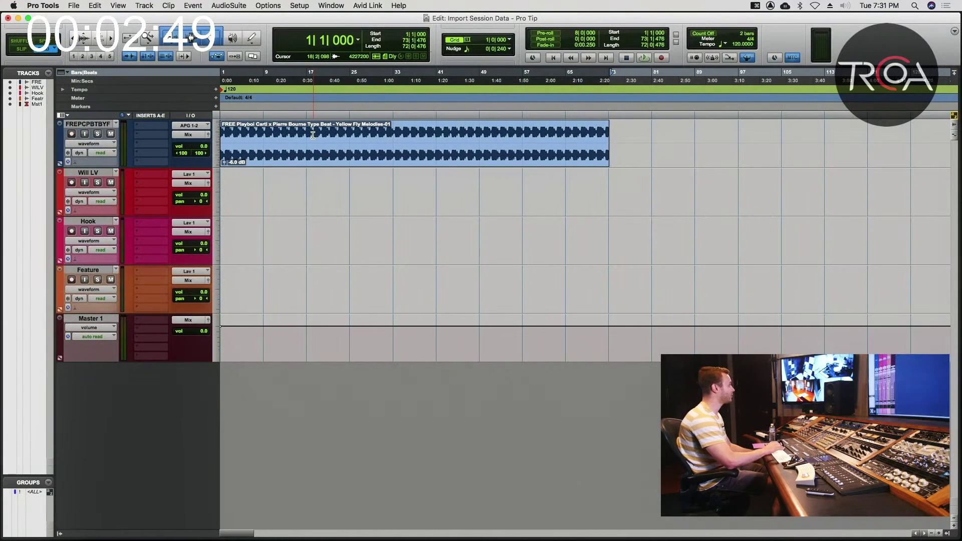
pyautogui.press('super+equal')
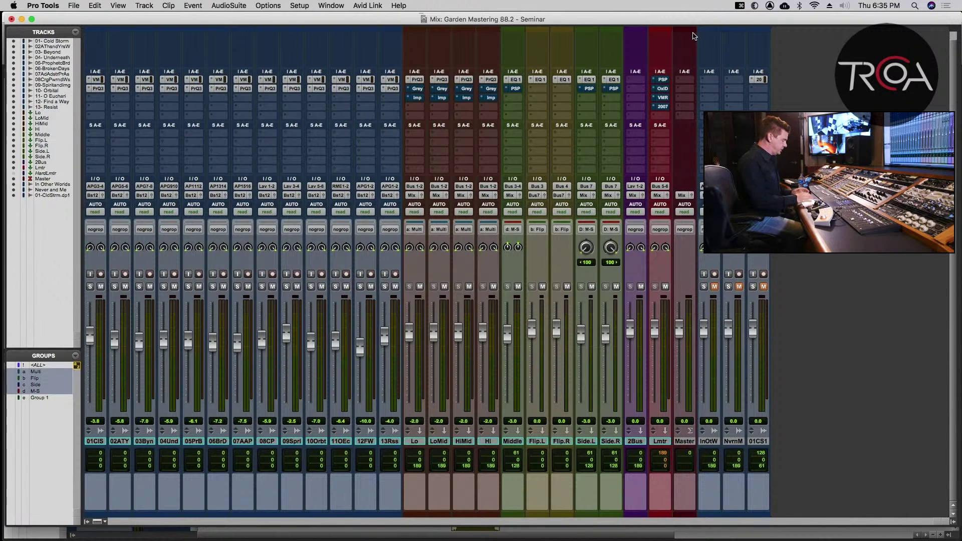
# - Show the Edit window and try importing 01- Cold Storm.wav from the Audio Files folder with Import Audio, cancelling the import
pyautogui.press('super+equal')
pyautogui.press('super+equal')
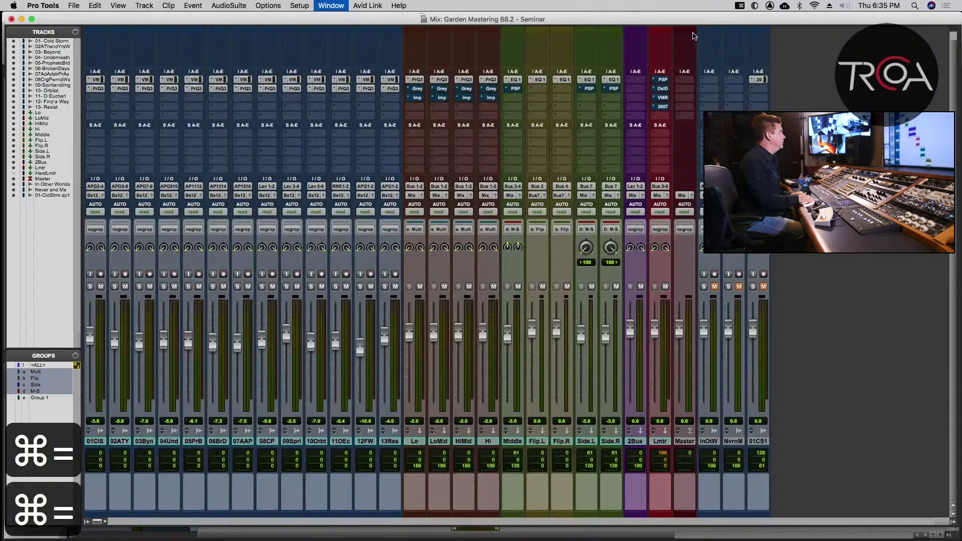
pyautogui.press('super+equal')
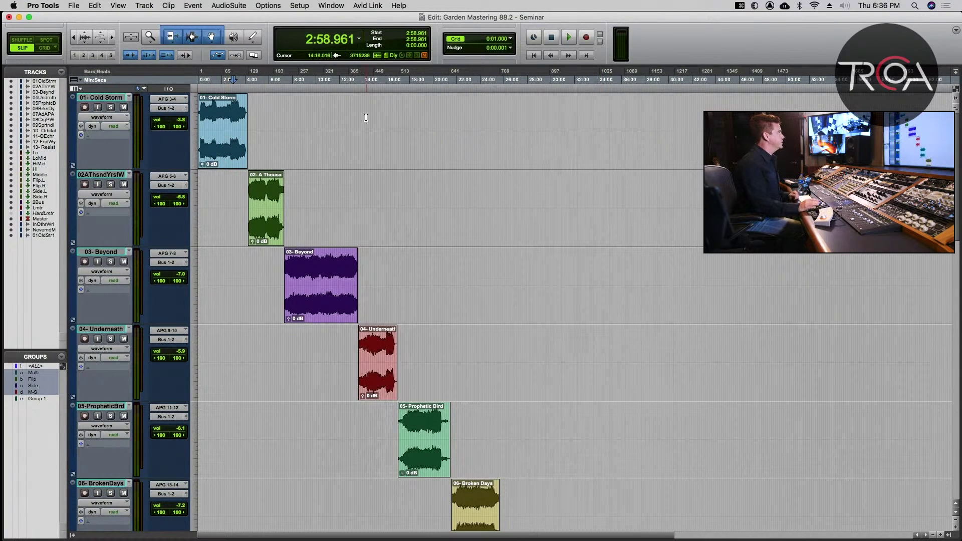
pyautogui.press('shift+super+i')
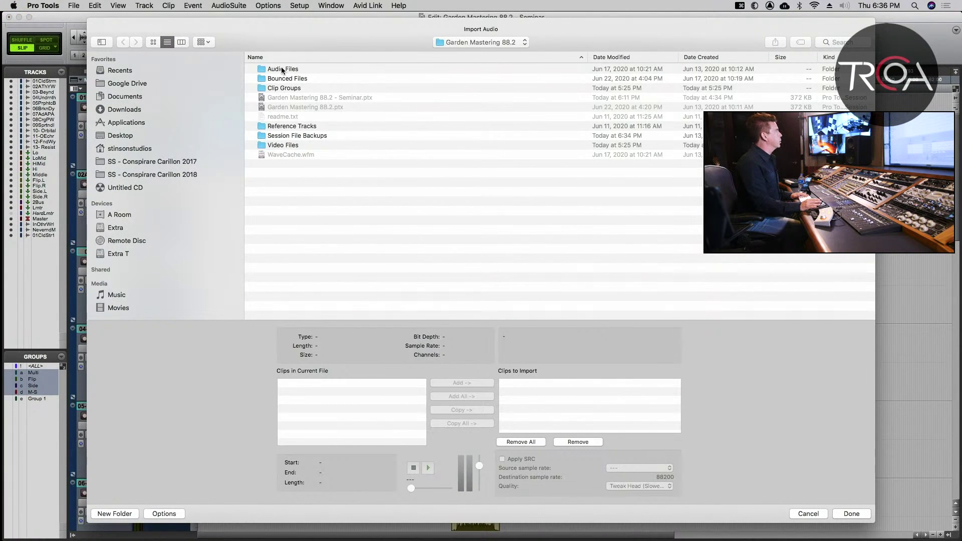
pyautogui.doubleClick(281, 68)
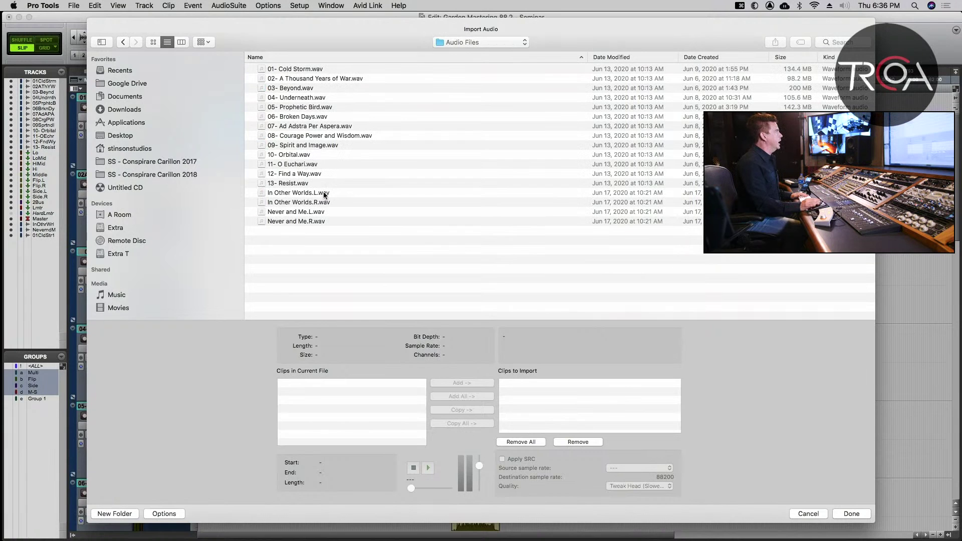
pyautogui.doubleClick(294, 70)
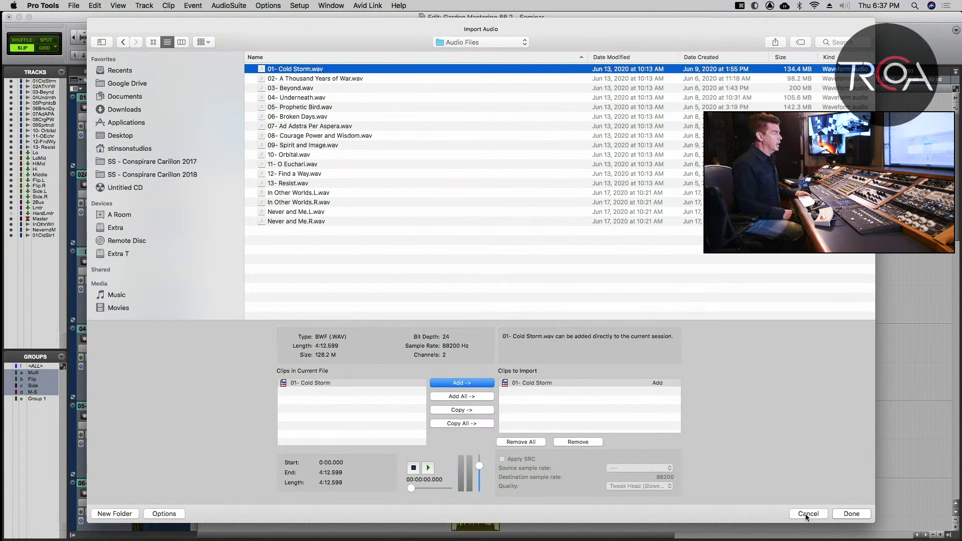
pyautogui.click(807, 514)
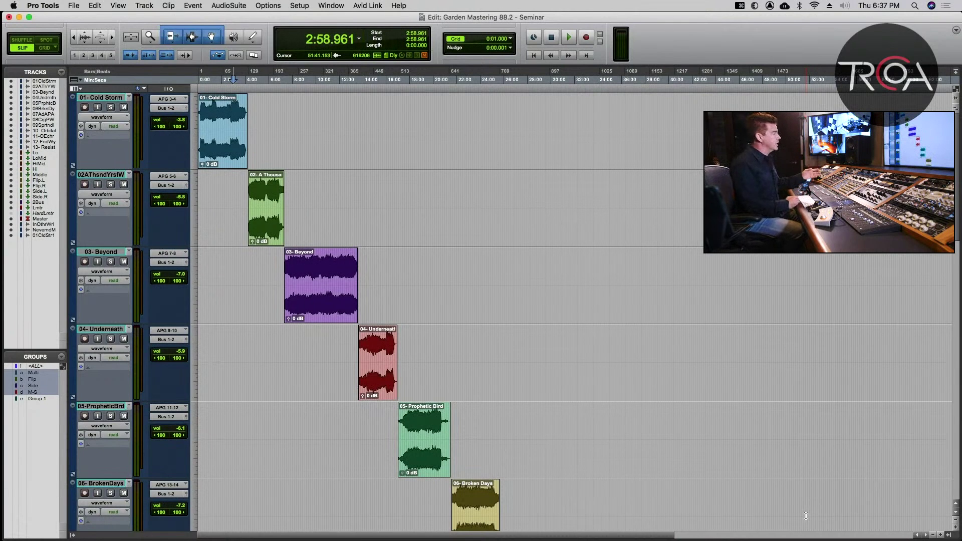
# - Select all song tracks from 01- Cold Storm to 13- Resist in the Mix window
pyautogui.press('super+equal')
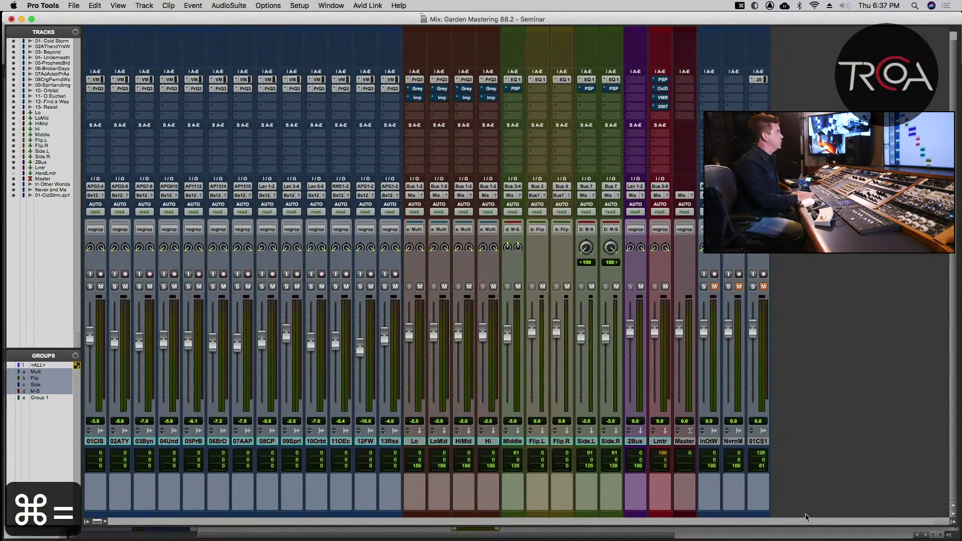
pyautogui.click(397, 441)
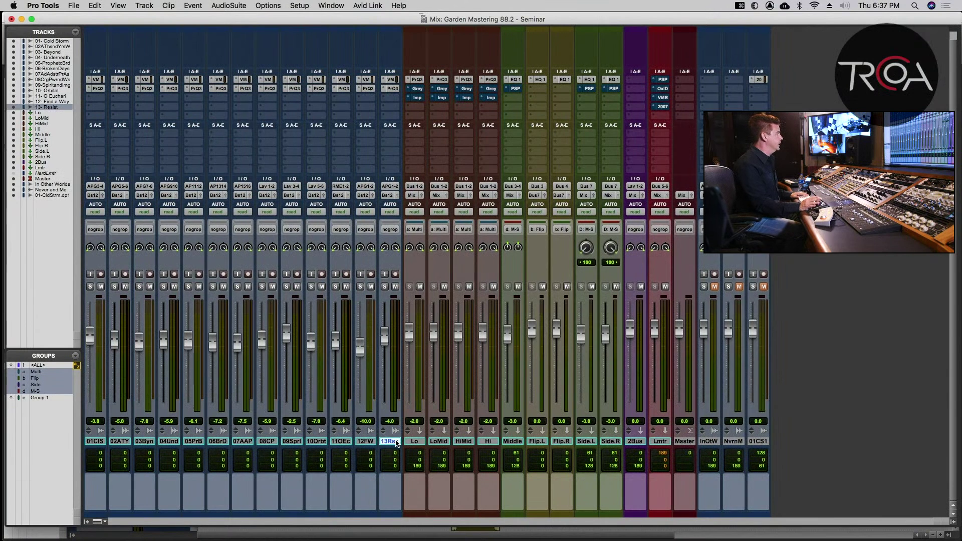
pyautogui.keyDown('shift'); pyautogui.click(95, 442); pyautogui.keyUp('shift')
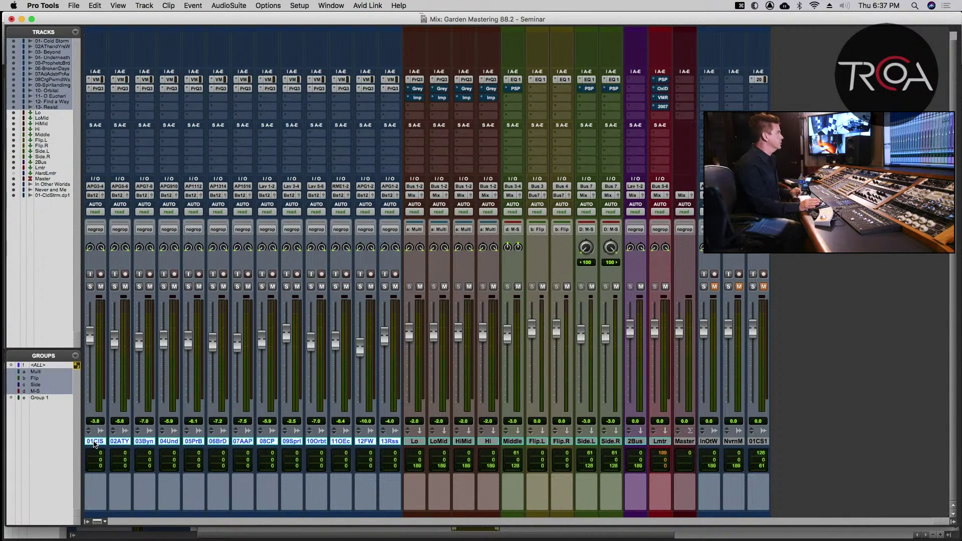
# - Review the staggered clips on song tracks 01 to 13 in the Edit window, return to the Mix window and save the session
pyautogui.press('super+equal')
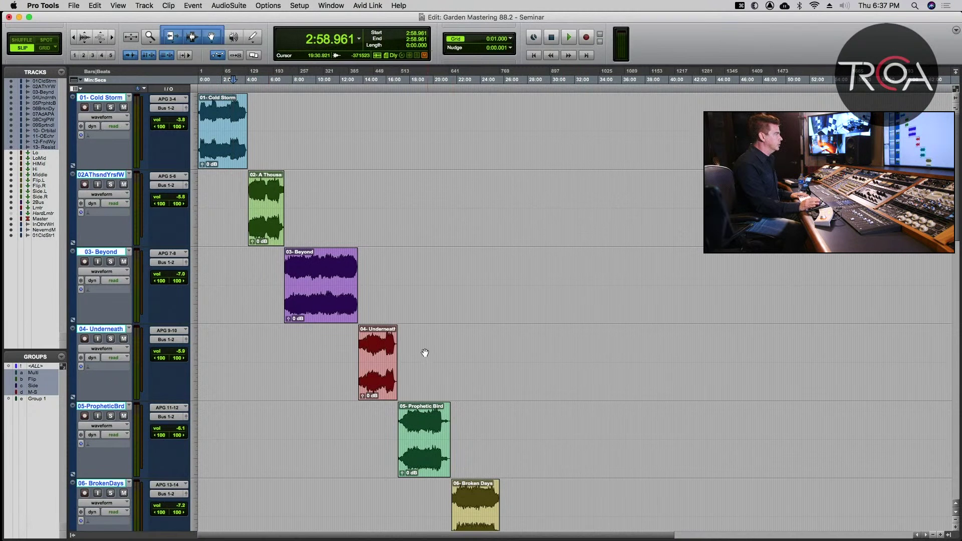
pyautogui.scroll(-5, 495, 369)
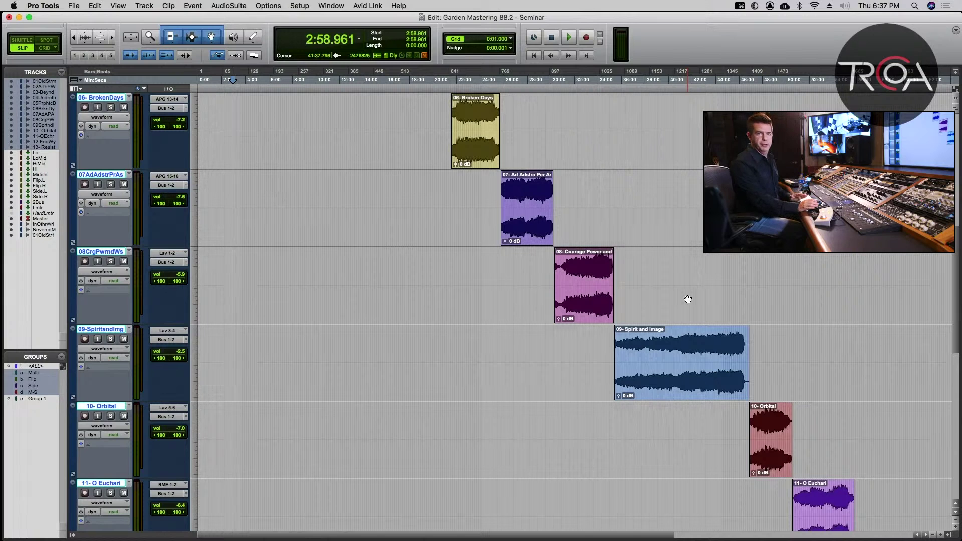
pyautogui.scroll(10, 688, 299)
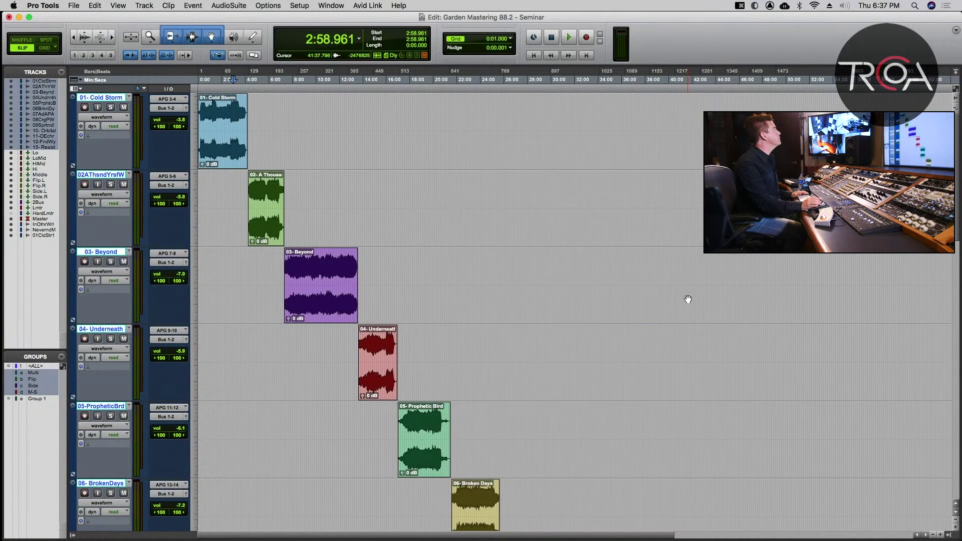
pyautogui.scroll(-10, 688, 299)
pyautogui.scroll(-10, 688, 301)
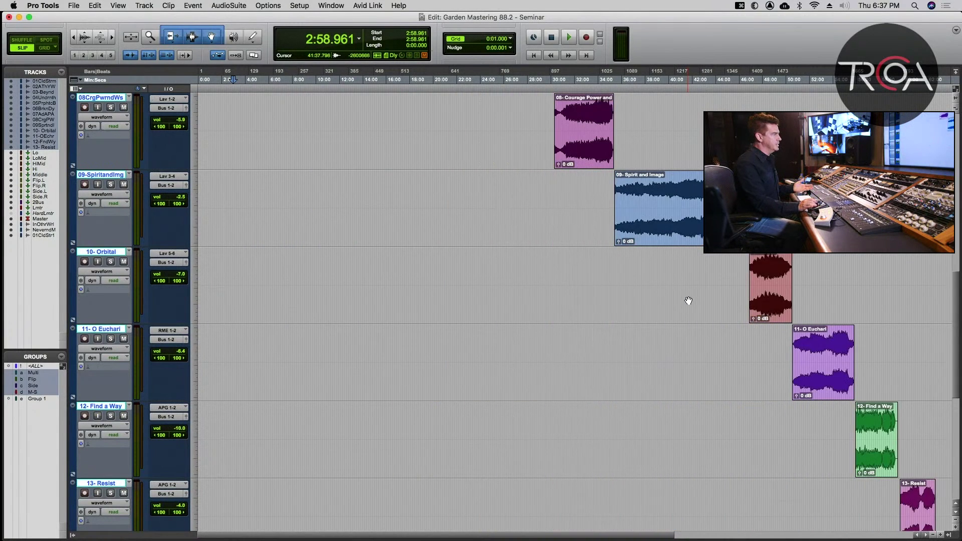
pyautogui.scroll(2, 689, 301)
pyautogui.scroll(15, 689, 300)
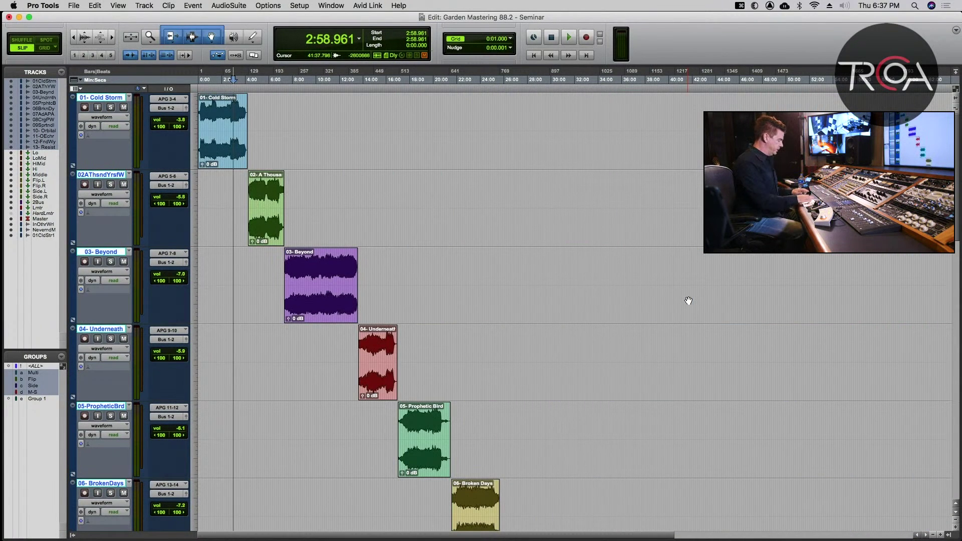
pyautogui.press('super+equal')
pyautogui.press('super+s')
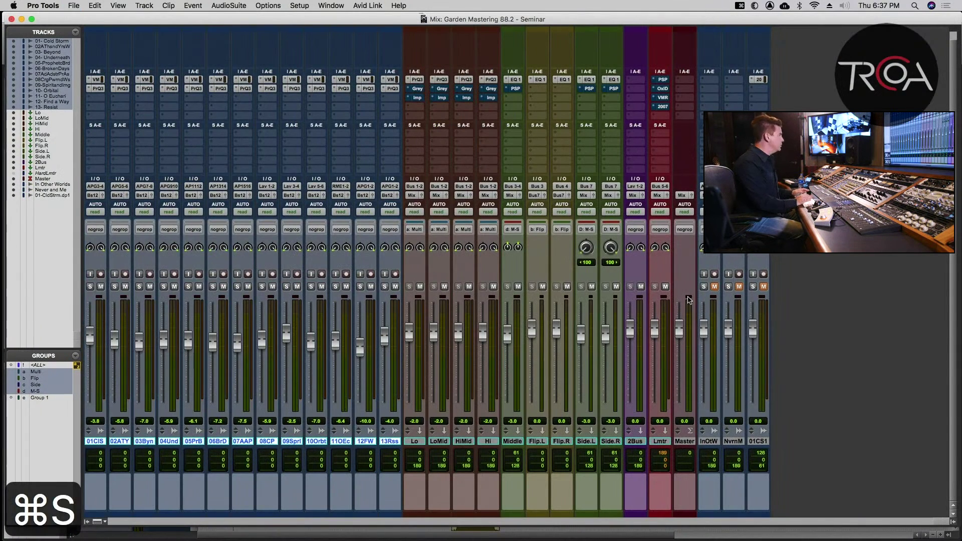
# - Inspect the FabFilter Pro-Q 3 insert on 13- Resist and the Virtual Mix Rack insert on 12- Find a Way
pyautogui.click(392, 88)
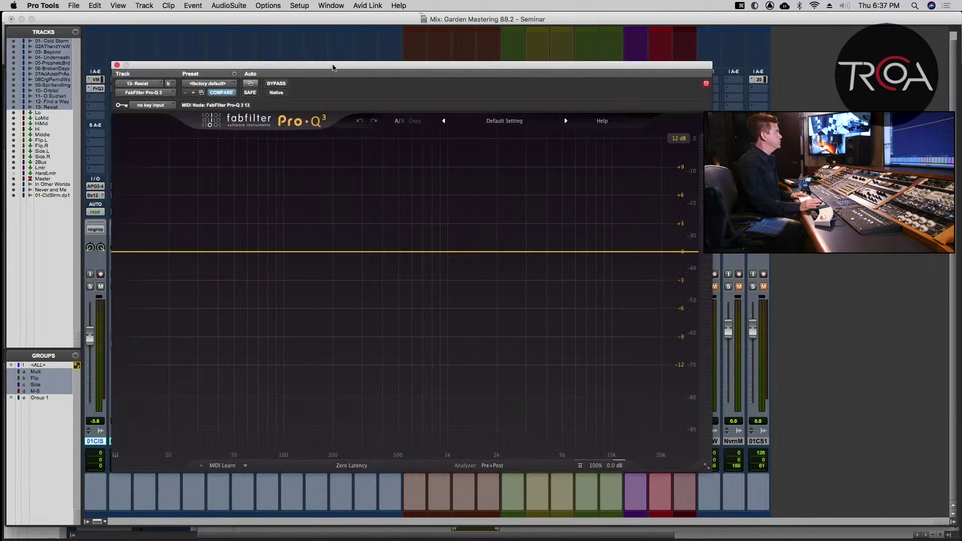
pyautogui.moveTo(333, 67); pyautogui.dragTo(464, 93)
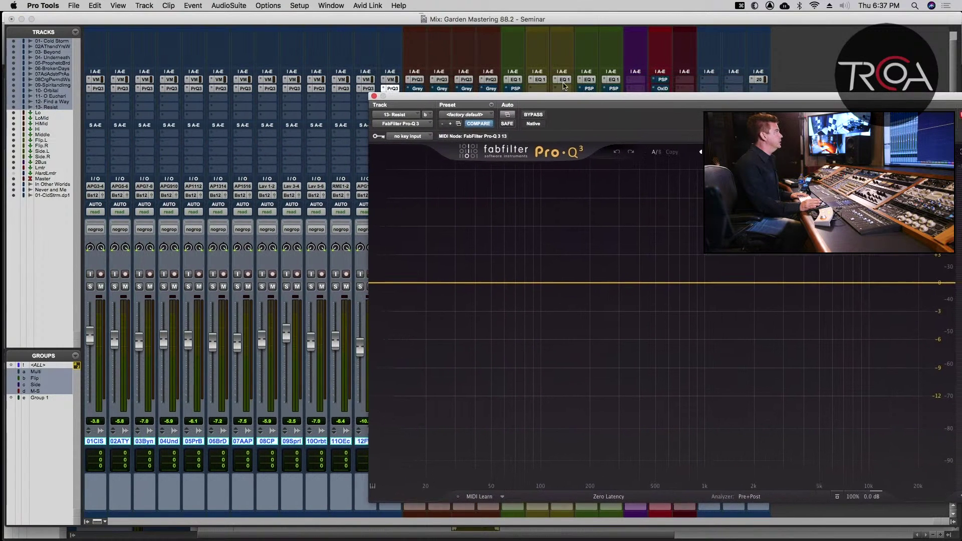
pyautogui.click(375, 96)
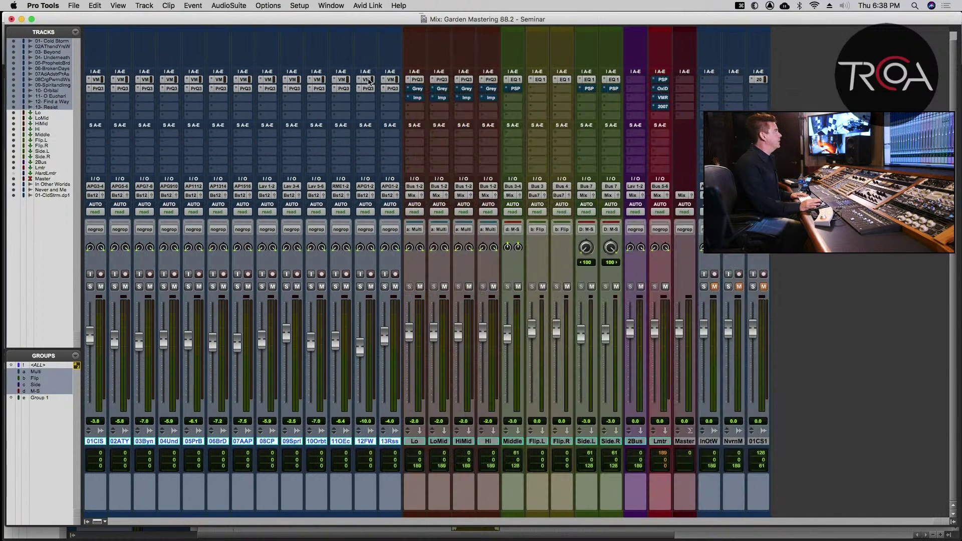
pyautogui.click(368, 82)
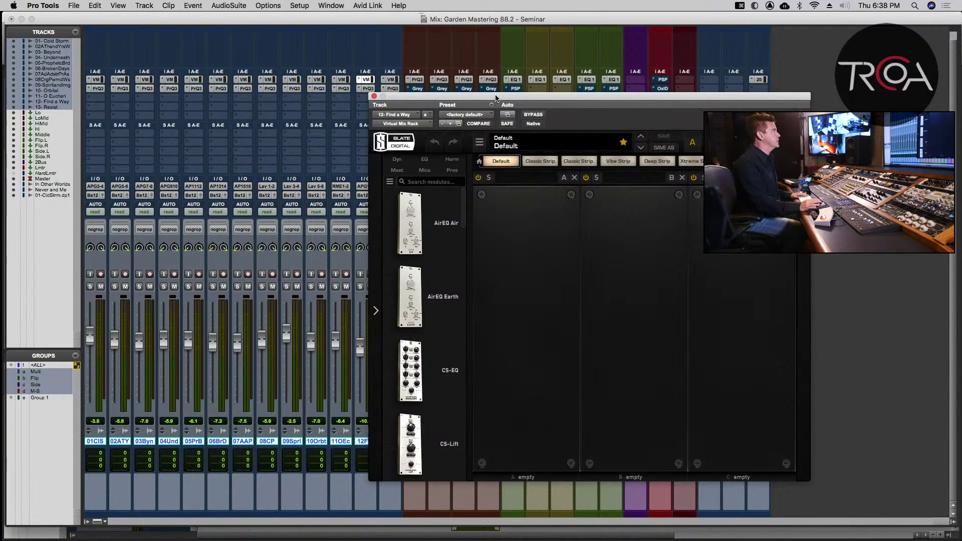
pyautogui.moveTo(495, 99); pyautogui.dragTo(429, 97)
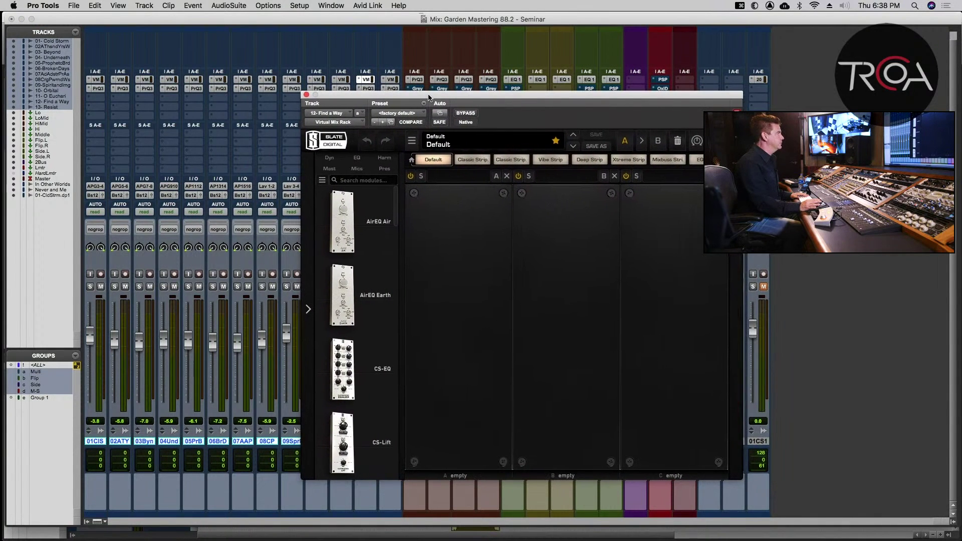
pyautogui.click(307, 95)
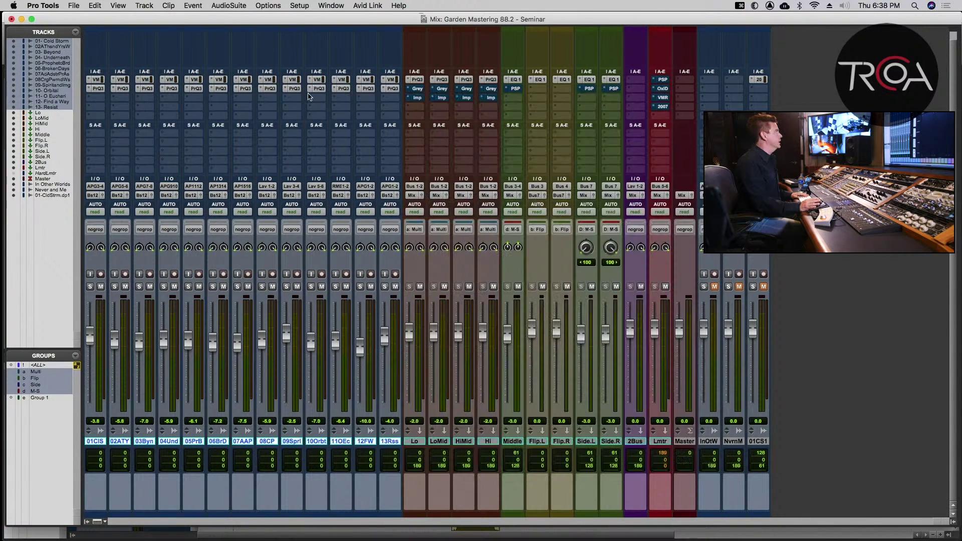
# - Check the Virtual Mix Rack and Pro-Q 3 inserts on 12- Find a Way again and save the session
pyautogui.click(368, 80)
pyautogui.click(368, 80)
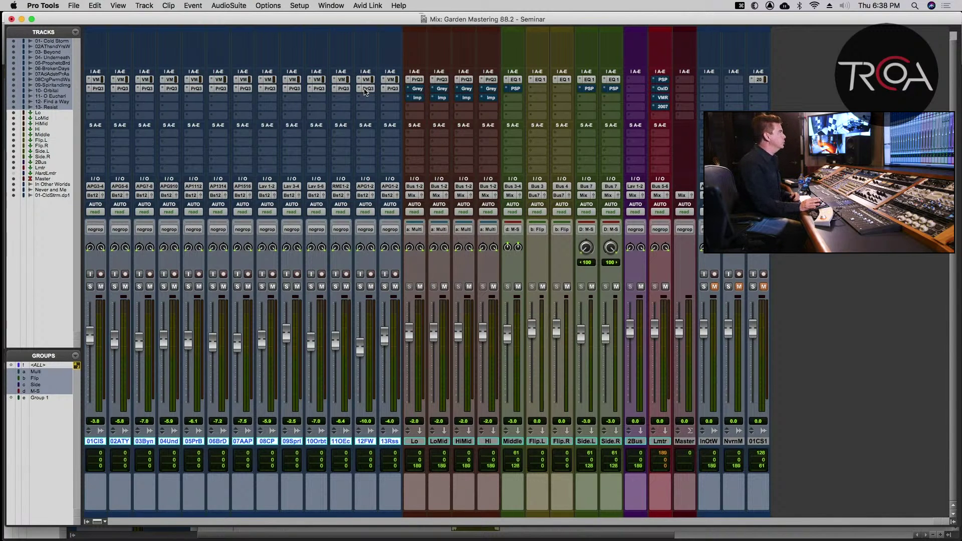
pyautogui.click(365, 89)
pyautogui.click(366, 90)
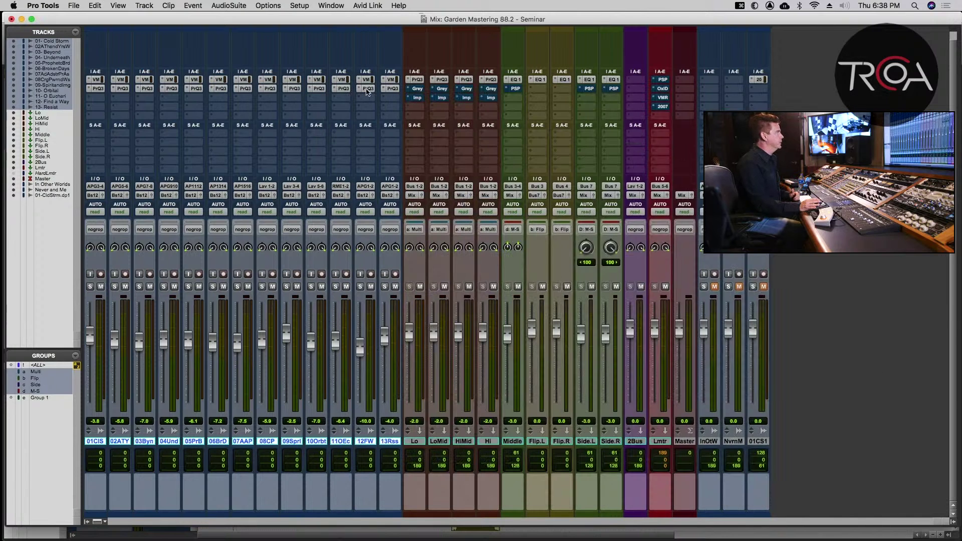
pyautogui.press('super+s')
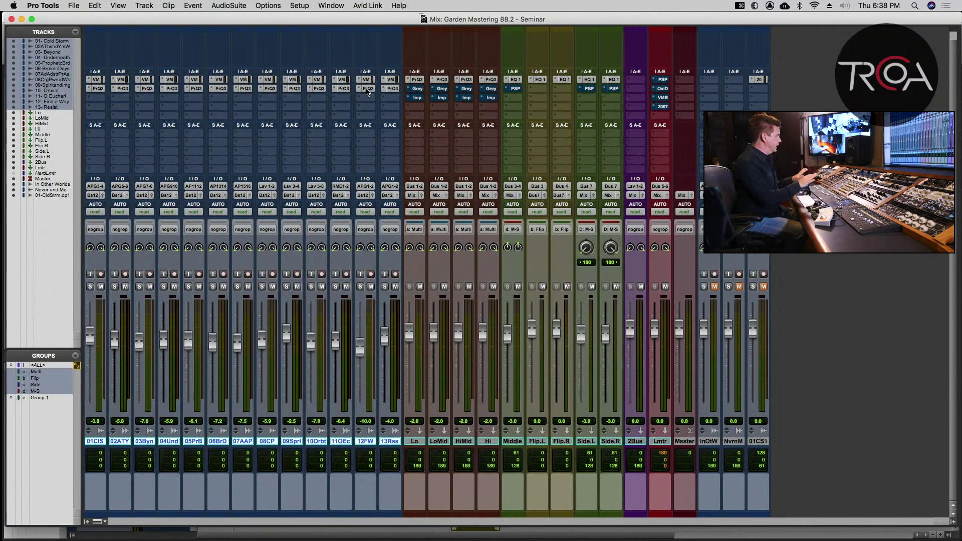
pyautogui.press('super+s')
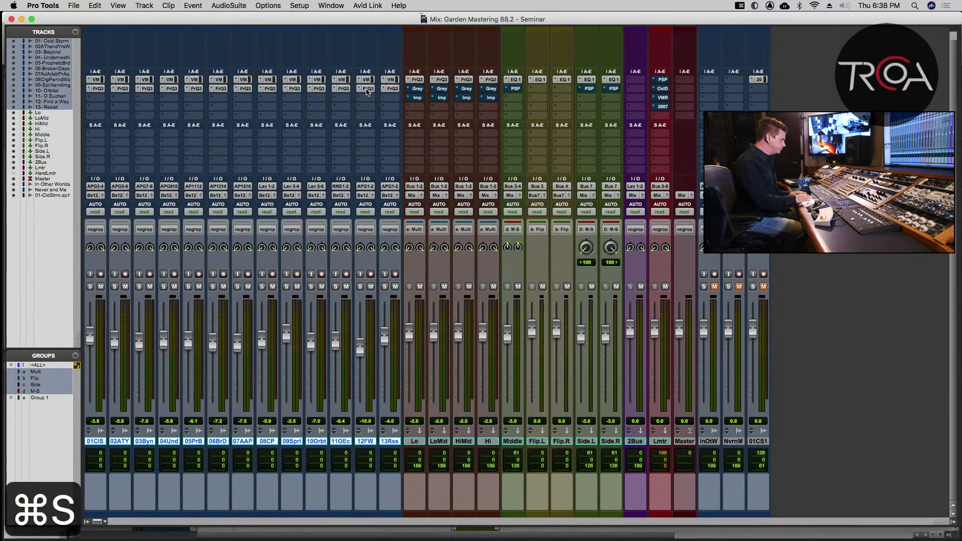
# - Play 01- Cold Storm from about 3:04 in the Edit window, watch its meters in the Mix window and save the session
pyautogui.press('super+equal')
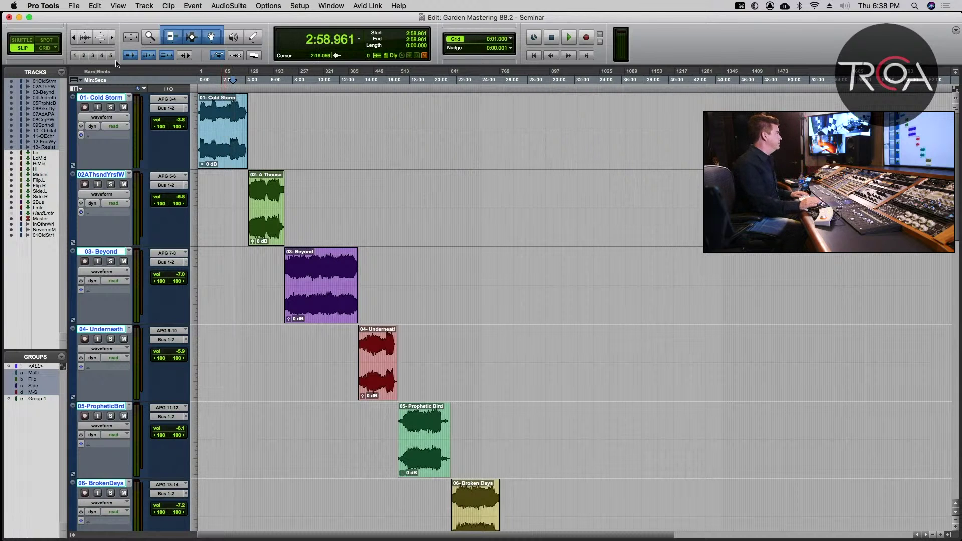
pyautogui.press('super+s')
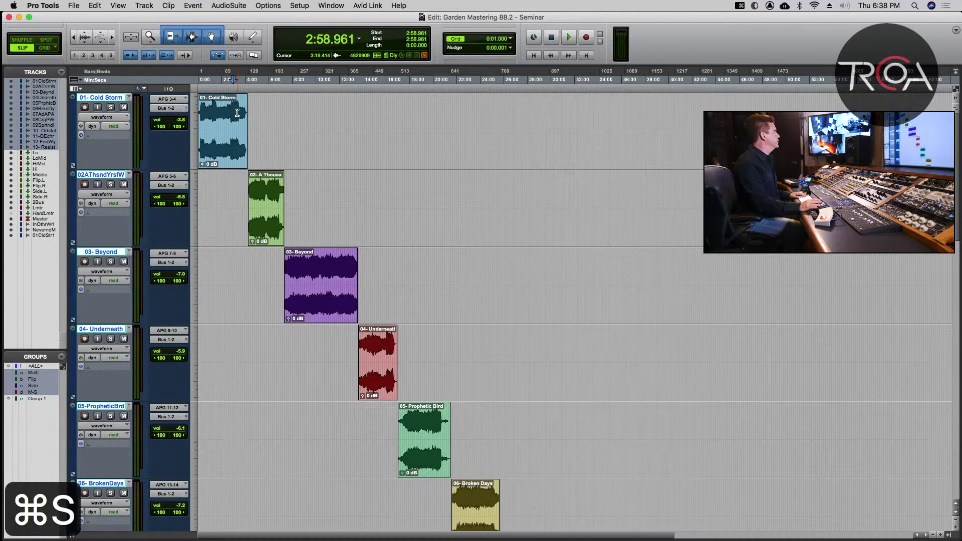
pyautogui.click(234, 112)
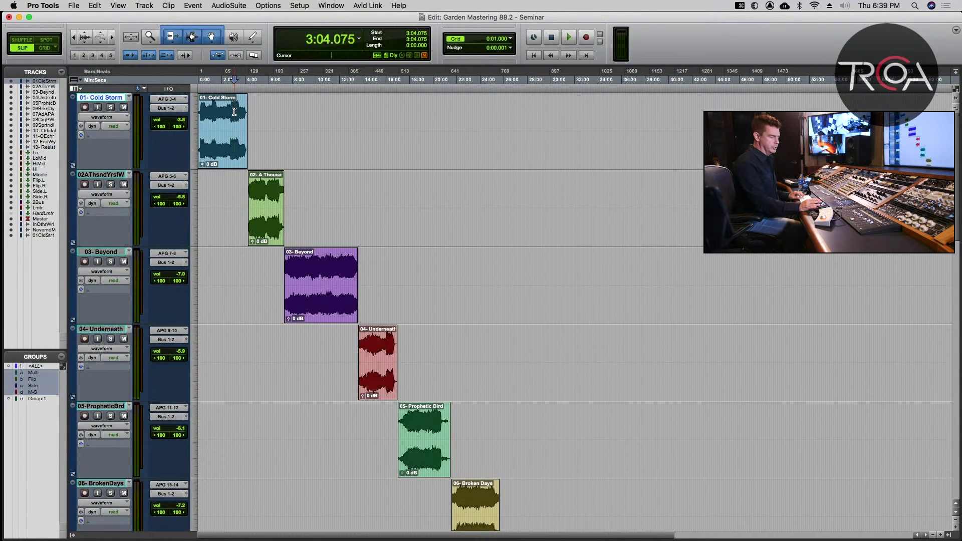
pyautogui.press('space')
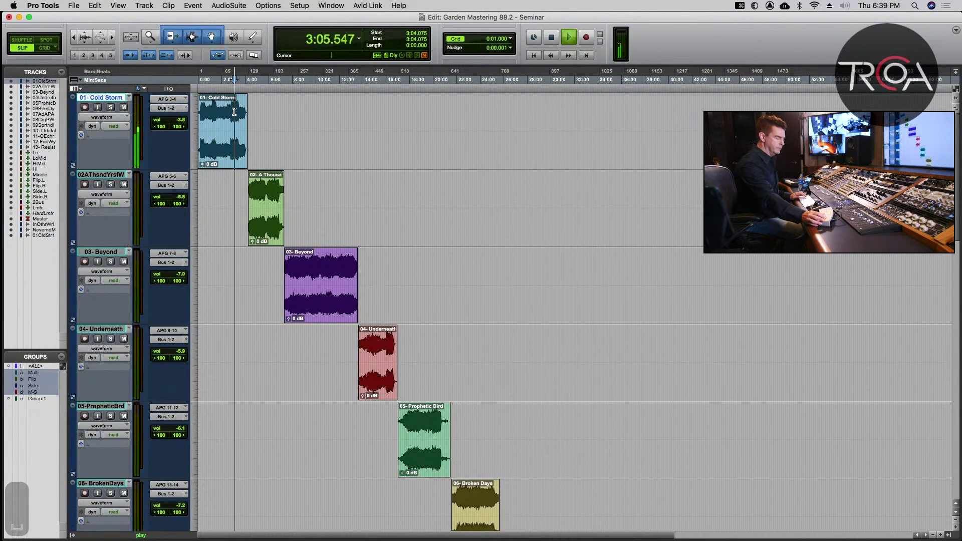
pyautogui.press('super+equal')
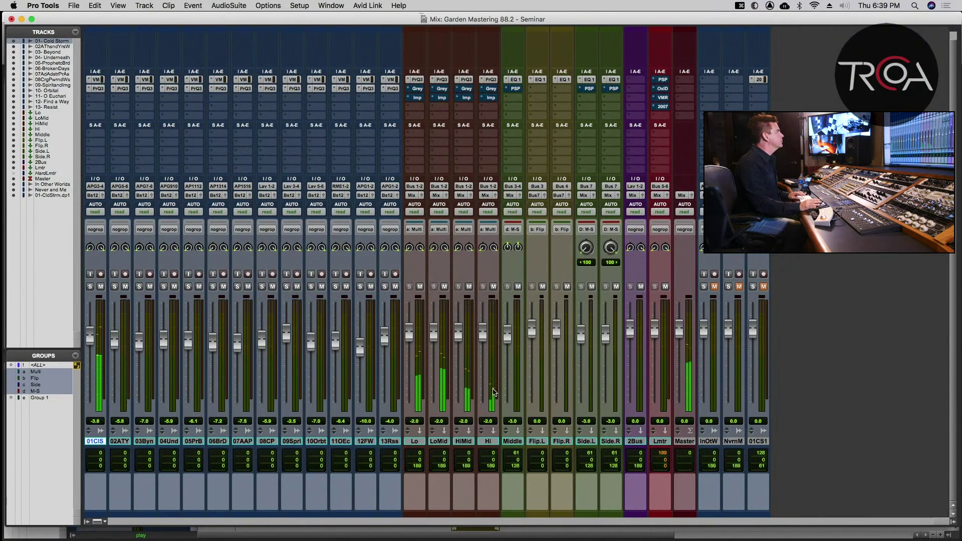
pyautogui.press('super+s')
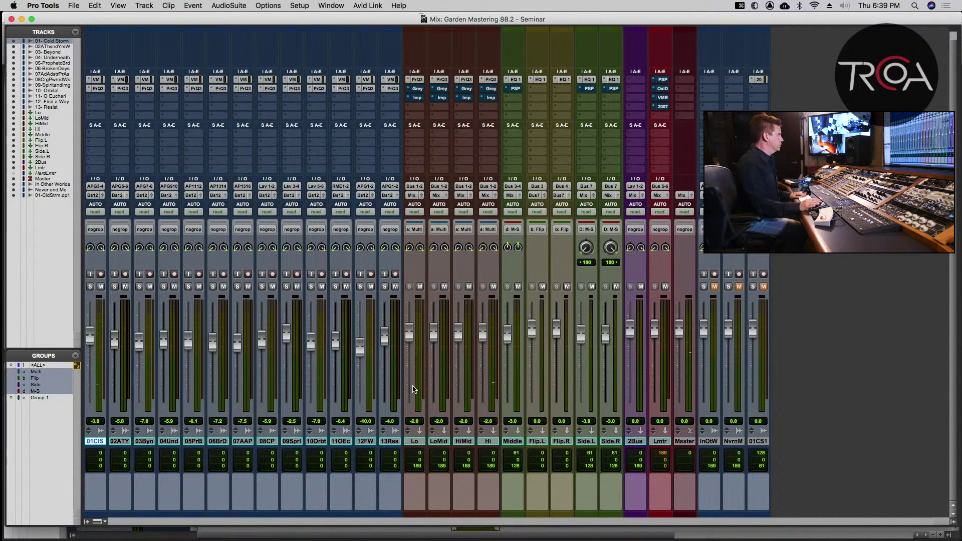
# - Select song tracks 01- Cold Storm to 13- Resist, clear that selection and select only the 13- Resist track
pyautogui.click(386, 441)
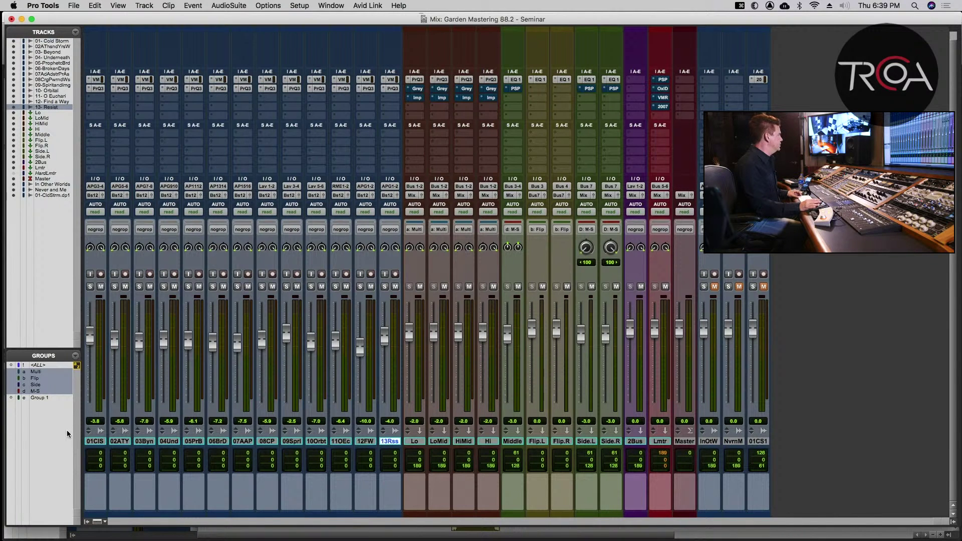
pyautogui.keyDown('shift'); pyautogui.click(95, 441); pyautogui.keyUp('shift')
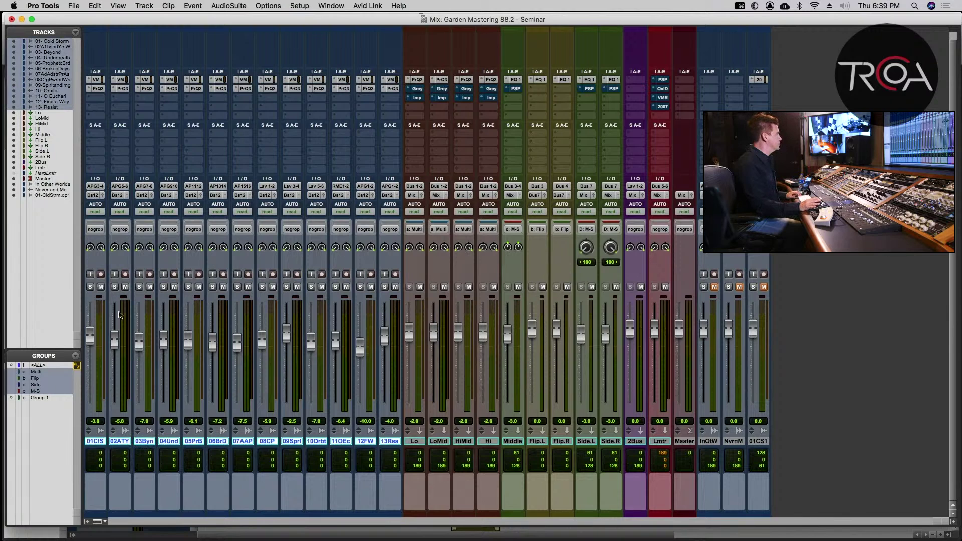
pyautogui.click(144, 442)
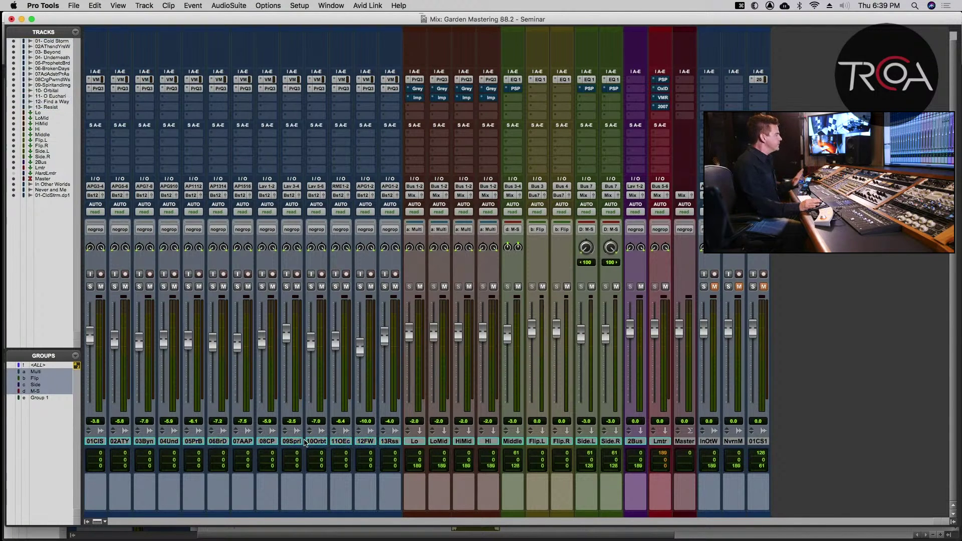
pyautogui.click(389, 441)
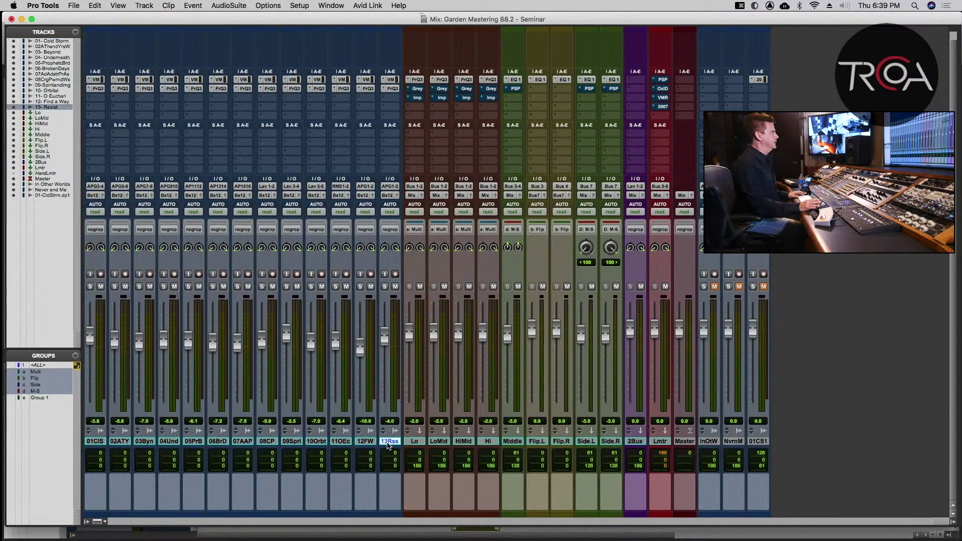
# - Route the outputs of song tracks 01- Cold Storm to 13- Resist to Mix and save the session
pyautogui.keyDown('shift'); pyautogui.click(95, 442); pyautogui.keyUp('shift')
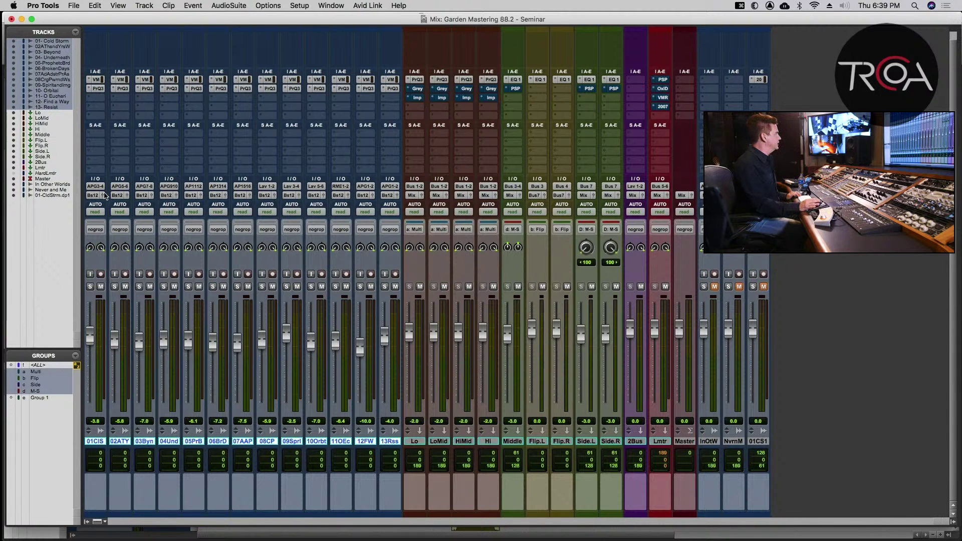
pyautogui.click(94, 196)
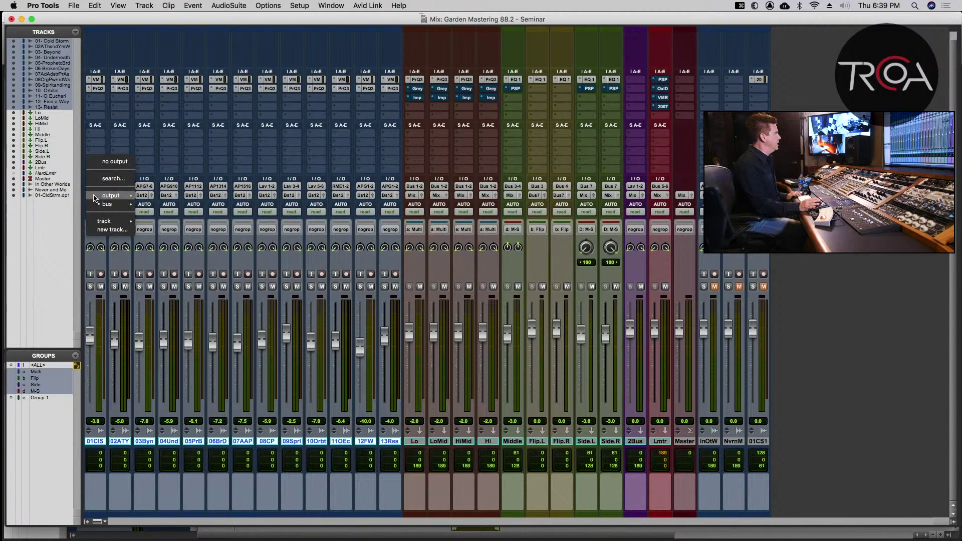
pyautogui.moveTo(96, 196)
pyautogui.keyDown('alt'); pyautogui.click(170, 198); pyautogui.keyUp('alt')
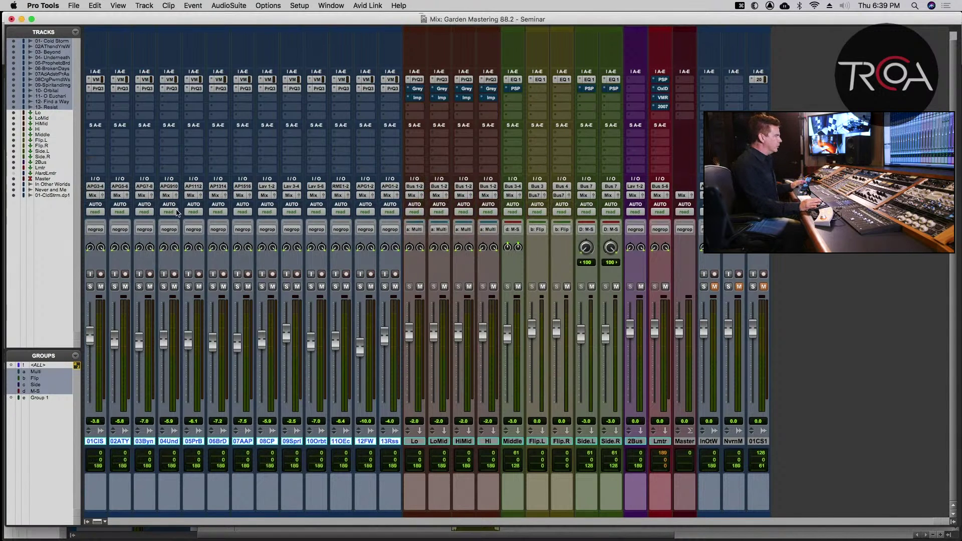
pyautogui.press('super+s')
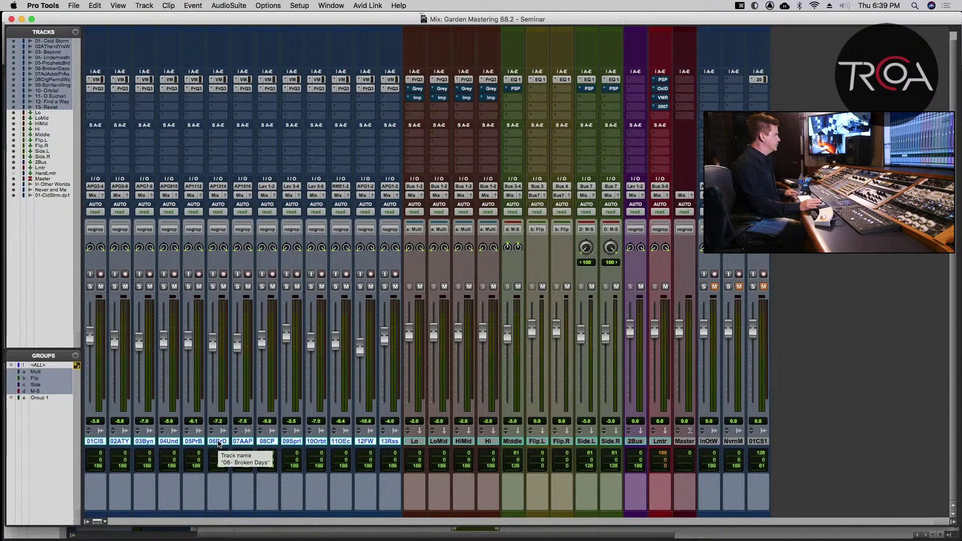
# - Clear the song track selection and save the session again with the Edit window in front
pyautogui.click(218, 442)
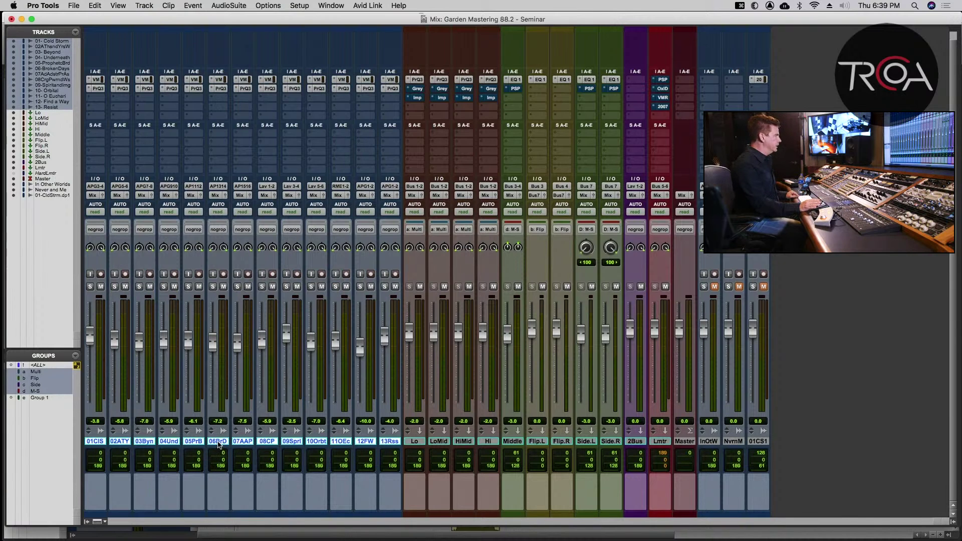
pyautogui.click(218, 445)
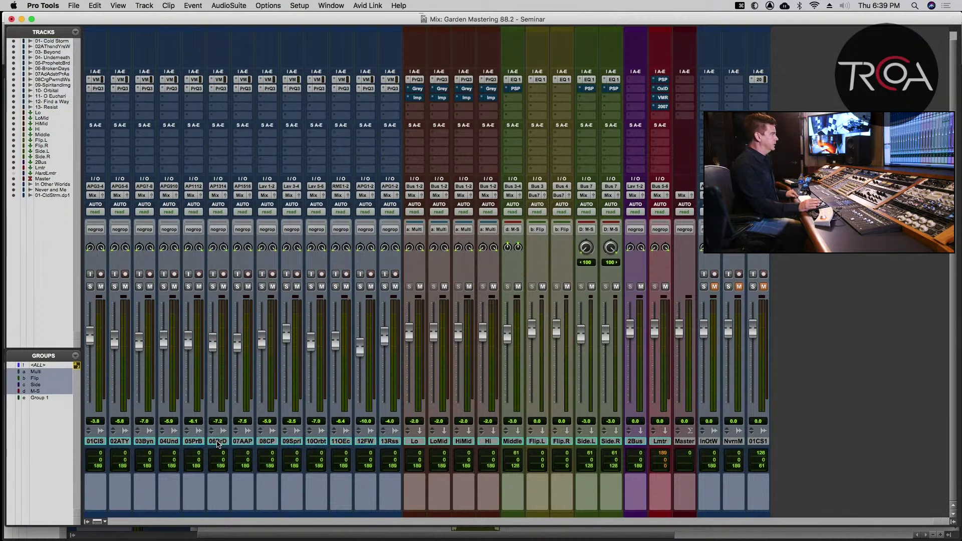
pyautogui.keyDown('alt'); pyautogui.click(217, 444); pyautogui.keyUp('alt')
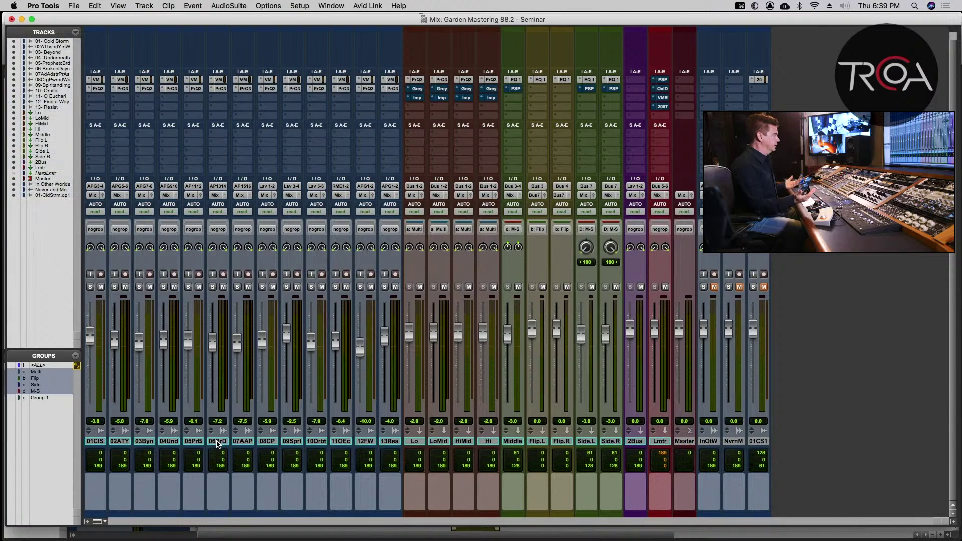
pyautogui.press('super+s')
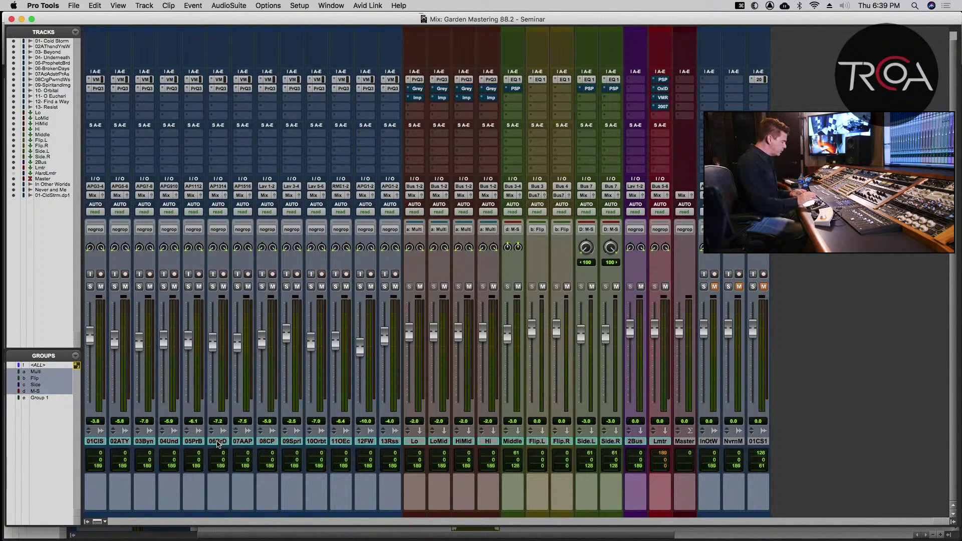
pyautogui.press('super+equal')
pyautogui.press('super+s')
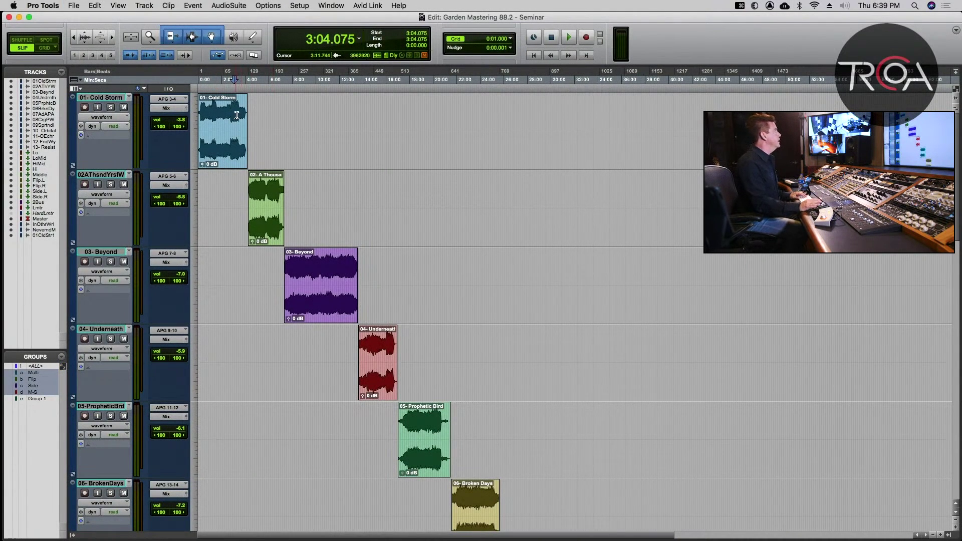
# - Play short passages of 01- Cold Storm from about 3:09 and 02- A Thousand from about 6:20 in the Edit window
pyautogui.press('super+equal')
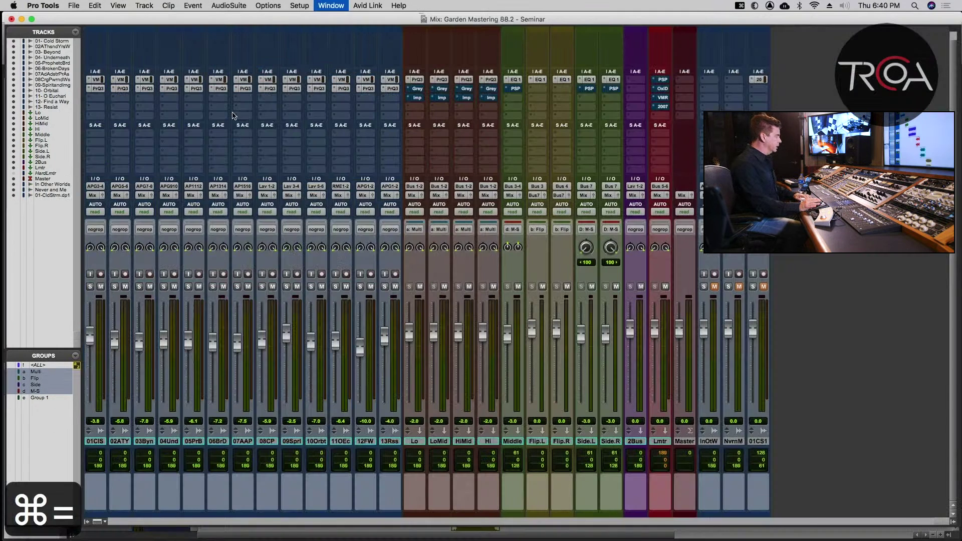
pyautogui.press('super+equal')
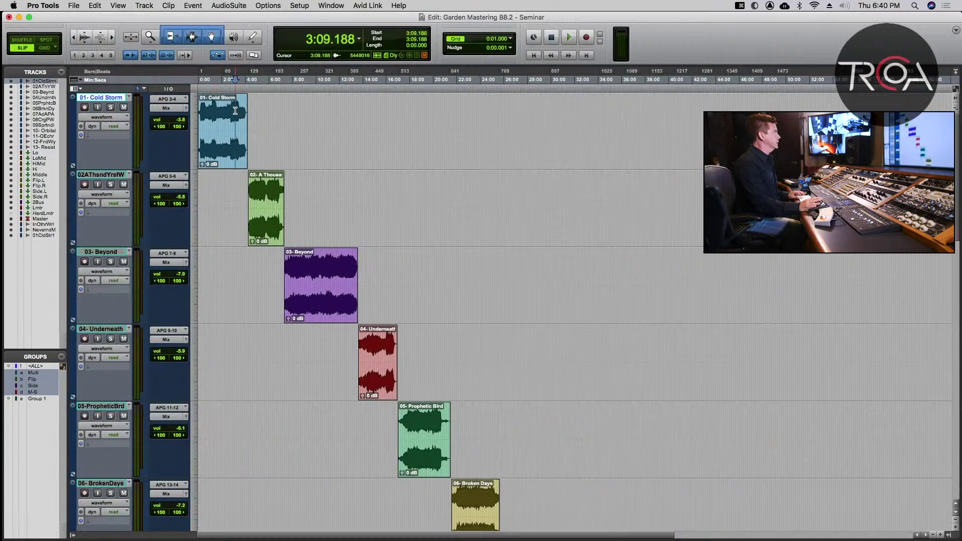
pyautogui.press('space')
pyautogui.press('space')
pyautogui.click(273, 184)
pyautogui.press('space')
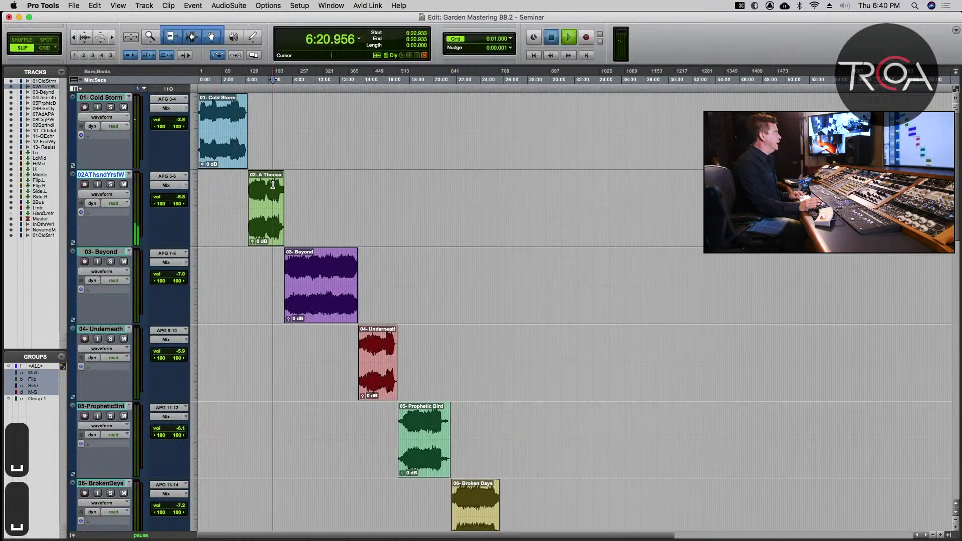
pyautogui.press('space')
# - Play short passages of 03- Beyond from about 12:21 and 04- Underneath from about 16:03
pyautogui.click(343, 270)
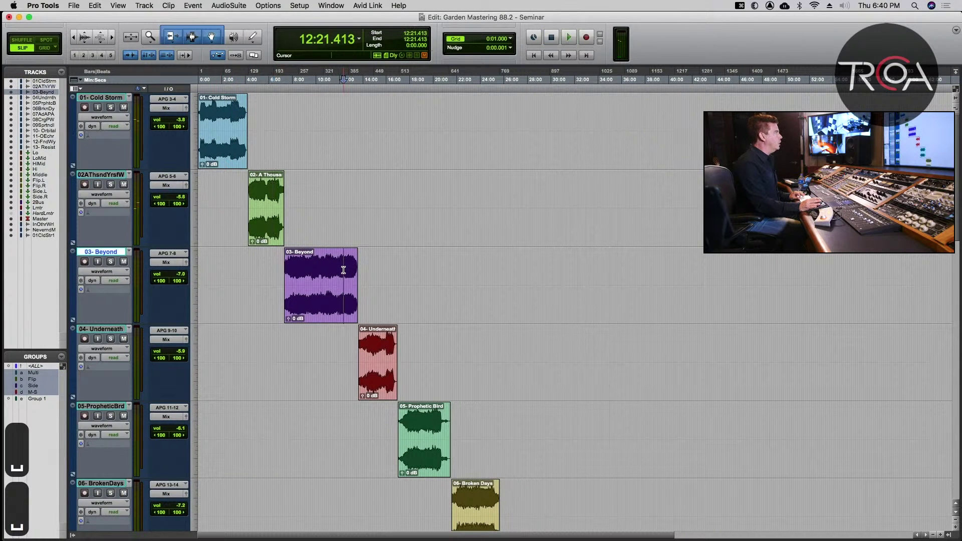
pyautogui.press('space')
pyautogui.click(387, 338)
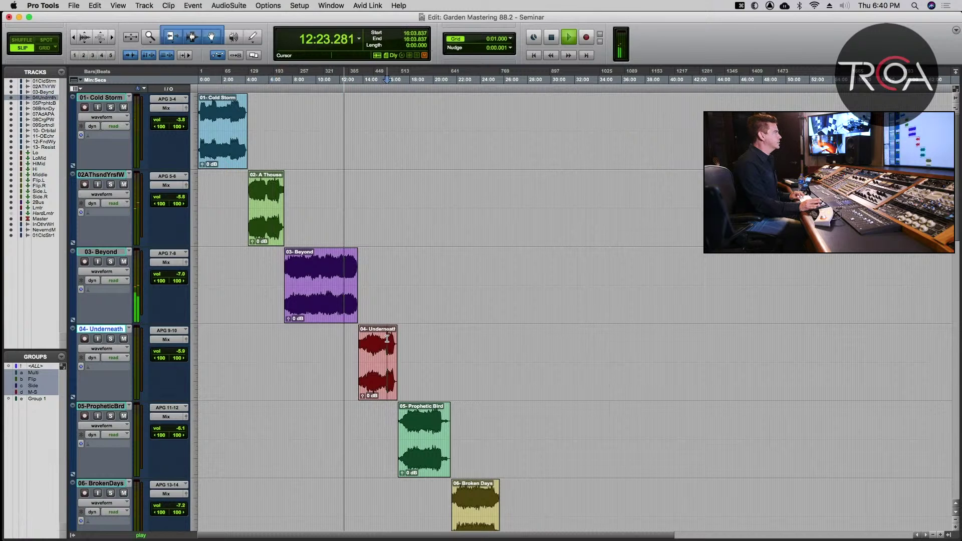
pyautogui.press('space')
pyautogui.press('space')
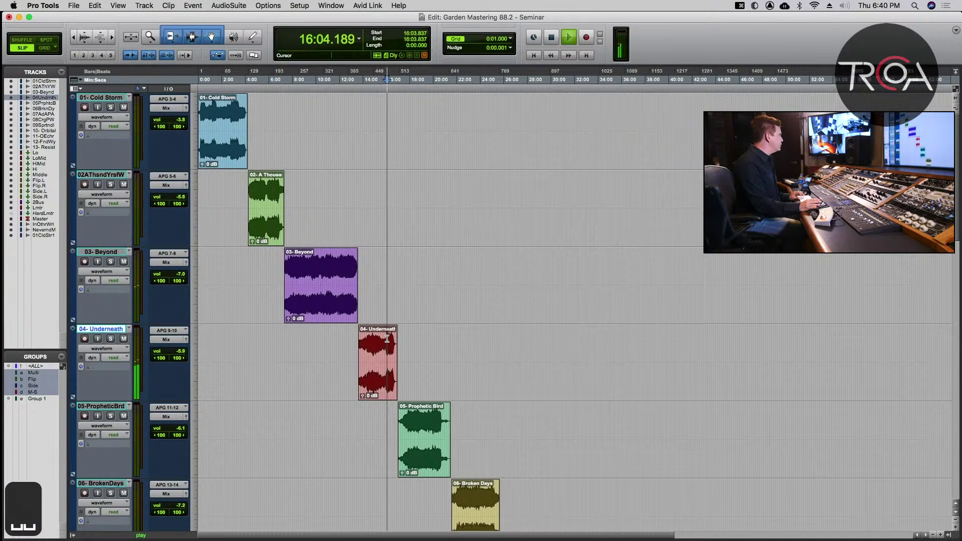
pyautogui.press('space')
# - Play 05- Prophetic Bird from about 20:04 and 06- Broken Days from about 24:32 and 23:44
pyautogui.click(436, 417)
pyautogui.press('space')
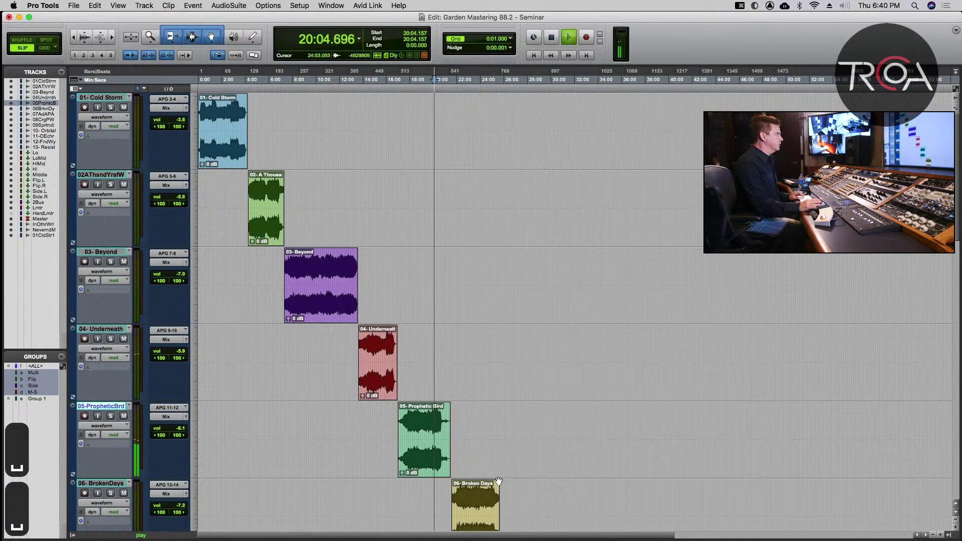
pyautogui.press('space')
pyautogui.click(486, 496)
pyautogui.press('space')
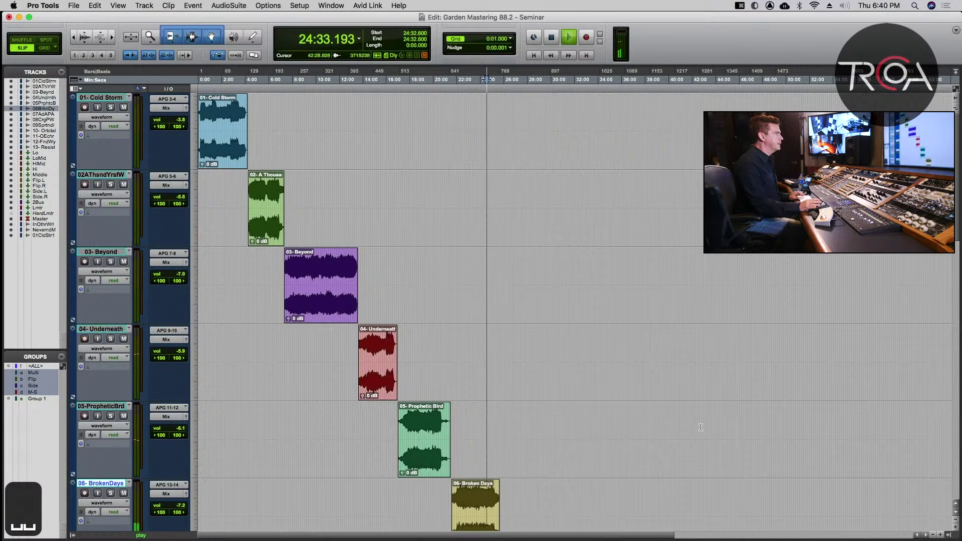
pyautogui.scroll(-10, 700, 427)
pyautogui.hscroll(4, 701, 427)
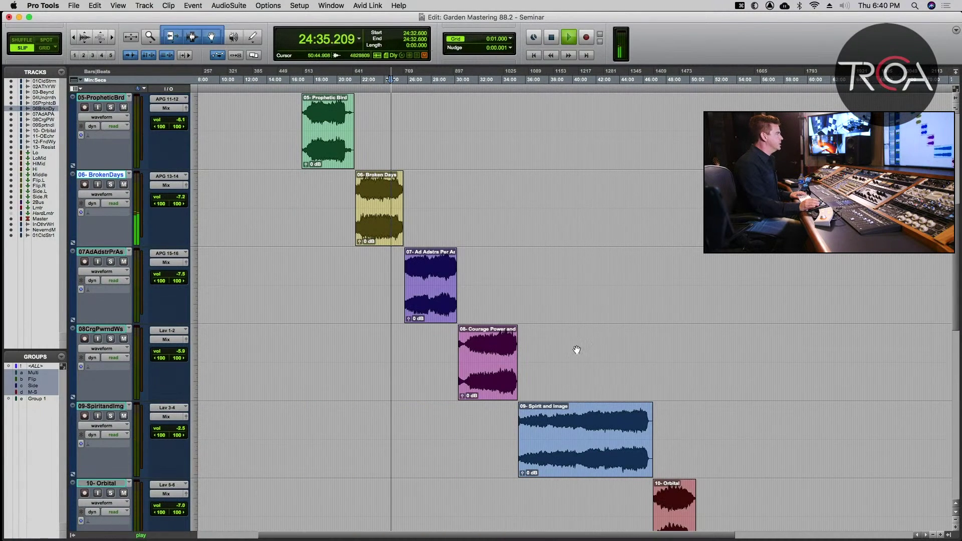
pyautogui.click(381, 185)
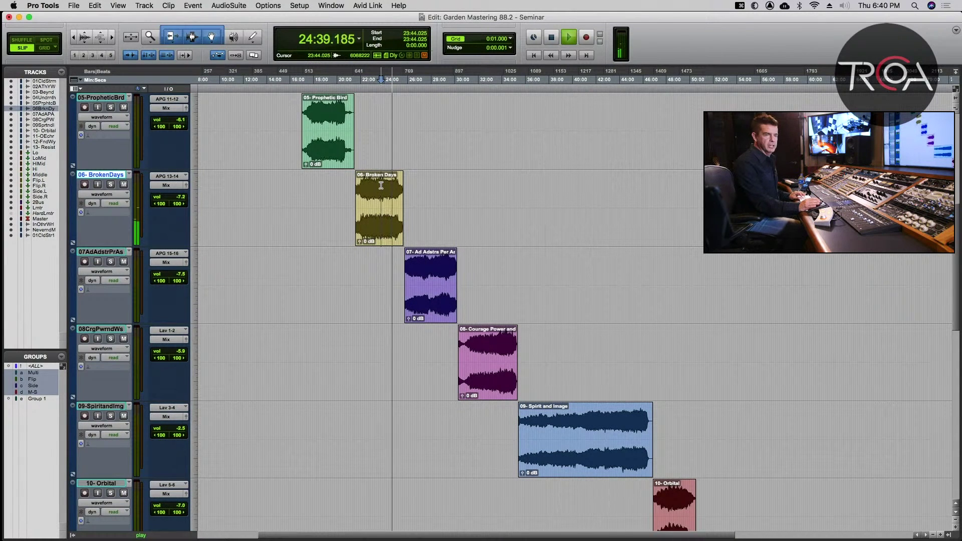
pyautogui.press('space')
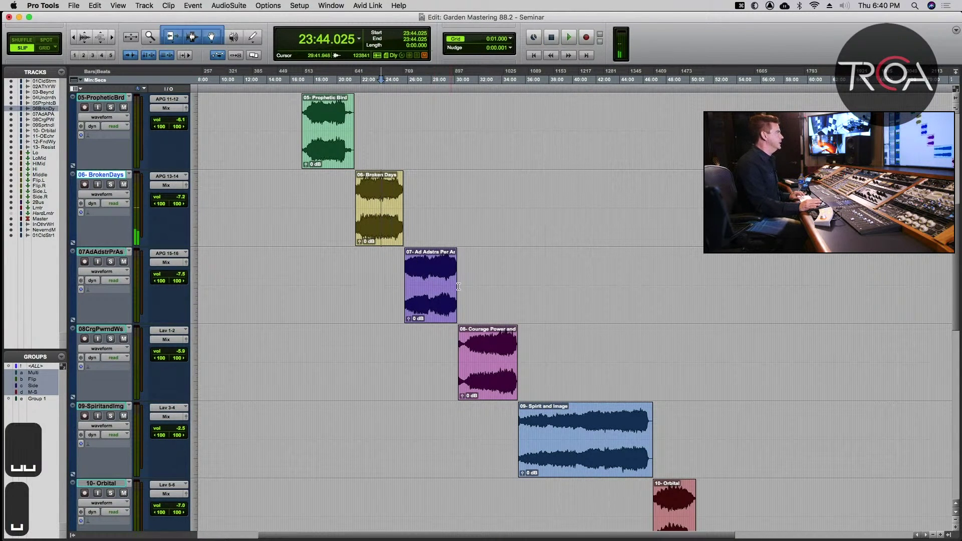
# - Play short passages of song 07 from about 29:18, song 08 from about 34:15 and 09- Spirit and Image from about 45:33
pyautogui.click(447, 264)
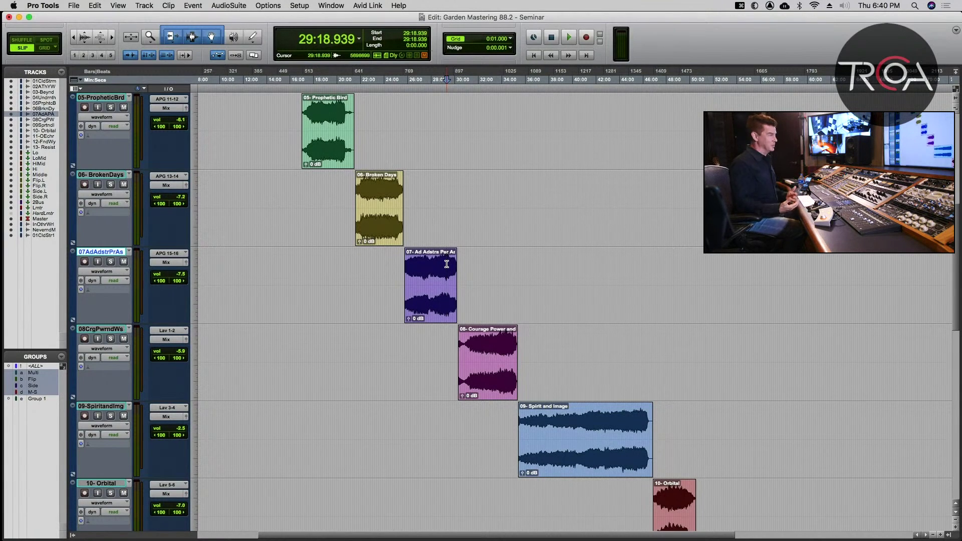
pyautogui.press('space')
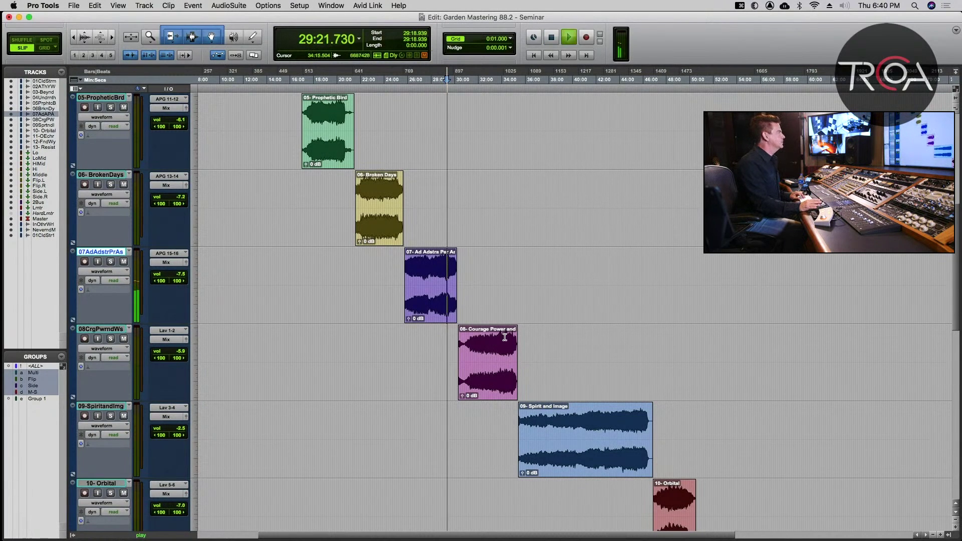
pyautogui.click(505, 337)
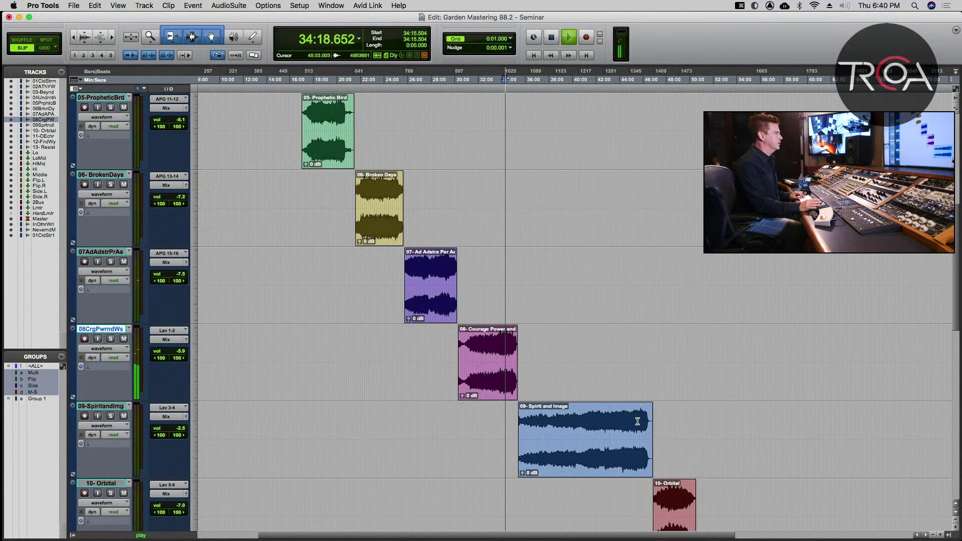
pyautogui.click(637, 421)
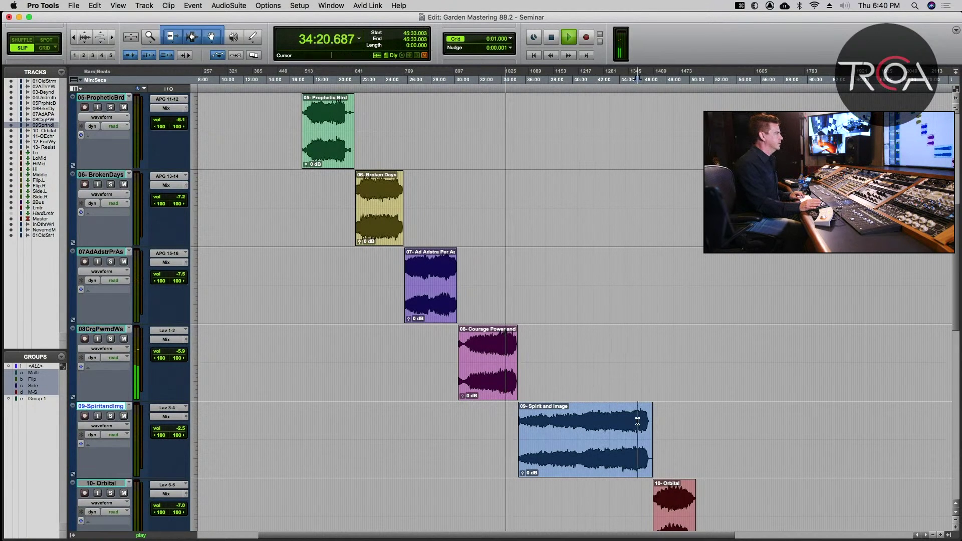
pyautogui.press('space')
pyautogui.press('space')
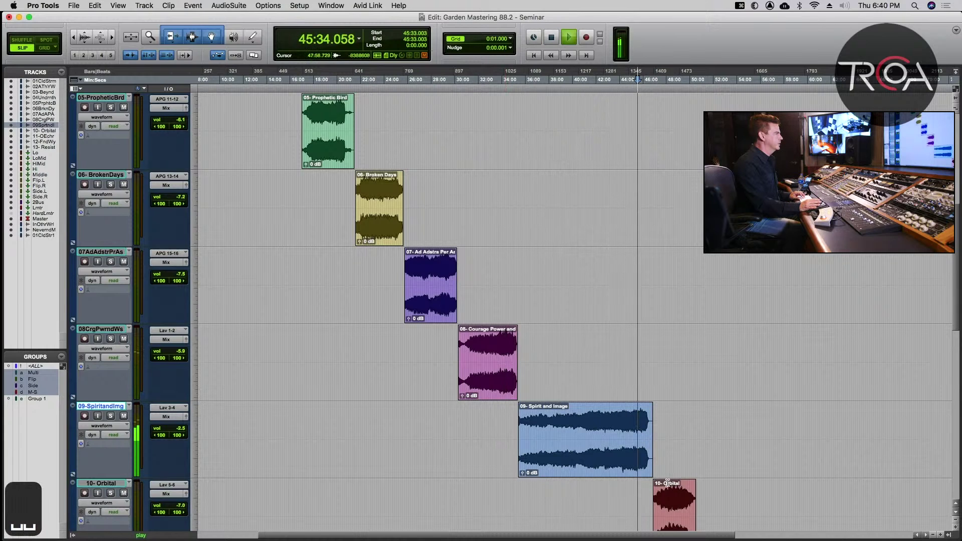
# - Play short passages of 10- Orbital from about 48:21 and 11- O Euchari from about 54:45
pyautogui.click(672, 496)
pyautogui.press('space')
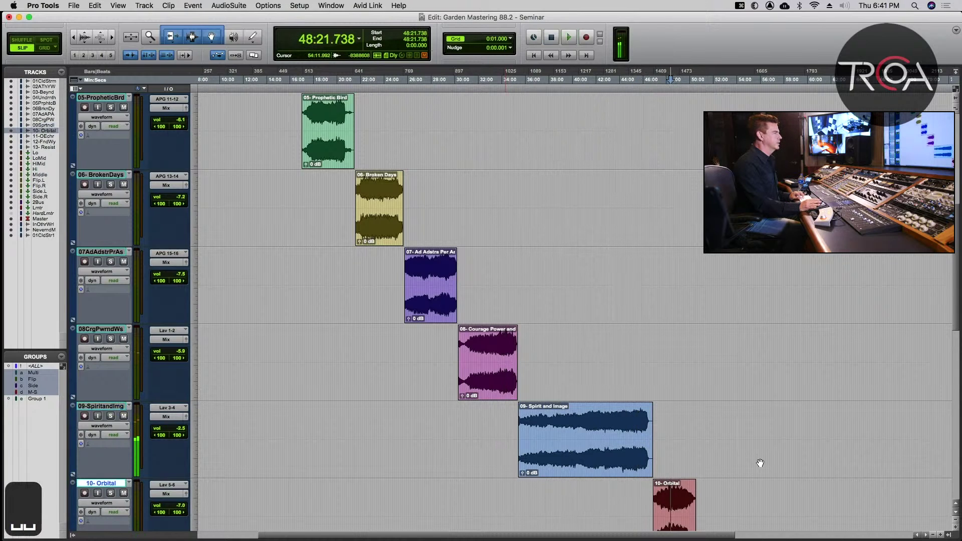
pyautogui.press('space')
pyautogui.scroll(-3, 762, 456)
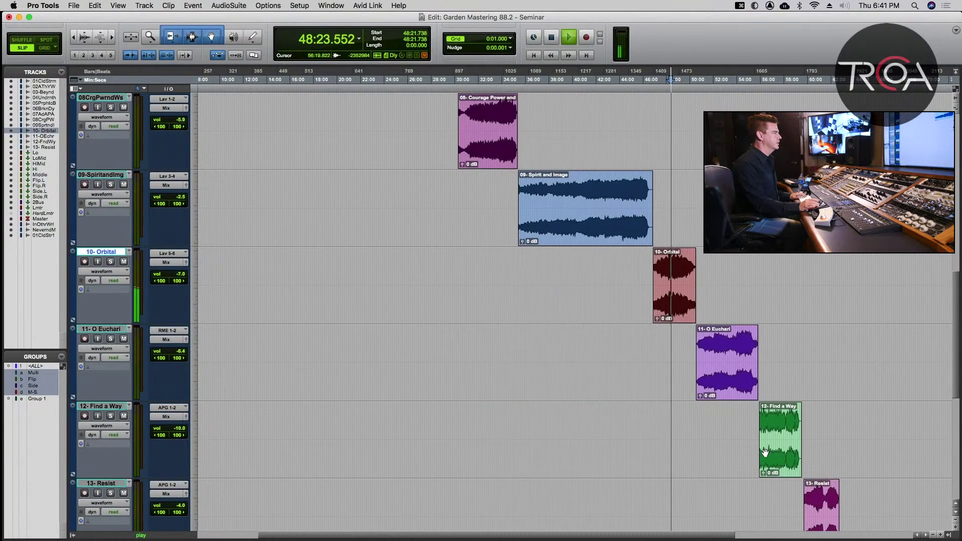
pyautogui.click(745, 346)
pyautogui.press('space')
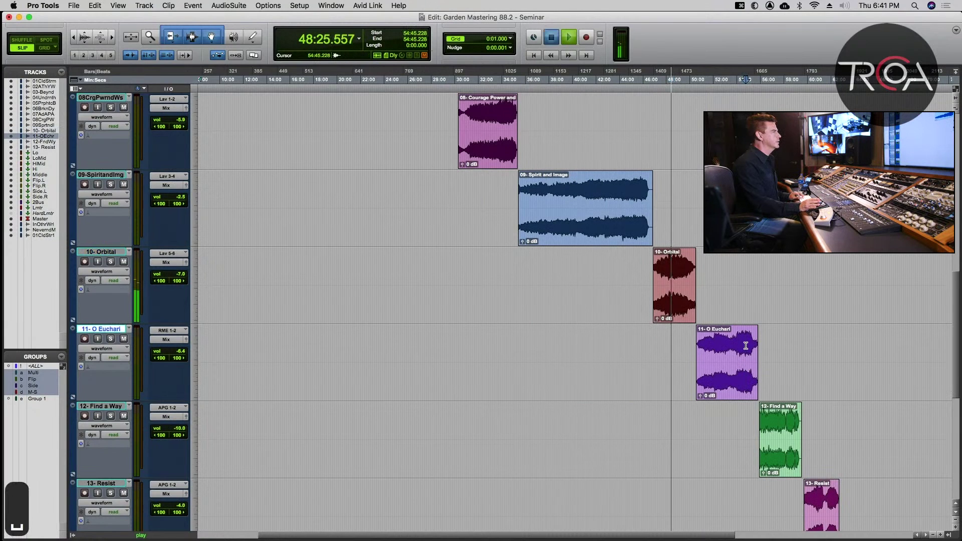
pyautogui.press('space')
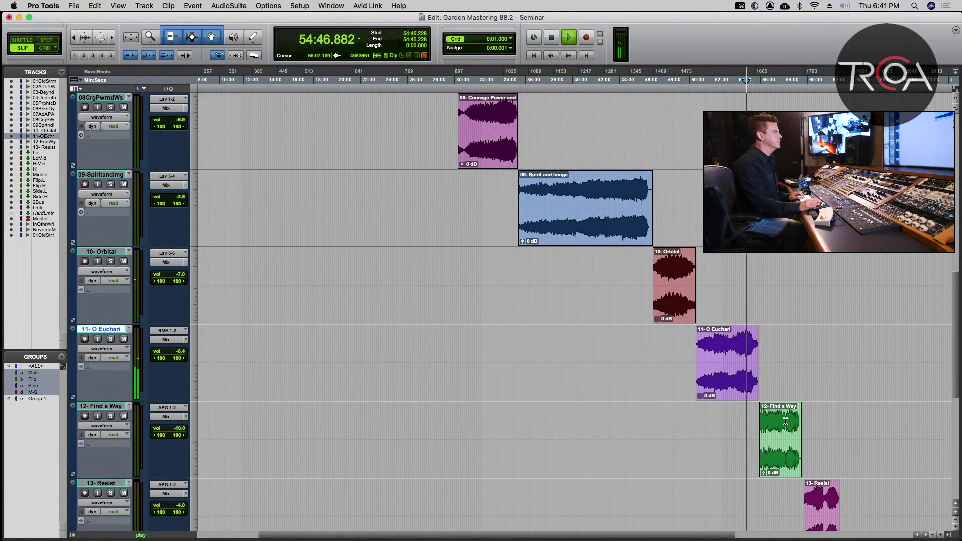
# - Play short passages of 12- Find a Way from about 58:25 and 13- Resist from about 60:53
pyautogui.click(789, 421)
pyautogui.press('space')
pyautogui.press('space')
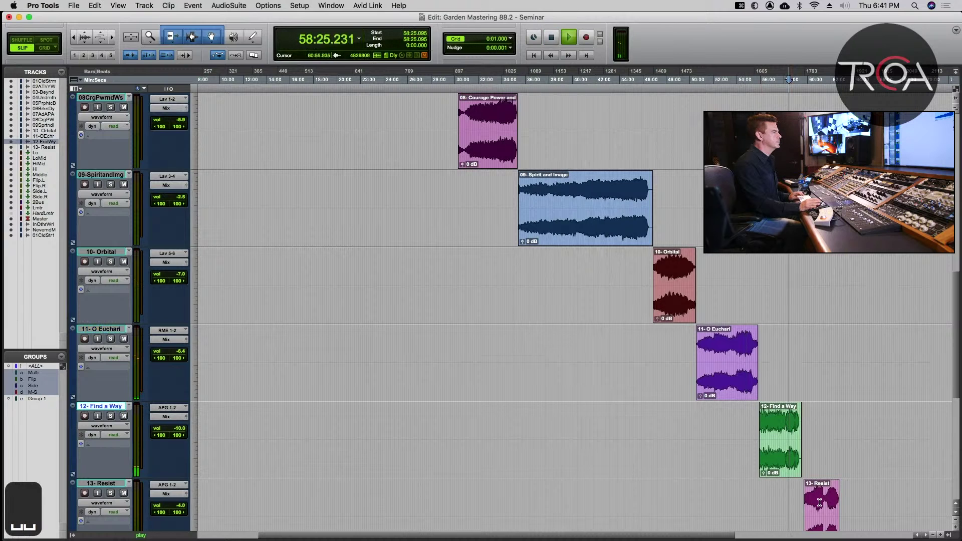
pyautogui.click(818, 496)
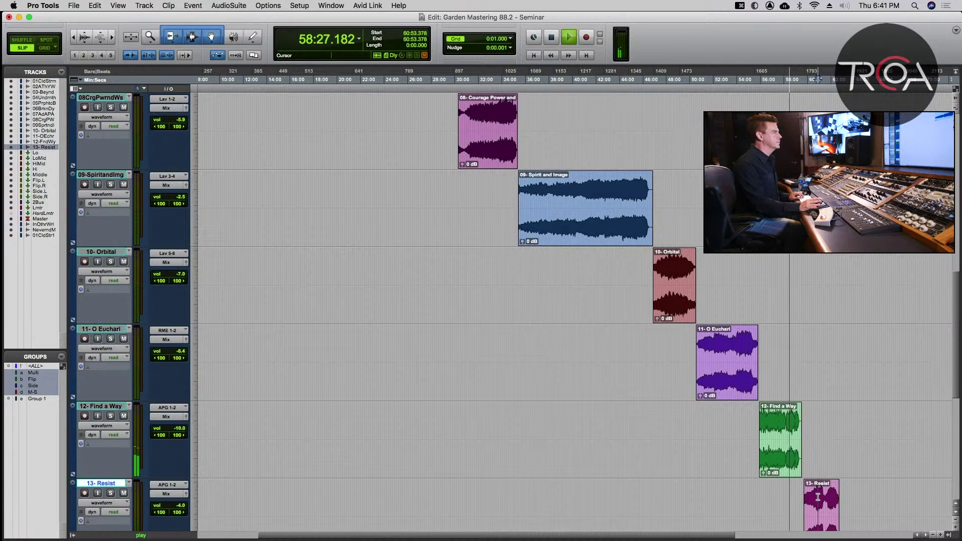
pyautogui.press('space')
pyautogui.press('space')
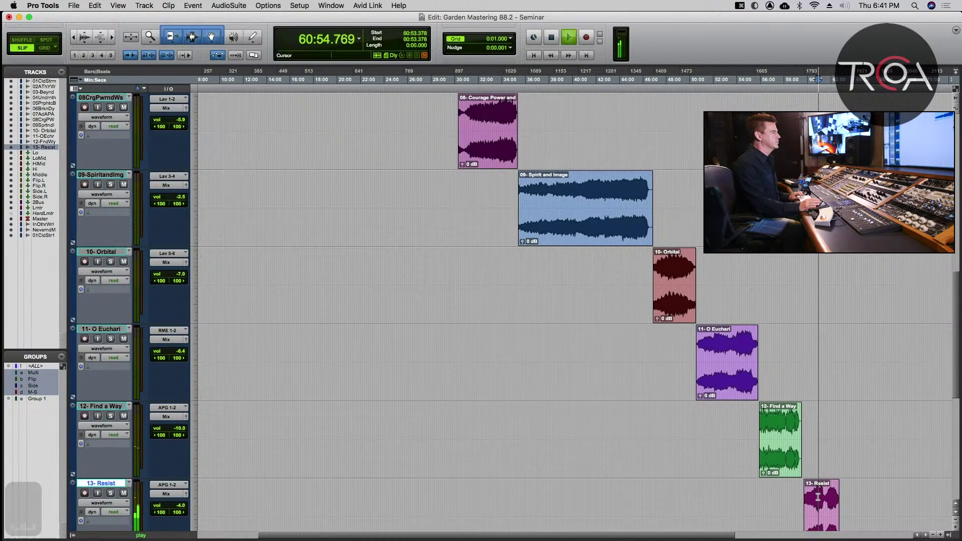
pyautogui.press('space')
pyautogui.press('super+equal')
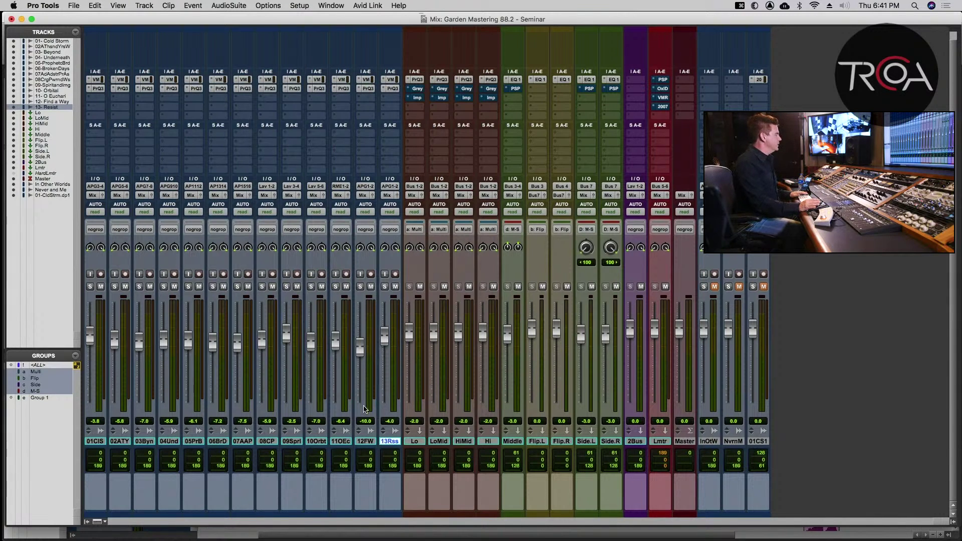
pyautogui.press('super+equal')
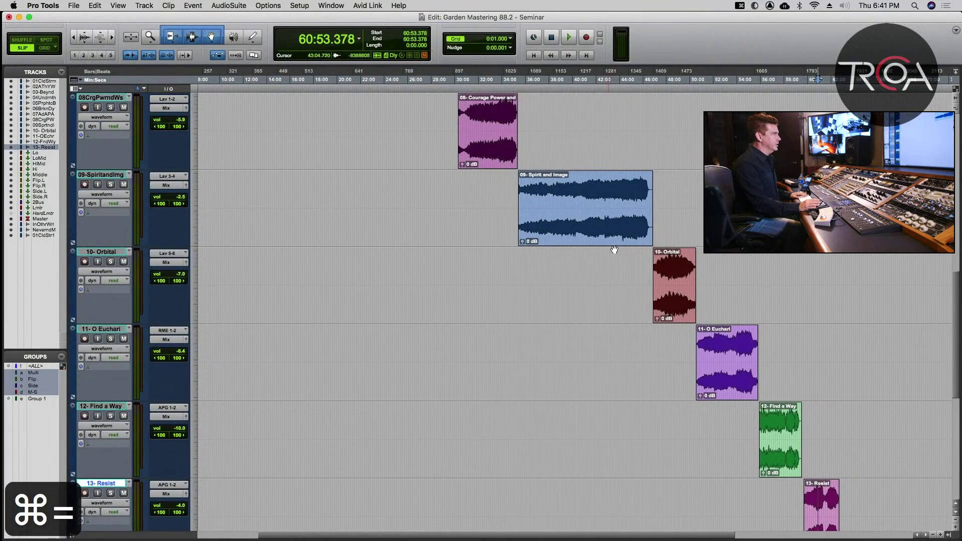
pyautogui.scroll(-10, 614, 249)
pyautogui.scroll(15, 614, 250)
pyautogui.scroll(-5, 614, 250)
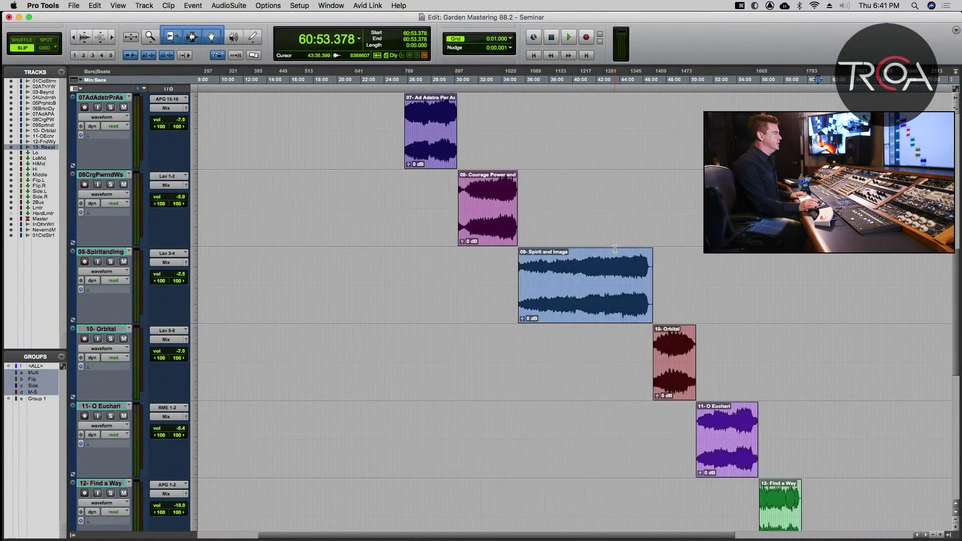
# - Examine the looped In Other Worlds and Never and Me tracks in the Mix and Edit windows, placing the cursor on In Other Worlds at about 40:23
pyautogui.scroll(-10, 615, 249)
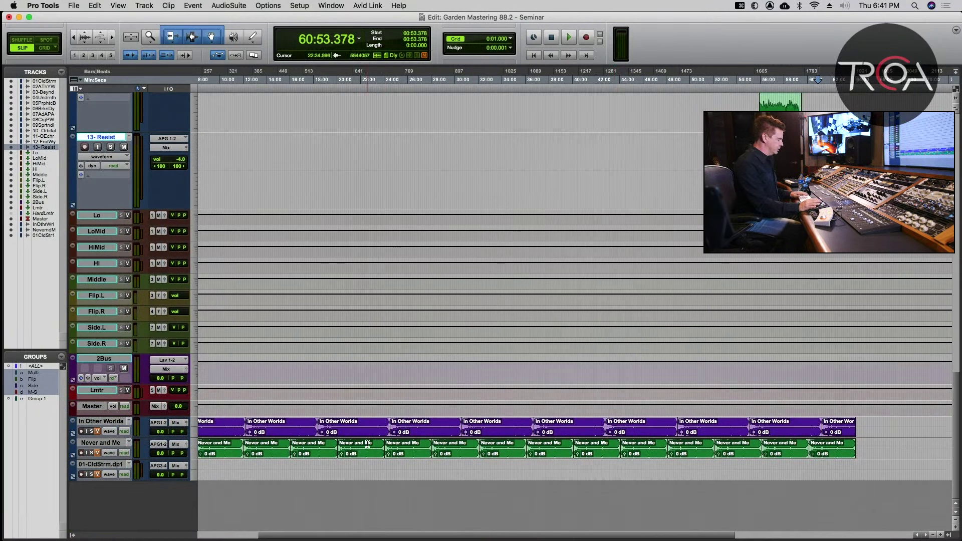
pyautogui.press('super+equal')
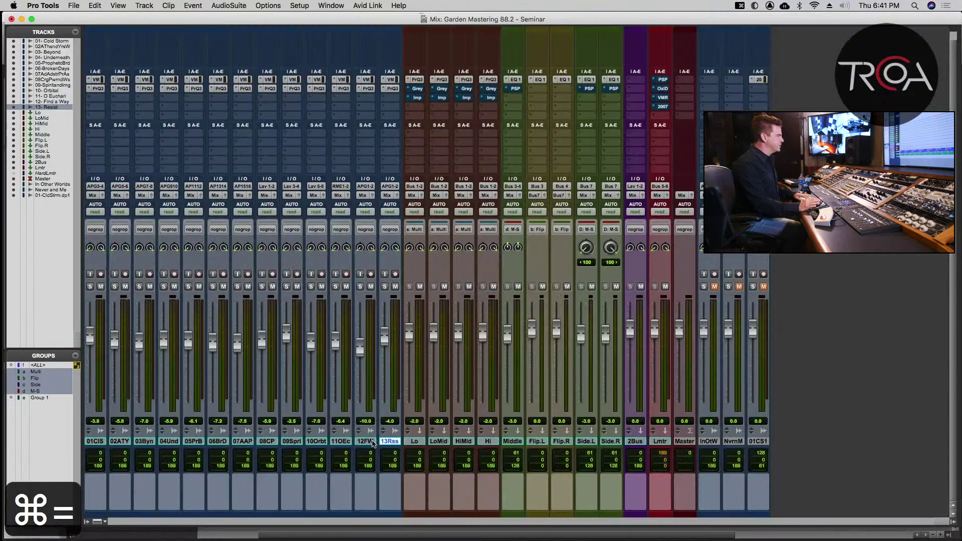
pyautogui.click(711, 442)
pyautogui.click(732, 442)
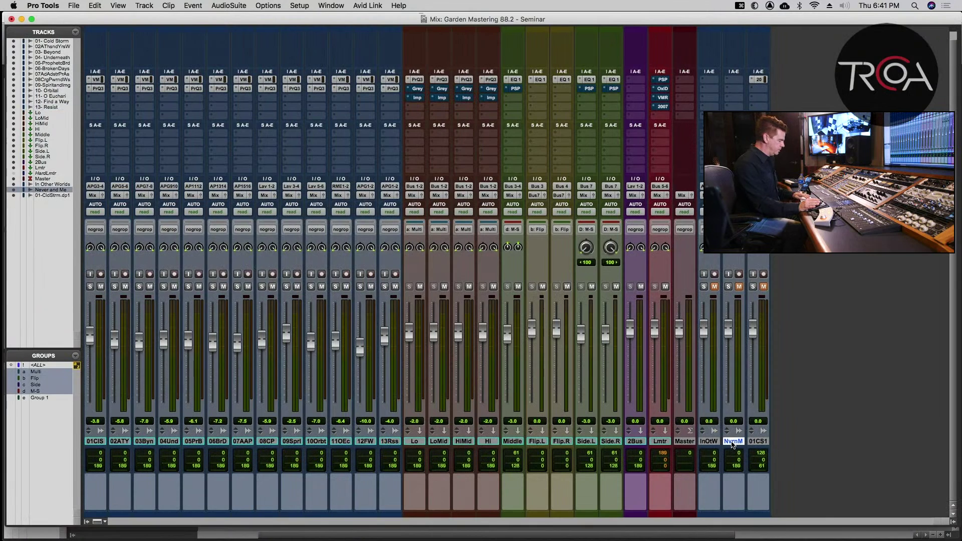
pyautogui.press('super+equal')
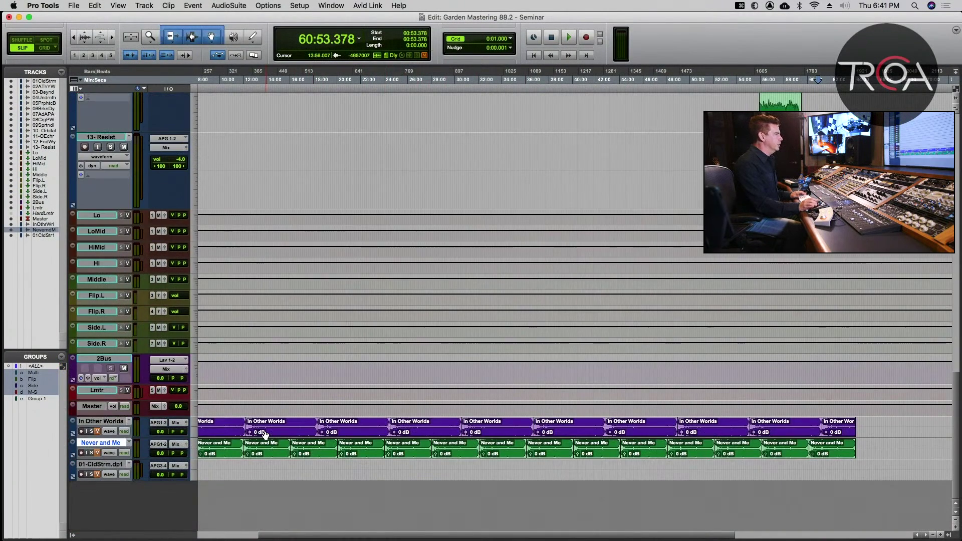
pyautogui.hscroll(-5, 265, 433)
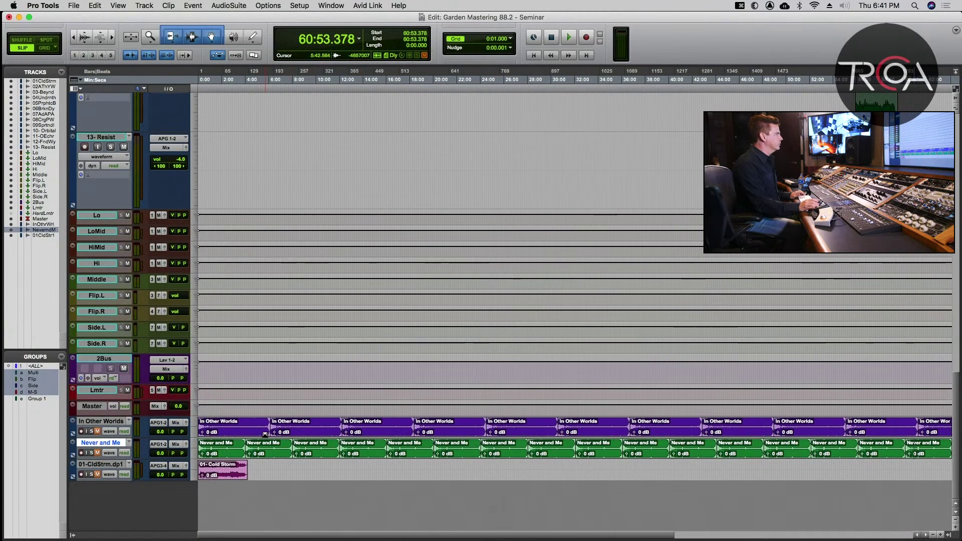
pyautogui.hscroll(9, 265, 433)
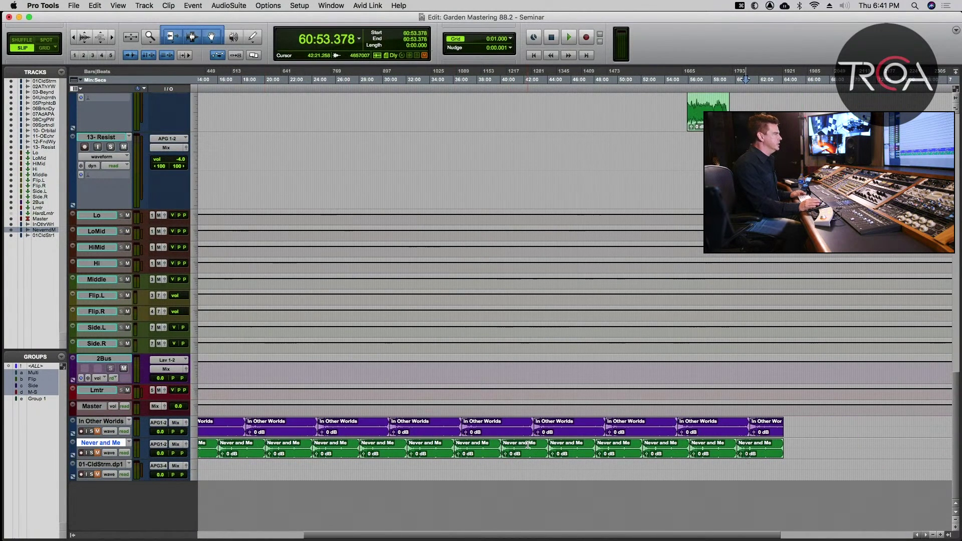
pyautogui.click(505, 424)
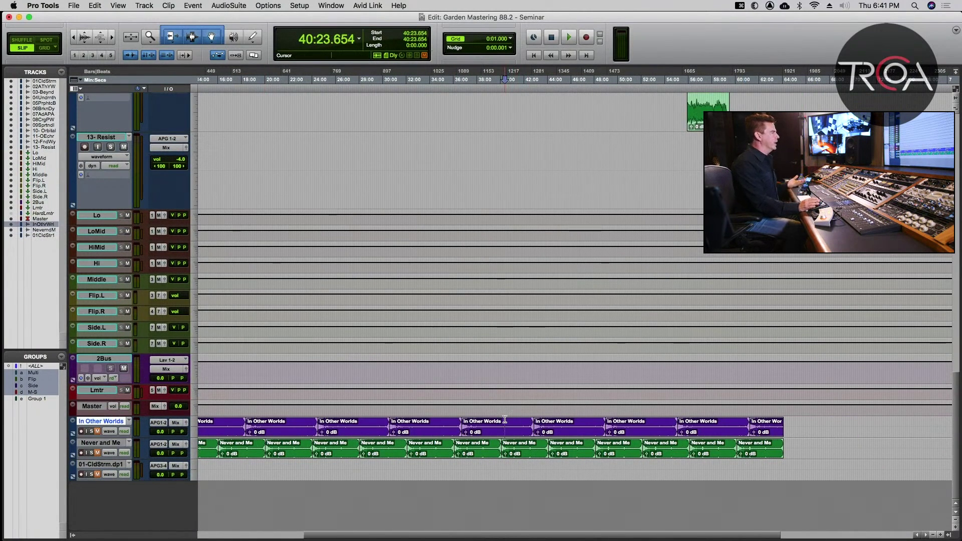
# - Compare the song tracks with the In Other Worlds and Never and Me tracks in both windows, selecting the Never and Me track
pyautogui.scroll(10, 530, 373)
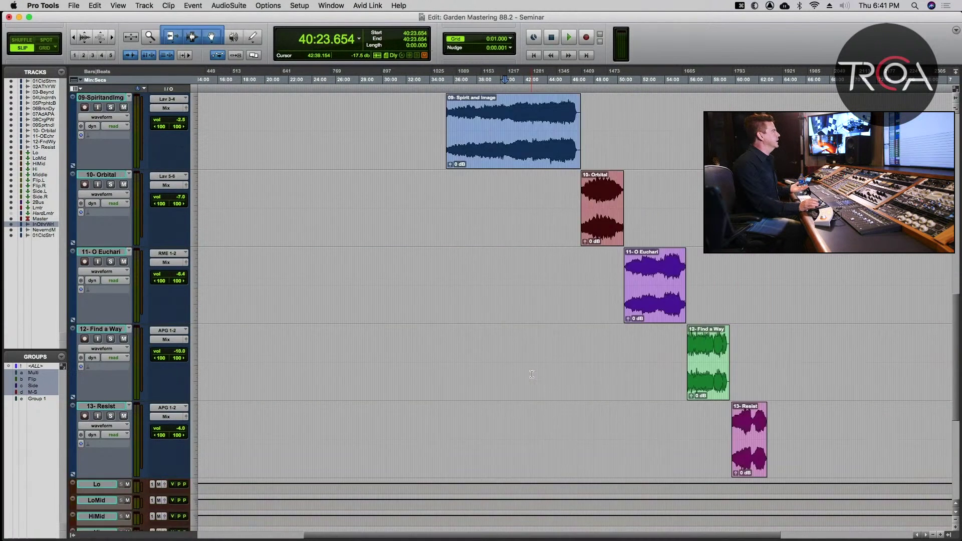
pyautogui.scroll(-10, 566, 415)
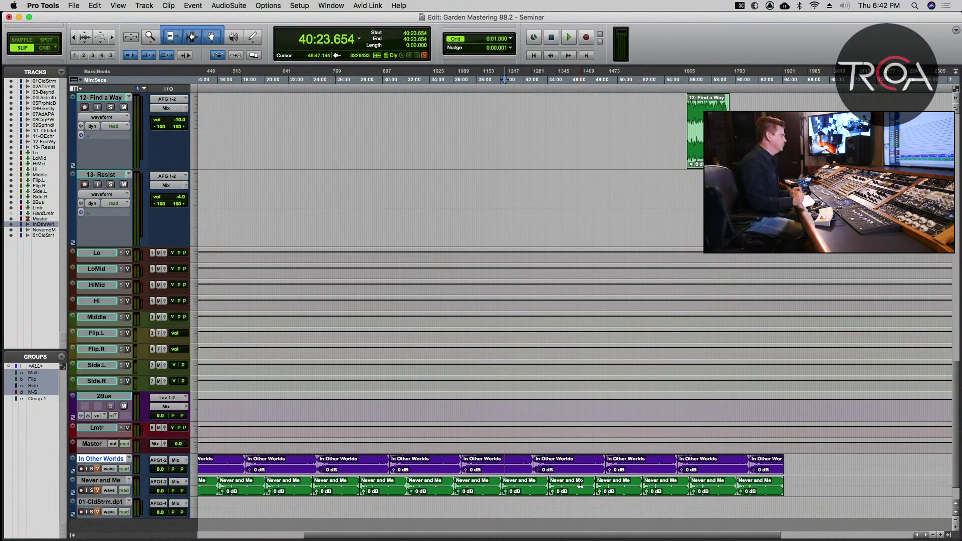
pyautogui.press('super+equal')
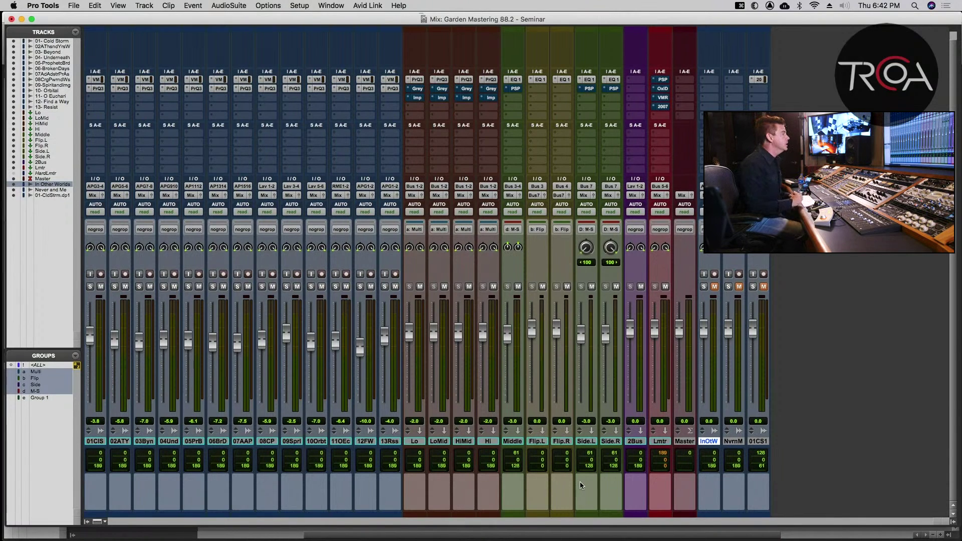
pyautogui.click(733, 441)
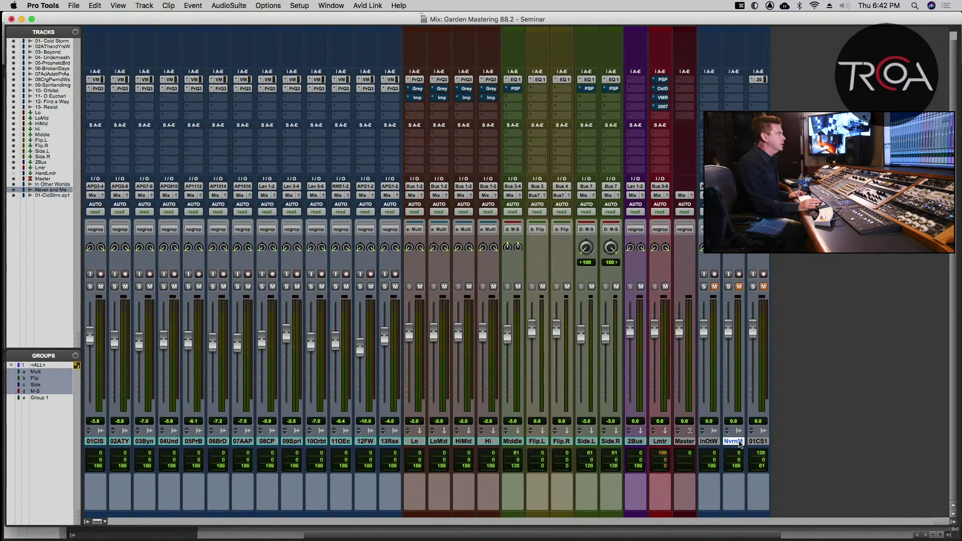
pyautogui.press('super+equal')
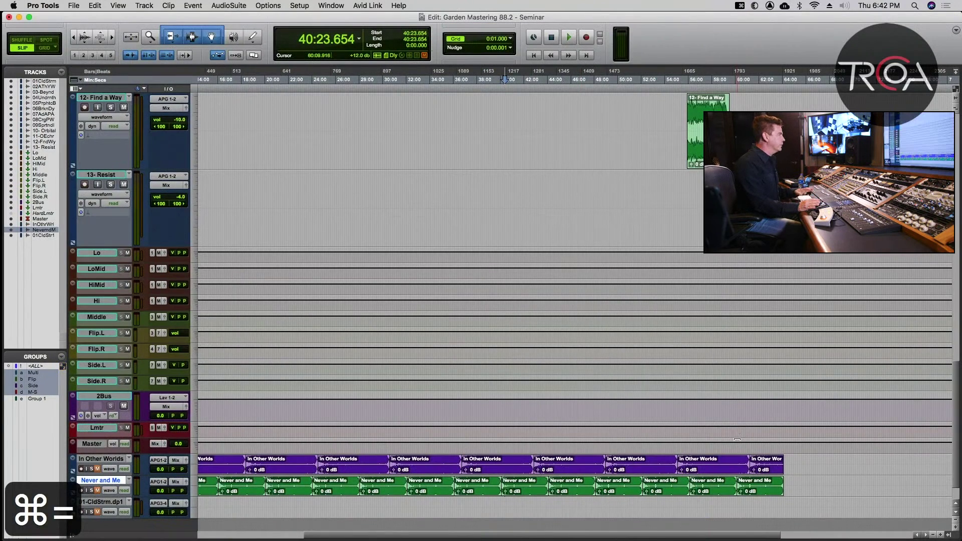
pyautogui.hscroll(-3, 646, 330)
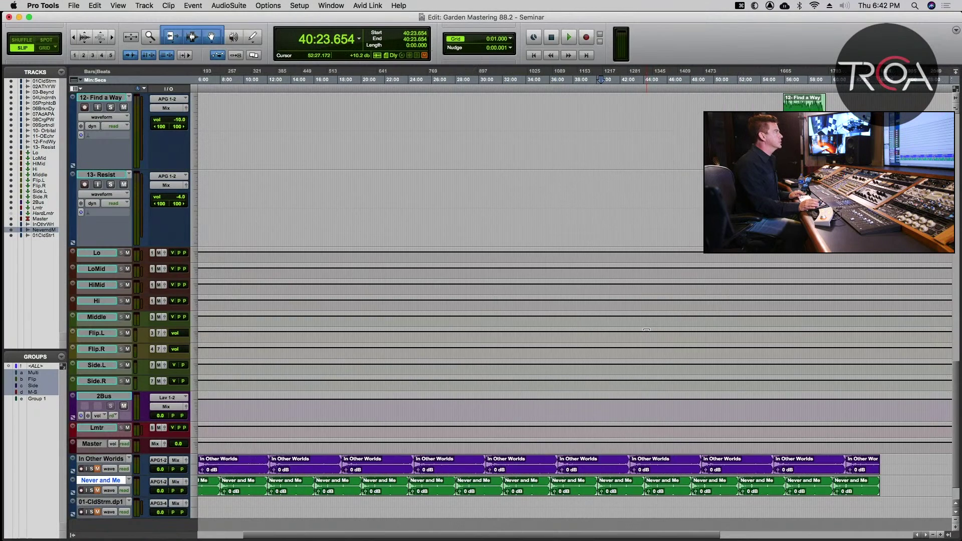
pyautogui.scroll(10, 647, 330)
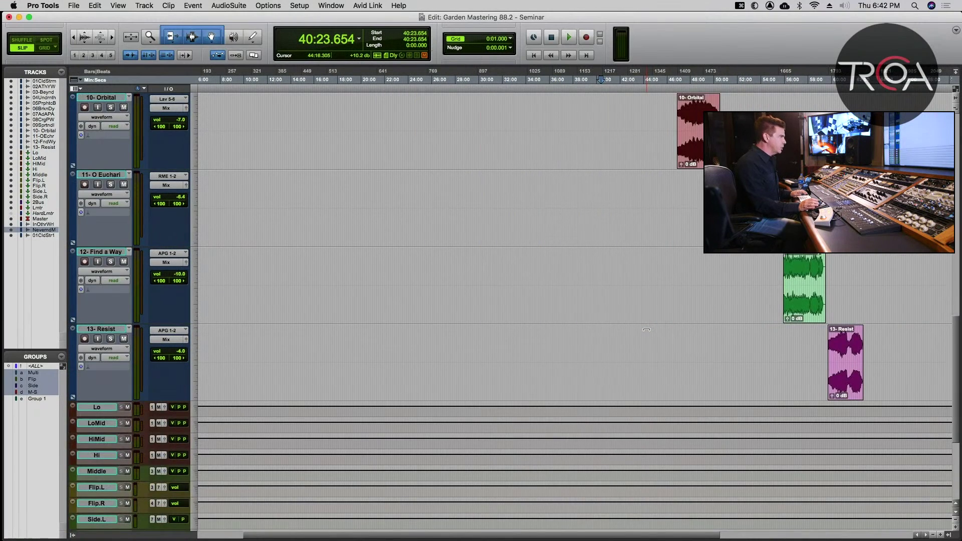
pyautogui.scroll(10, 646, 330)
# - Inspect the 125 Hz band of the FabFilter Pro-Q 3 on 01- Cold Storm, close the plug-in and save the session from the Edit window
pyautogui.press('super+equal')
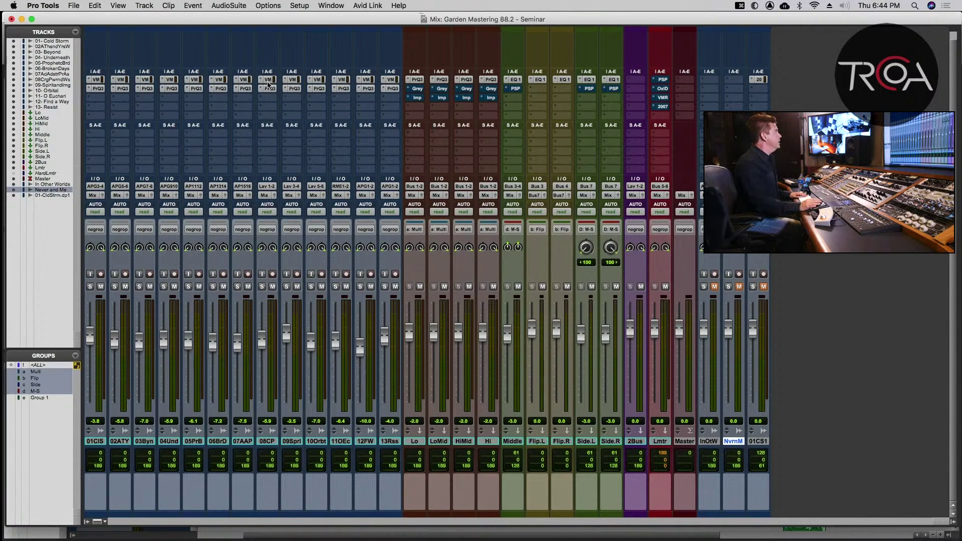
pyautogui.press('super+equal')
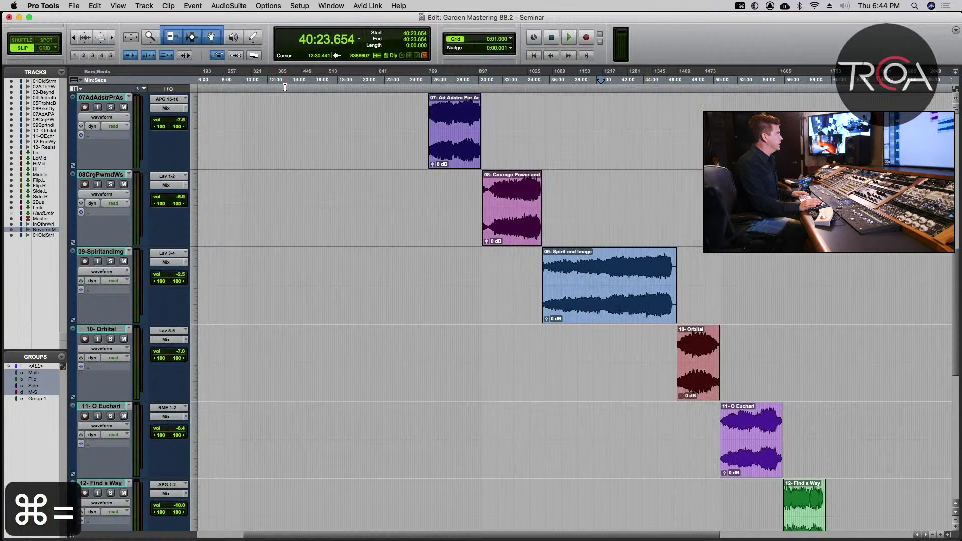
pyautogui.press('super+equal')
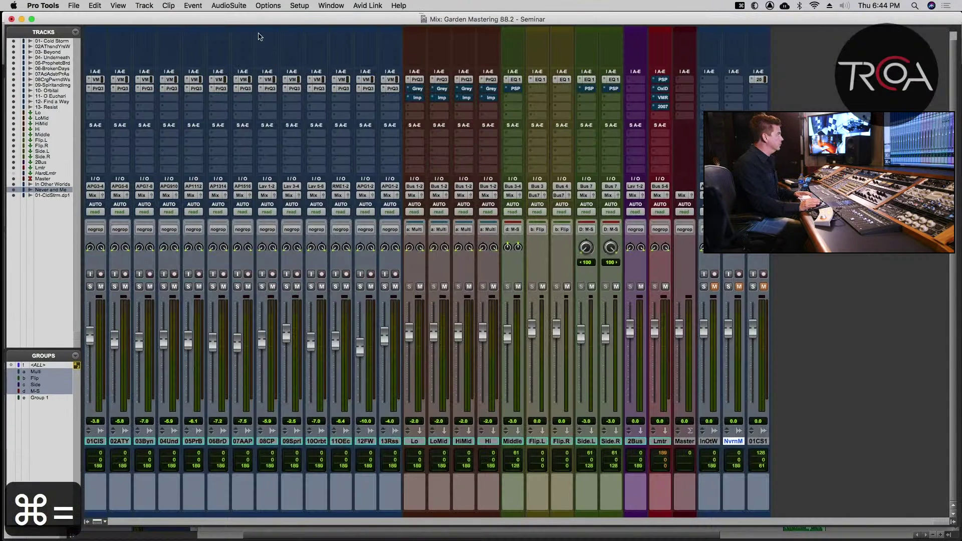
pyautogui.click(99, 89)
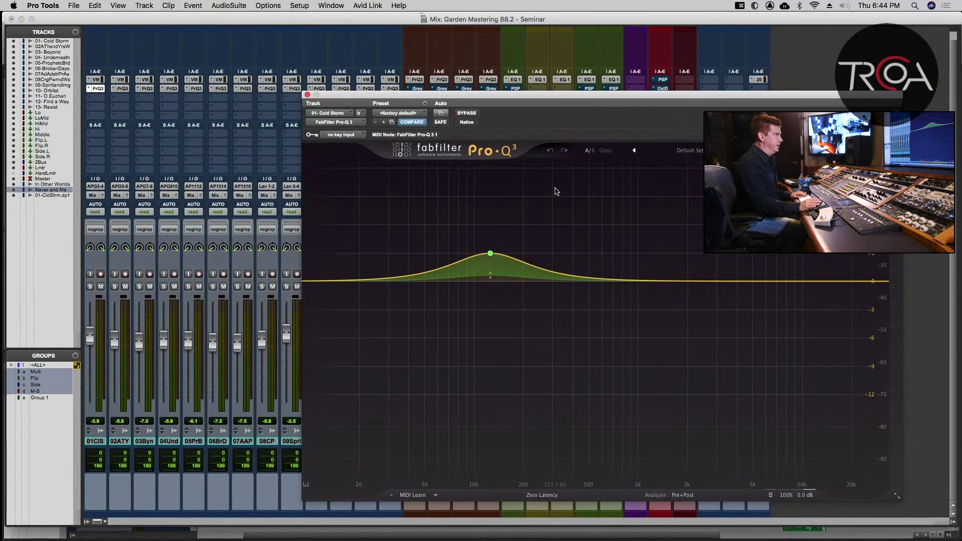
pyautogui.moveTo(344, 97); pyautogui.dragTo(323, 105)
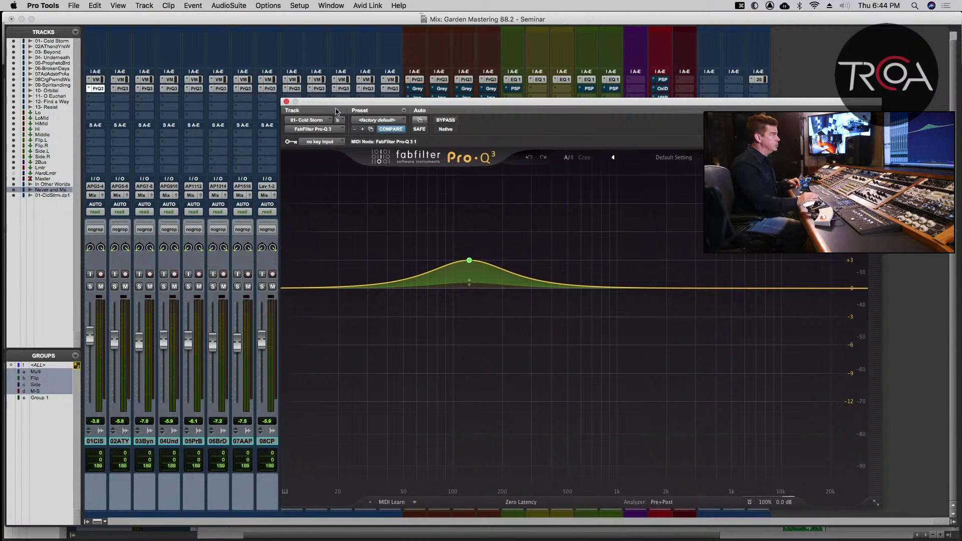
pyautogui.moveTo(494, 287)
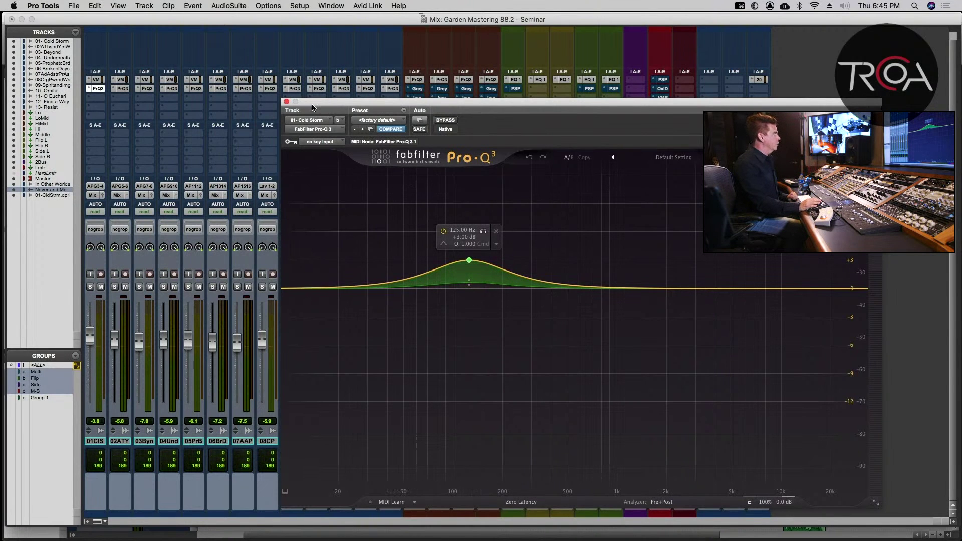
pyautogui.click(286, 102)
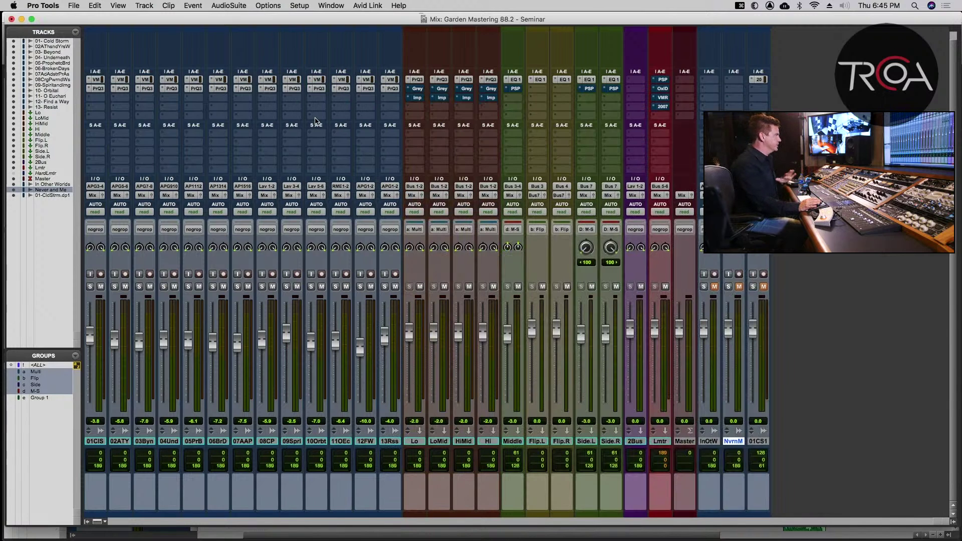
pyautogui.press('super+equal')
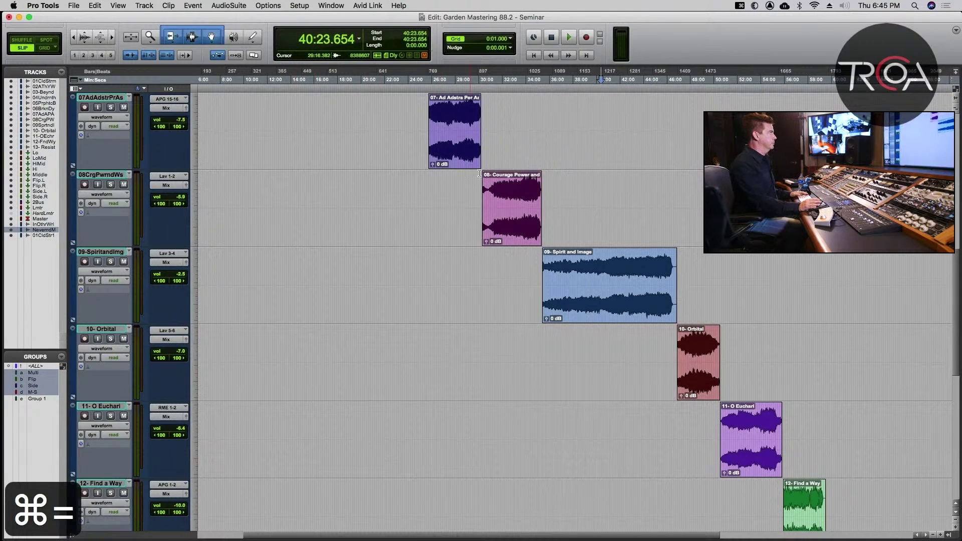
pyautogui.press('super+s')
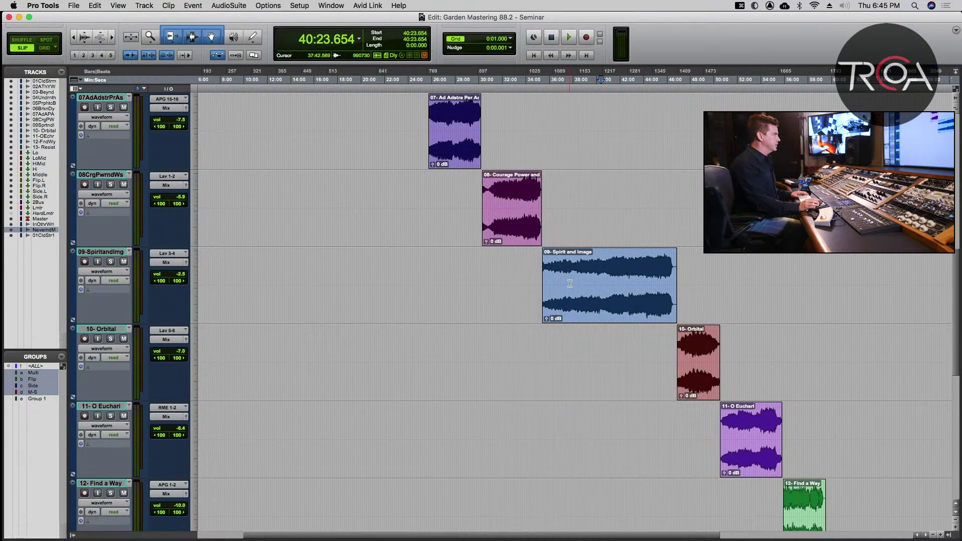
# - Play song 02 from about 6:36, inspect its Pro-Q 3 EQ curve during playback, and return to the Edit window
pyautogui.scroll(5, 569, 273)
pyautogui.hscroll(-5, 225, 206)
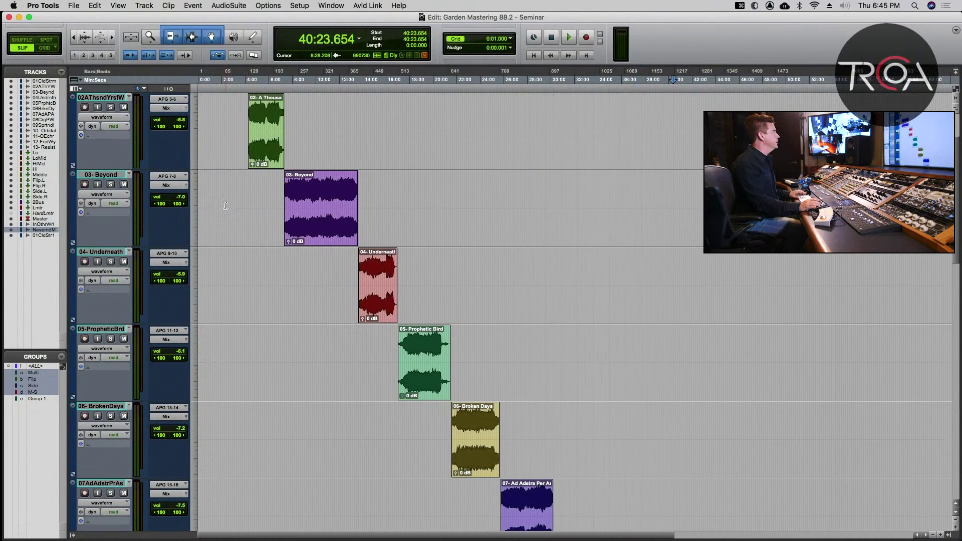
pyautogui.press('space')
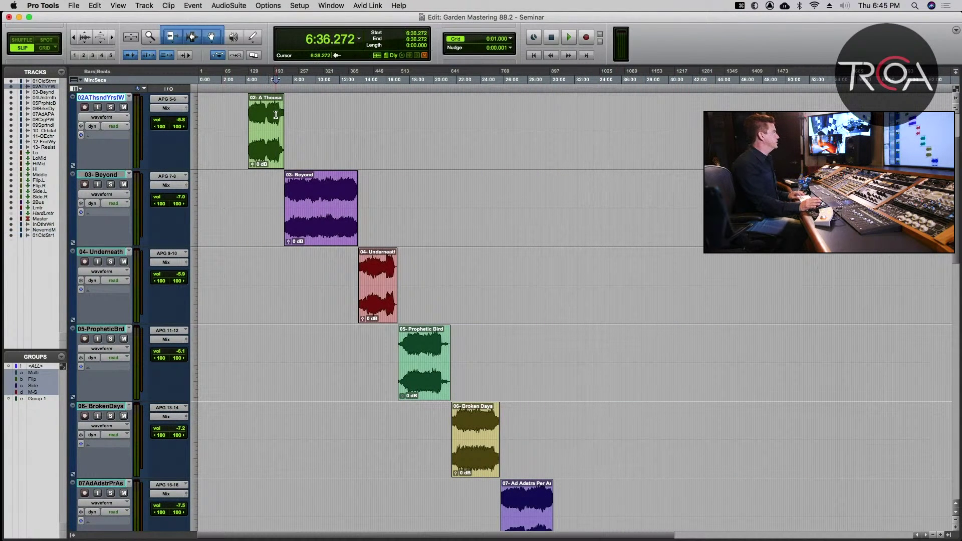
pyautogui.press('super+equal')
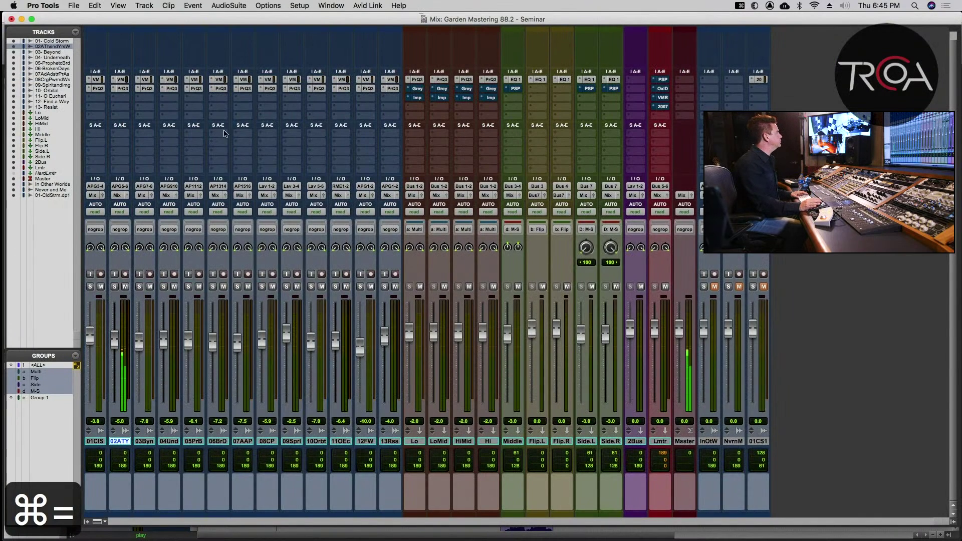
pyautogui.click(121, 89)
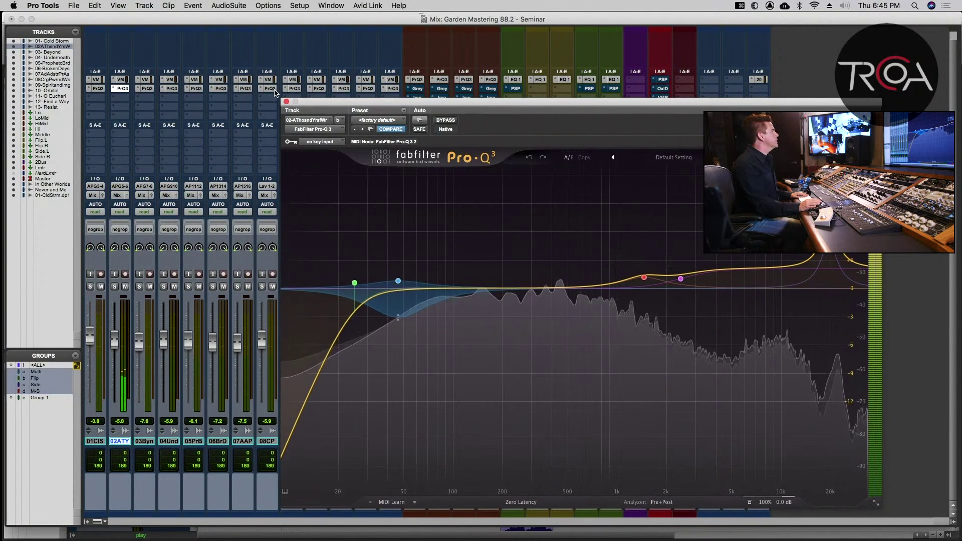
pyautogui.click(286, 102)
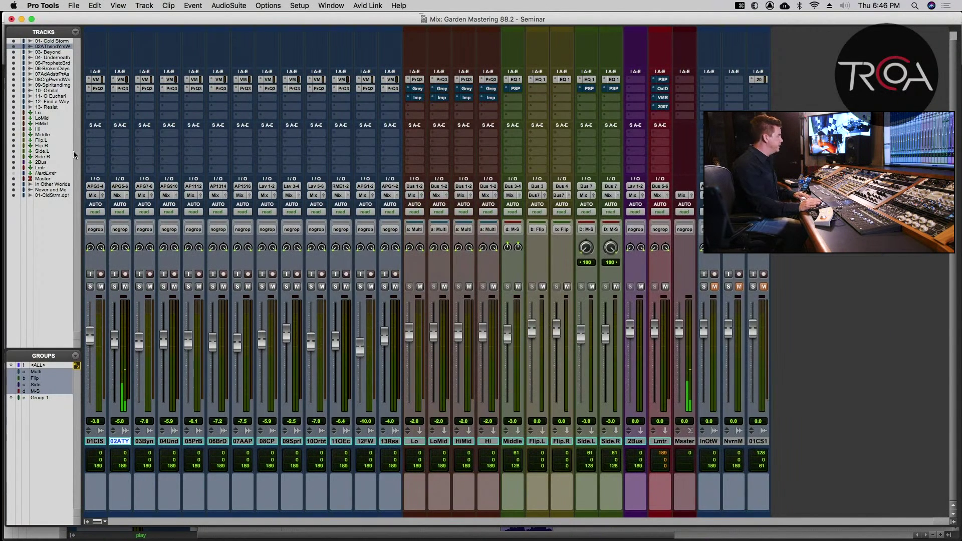
pyautogui.press('super+equal')
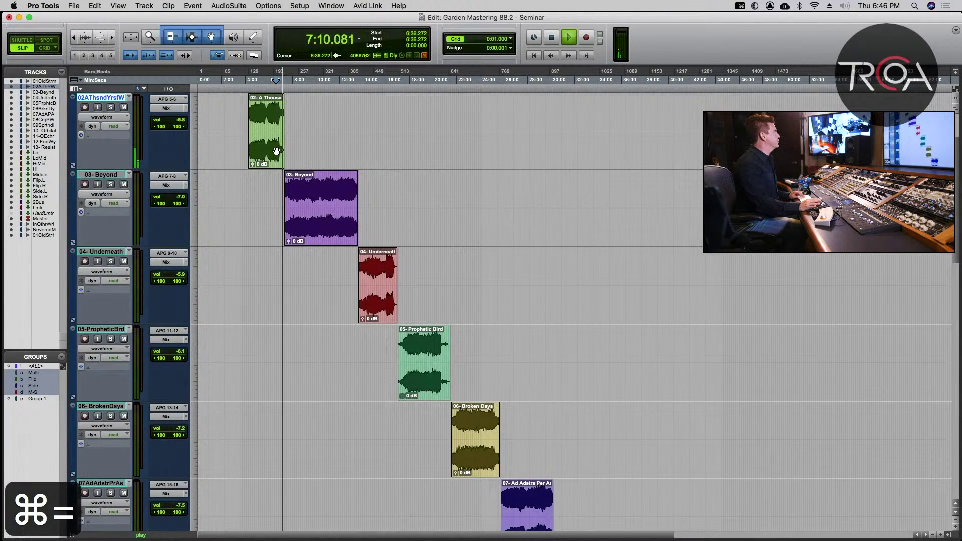
# - Play 01- Cold Storm from about 3:01, inspect its Pro-Q 3 EQ curve during playback, and return to the Edit window
pyautogui.scroll(2, 276, 151)
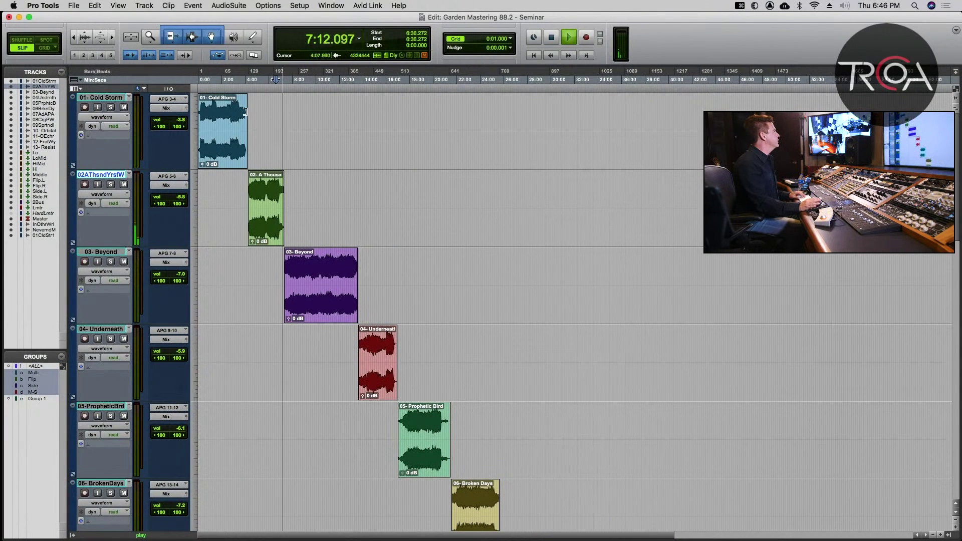
pyautogui.click(233, 106)
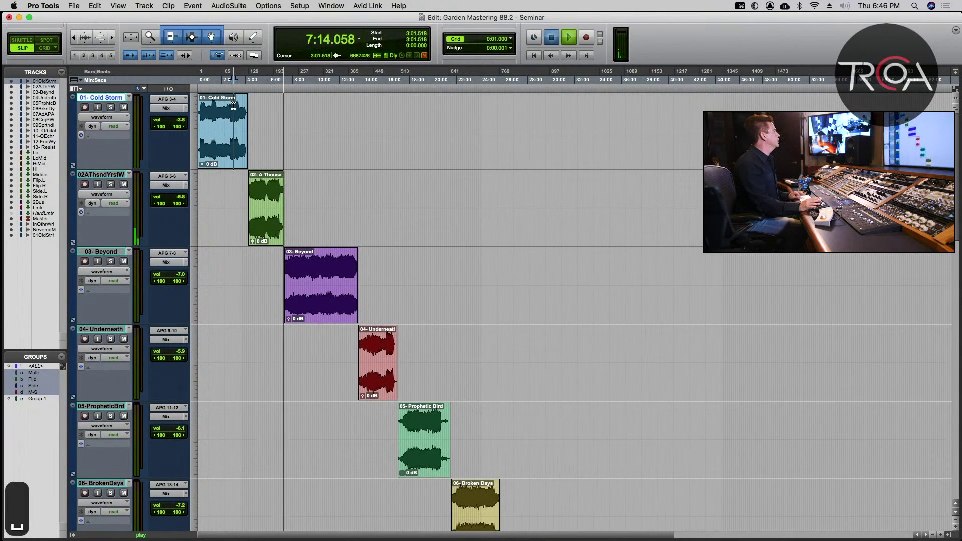
pyautogui.press('super+equal')
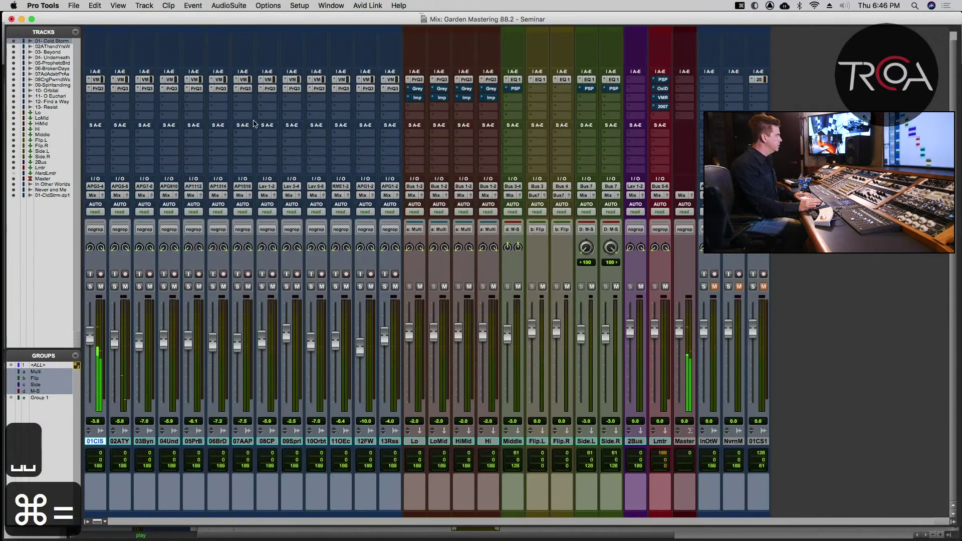
pyautogui.click(98, 89)
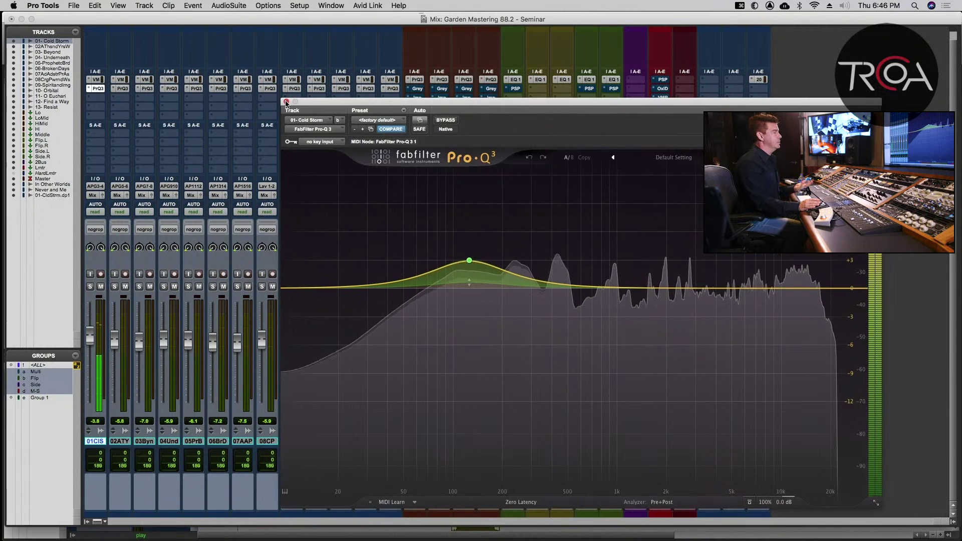
pyautogui.click(286, 101)
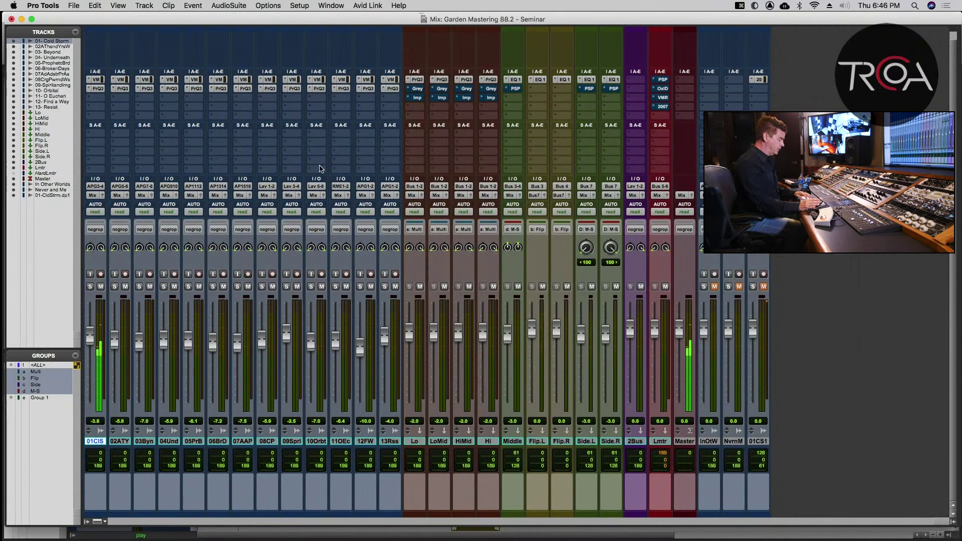
pyautogui.press('super+equal')
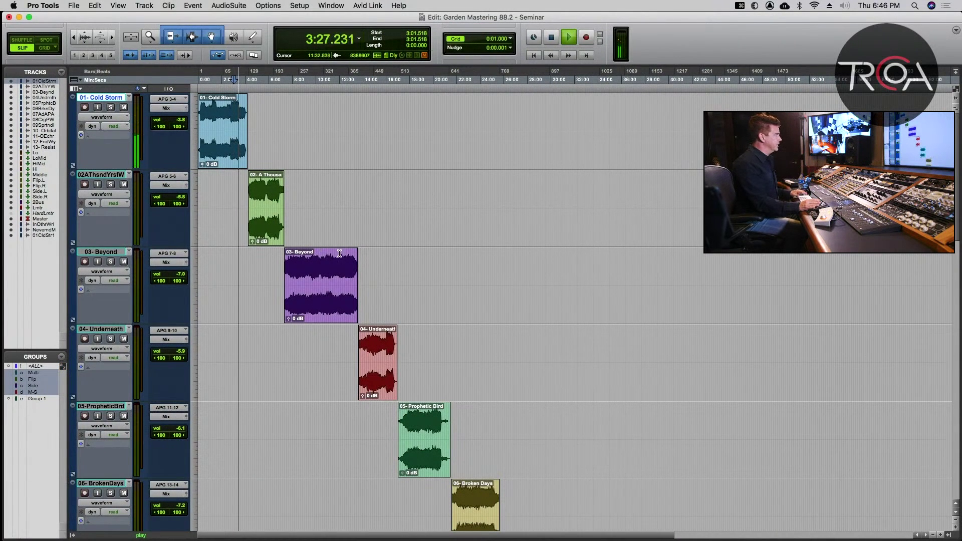
# - Play 03- Beyond from about 12:31 and inspect the narrow low-mid cut and the high-frequency band in its Pro-Q 3
pyautogui.click(345, 261)
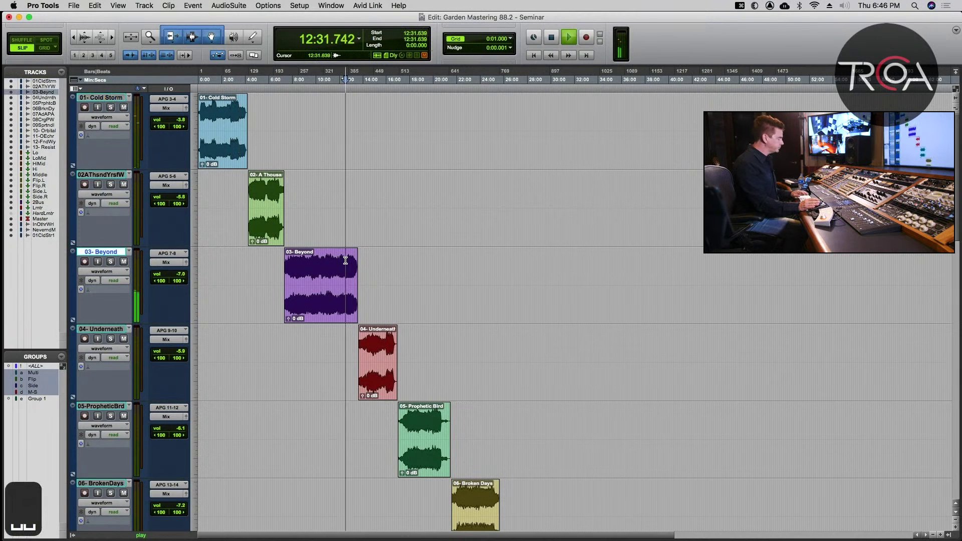
pyautogui.press('super+equal')
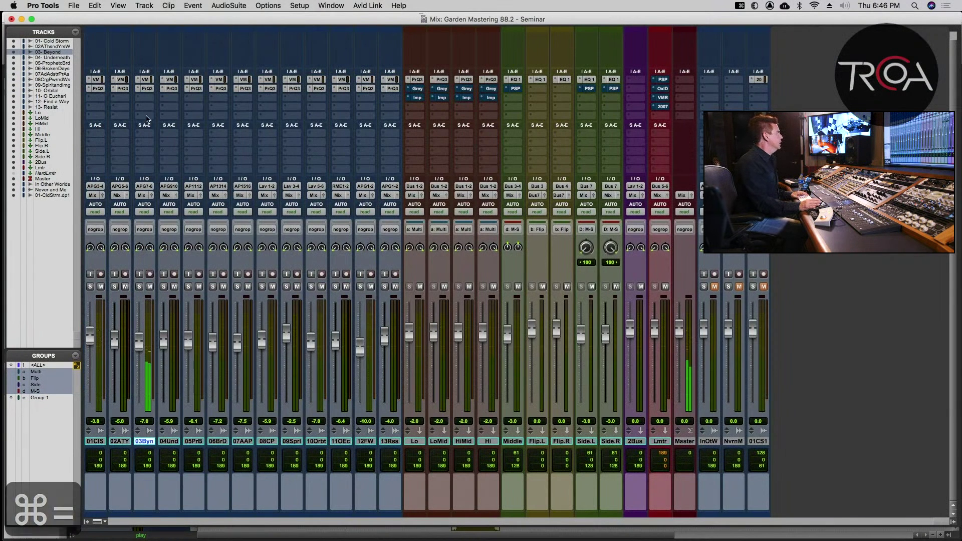
pyautogui.click(146, 88)
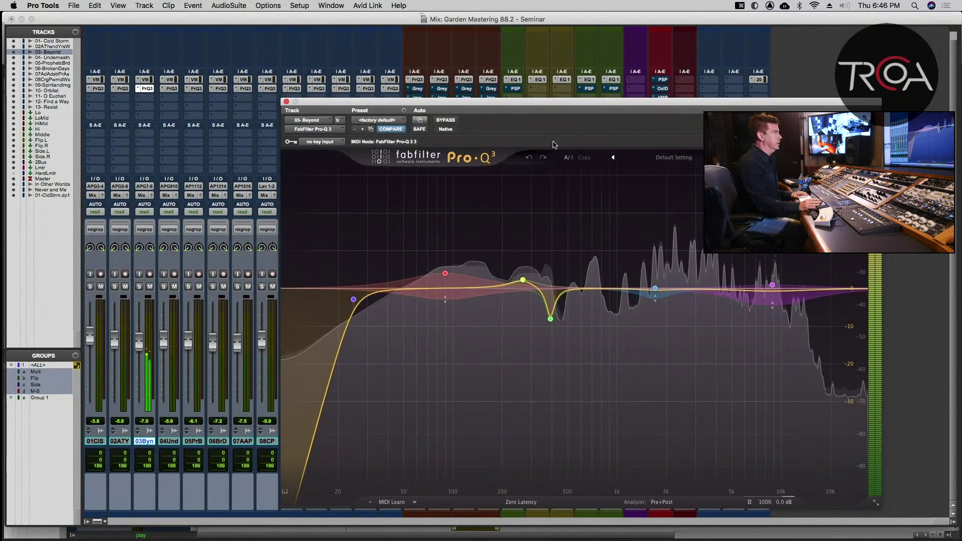
pyautogui.moveTo(555, 322)
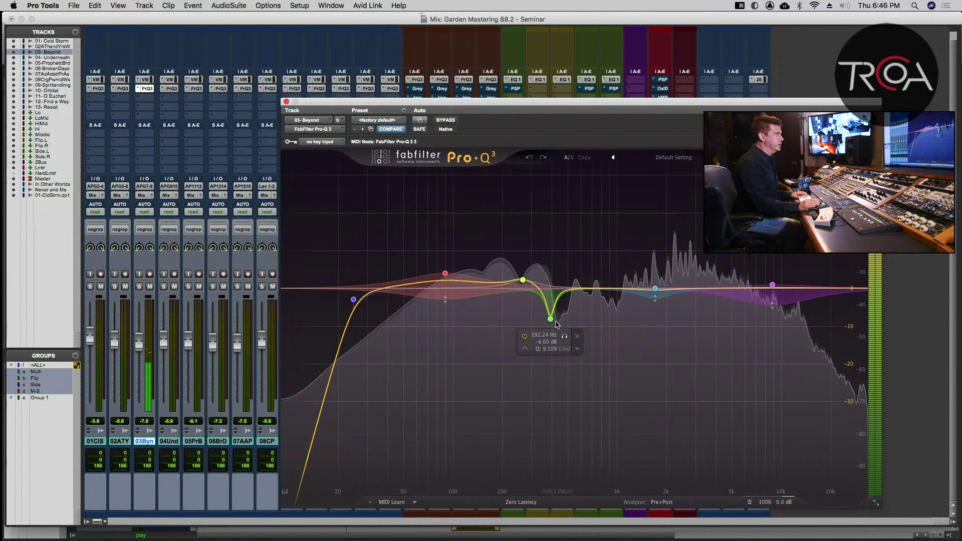
pyautogui.moveTo(755, 296)
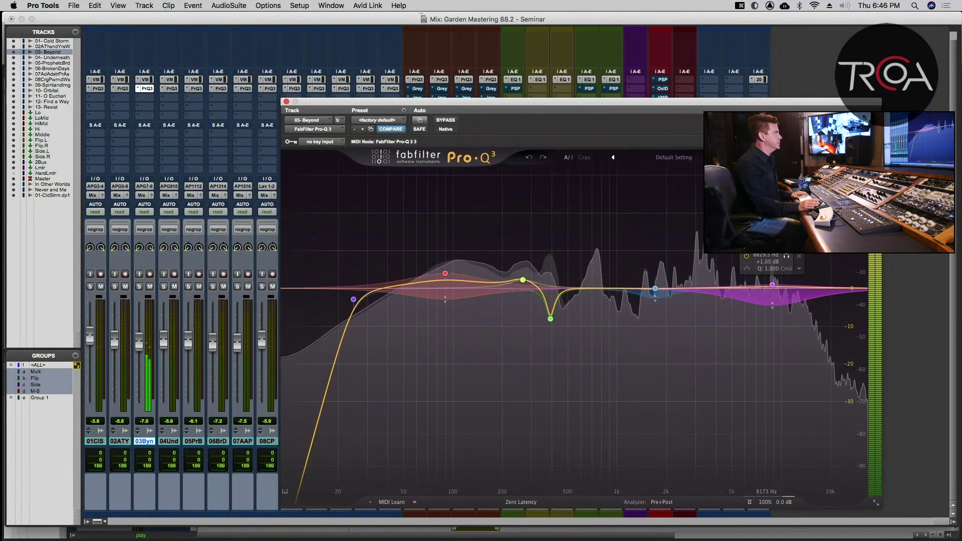
# - Move the 03- Beyond Pro-Q 3 clear of the overlay, inspect its high, mid and low-cut bands, and close it
pyautogui.moveTo(737, 103); pyautogui.dragTo(488, 97)
pyautogui.click(467, 283)
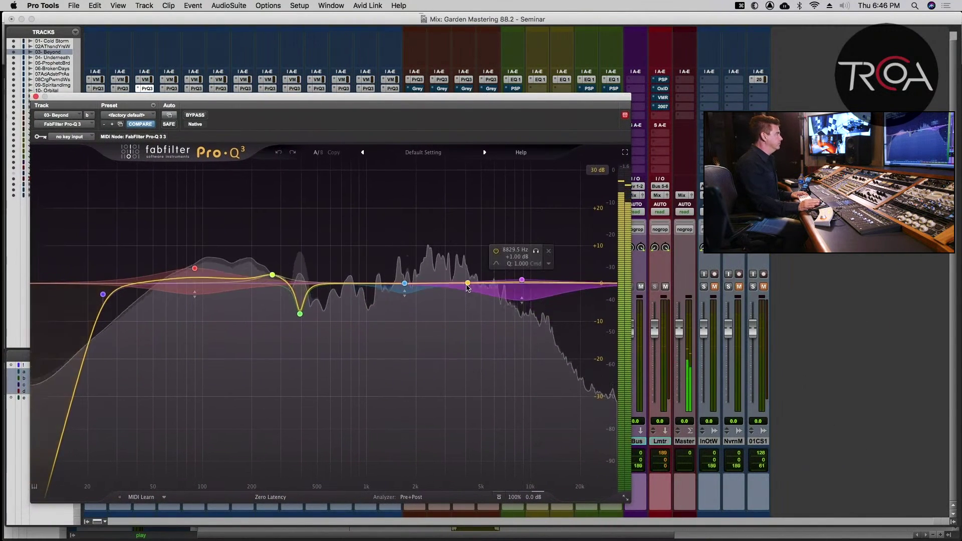
pyautogui.doubleClick(467, 283)
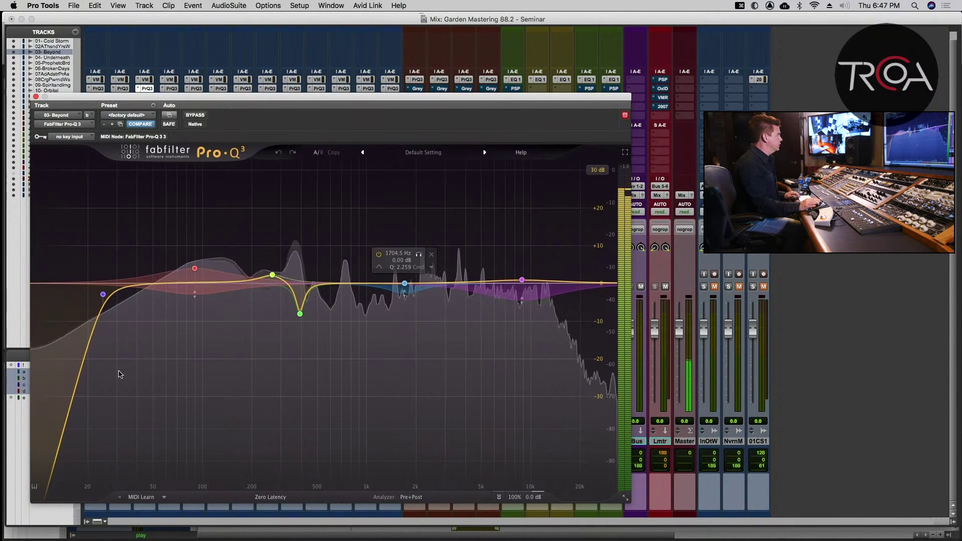
pyautogui.moveTo(79, 318)
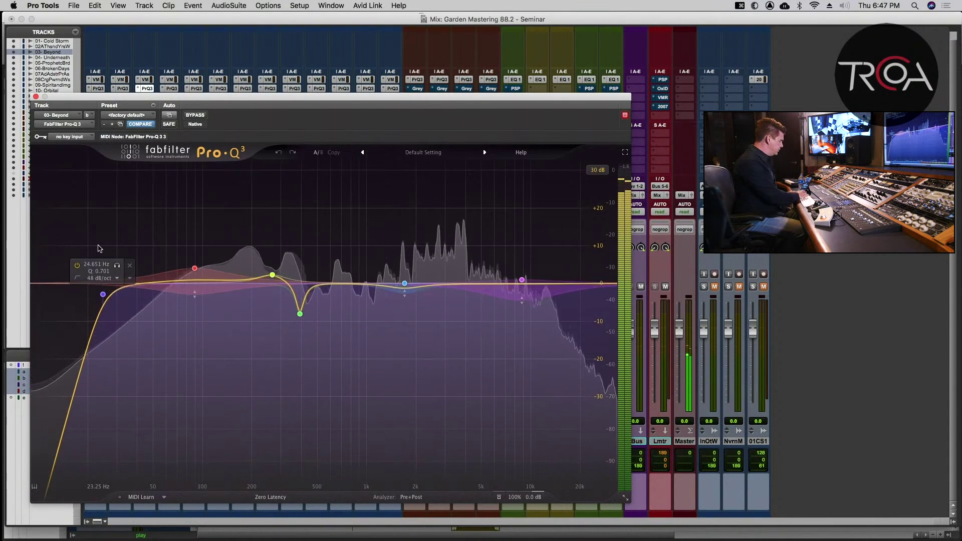
pyautogui.press('alt+super+w')
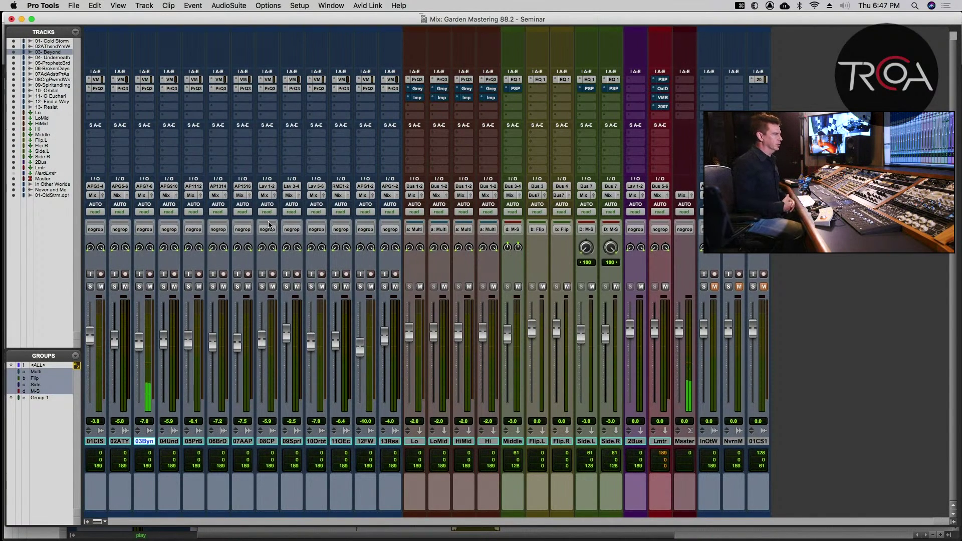
# - Check the Pro-Q 3 on 05- Prophetic Bird, then return to the Edit window with the plug-in closed
pyautogui.click(195, 89)
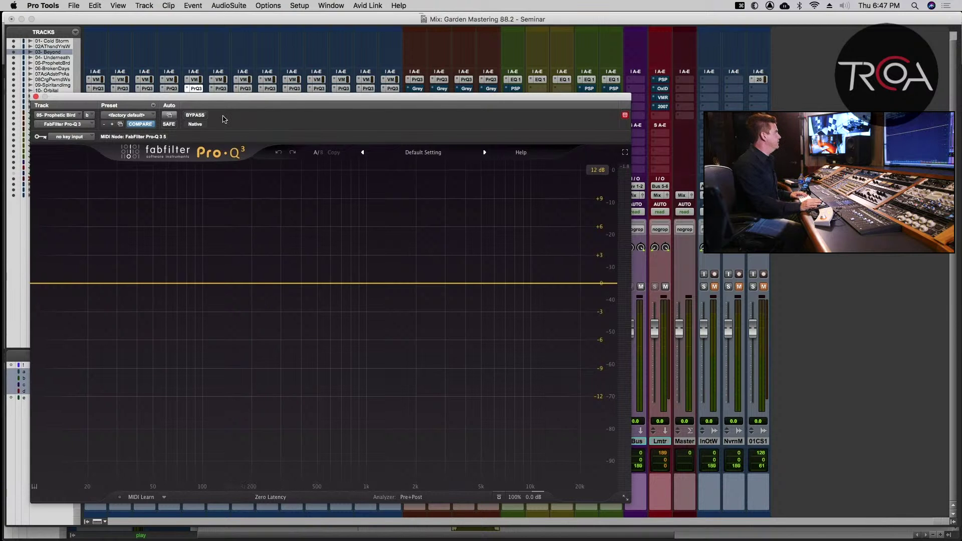
pyautogui.press('super+equal')
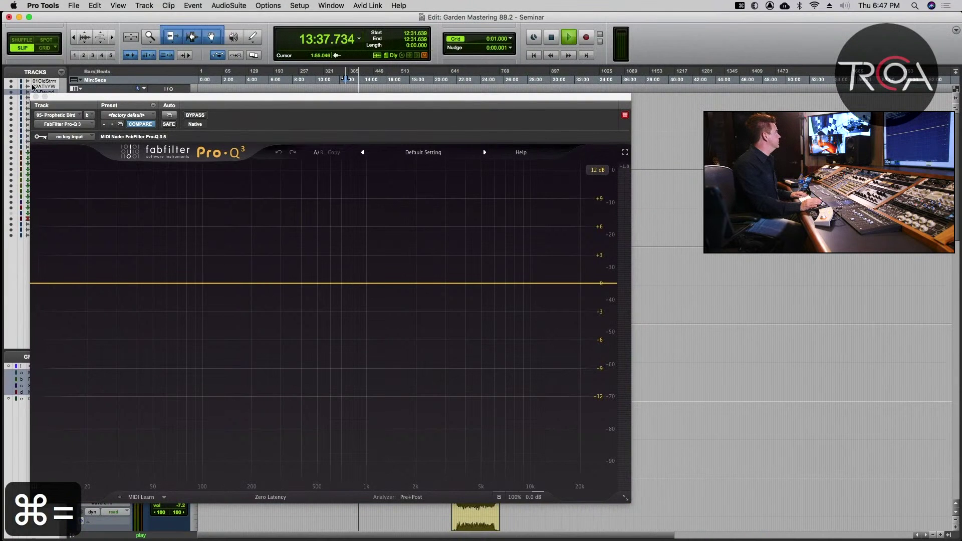
pyautogui.press('super+w')
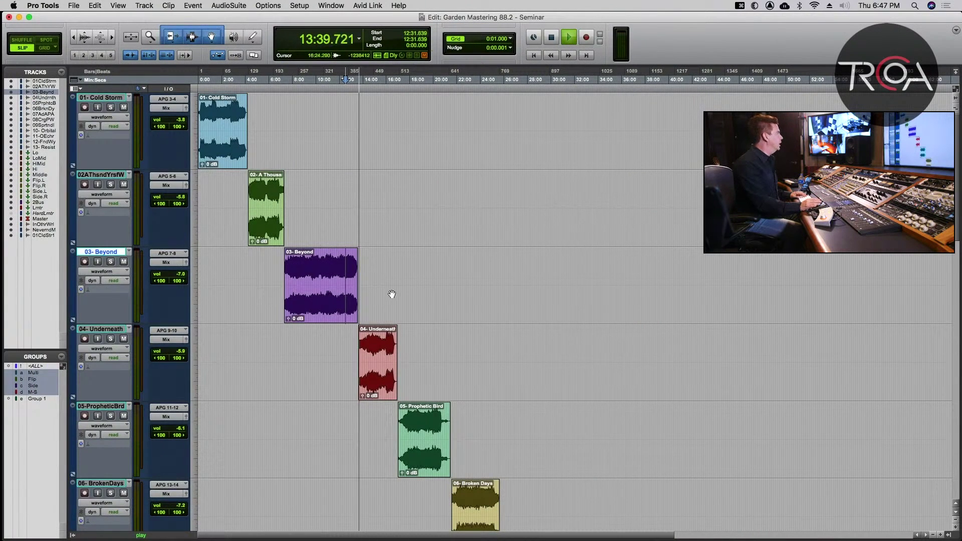
# - Play 04- Underneath from about 16:03, view its Pro-Q 3 curve during playback, and close the plug-in
pyautogui.click(390, 339)
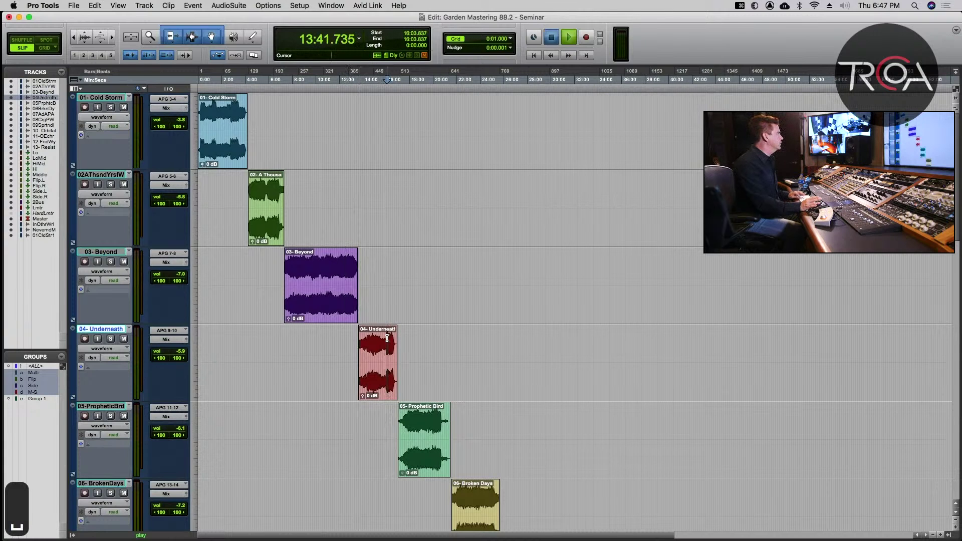
pyautogui.press('super+equal')
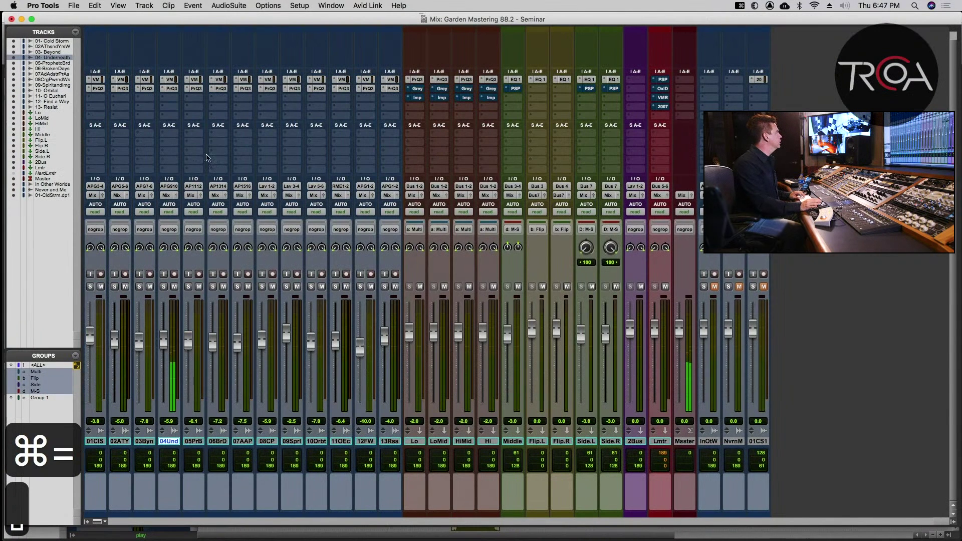
pyautogui.press('space')
pyautogui.click(170, 89)
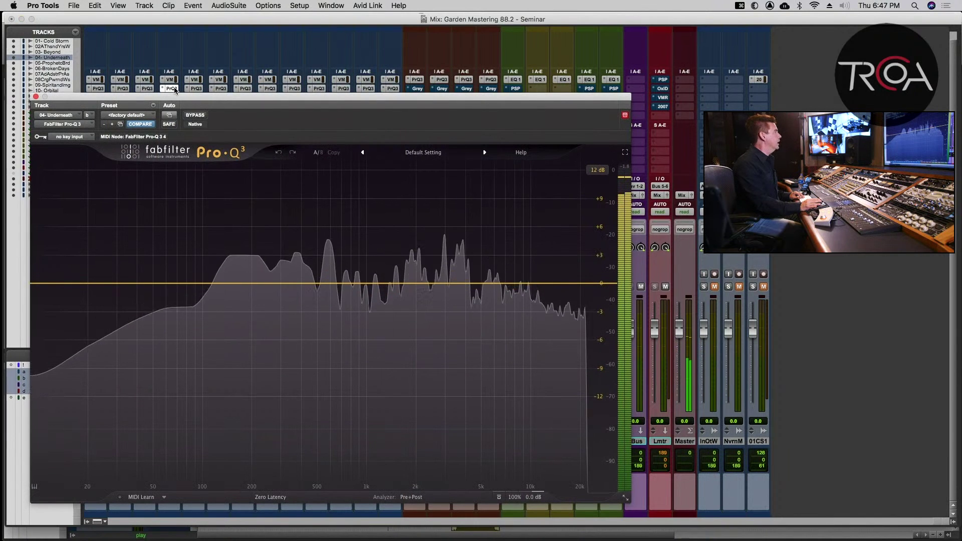
pyautogui.click(172, 88)
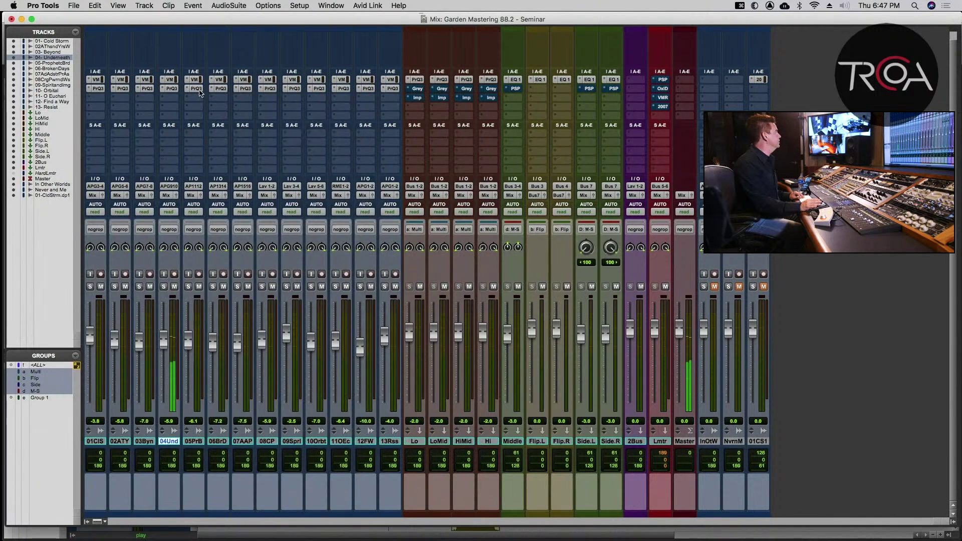
# - View the Pro-Q 3 on 05- Prophetic Bird once more and close it after switching to the Edit window
pyautogui.click(196, 89)
pyautogui.press('super+equal')
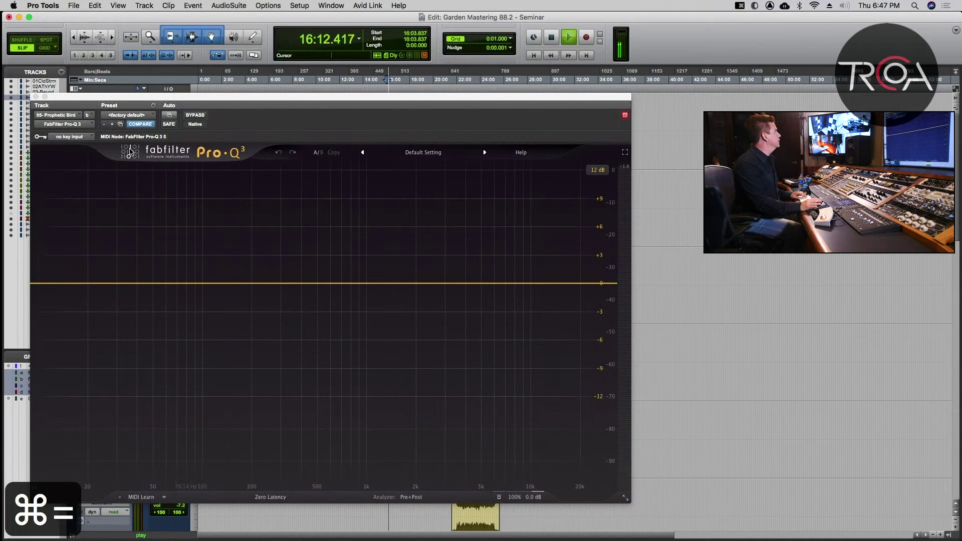
pyautogui.click(36, 97)
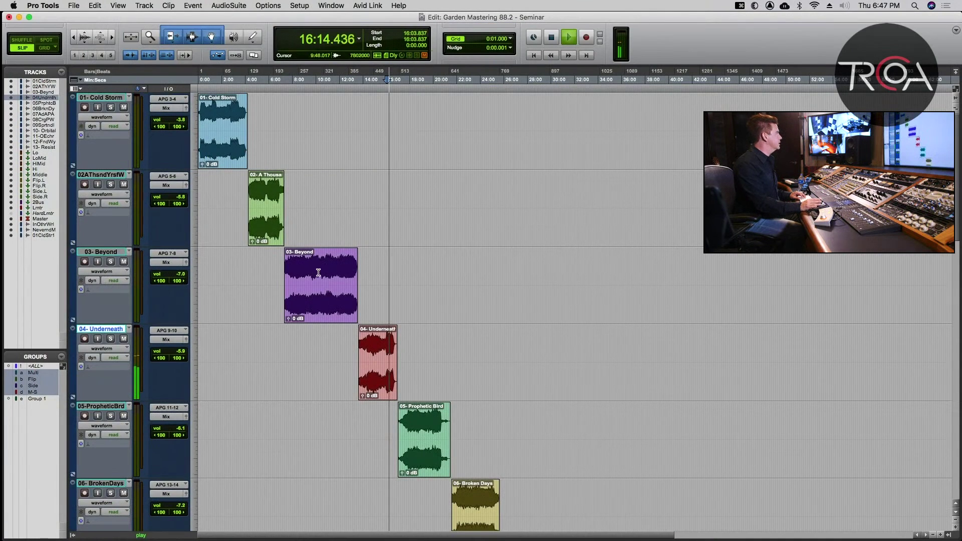
# - Play 05- Prophetic Bird from about 20:06 on the Edit window timeline
pyautogui.click(434, 416)
pyautogui.press('space')
pyautogui.press('space')
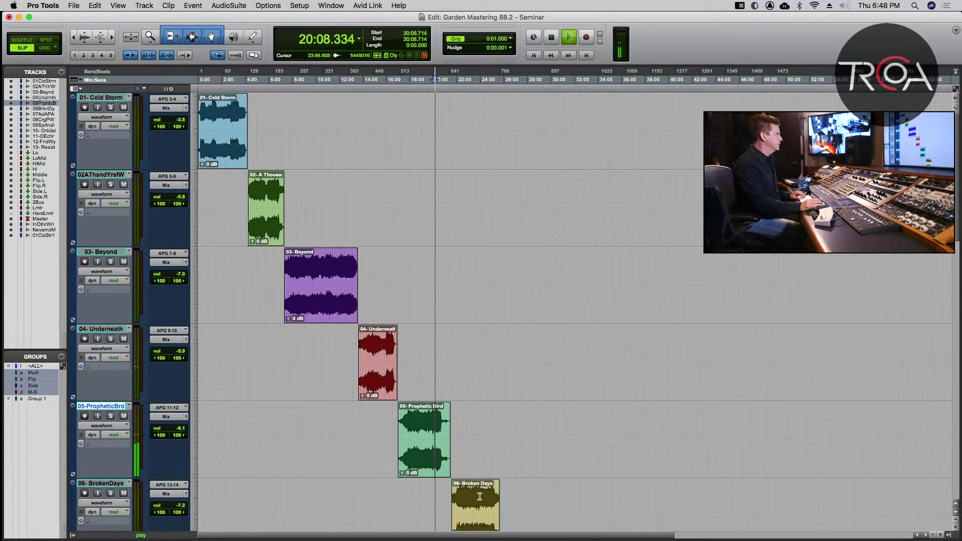
# - Play 06- Broken Days from about 23:56, inspect its Pro-Q 3 high shelf and low-end bands, and close the plug-in
pyautogui.click(479, 496)
pyautogui.press('space')
pyautogui.press('space')
pyautogui.press('super+equal')
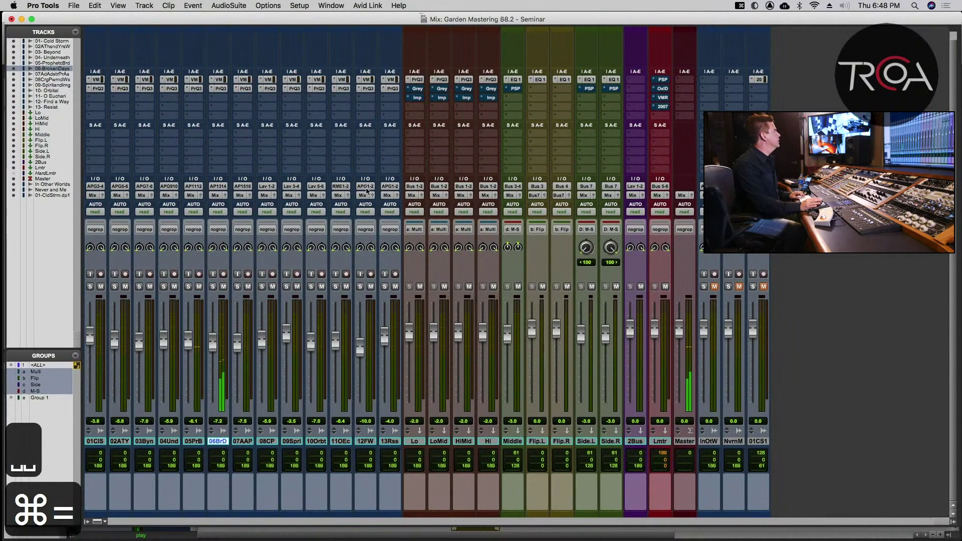
pyautogui.click(220, 88)
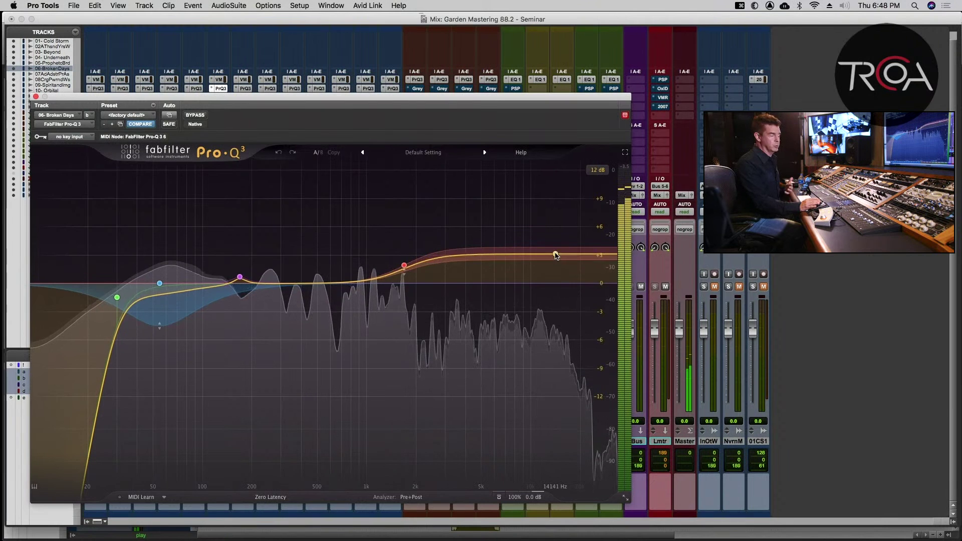
pyautogui.scroll(3, 555, 255)
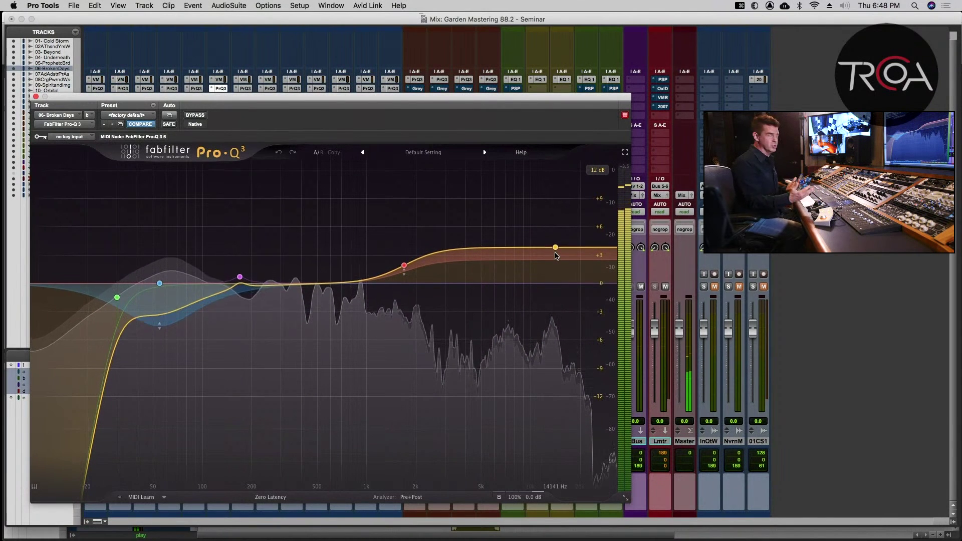
pyautogui.scroll(2, 555, 255)
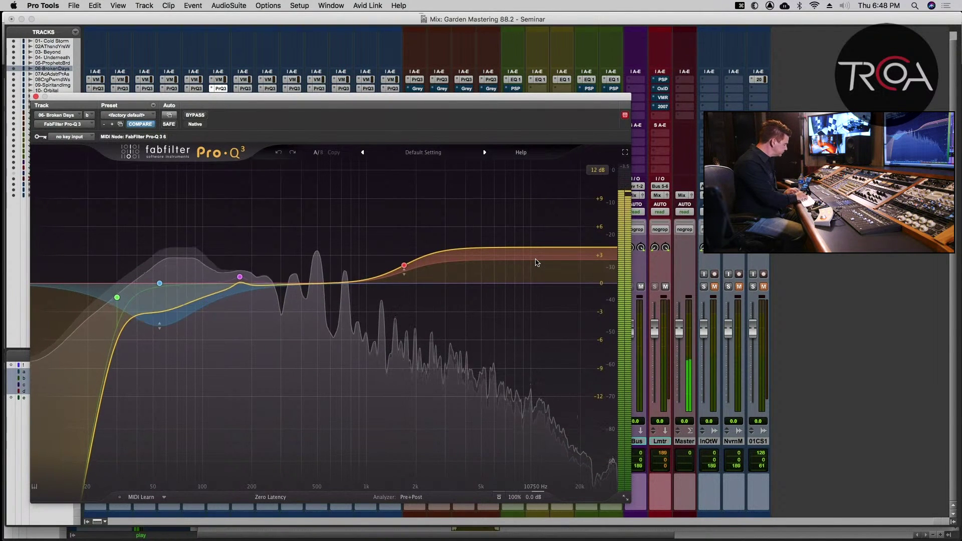
pyautogui.press('alt+super+w')
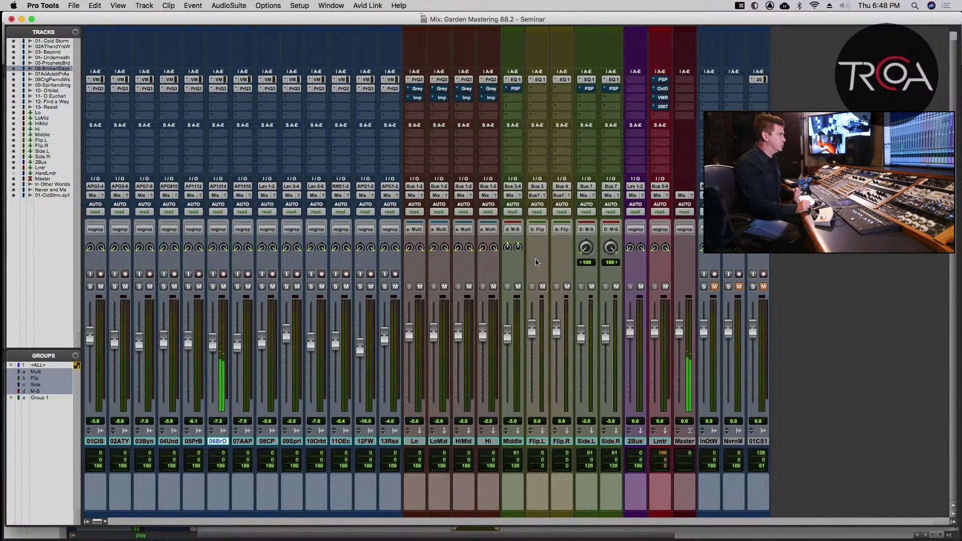
# - Stop playback, return to the Edit window and save the session
pyautogui.press('space')
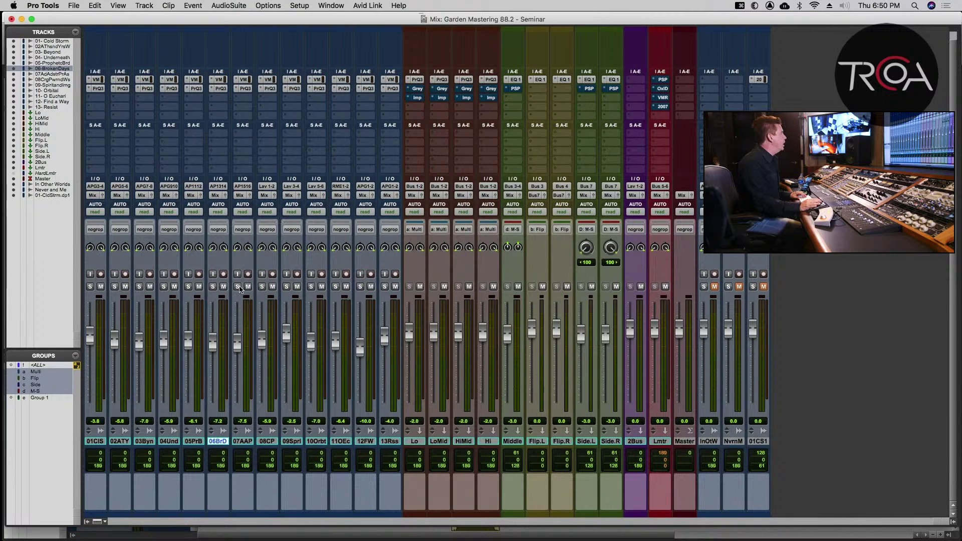
pyautogui.press('super+equal')
pyautogui.press('super+s')
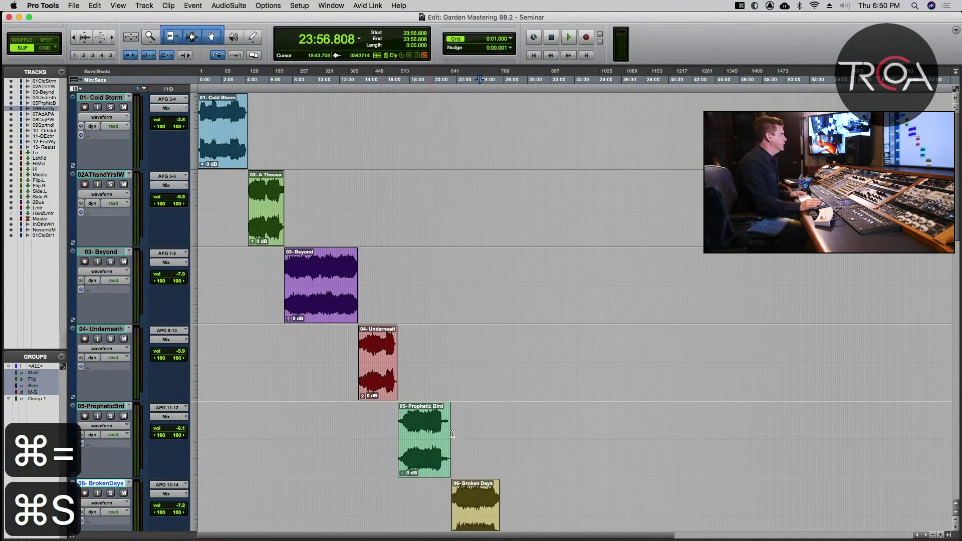
# - Bring songs 05 to 10 into view and briefly play 06- Broken Days from about 23:28
pyautogui.hscroll(3, 502, 440)
pyautogui.scroll(-5, 502, 439)
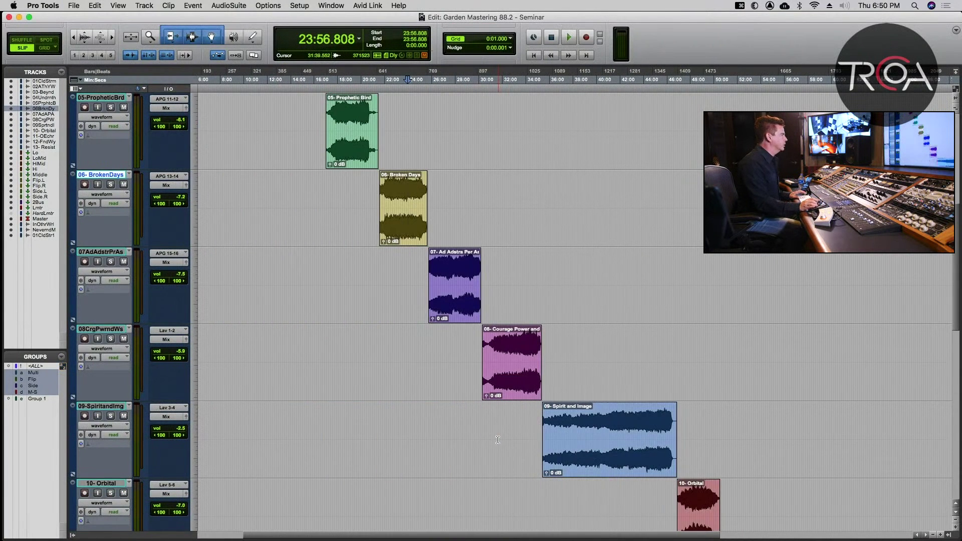
pyautogui.click(402, 192)
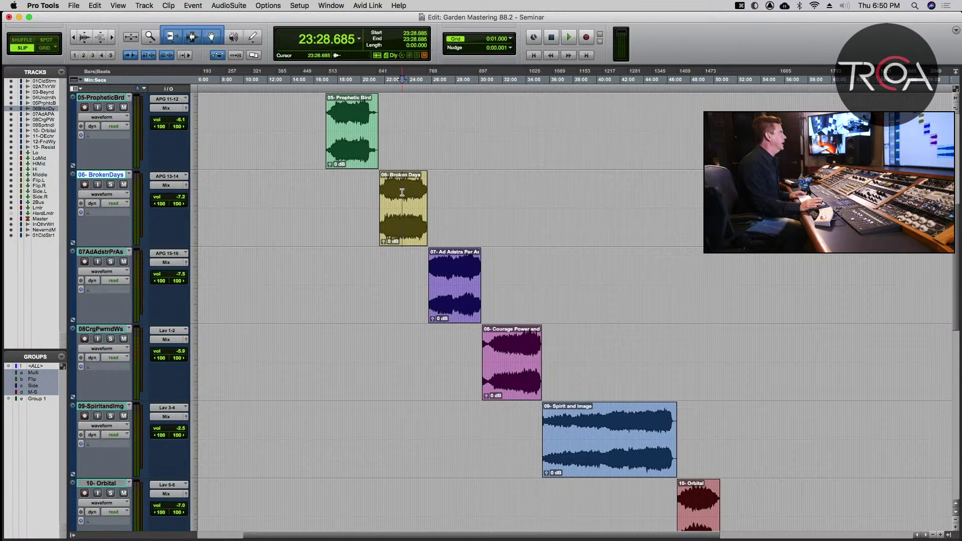
pyautogui.press('space')
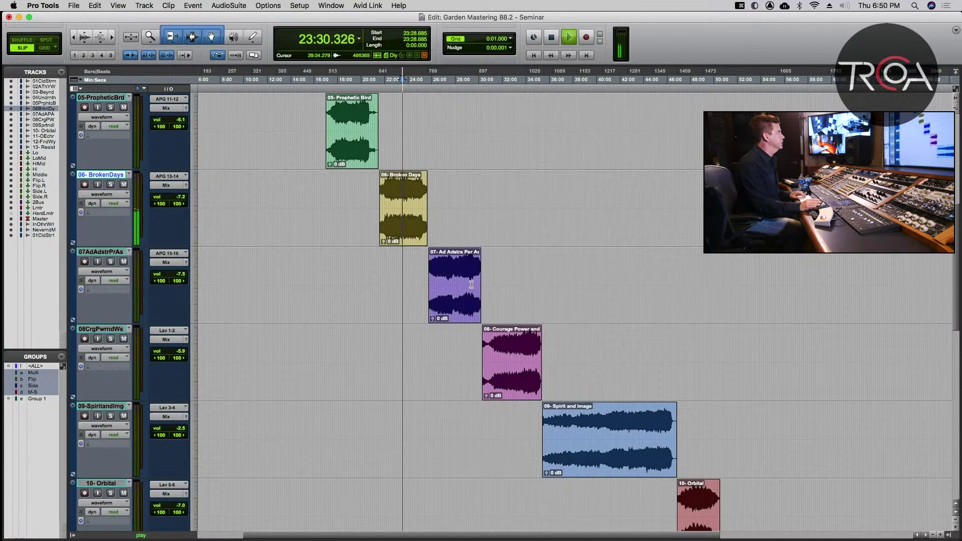
pyautogui.press('space')
# - Play song 07 from near the end of its clip and open its Pro-Q 3 from the Mix window
pyautogui.click(470, 268)
pyautogui.press('space')
pyautogui.press('super+equal')
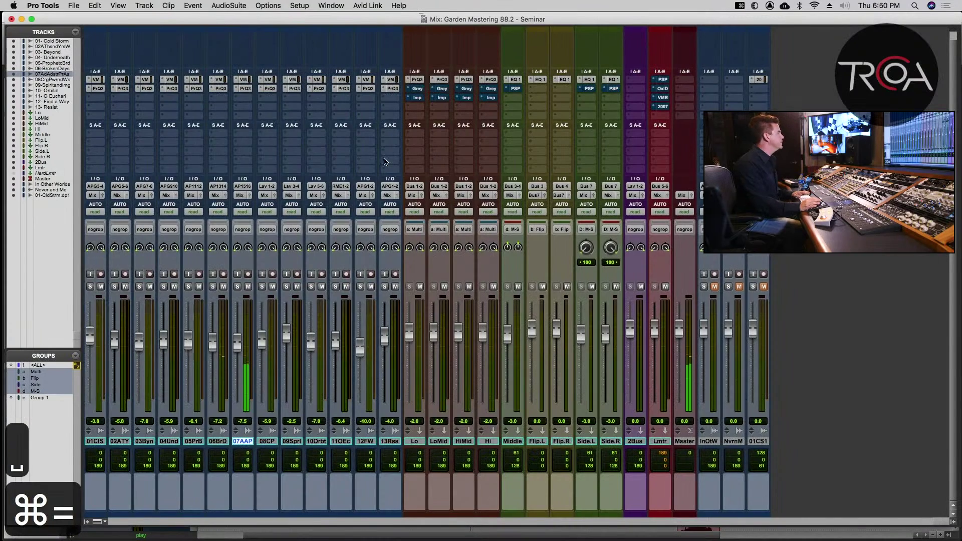
pyautogui.click(245, 89)
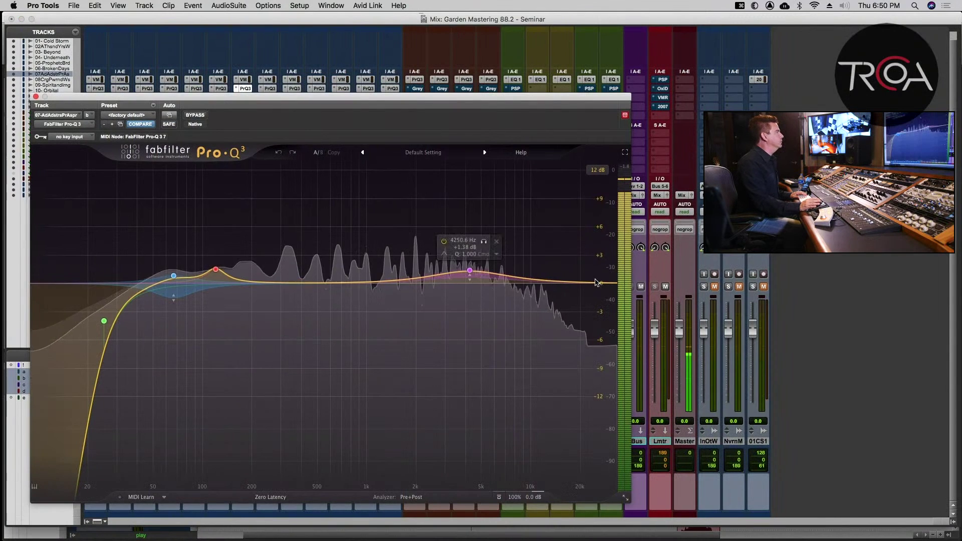
# - Reposition song 07's Pro-Q 3, inspect its 66 Hz, 4250 Hz and 120 Hz bands, and stop playback
pyautogui.moveTo(501, 109); pyautogui.dragTo(691, 109)
pyautogui.moveTo(365, 284)
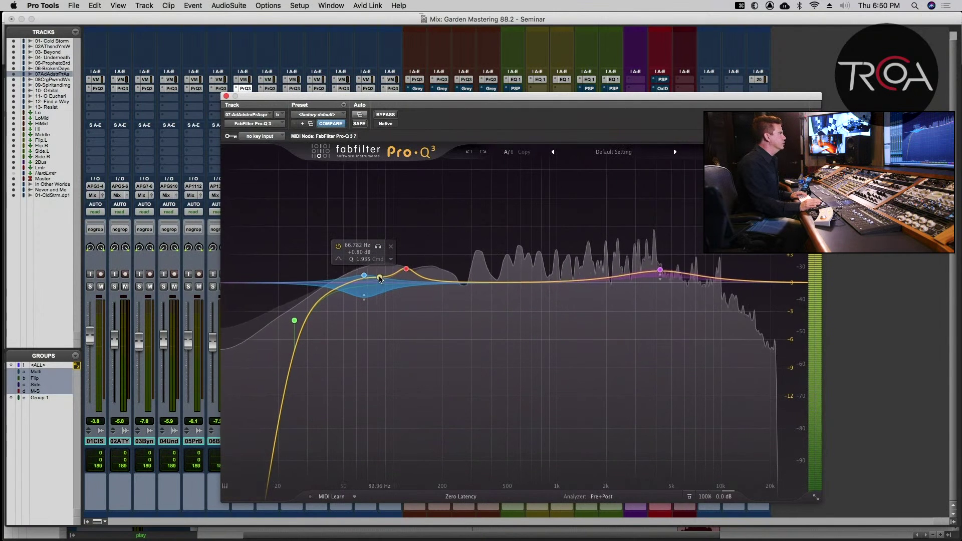
pyautogui.moveTo(686, 277)
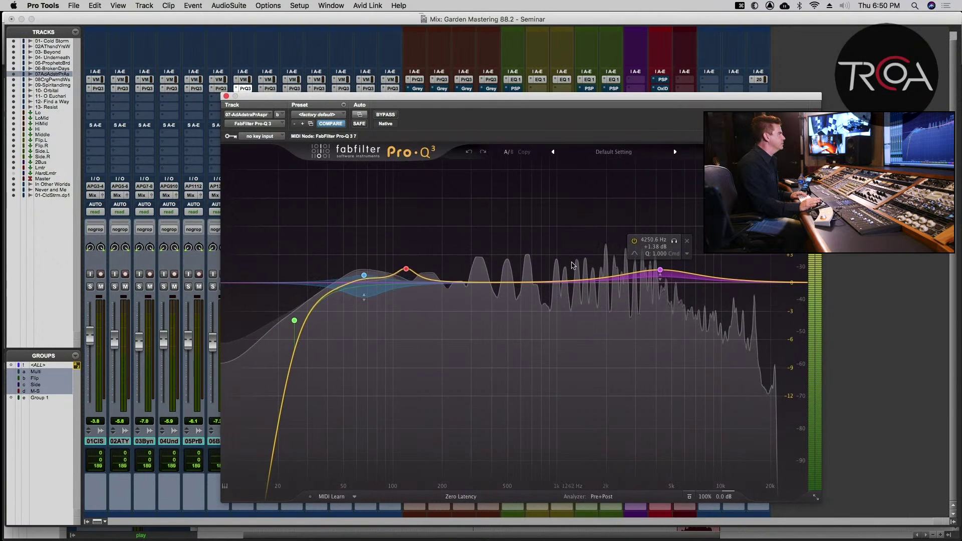
pyautogui.moveTo(405, 273)
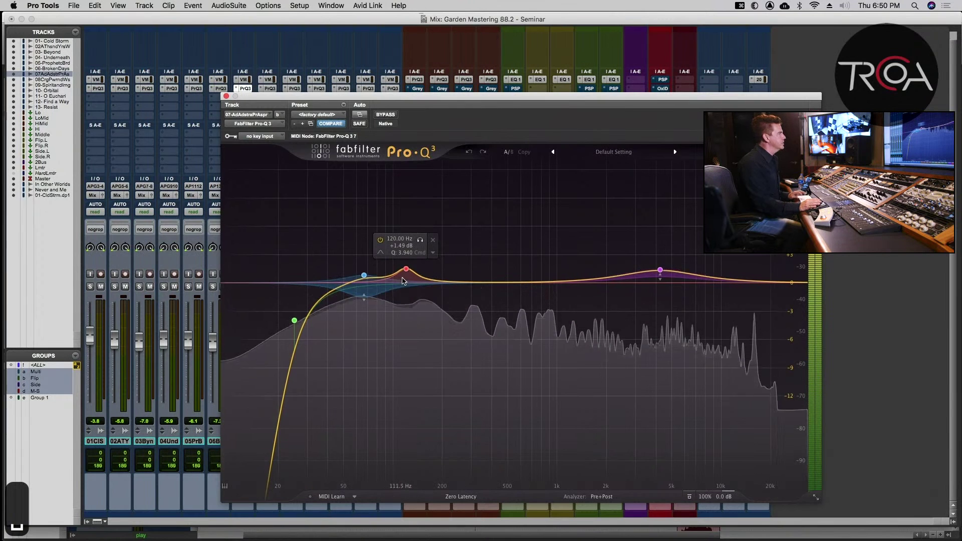
pyautogui.press('space')
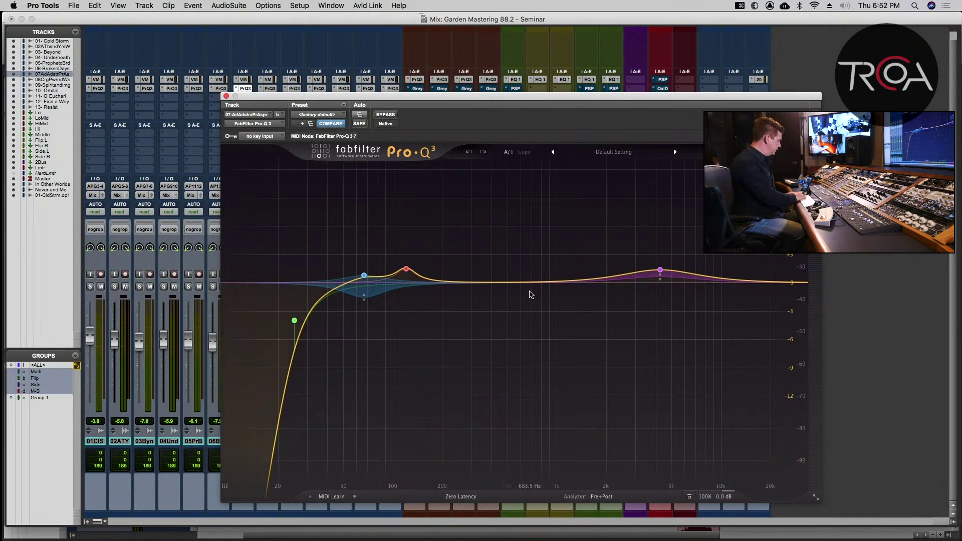
# - Close song 07's Pro-Q 3, save the session and play song 08 in the Edit window from about 34:02
pyautogui.press('alt+super+w')
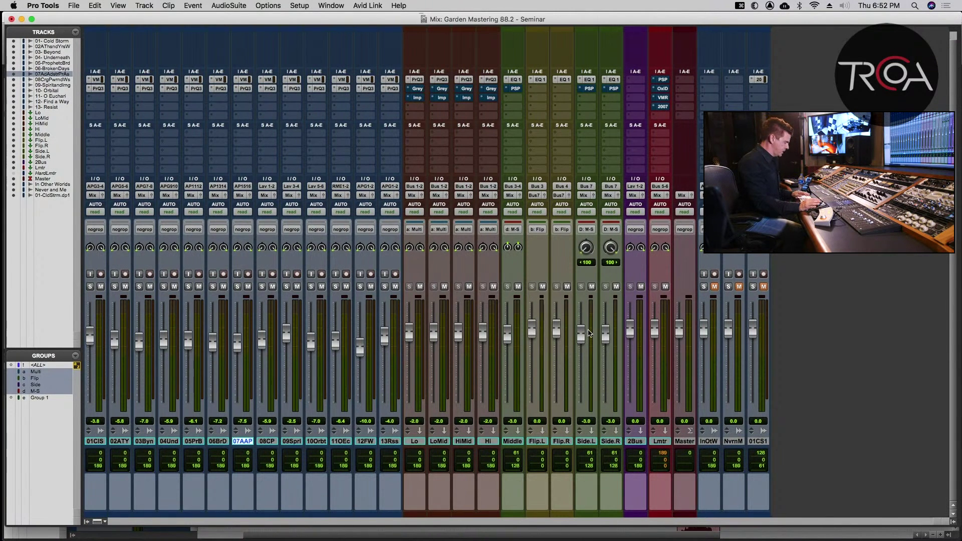
pyautogui.press('super+equal')
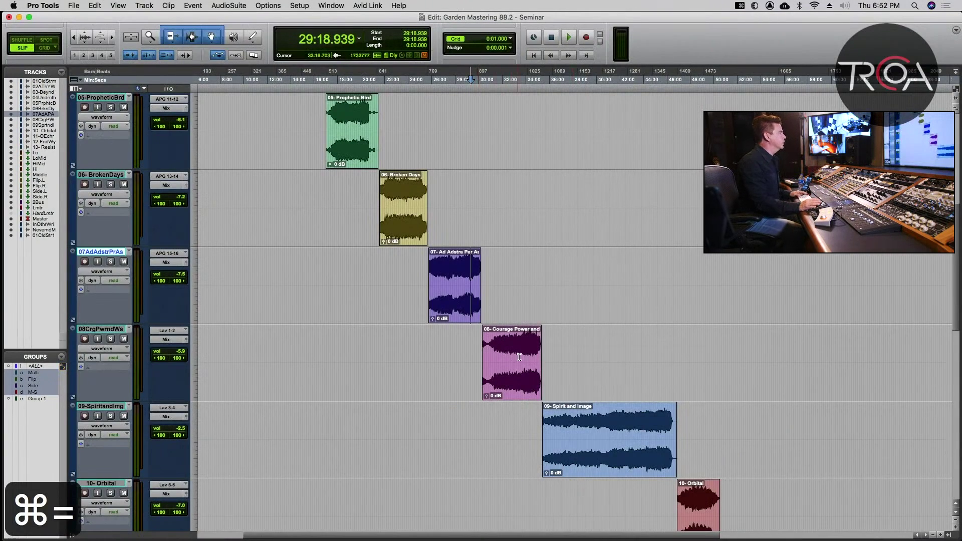
pyautogui.press('super+s')
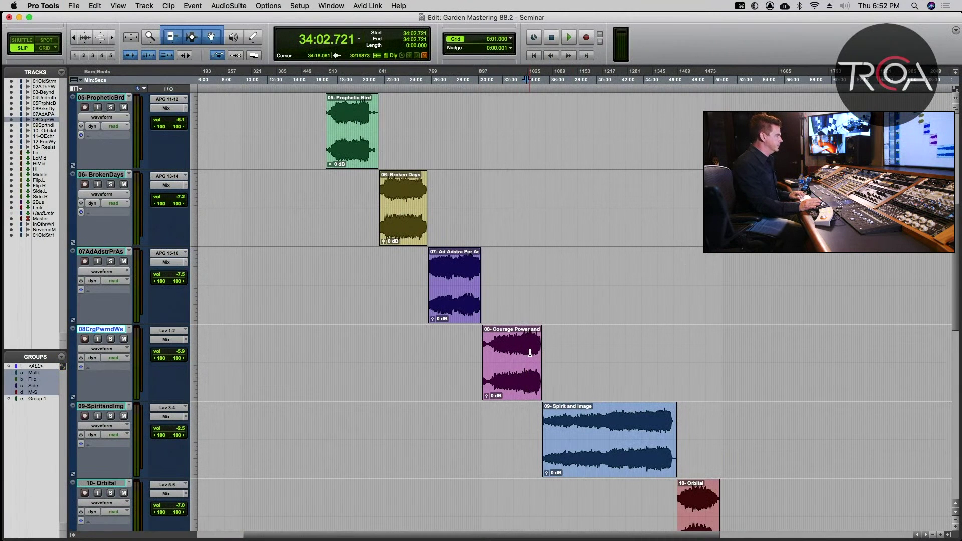
pyautogui.press('space')
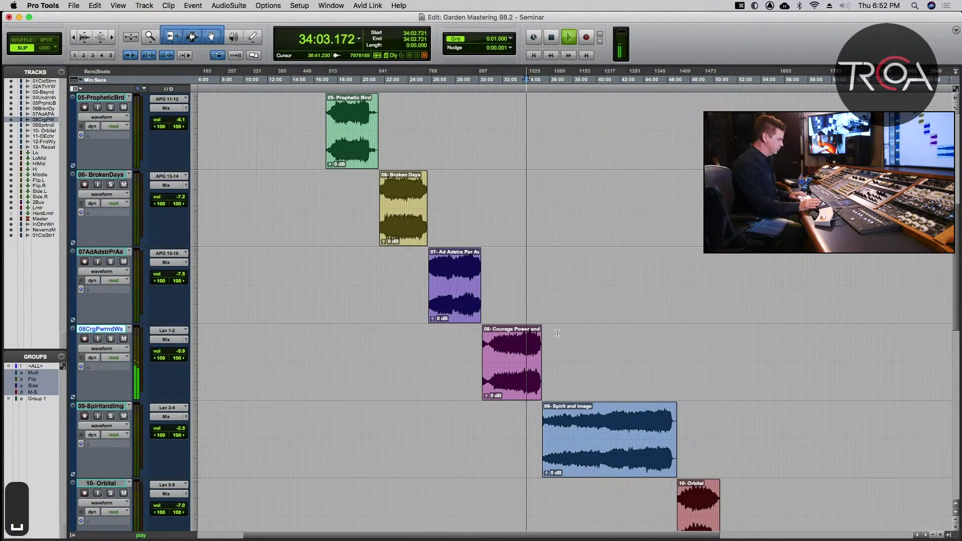
# - Inspect the 698 Hz and 1774.7 Hz bands in song 08's Pro-Q 3, close it, and save the session
pyautogui.press('super+equal')
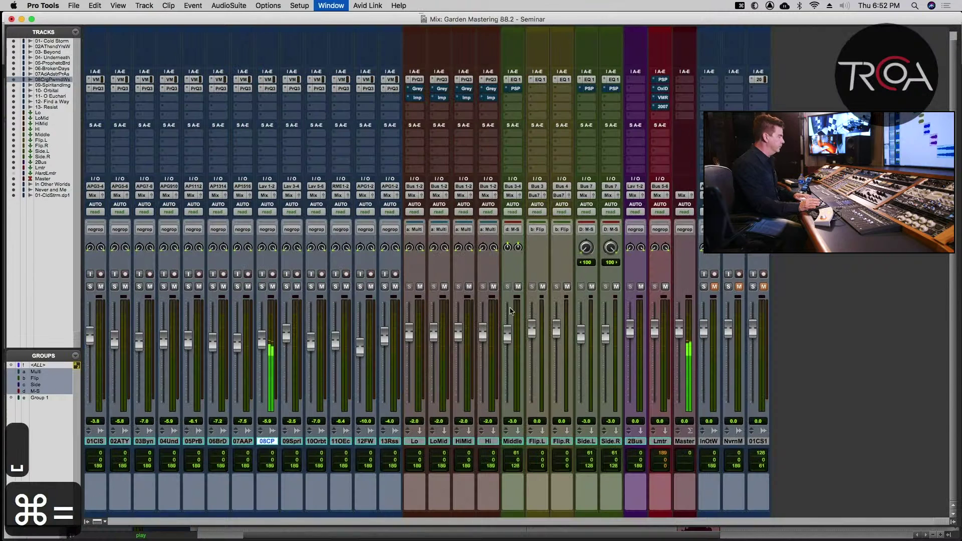
pyautogui.click(269, 88)
pyautogui.click(531, 321)
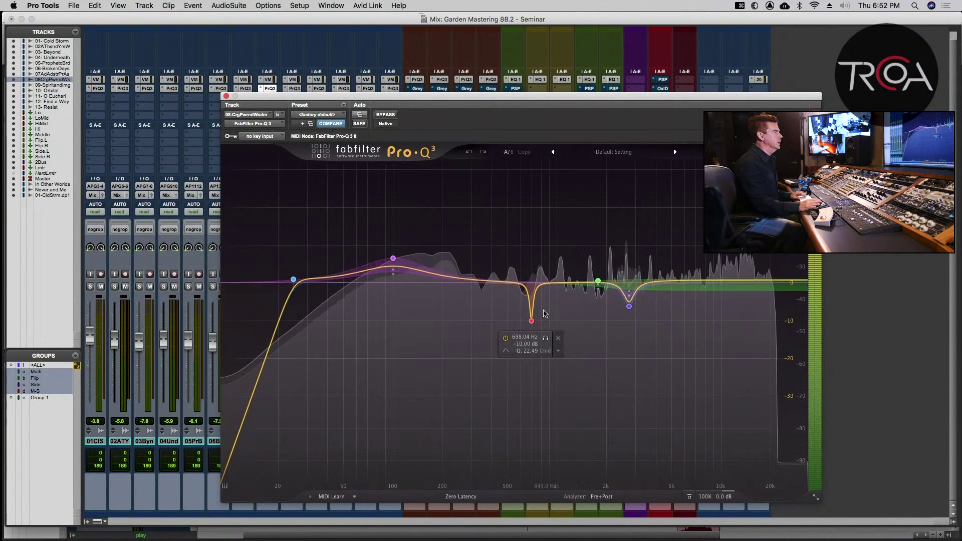
pyautogui.click(436, 285)
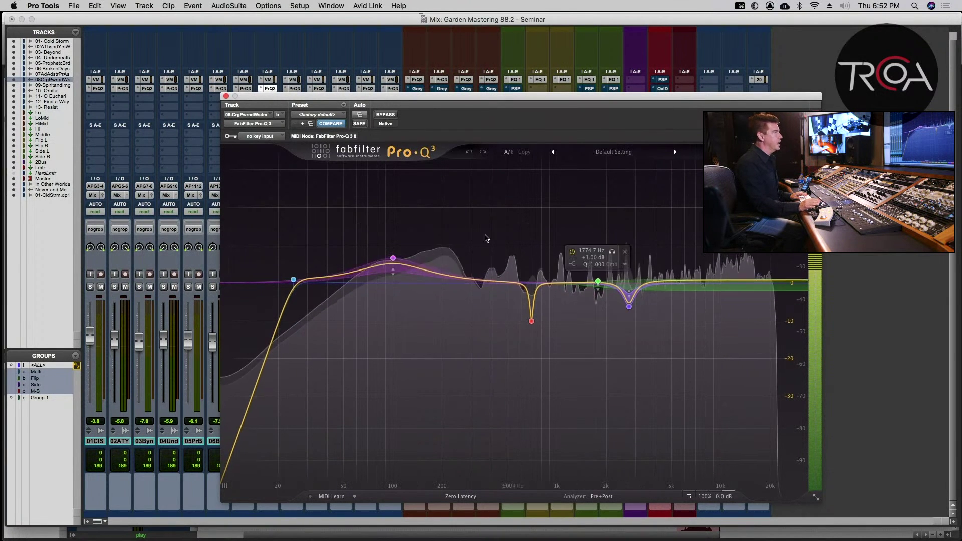
pyautogui.press('alt+super+w')
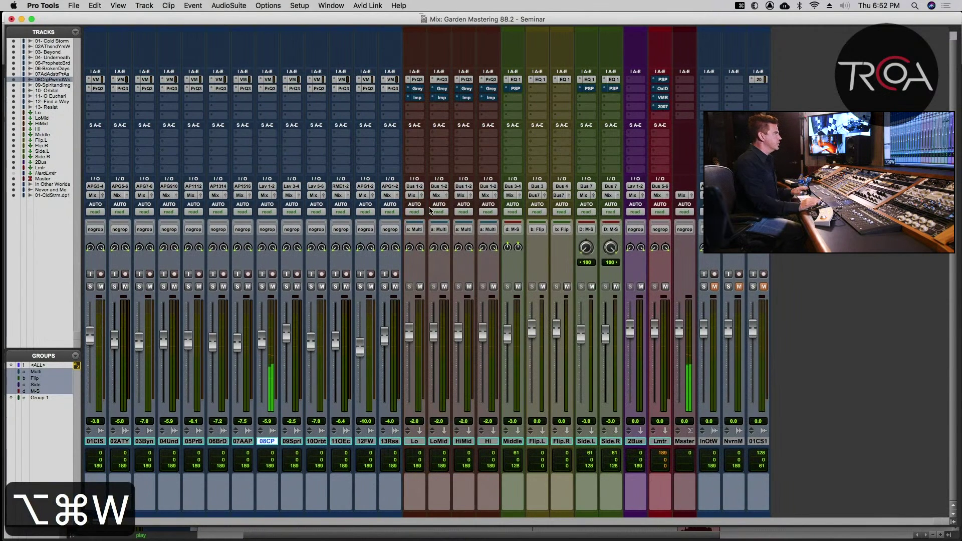
pyautogui.press('super+s')
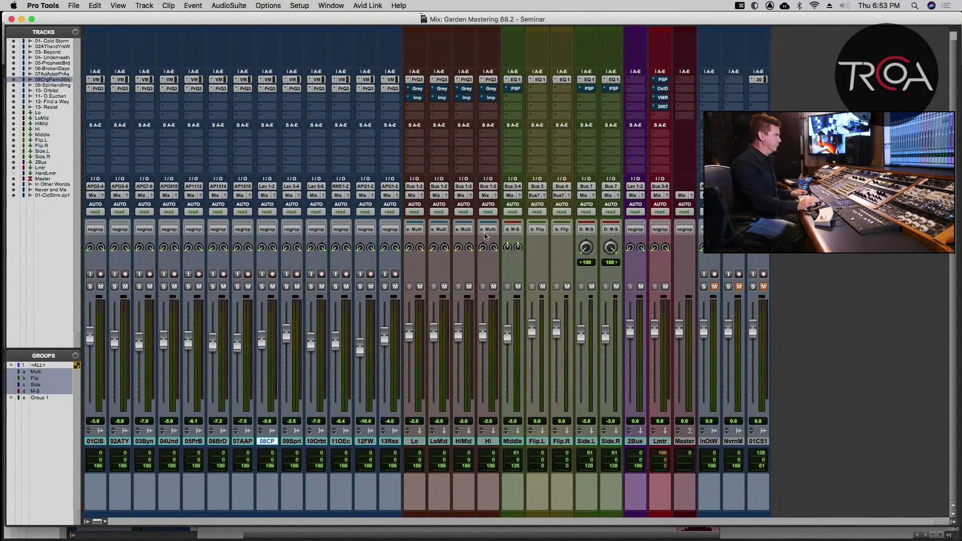
pyautogui.press('super+s')
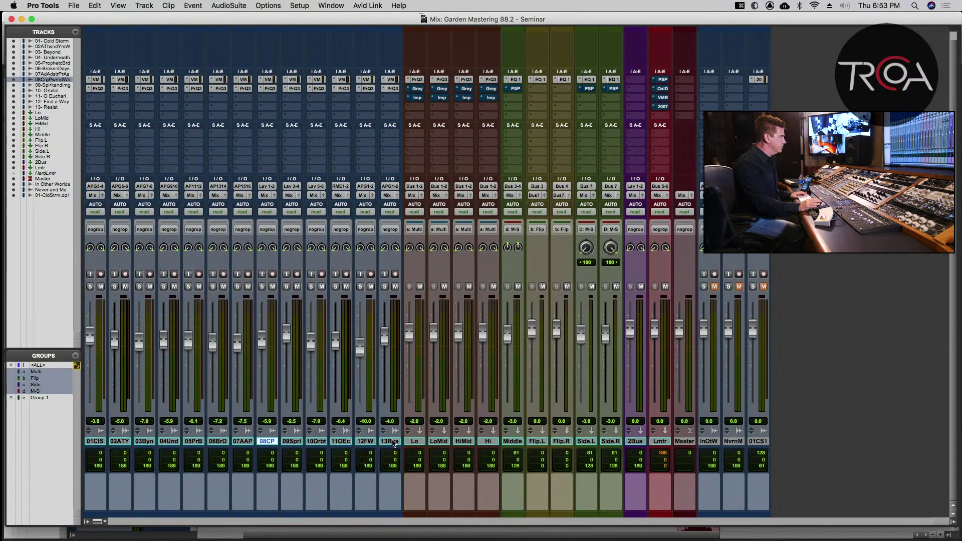
# - Route the outputs of songs 01 to 13 to Bus 1-2 (Stereo), and select the Lo, LoMid, HiMid and Hi tracks
pyautogui.click(394, 442)
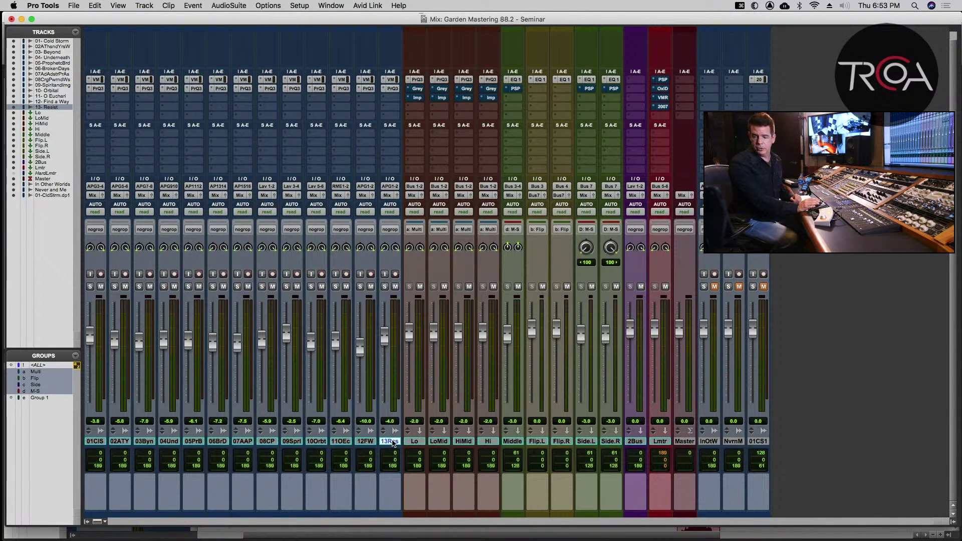
pyautogui.keyDown('shift'); pyautogui.click(99, 442); pyautogui.keyUp('shift')
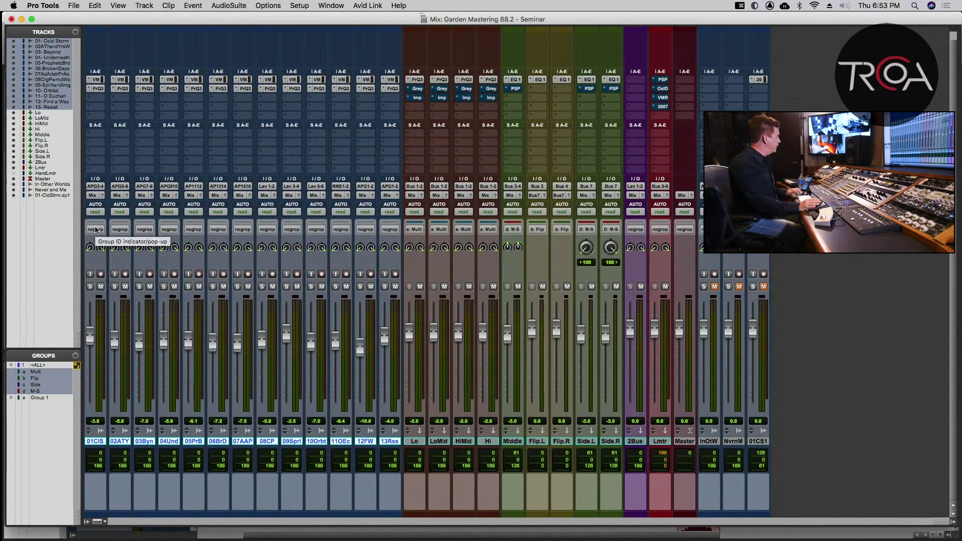
pyautogui.click(93, 196)
pyautogui.moveTo(102, 204)
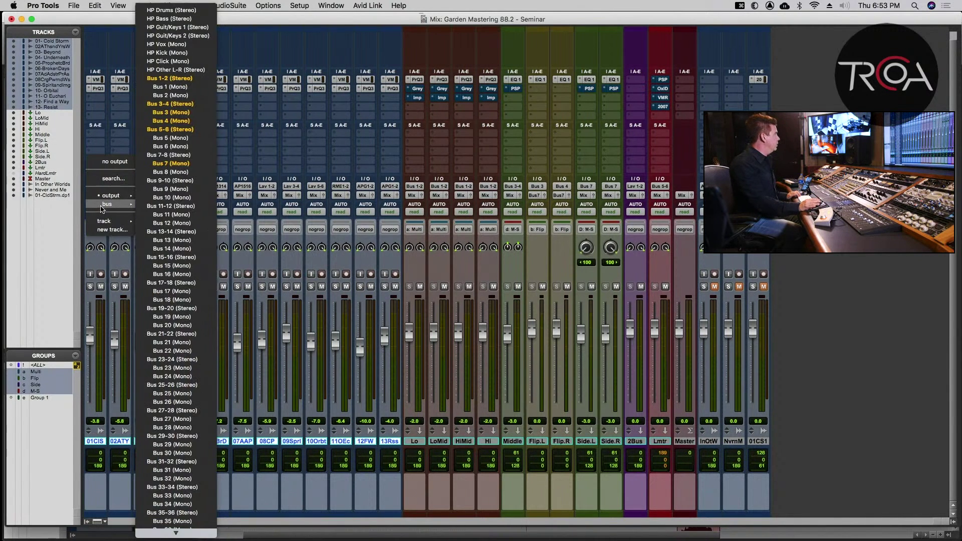
pyautogui.click(170, 78)
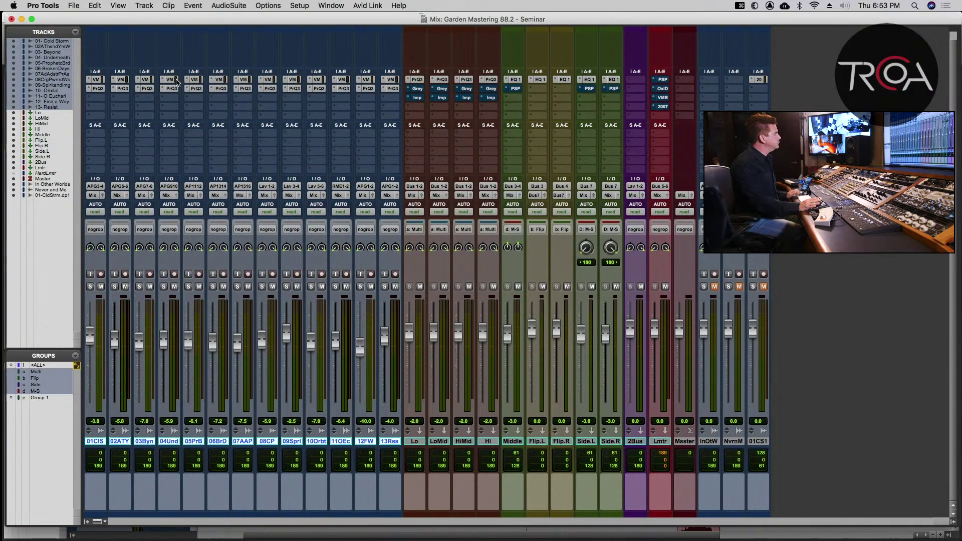
pyautogui.click(419, 443)
pyautogui.keyDown('shift'); pyautogui.click(487, 442); pyautogui.keyUp('shift')
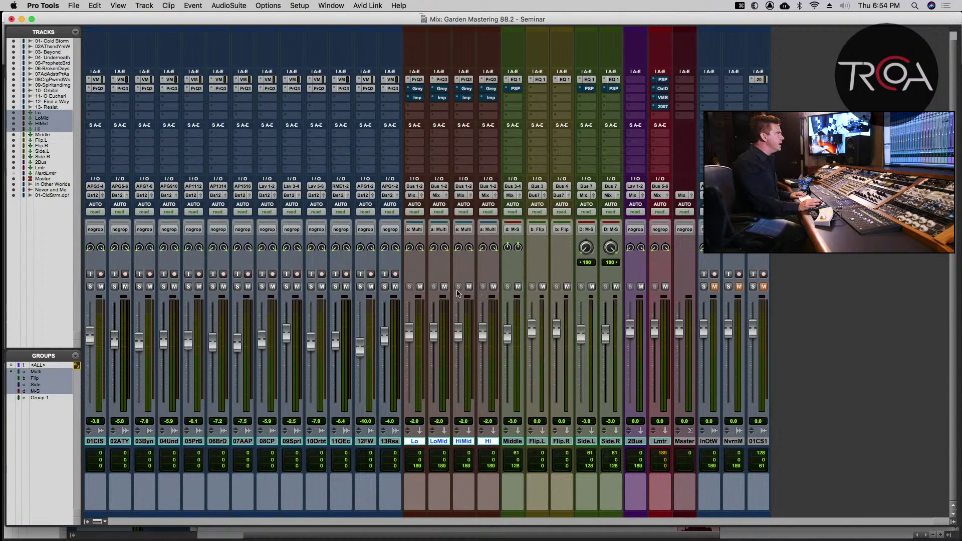
# - Save the session and play 01- Cold Storm from about 2:56 with the Mix window showing
pyautogui.press('super+equal')
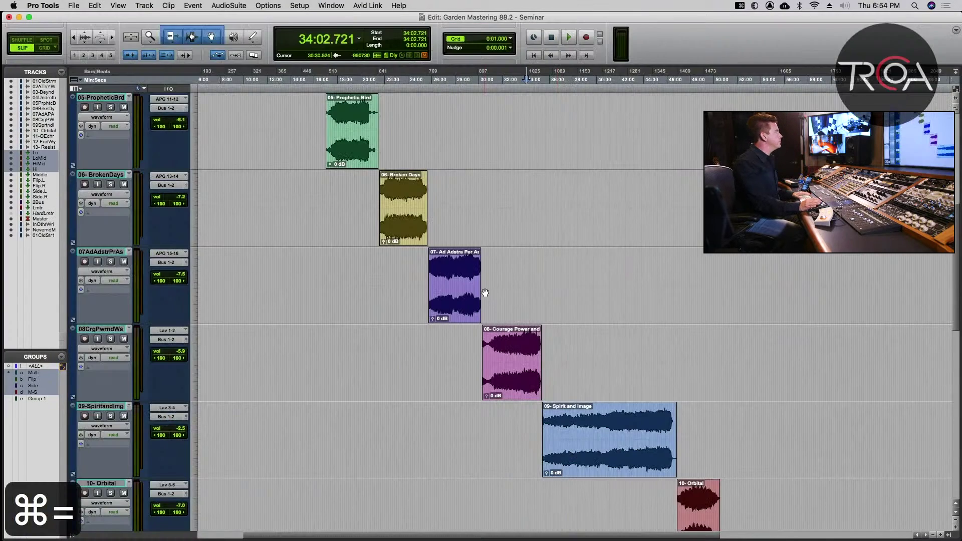
pyautogui.press('super+s')
pyautogui.hotkey('alt', 'a')
pyautogui.press('super+s')
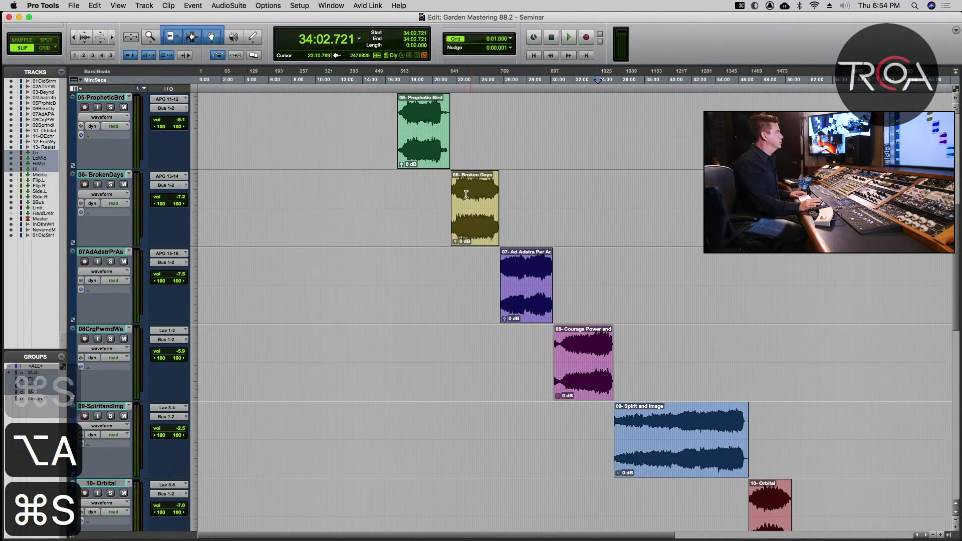
pyautogui.scroll(6, 384, 171)
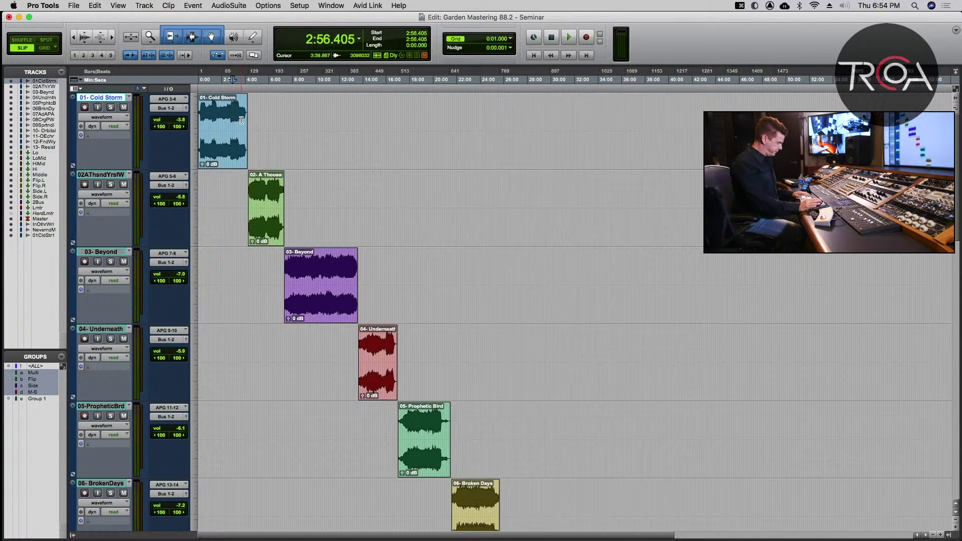
pyautogui.press('super+equal')
pyautogui.press('super+s')
pyautogui.press('space')
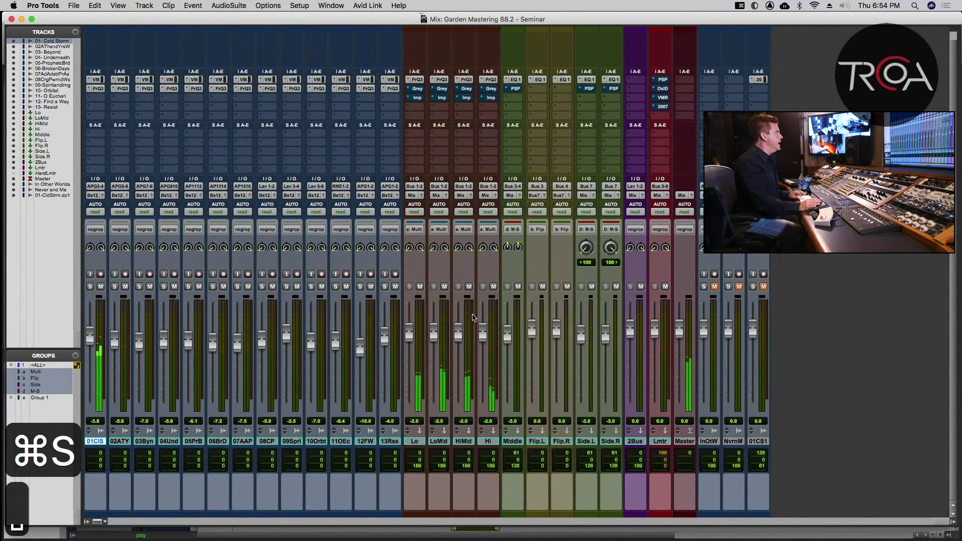
# - Mute the HiMid, Hi and LoMid tracks, leaving only Lo active, and save the session
pyautogui.click(469, 286)
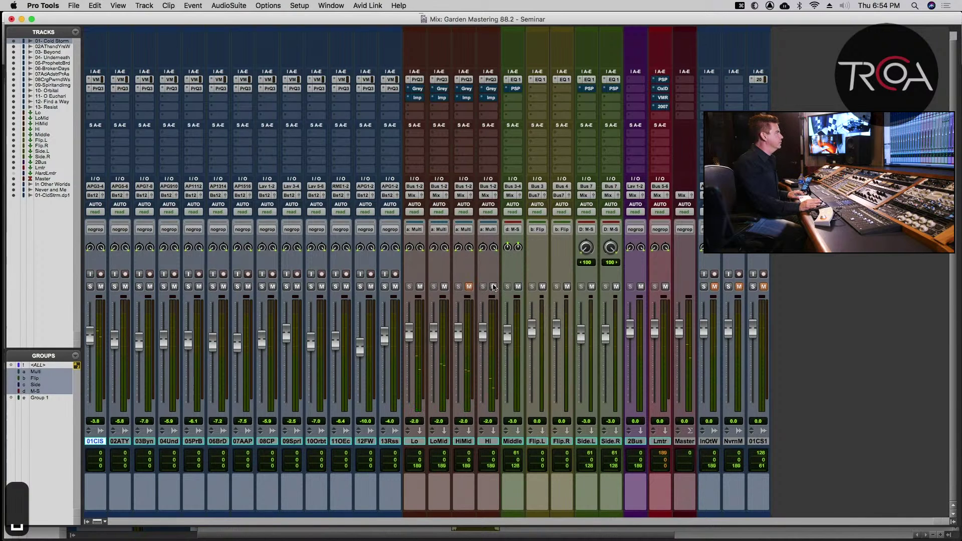
pyautogui.click(493, 286)
pyautogui.click(444, 286)
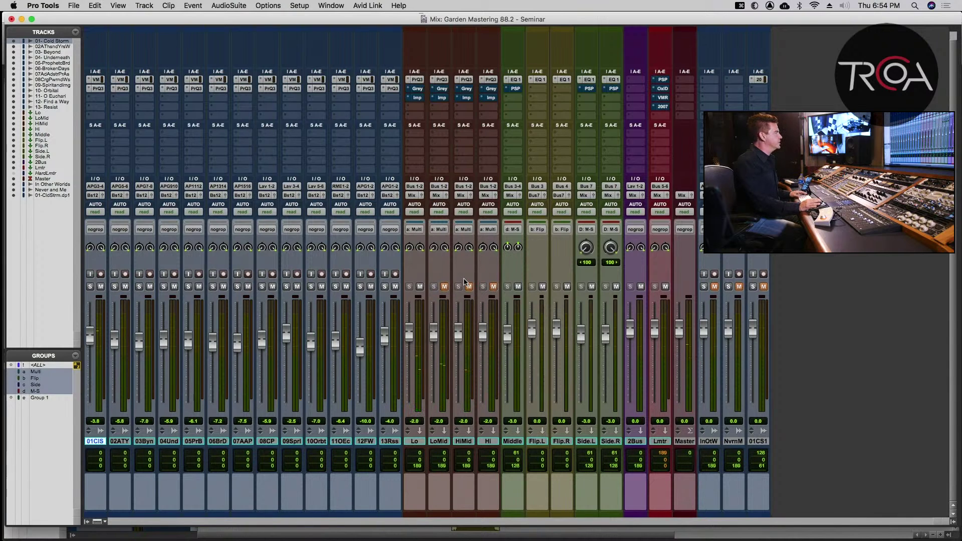
pyautogui.press('super+s')
# - Inspect the 150 Hz filter in the Lo track's Pro-Q 3 during playback, and briefly view the LoMid track's Pro-Q 3
pyautogui.click(418, 79)
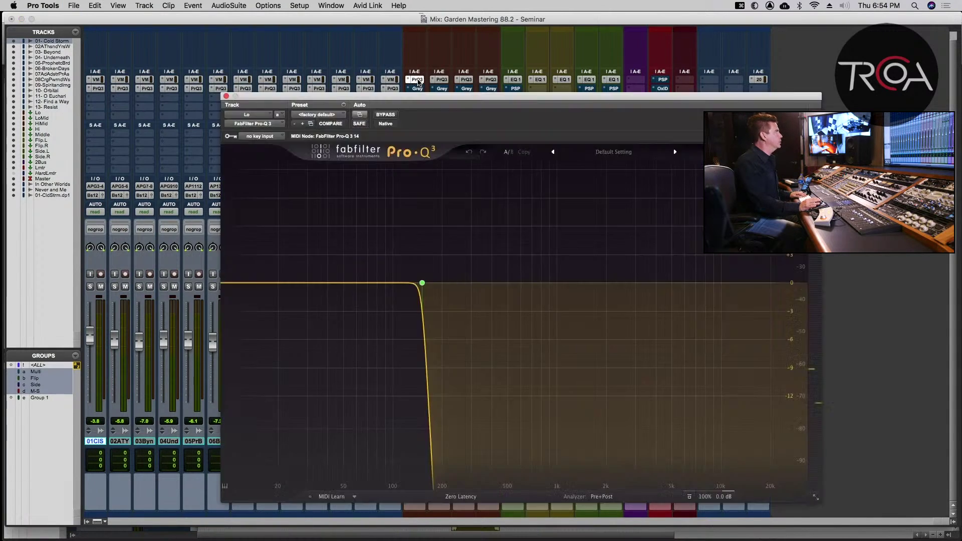
pyautogui.moveTo(459, 100); pyautogui.dragTo(291, 96)
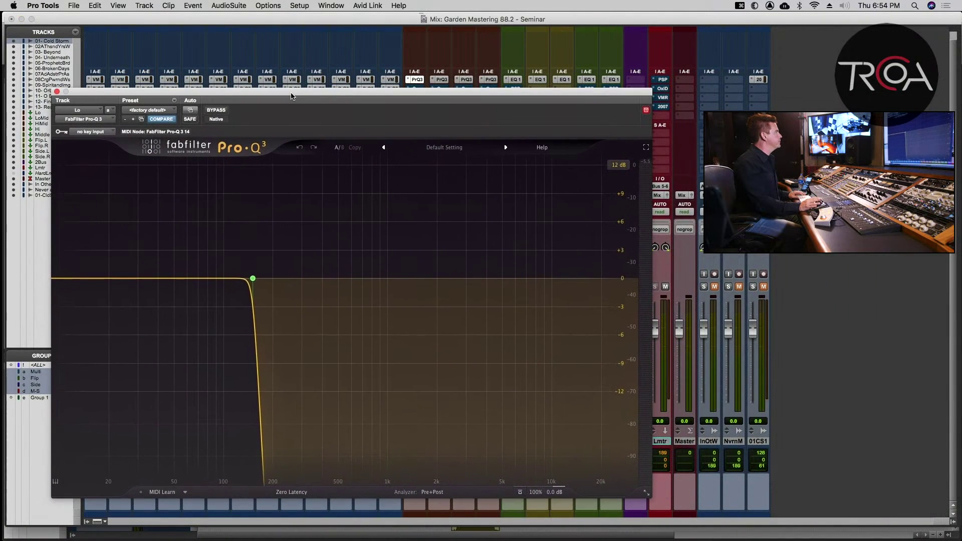
pyautogui.press('space')
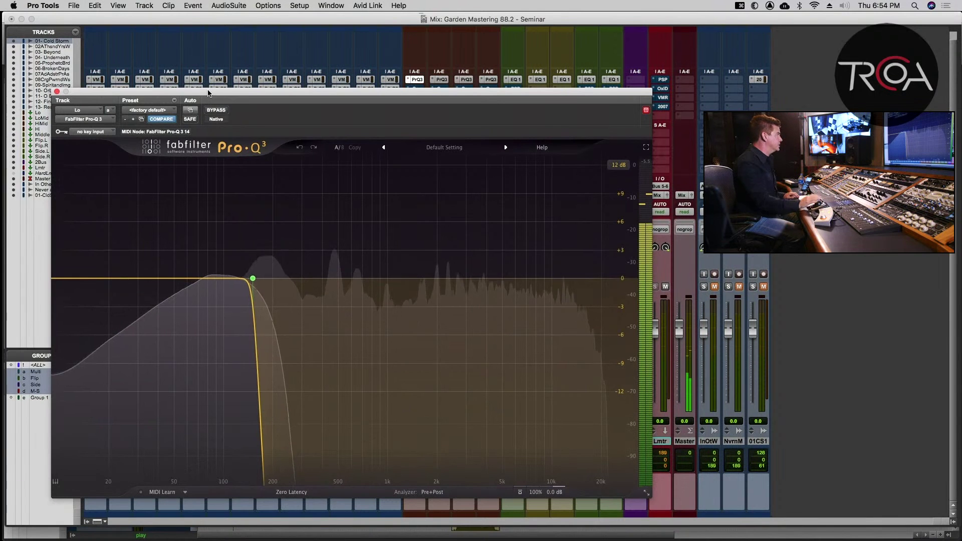
pyautogui.moveTo(257, 284)
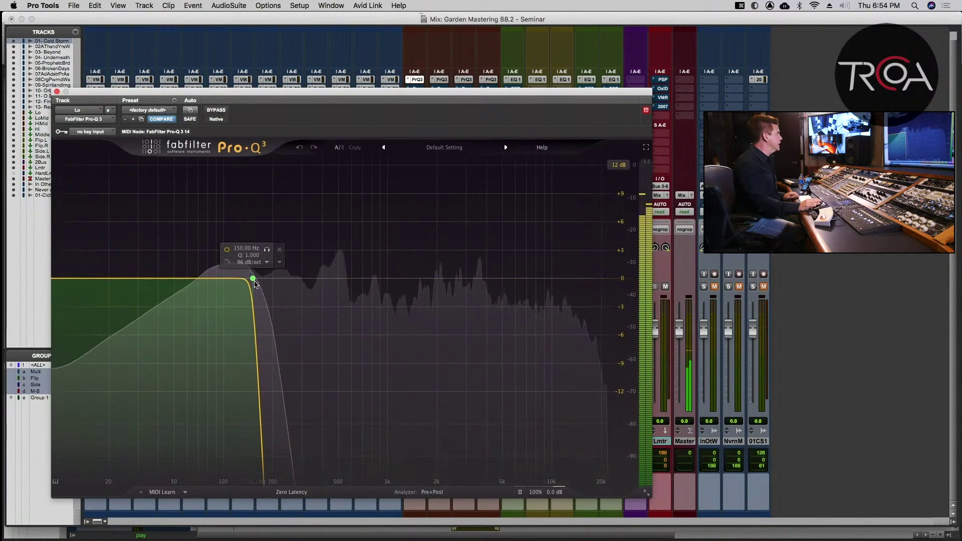
pyautogui.press('alt+super+w')
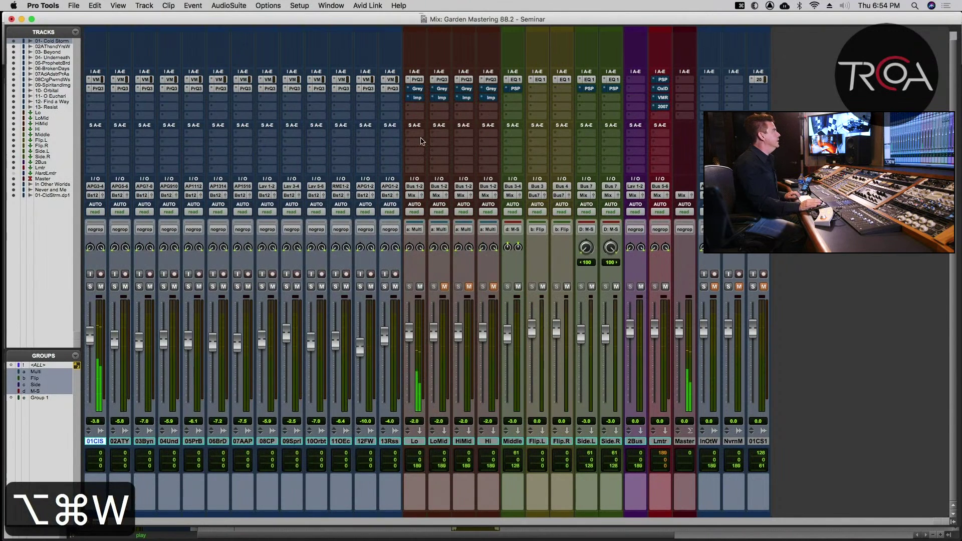
pyautogui.click(438, 79)
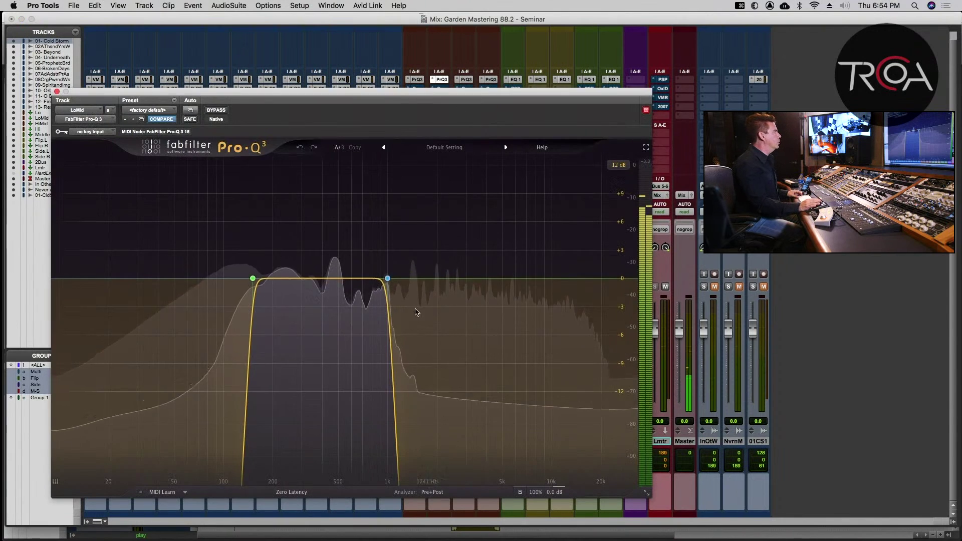
pyautogui.press('alt+super+w')
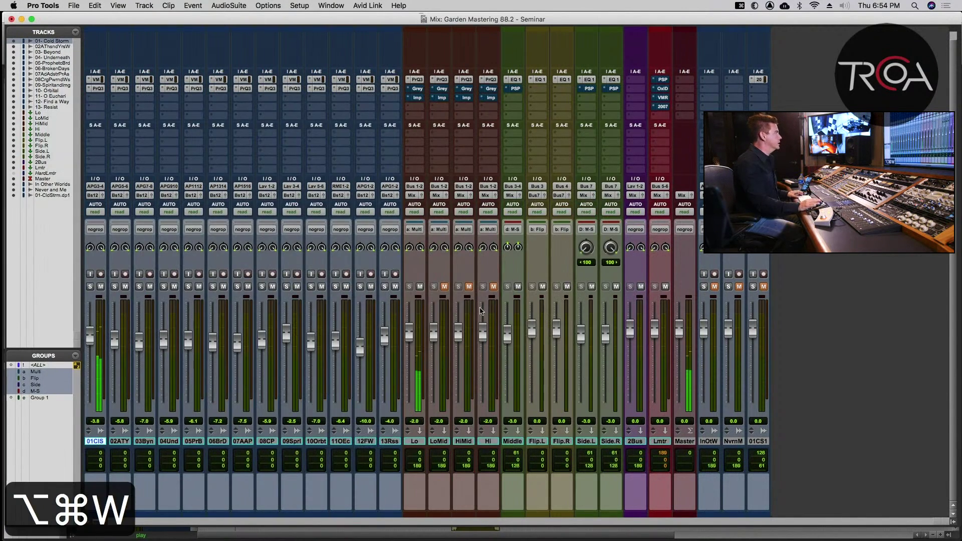
# - Audition the four band tracks together, mute Lo, HiMid and Hi so only LoMid plays, and save the session
pyautogui.click(445, 287)
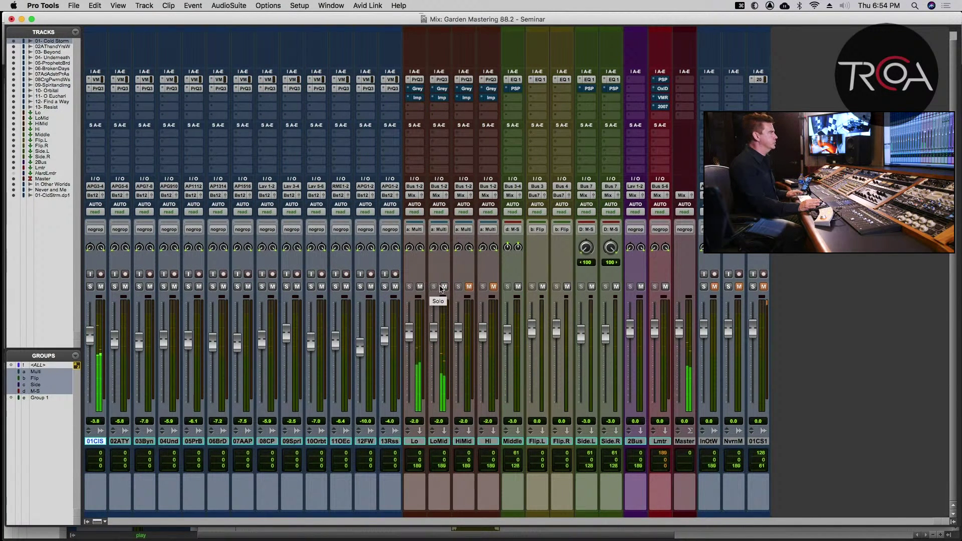
pyautogui.click(420, 287)
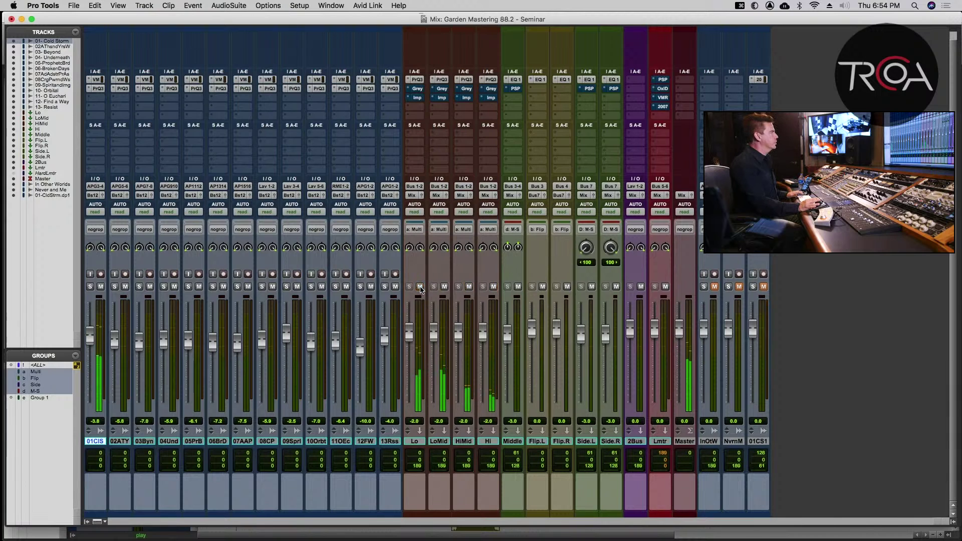
pyautogui.click(419, 286)
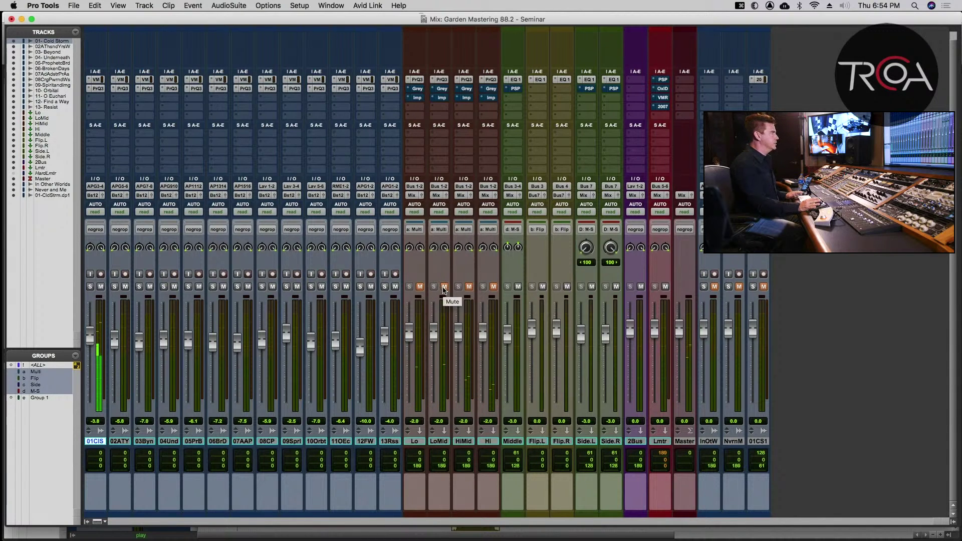
pyautogui.click(444, 287)
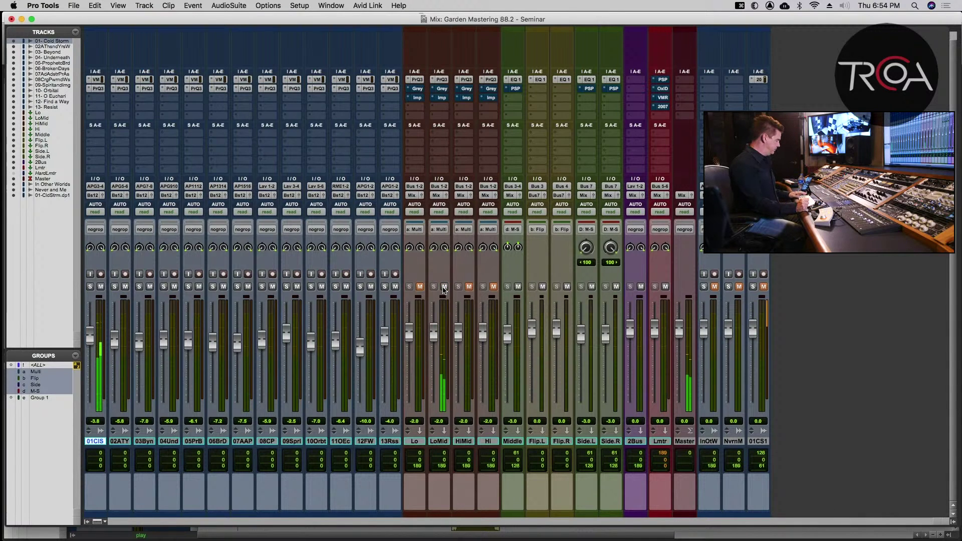
pyautogui.press('super+s')
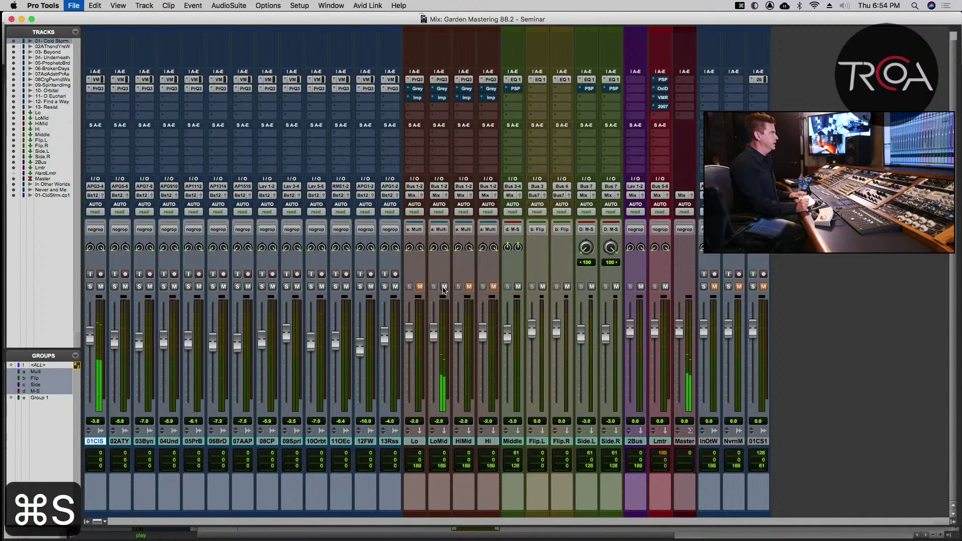
# - Inspect the 150 Hz and 1000 Hz filters in the LoMid track's Pro-Q 3 during playback
pyautogui.click(434, 80)
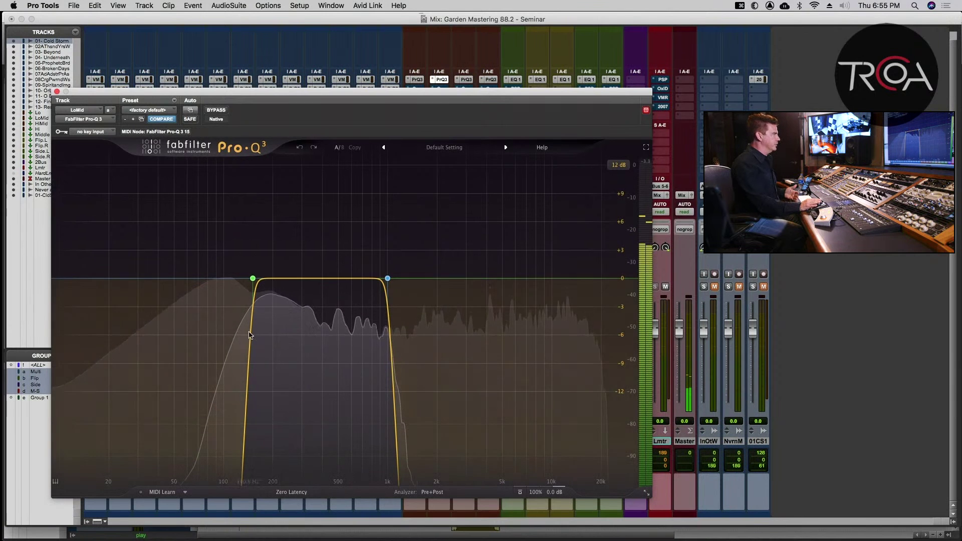
pyautogui.moveTo(255, 399)
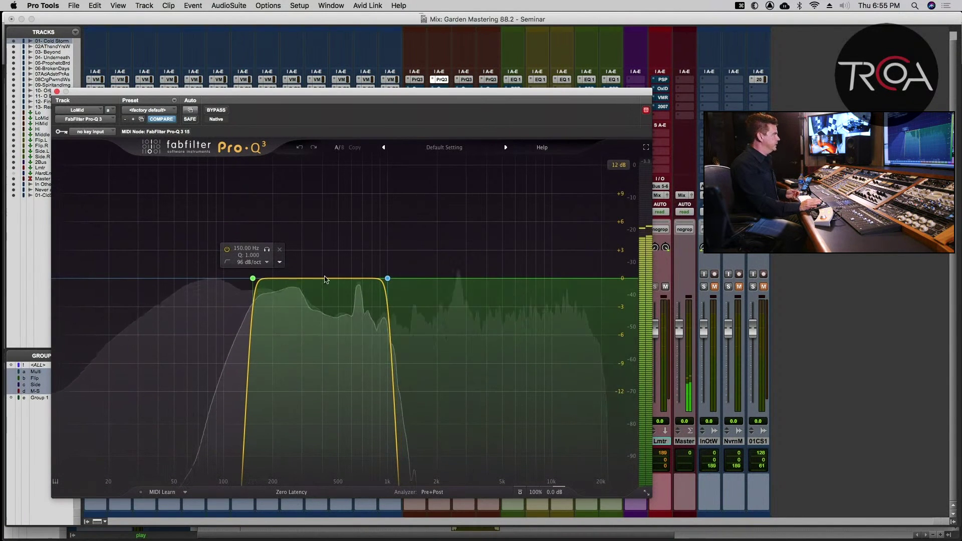
pyautogui.moveTo(386, 280)
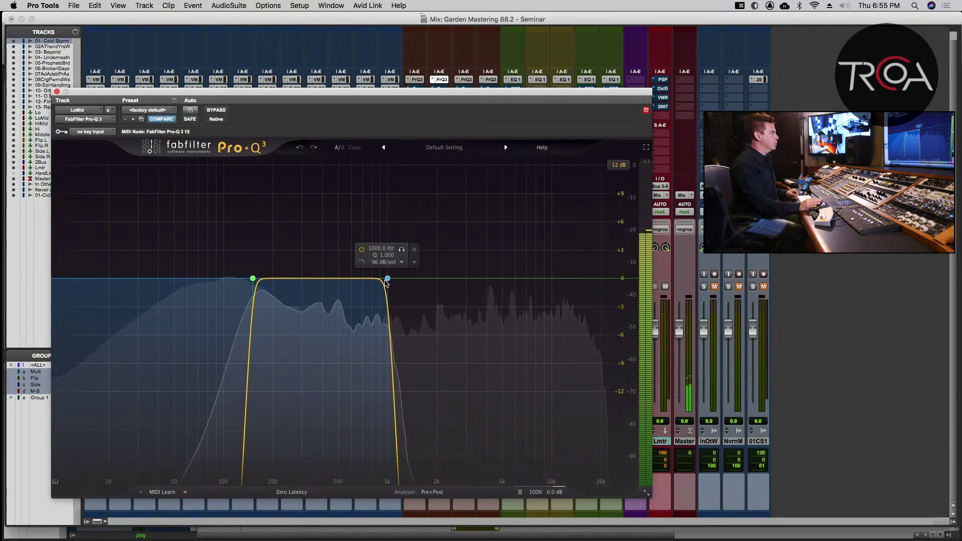
pyautogui.press('alt+super+w')
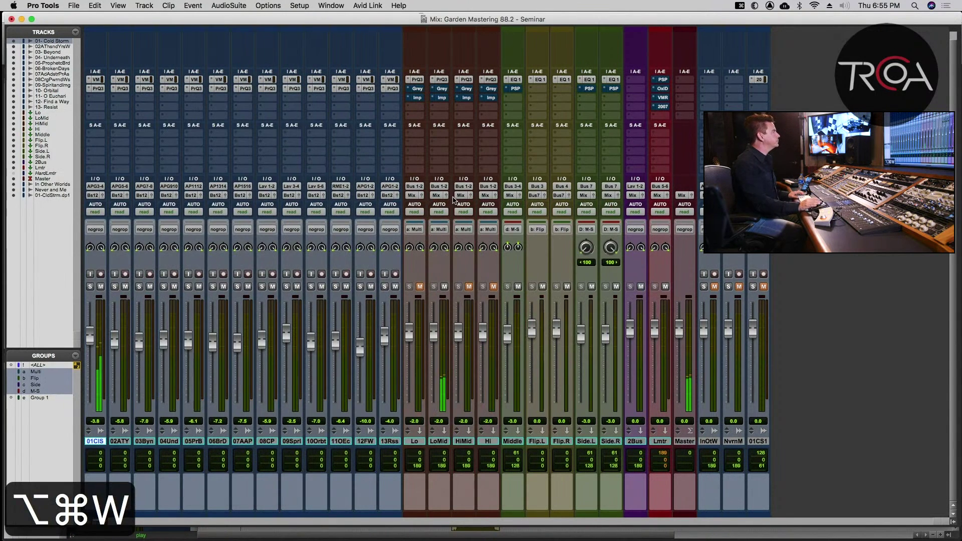
# - Unmute HiMid, mute LoMid, and inspect the 5000 Hz filter in HiMid's Pro-Q 3 during playback
pyautogui.click(469, 286)
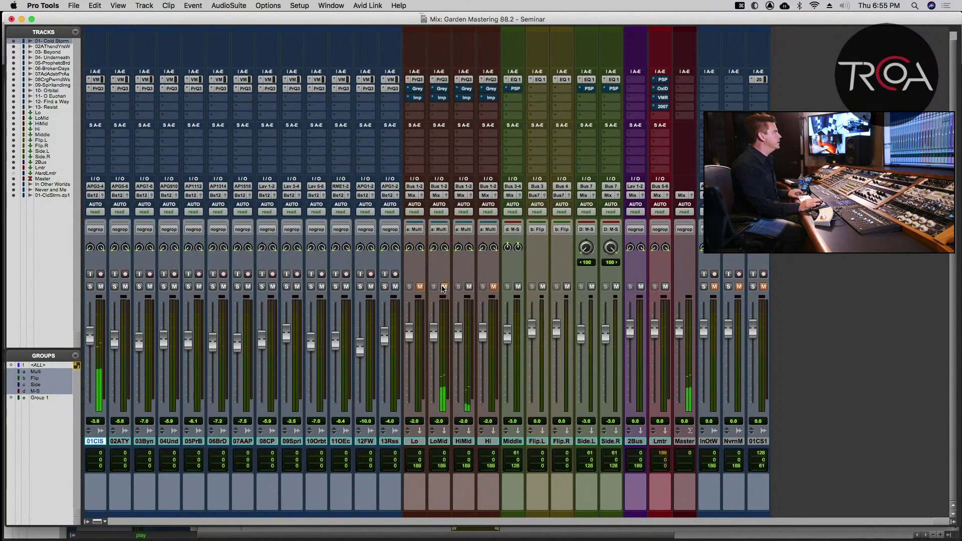
pyautogui.click(466, 79)
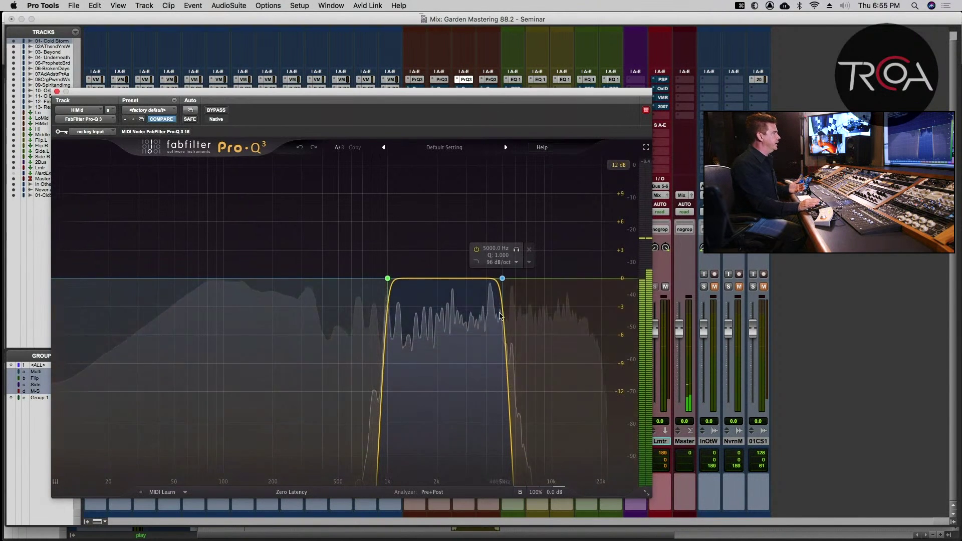
pyautogui.moveTo(501, 292)
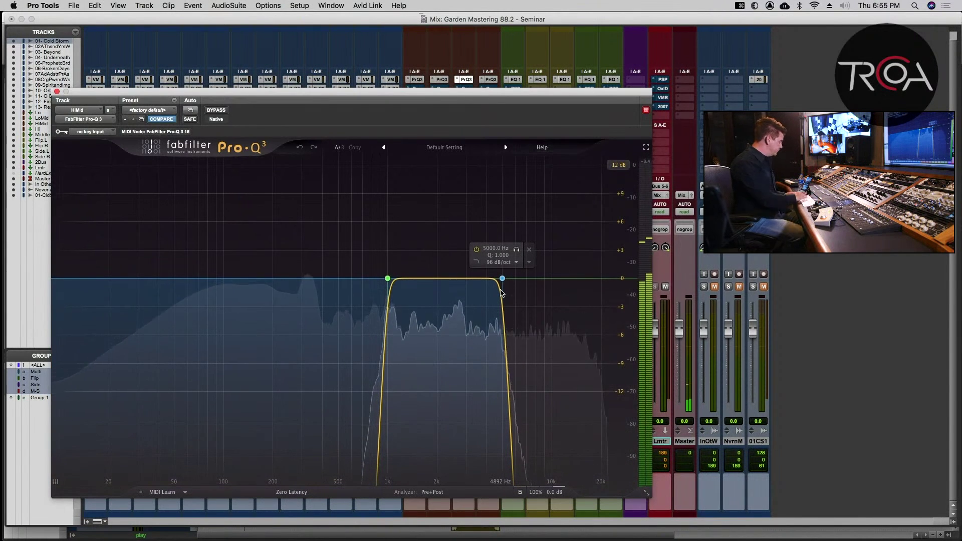
pyautogui.press('alt+super+w')
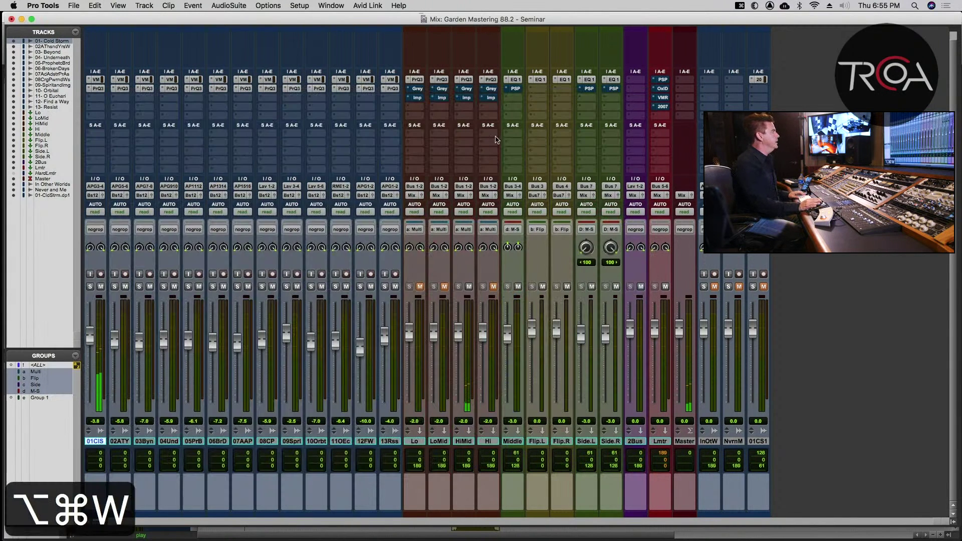
# - Switch the audition from HiMid to Hi, inspect the 5000 Hz filter in Hi's Pro-Q 3, and save the session
pyautogui.click(469, 286)
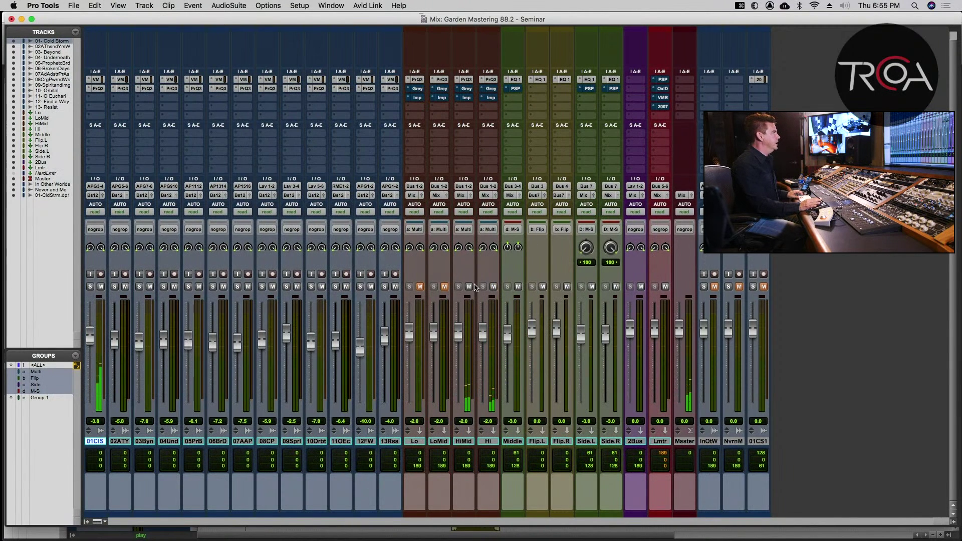
pyautogui.click(493, 79)
pyautogui.moveTo(501, 275)
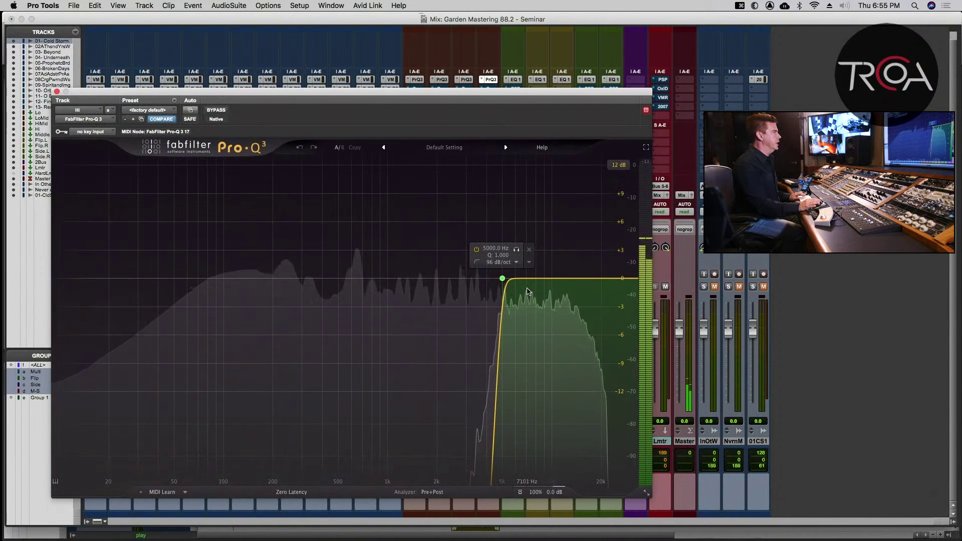
pyautogui.press('alt+super+w')
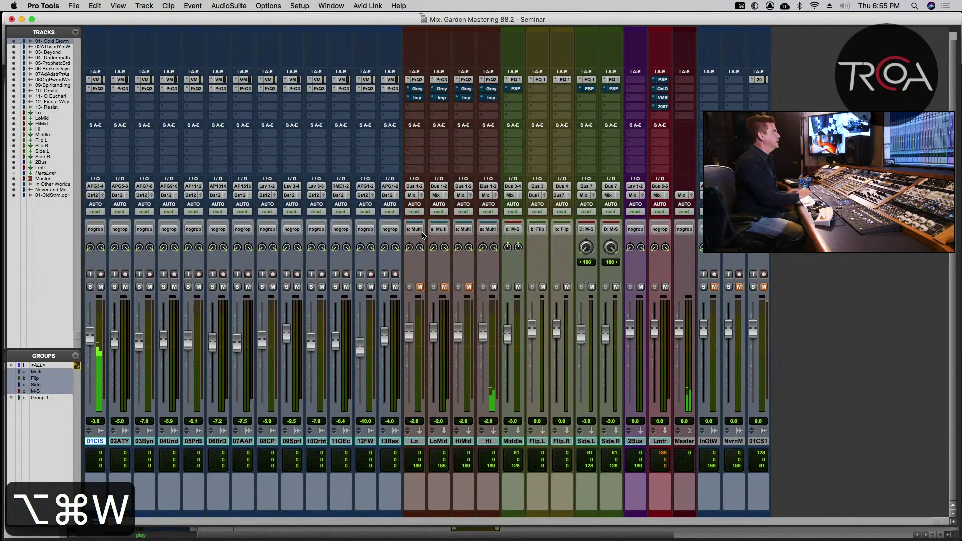
pyautogui.press('super+s')
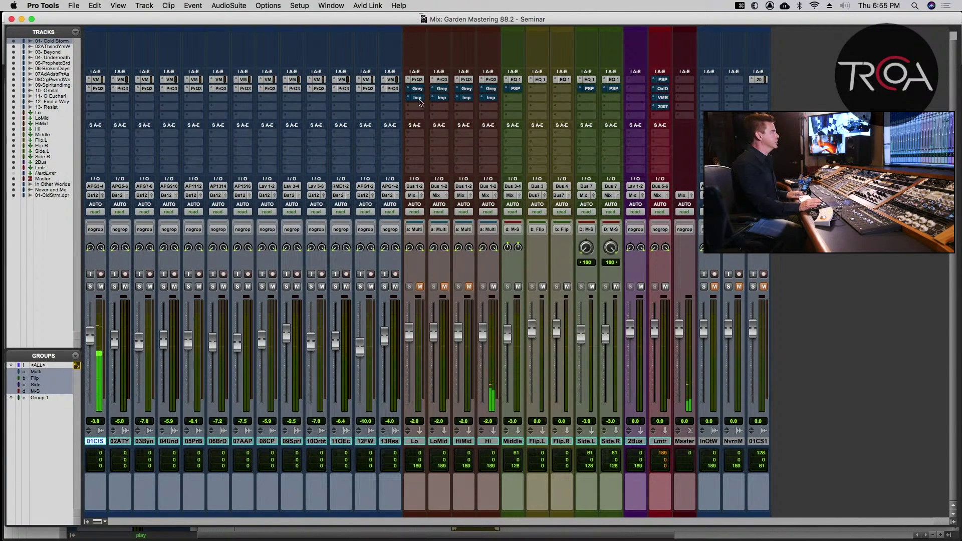
# - Unmute all four band tracks and take the Impact compressors on Lo, LoMid, HiMid and Hi out of bypass
pyautogui.click(469, 287)
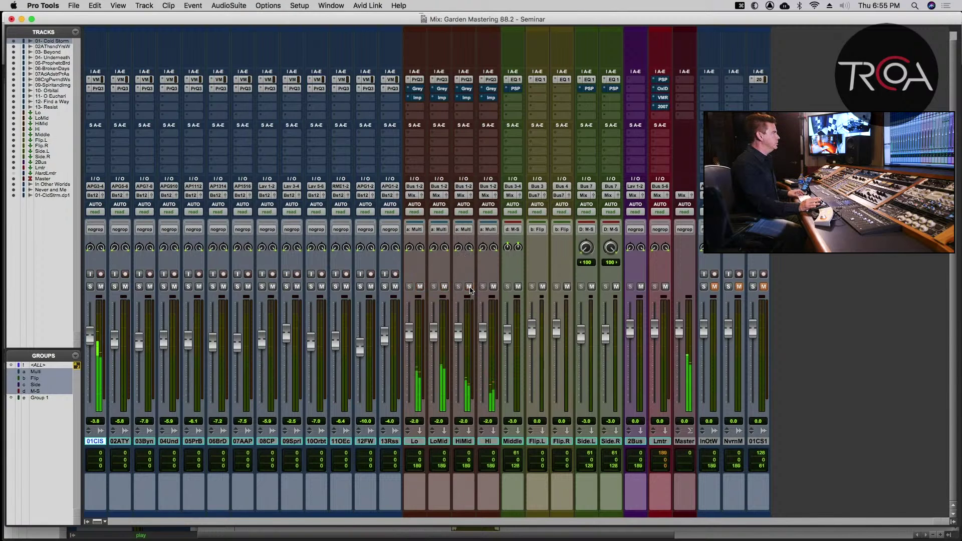
pyautogui.keyDown('super'); pyautogui.click(416, 98); pyautogui.keyUp('super')
pyautogui.keyDown('super'); pyautogui.click(441, 98); pyautogui.keyUp('super')
pyautogui.keyDown('super'); pyautogui.click(465, 98); pyautogui.keyUp('super')
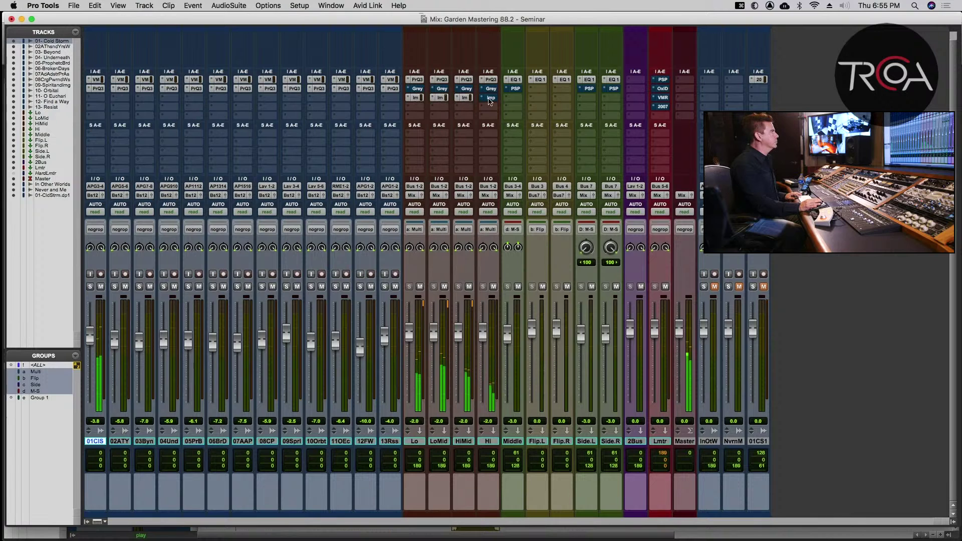
pyautogui.keyDown('super'); pyautogui.click(490, 99); pyautogui.keyUp('super')
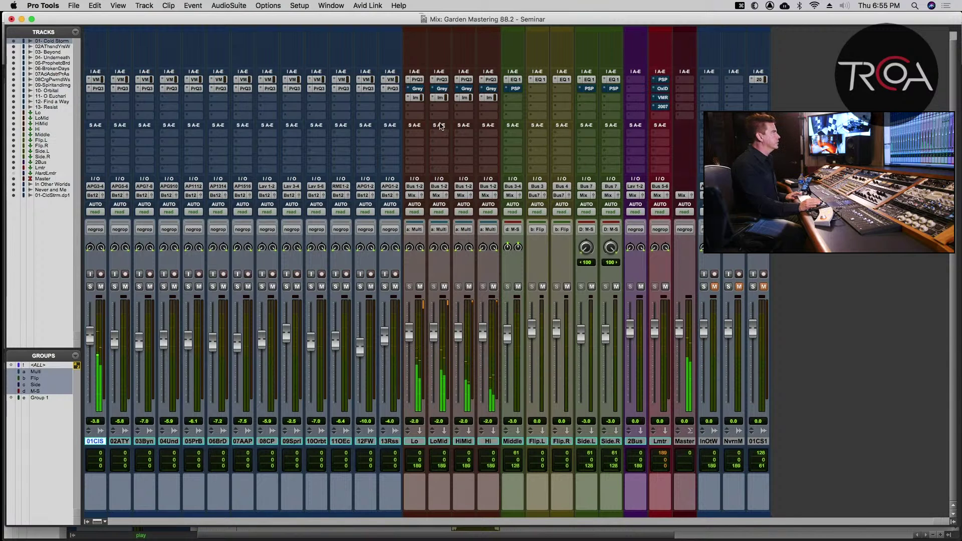
# - Open the Lo track's Impact compressor beside the band tracks, mute LoMid, HiMid and Hi, and save the session
pyautogui.click(415, 98)
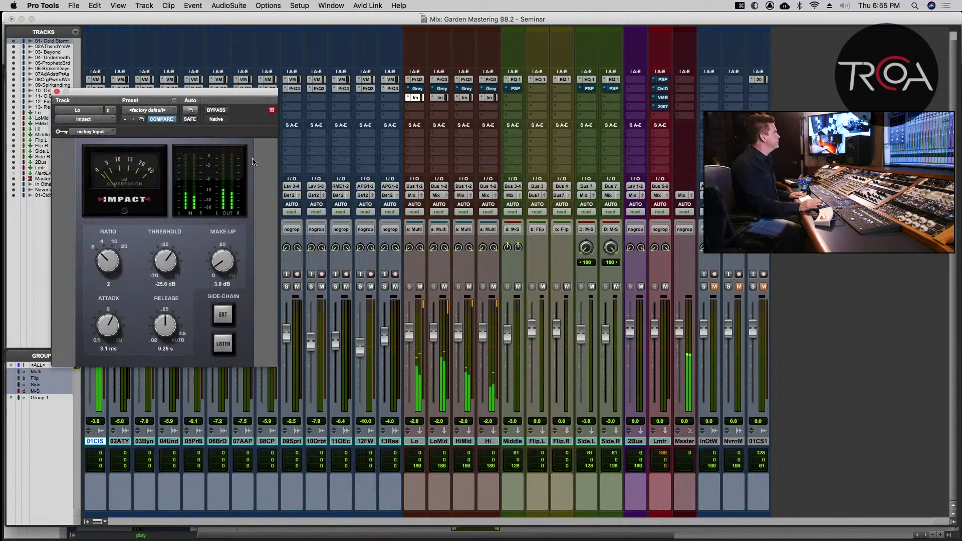
pyautogui.moveTo(242, 93); pyautogui.dragTo(355, 194)
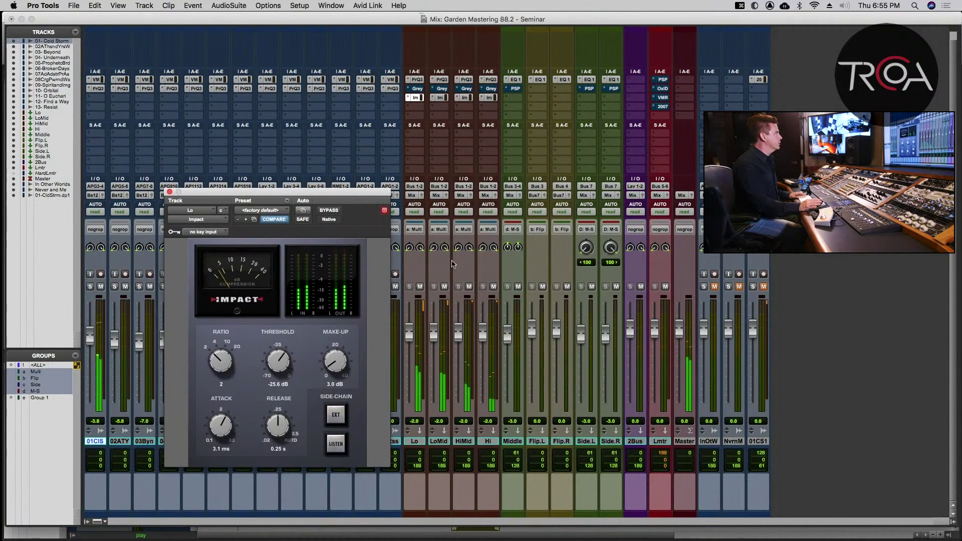
pyautogui.click(420, 287)
pyautogui.keyDown('ctrl'); pyautogui.click(421, 287); pyautogui.keyUp('ctrl')
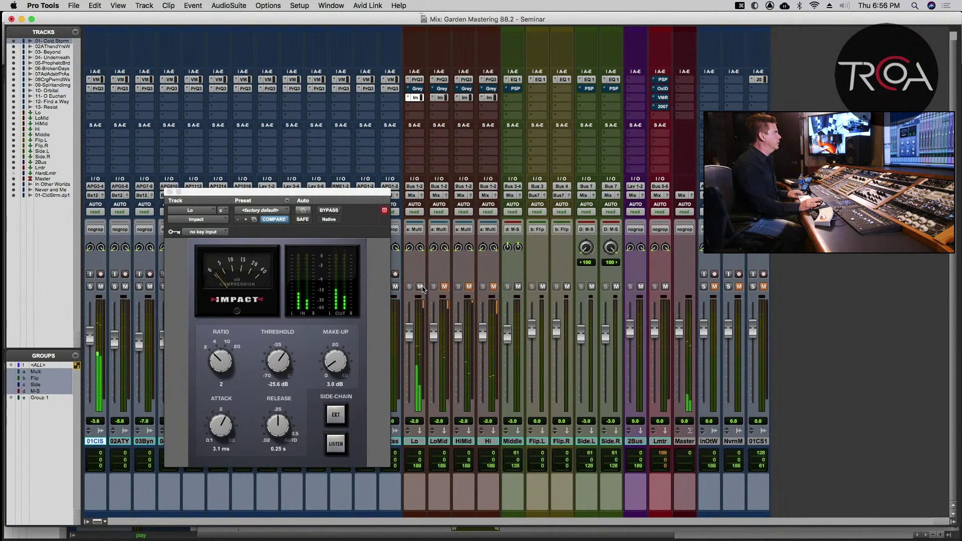
pyautogui.press('super+s')
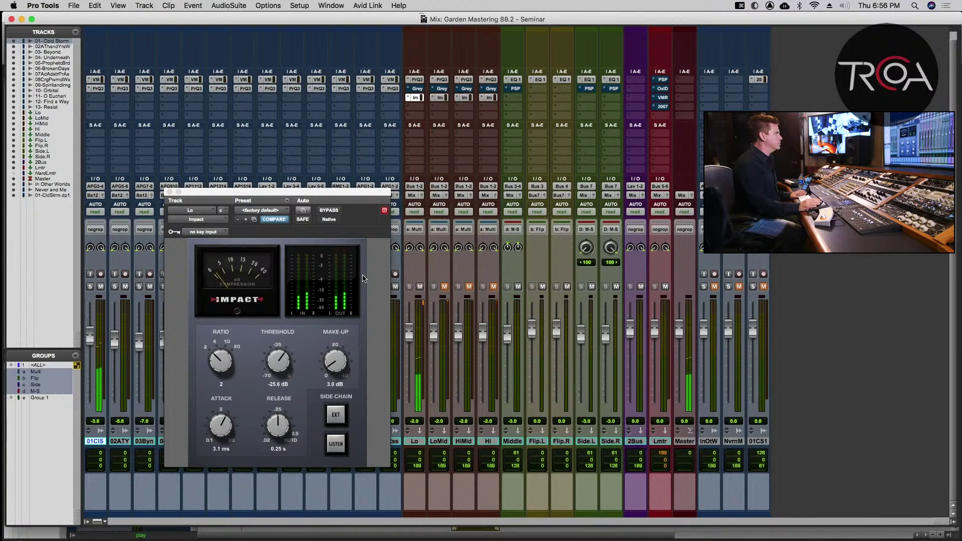
# - Review the Impact settings across the band tracks, return to Lo's compressor, save the session and stop playback
pyautogui.click(439, 97)
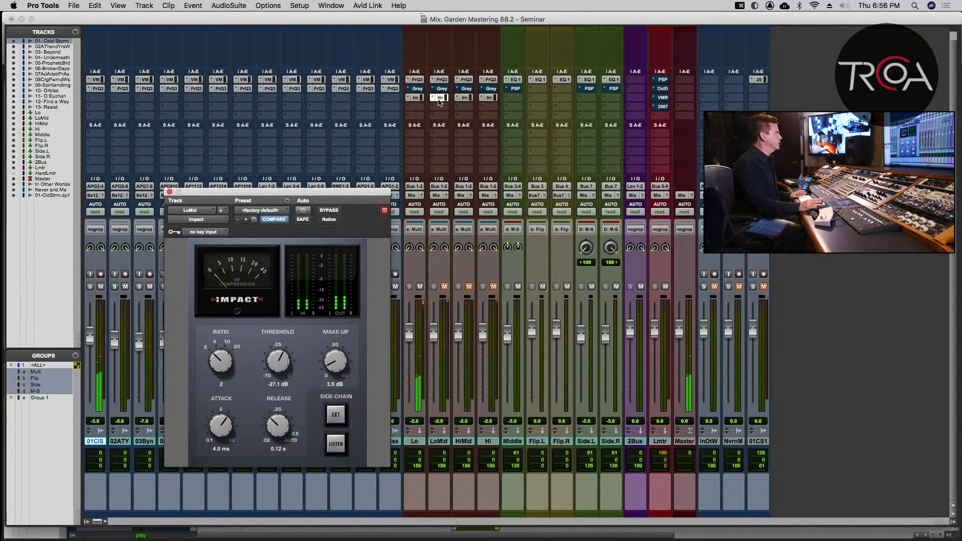
pyautogui.click(465, 98)
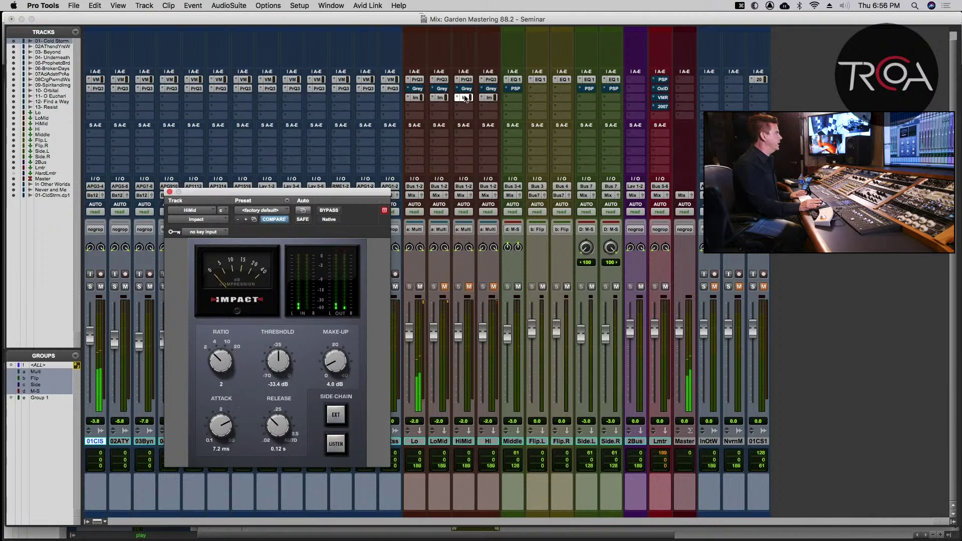
pyautogui.click(489, 97)
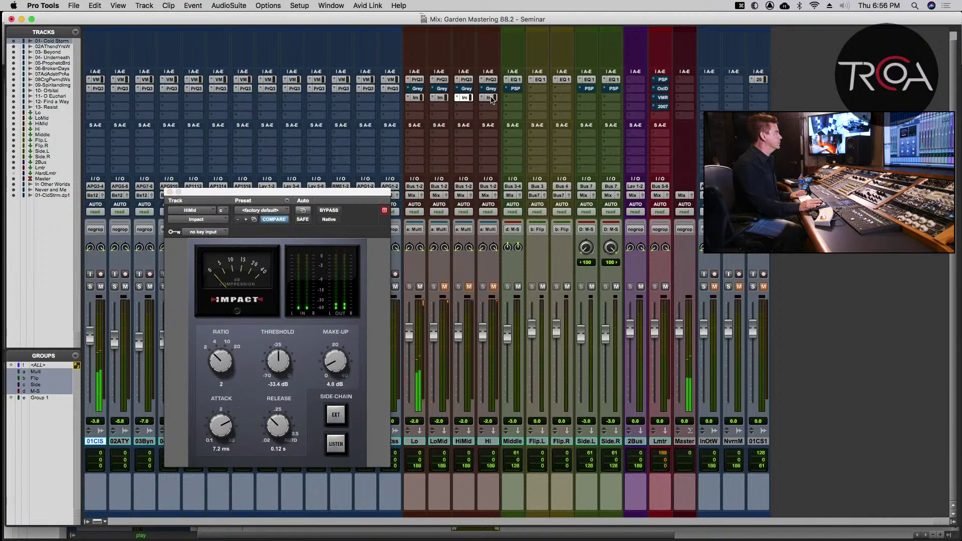
pyautogui.click(414, 98)
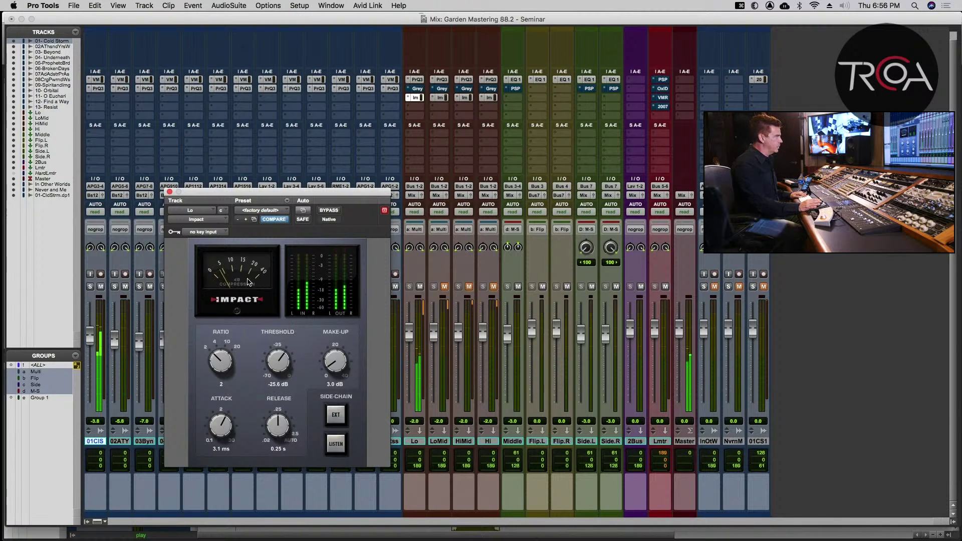
pyautogui.press('super+s')
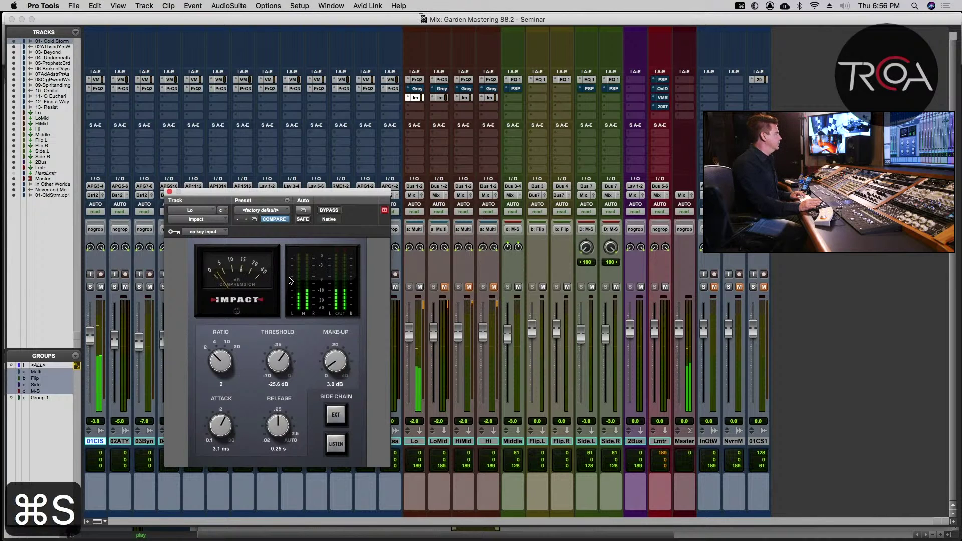
pyautogui.press('space')
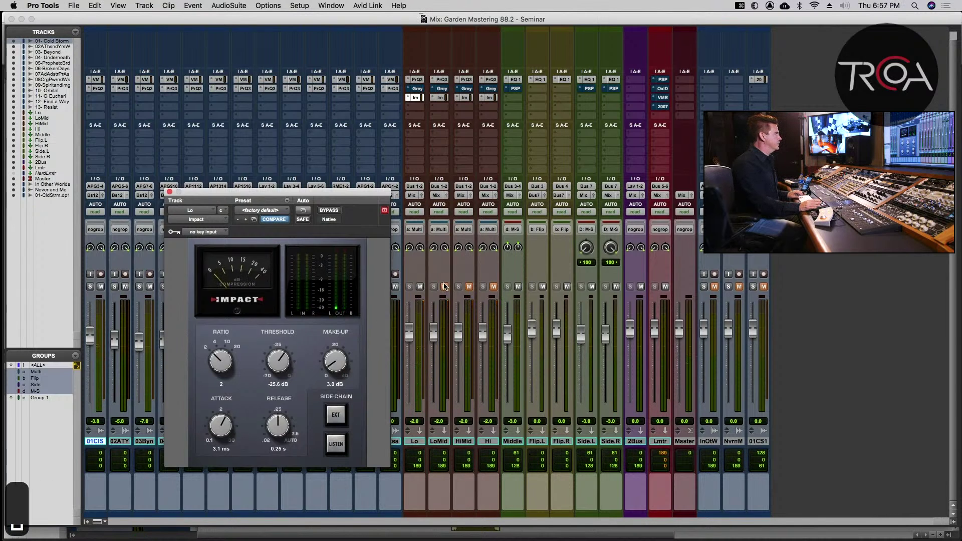
# - Mute Lo and unmute LoMid, save the session, and start playback with LoMid's Impact compressor open
pyautogui.click(420, 287)
pyautogui.press('super+s')
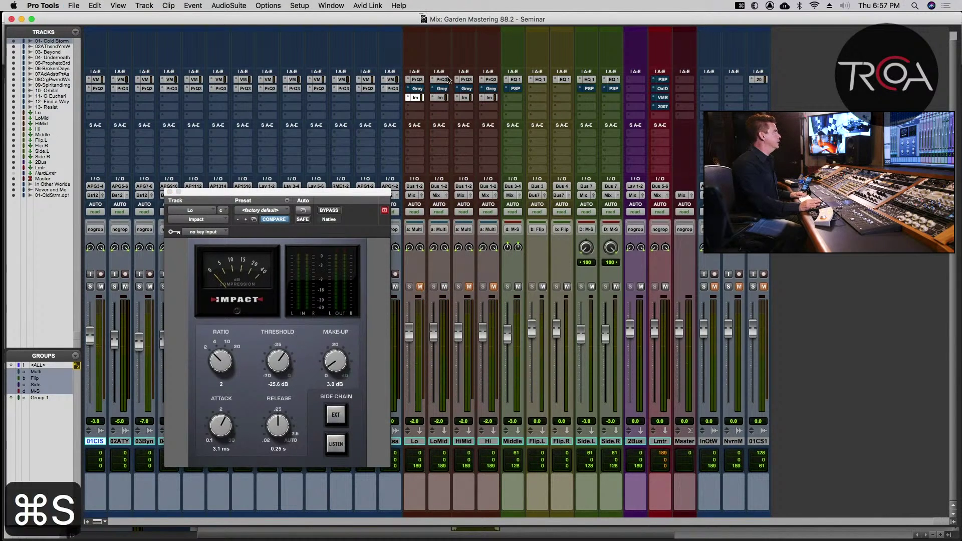
pyautogui.click(442, 98)
pyautogui.press('space')
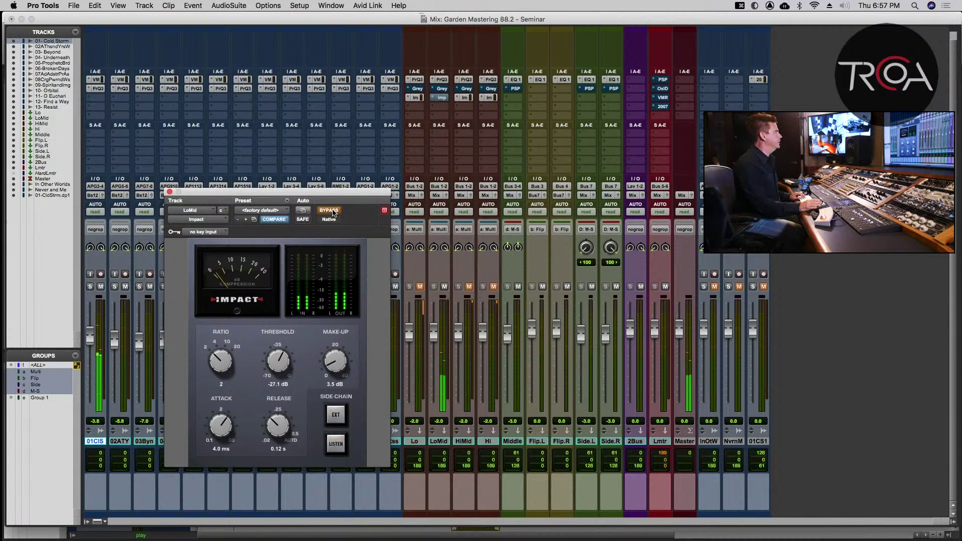
# - Compare LoMid's Impact bypassed and active, leave it active, save the session and stop playback
pyautogui.click(332, 210)
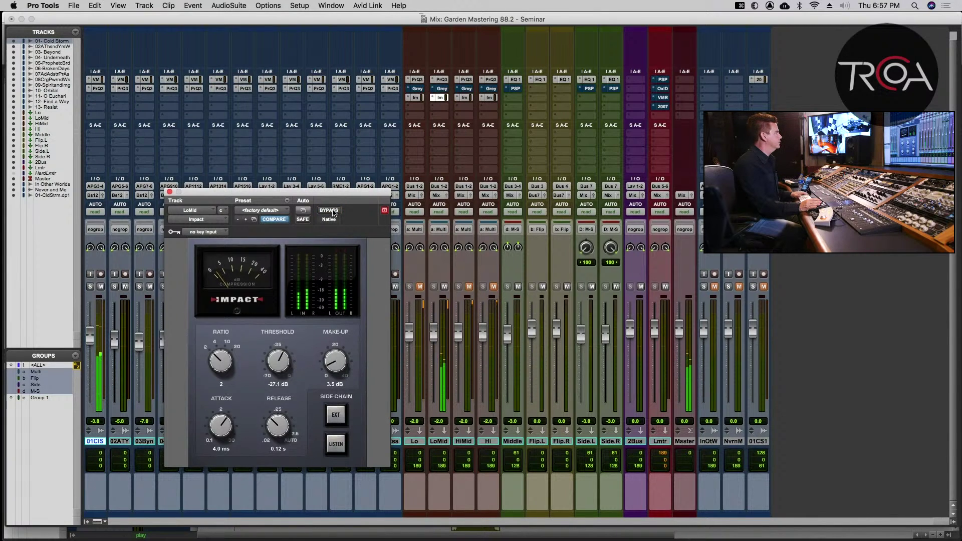
pyautogui.press('super+s')
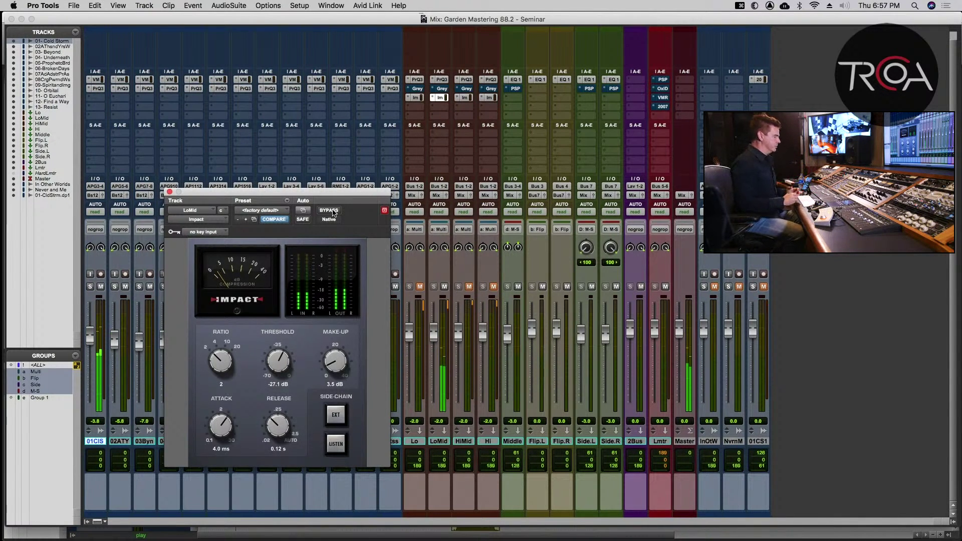
pyautogui.press('space')
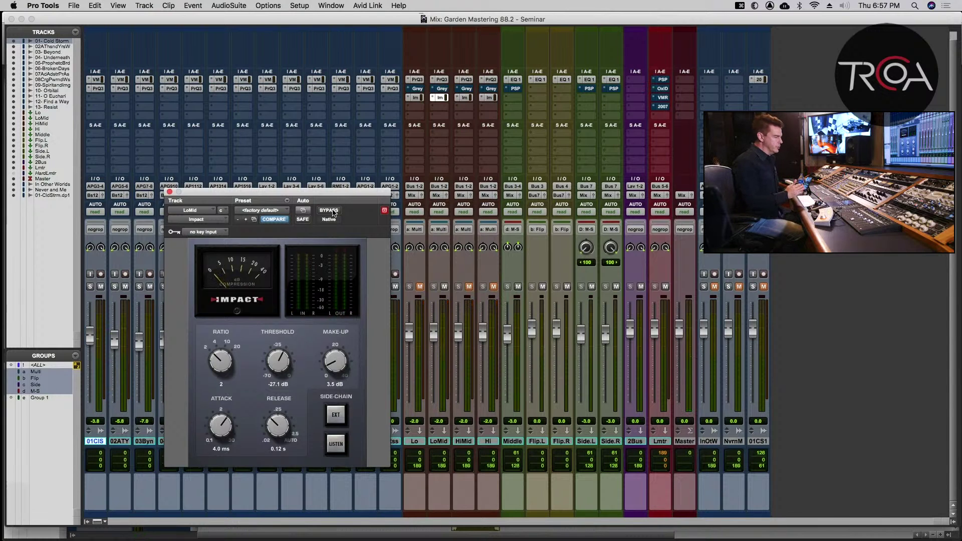
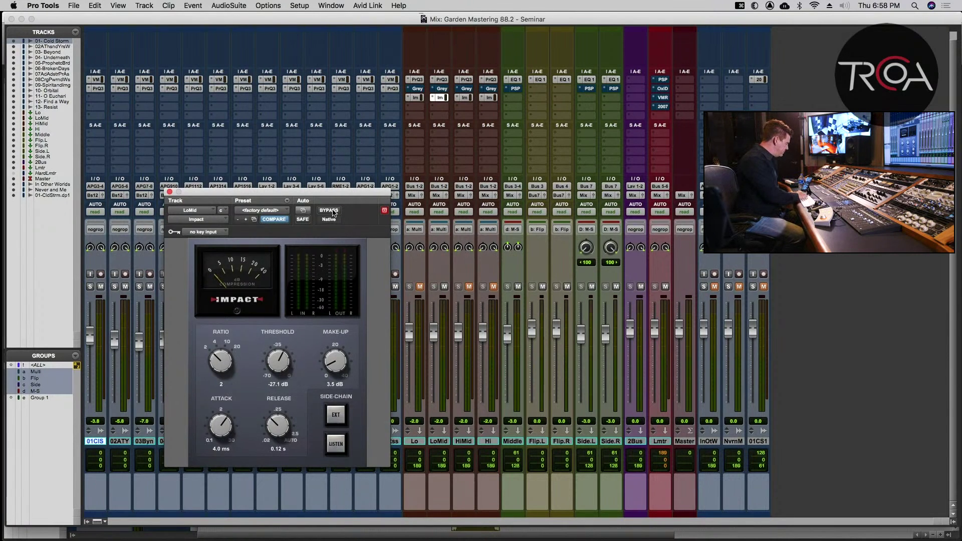
# - Check the filter curve in the Lo track's Pro-Q 3, close all plug-in windows, and unmute all four band tracks
pyautogui.press('alt+super+w')
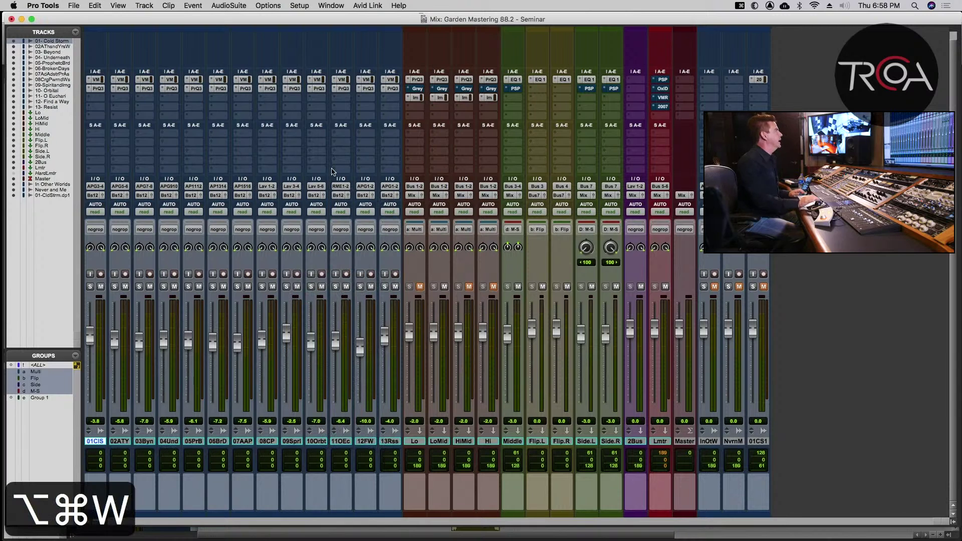
pyautogui.click(417, 80)
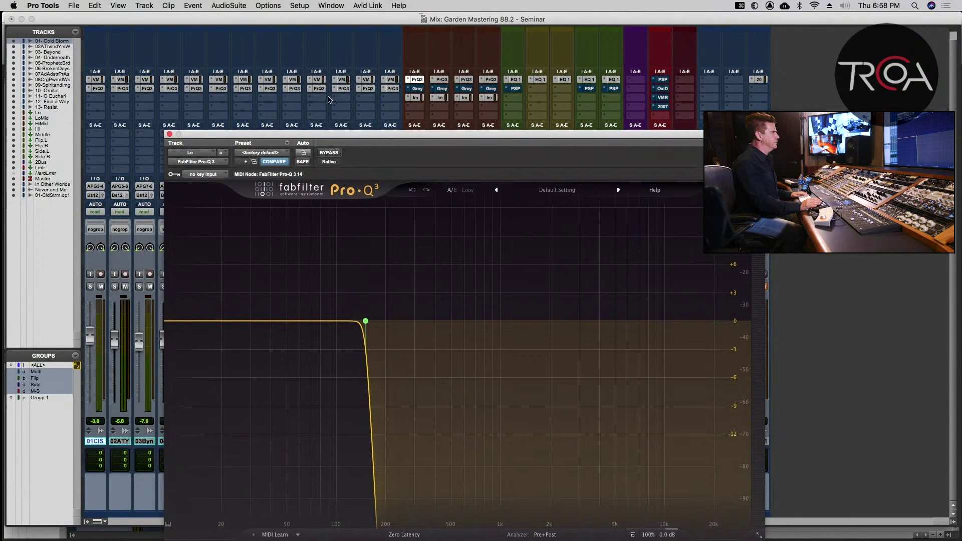
pyautogui.click(170, 135)
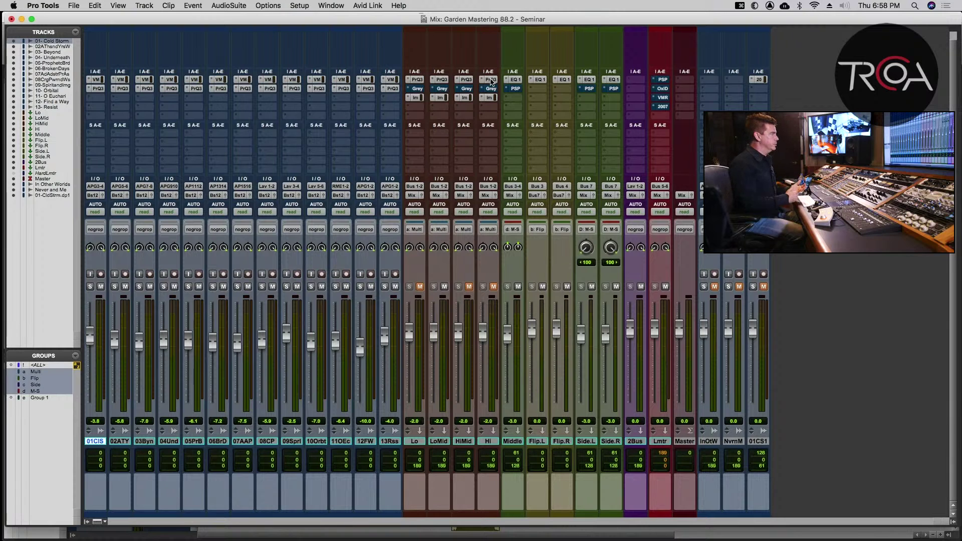
pyautogui.click(469, 286)
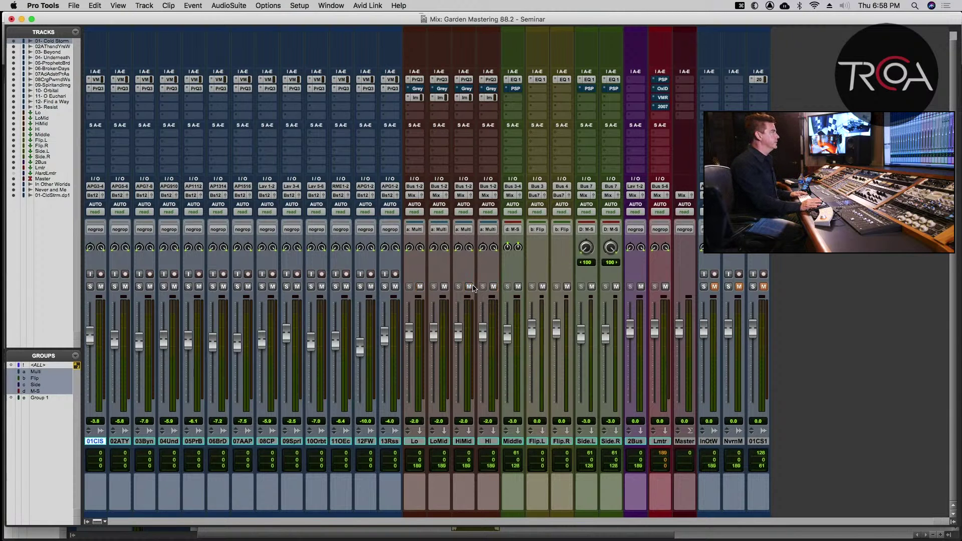
# - Start playback, select all song tracks from 01CIS through 13Rss, and save the session
pyautogui.press('super+s')
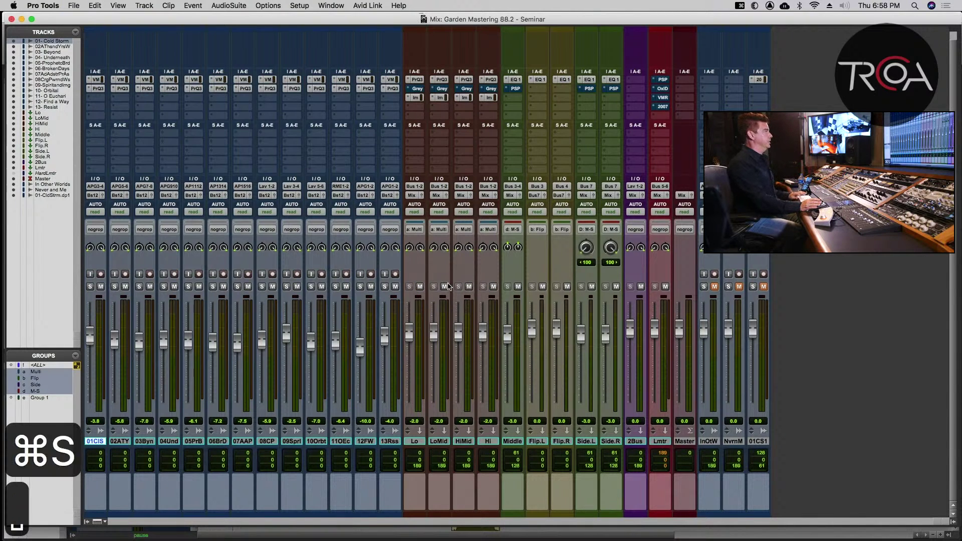
pyautogui.press('space')
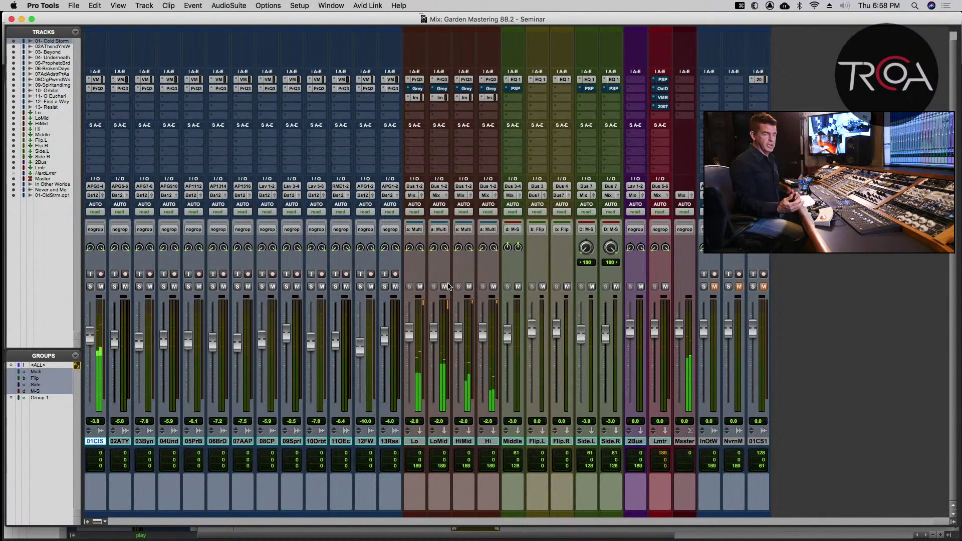
pyautogui.press('super+s')
pyautogui.click(389, 441)
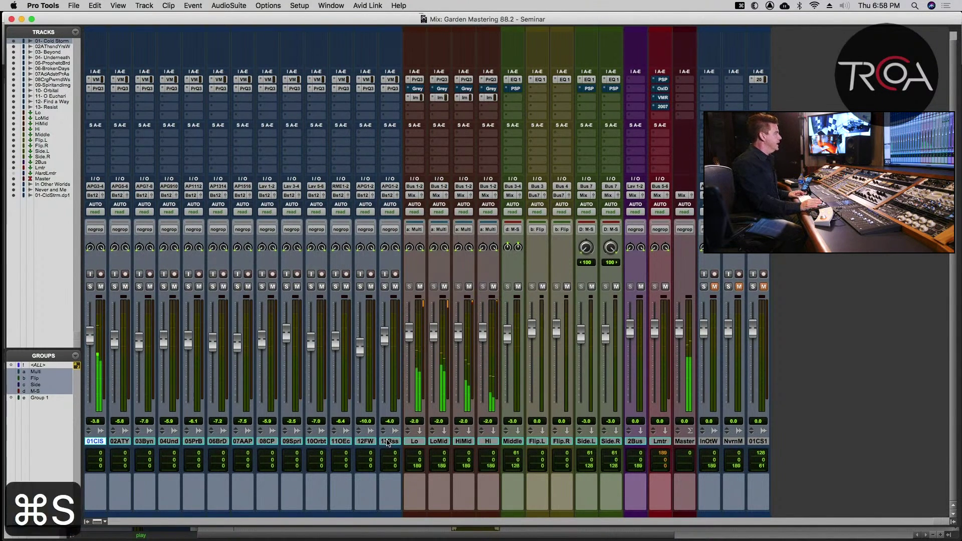
pyautogui.keyDown('shift'); pyautogui.click(95, 442); pyautogui.keyUp('shift')
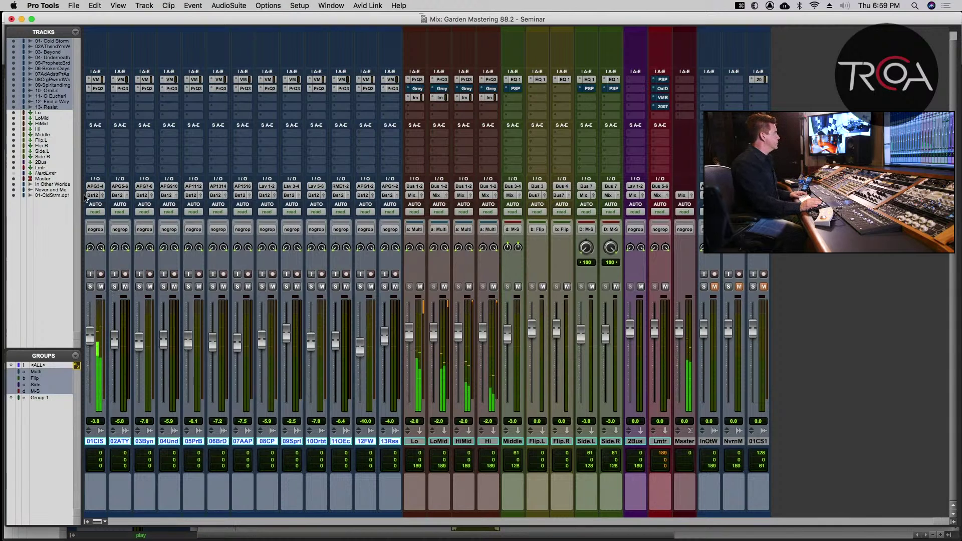
pyautogui.press('super+s')
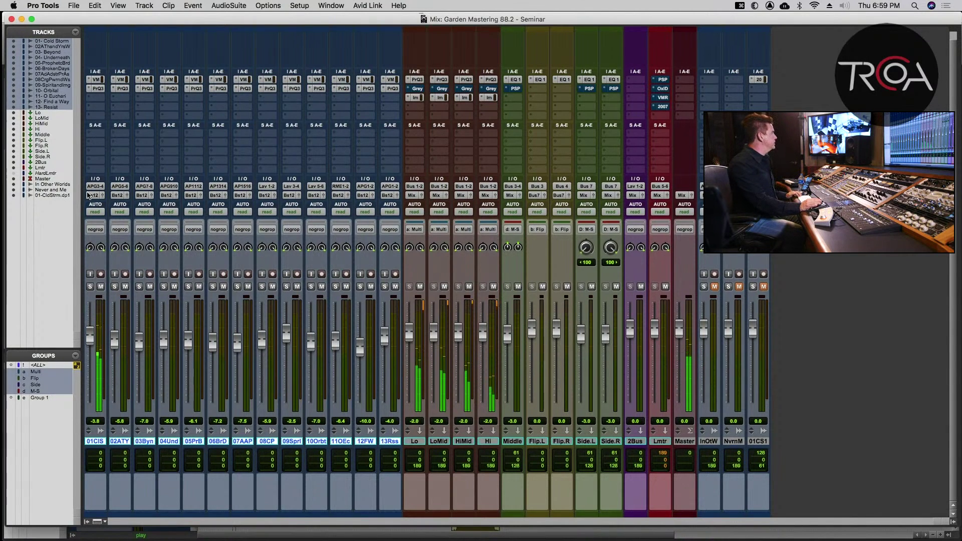
# - Route the outputs of all selected song tracks directly to Mix (Stereo) -> Lav 1-2, bypassing the multiband tracks
pyautogui.click(88, 195)
pyautogui.moveTo(112, 196)
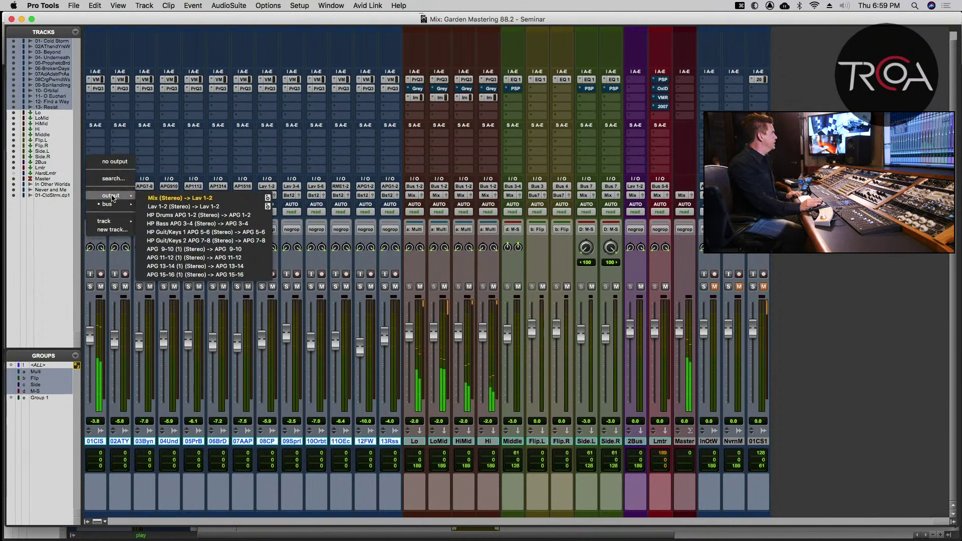
pyautogui.keyDown('alt'); pyautogui.click(162, 198); pyautogui.keyUp('alt')
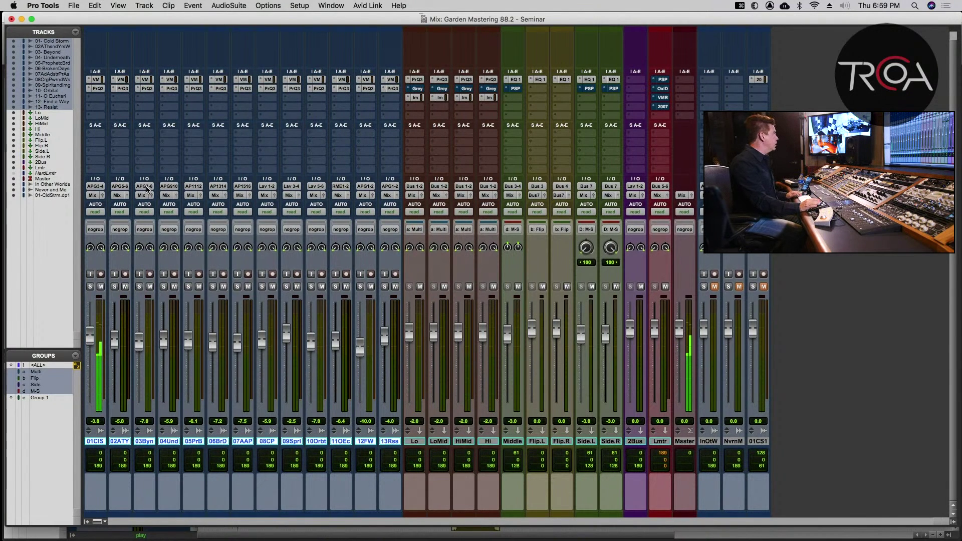
pyautogui.click(92, 195)
pyautogui.moveTo(95, 204)
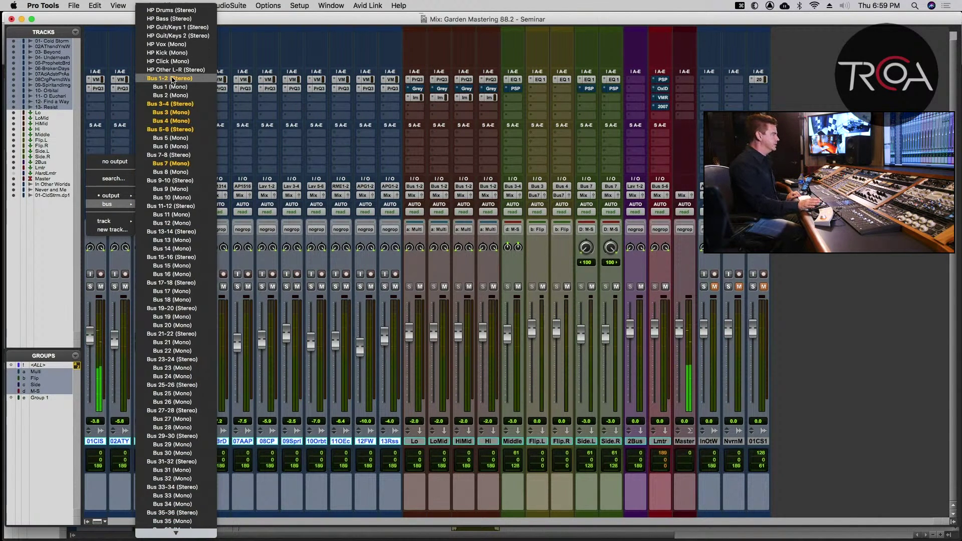
pyautogui.press('space')
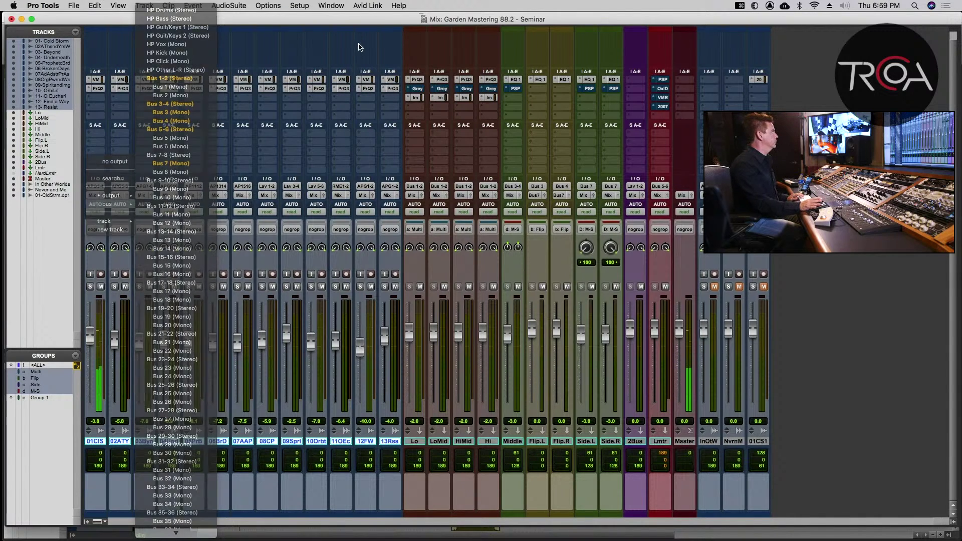
# - Route the outputs of all selected song tracks to Bus 1-2 (Stereo) and save the session
pyautogui.click(93, 194)
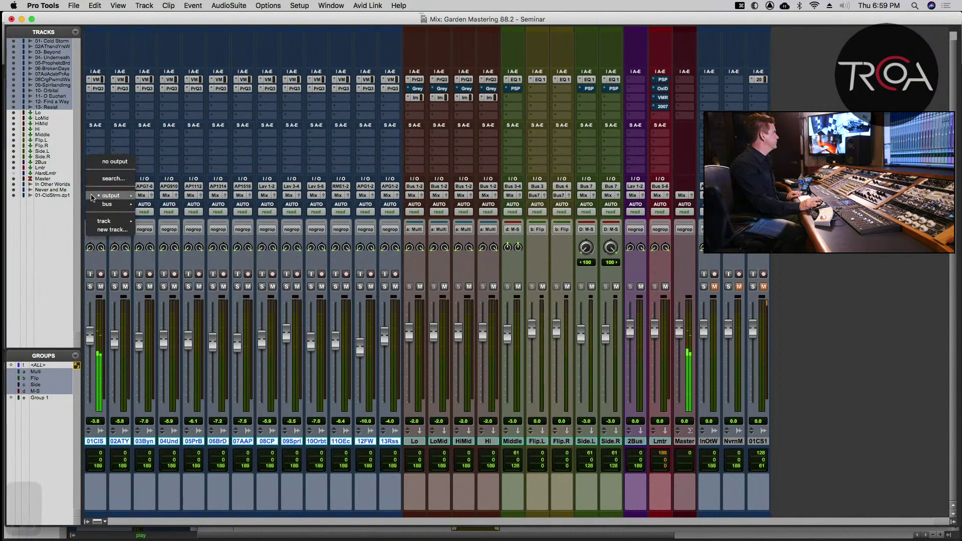
pyautogui.moveTo(103, 205)
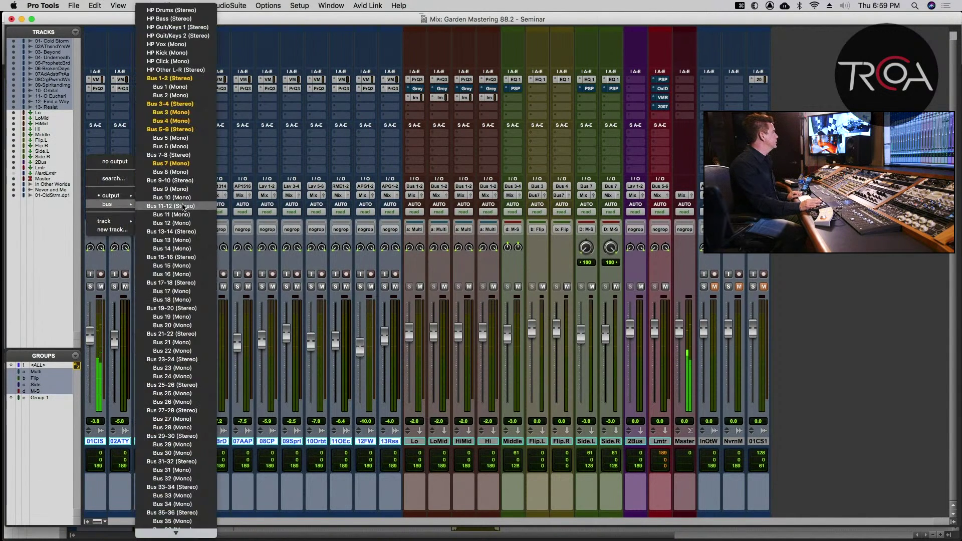
pyautogui.keyDown('alt'); pyautogui.keyDown('shift'); pyautogui.click(169, 79); pyautogui.keyUp('shift'); pyautogui.keyUp('alt')
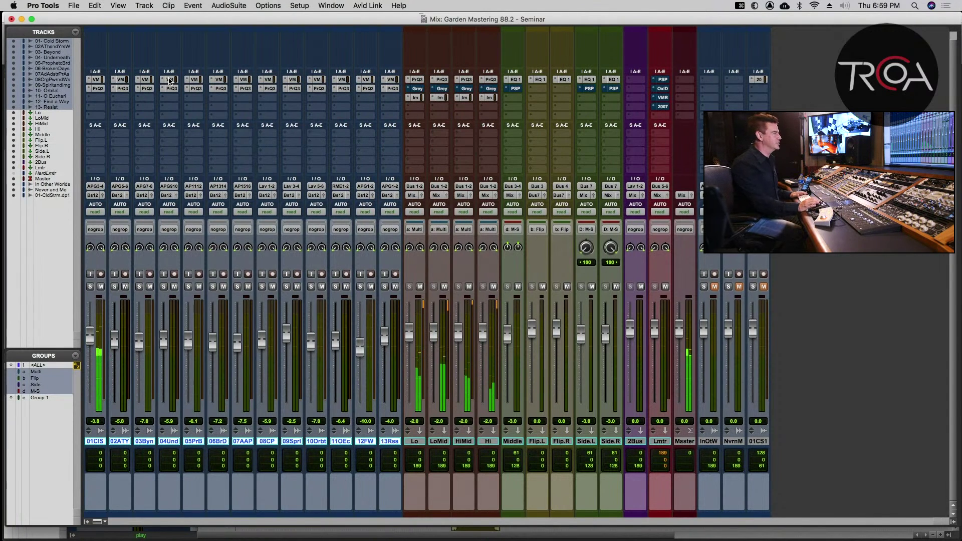
pyautogui.press('super+s')
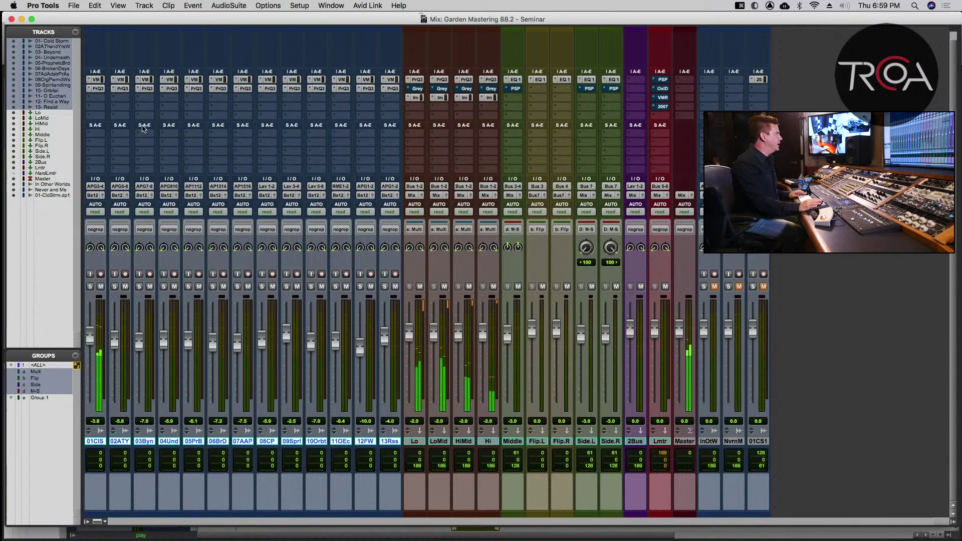
# - Check the song clips in the Edit window, save, return to the Mix window, and stop and restart playback
pyautogui.press('super+equal')
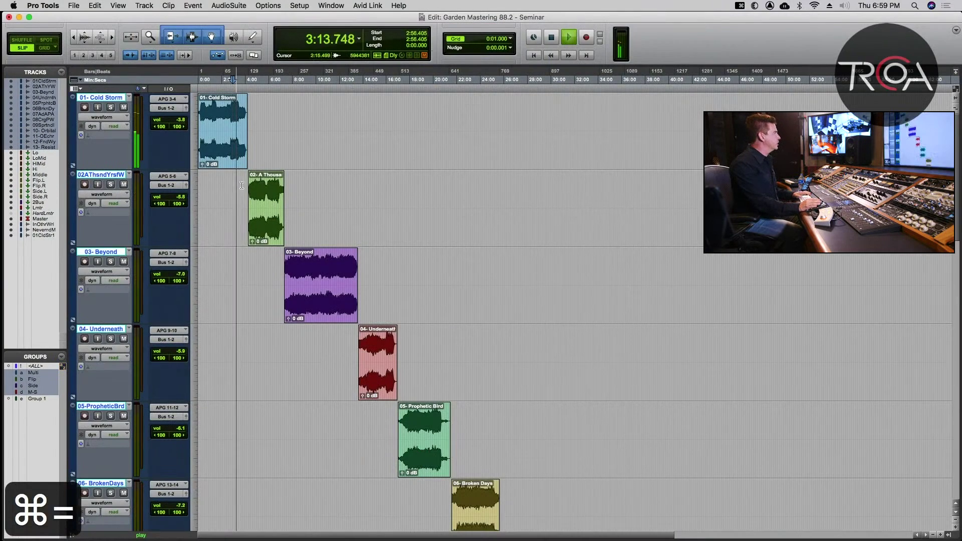
pyautogui.press('super+s')
pyautogui.press('super+equal')
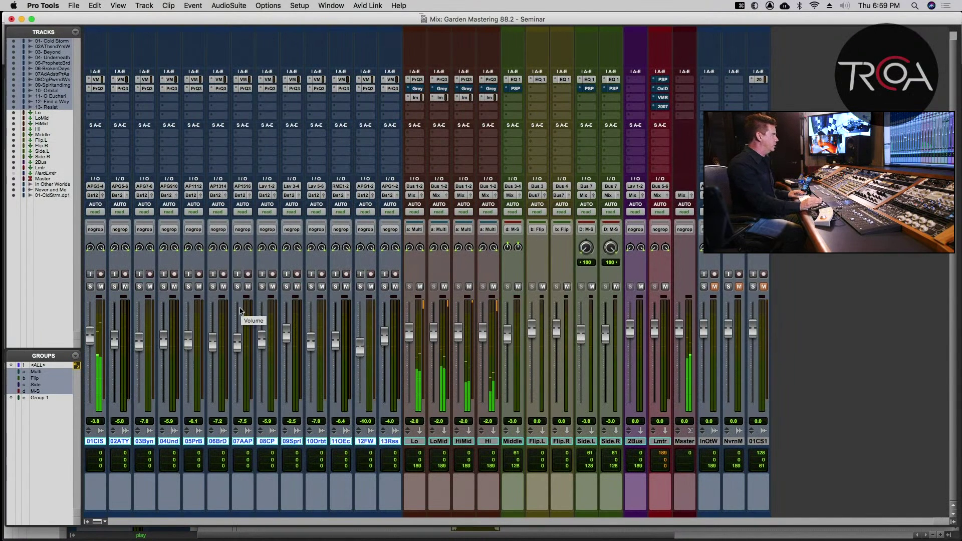
pyautogui.press('space')
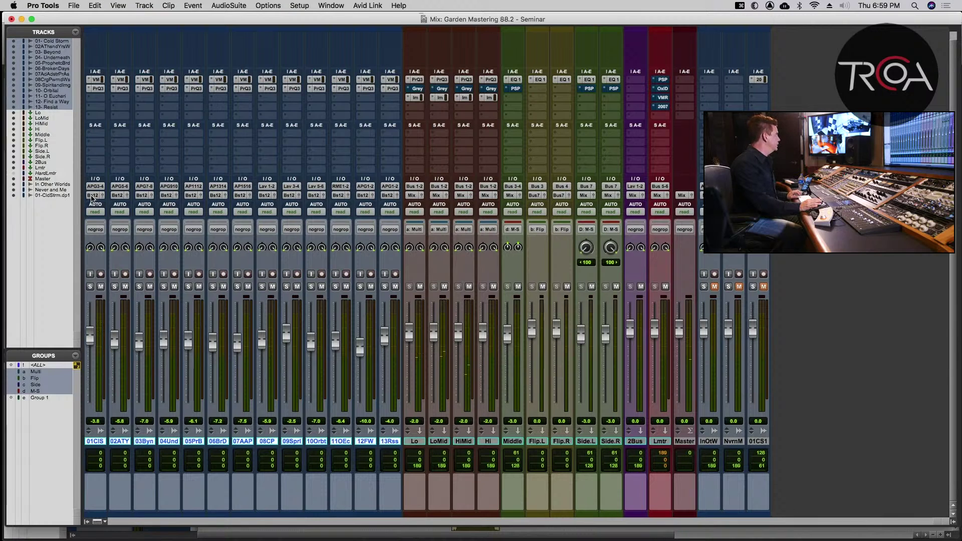
pyautogui.press('space')
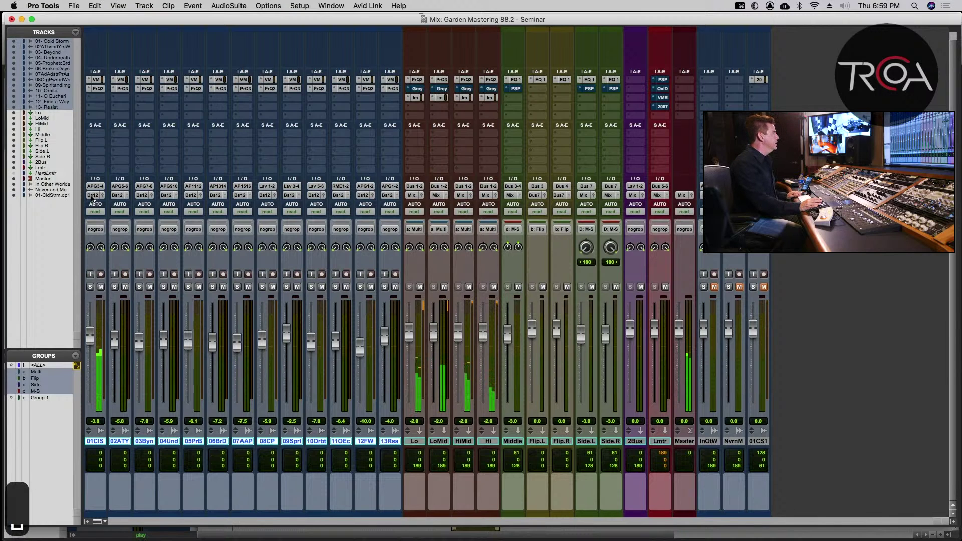
# - Reassign the outputs of all selected song tracks to Mix (Stereo) to hear them again without the multiband tracks
pyautogui.click(93, 195)
pyautogui.moveTo(111, 195)
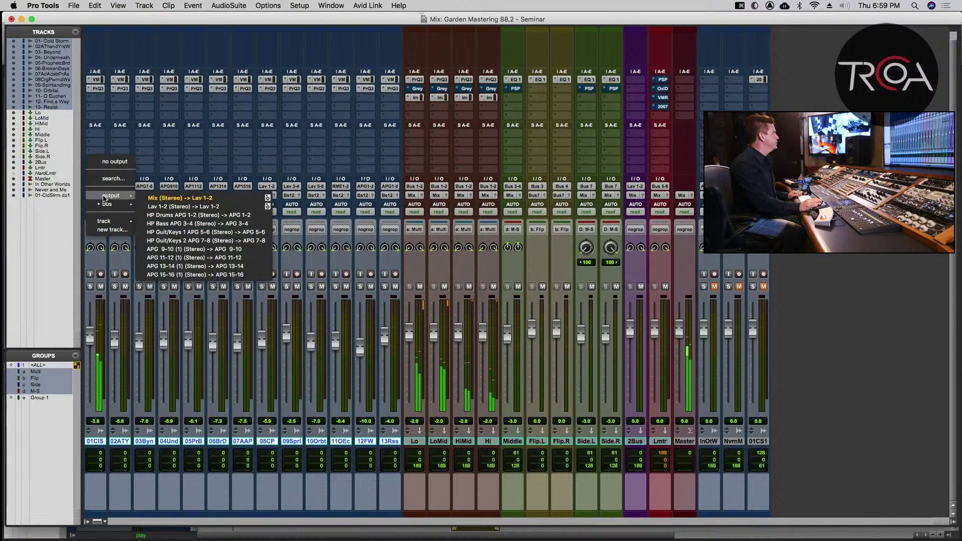
pyautogui.keyDown('alt'); pyautogui.click(173, 198); pyautogui.keyUp('alt')
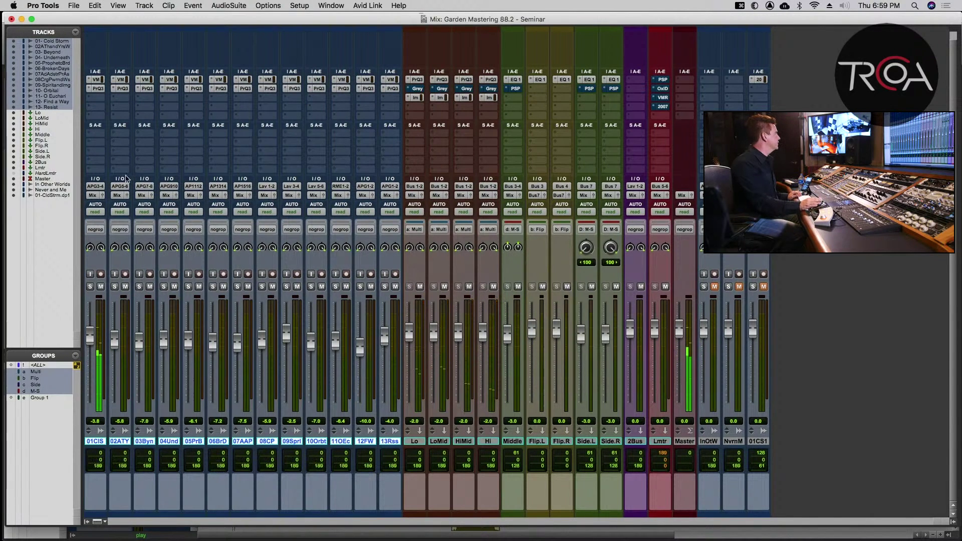
# - Route the outputs of all the selected song tracks to Bus 1-2 (Stereo) and stop playback
pyautogui.click(92, 195)
pyautogui.moveTo(93, 204)
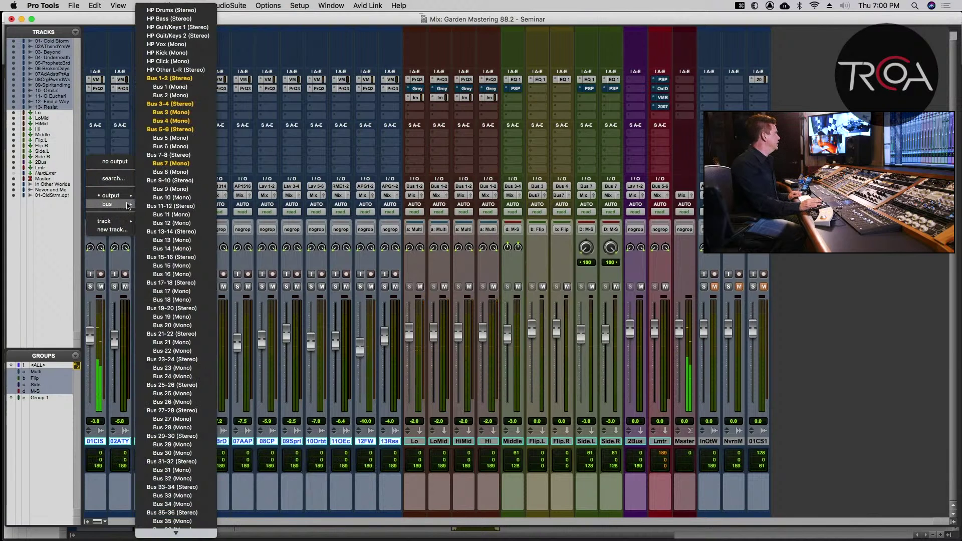
pyautogui.keyDown('alt'); pyautogui.keyDown('shift'); pyautogui.click(160, 80); pyautogui.keyUp('shift'); pyautogui.keyUp('alt')
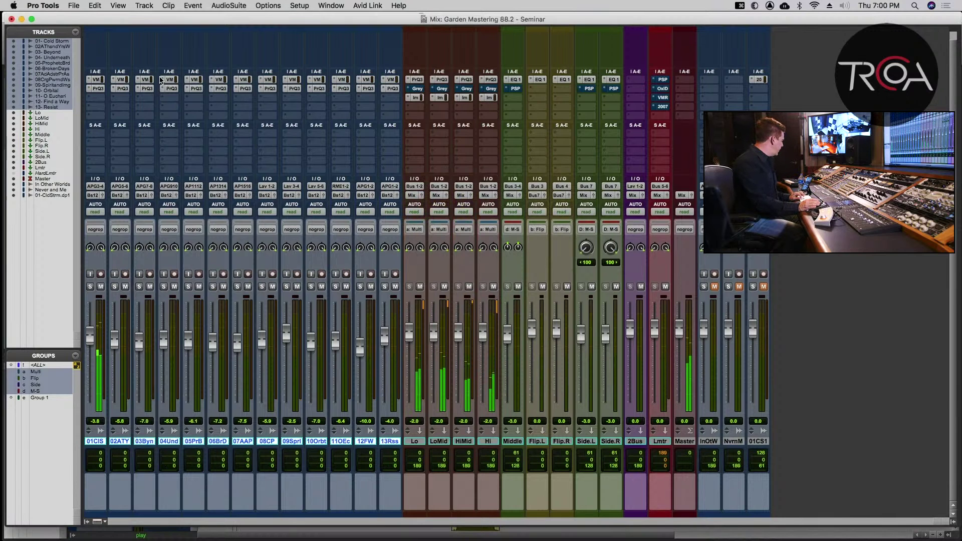
pyautogui.press('space')
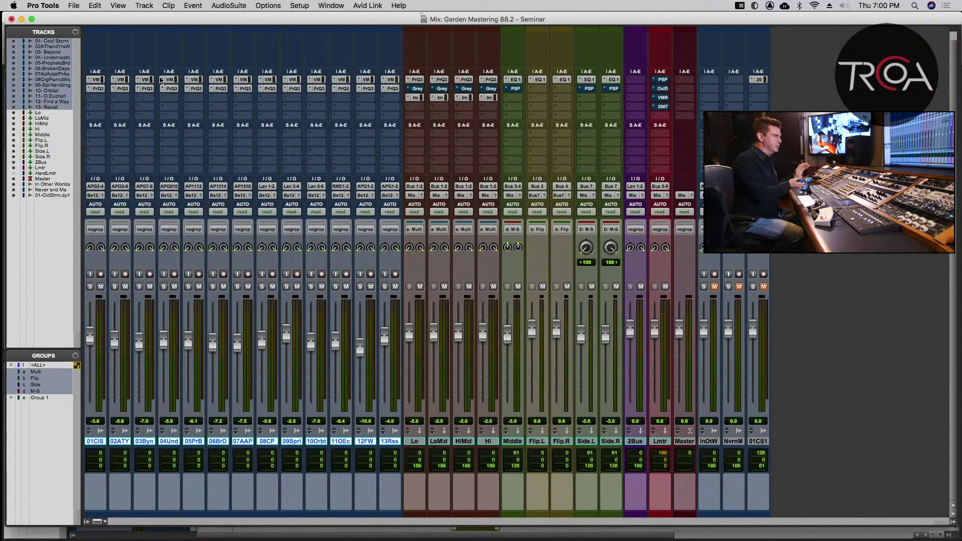
# - Deselect all the song tracks and save the session
pyautogui.press('super+s')
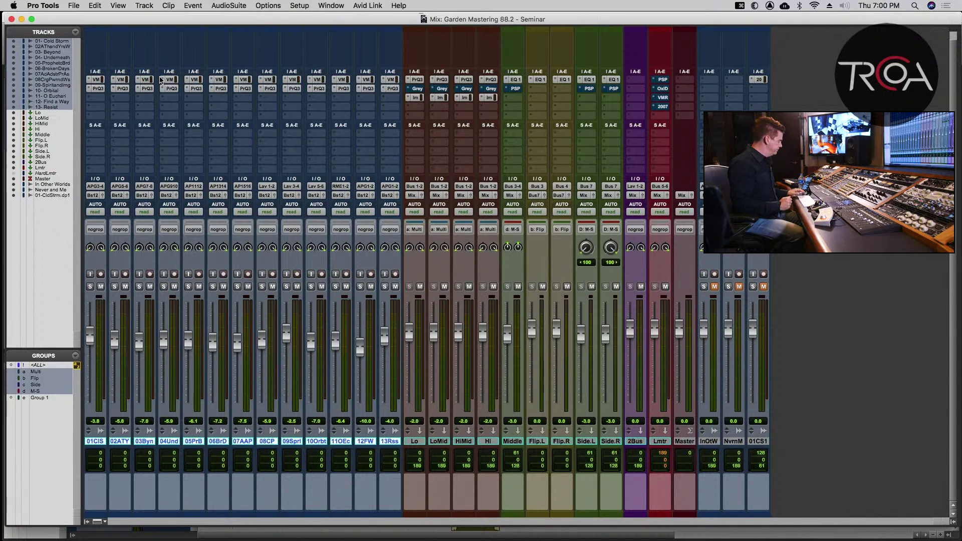
pyautogui.press('super+s')
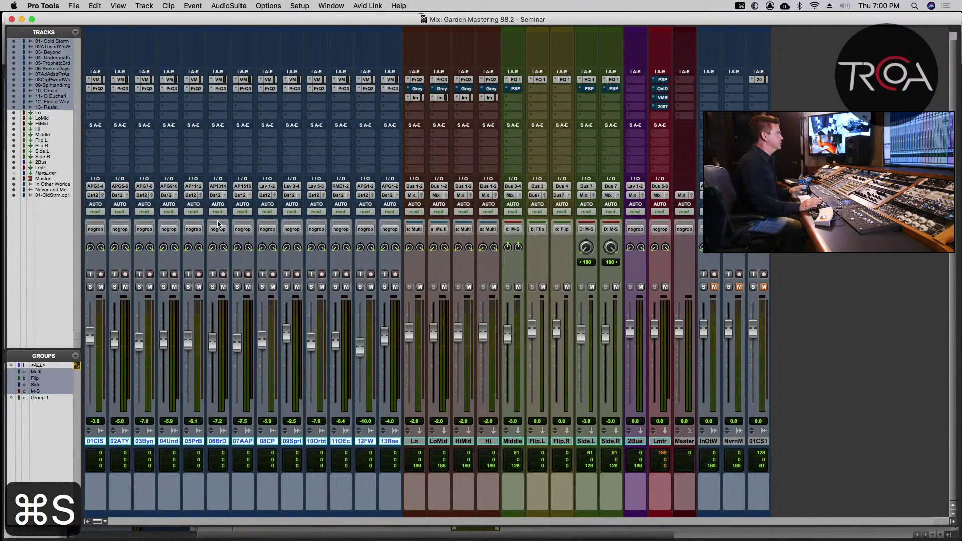
pyautogui.keyDown('alt'); pyautogui.click(388, 439); pyautogui.keyUp('alt')
pyautogui.press('super+s')
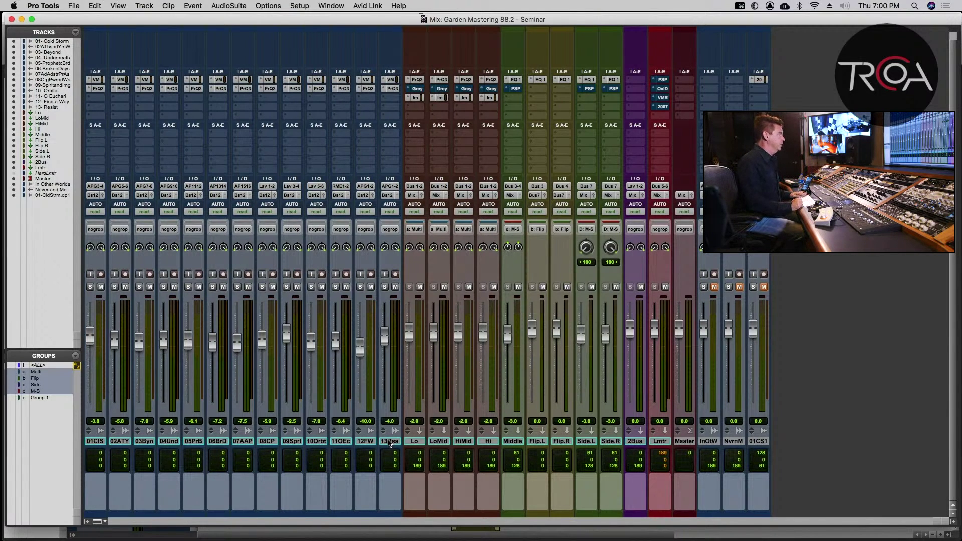
pyautogui.press('super+s')
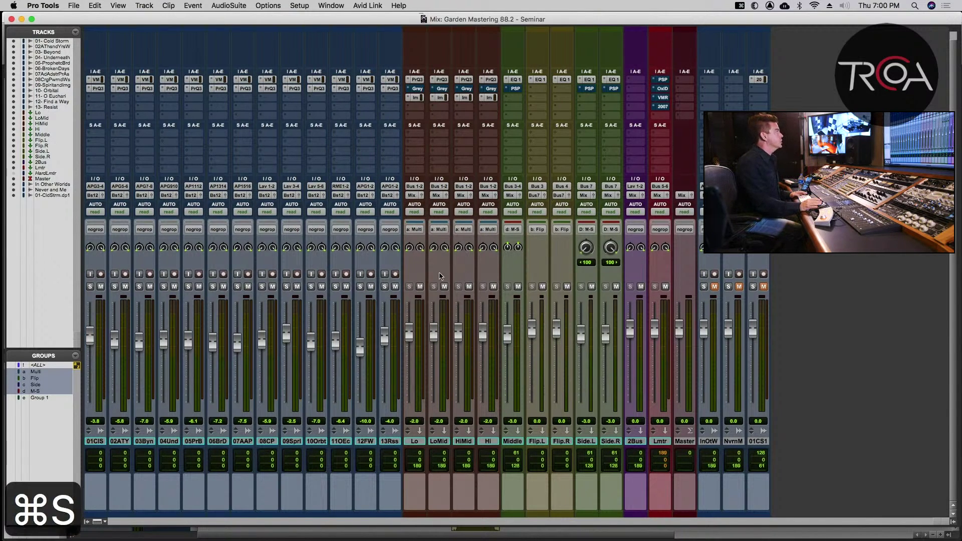
# - Examine the settings of the Impact compressor and the bypassed FG-Grey compressor inserted on the Lo track
pyautogui.click(415, 98)
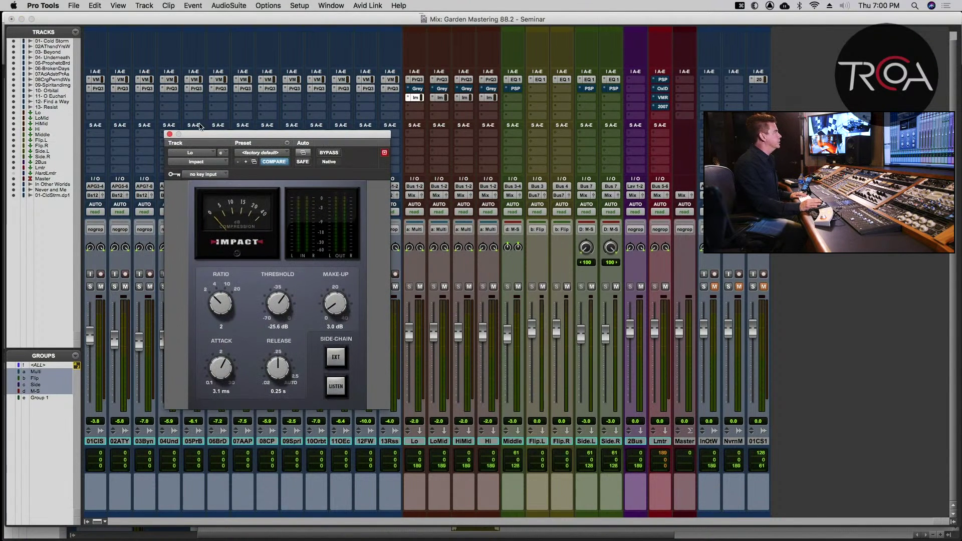
pyautogui.click(169, 134)
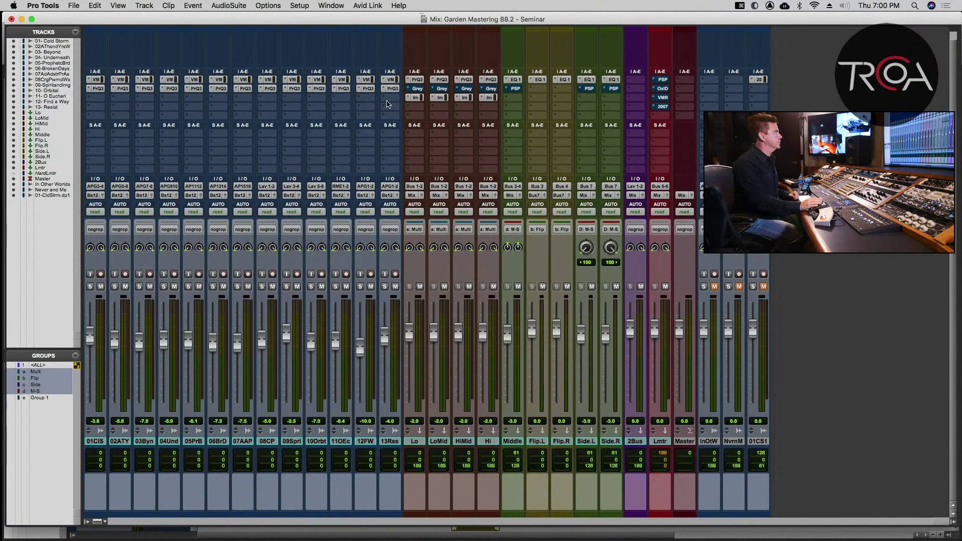
pyautogui.click(415, 88)
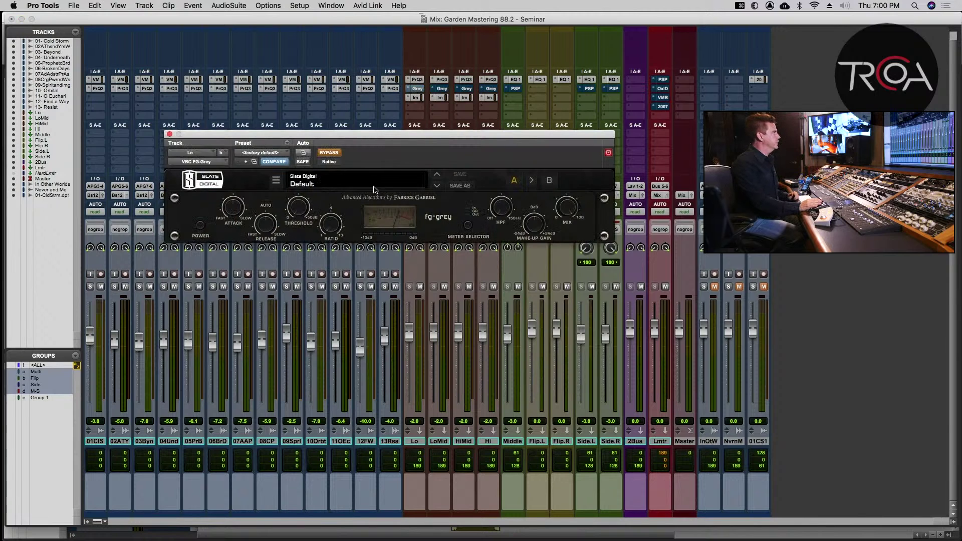
pyautogui.moveTo(372, 134); pyautogui.dragTo(457, 233)
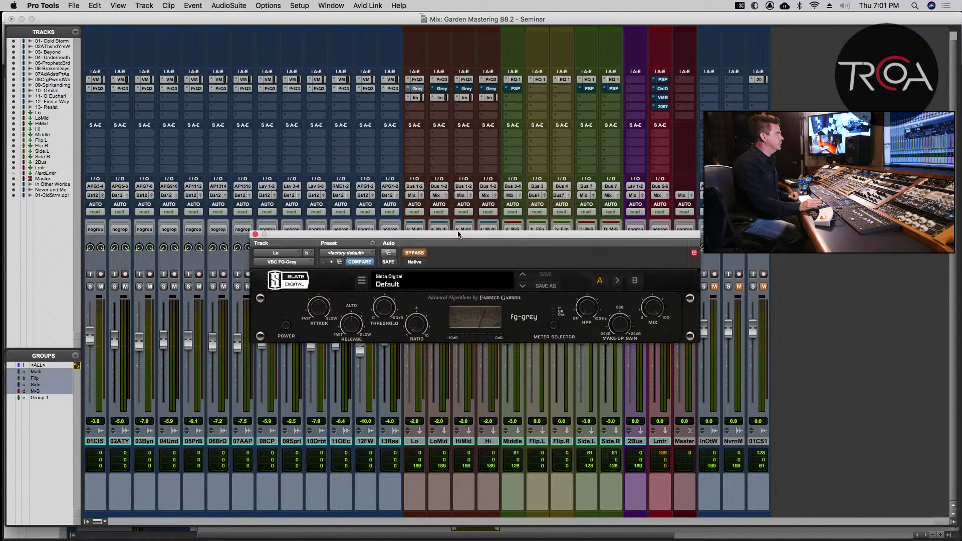
pyautogui.click(256, 235)
pyautogui.click(418, 97)
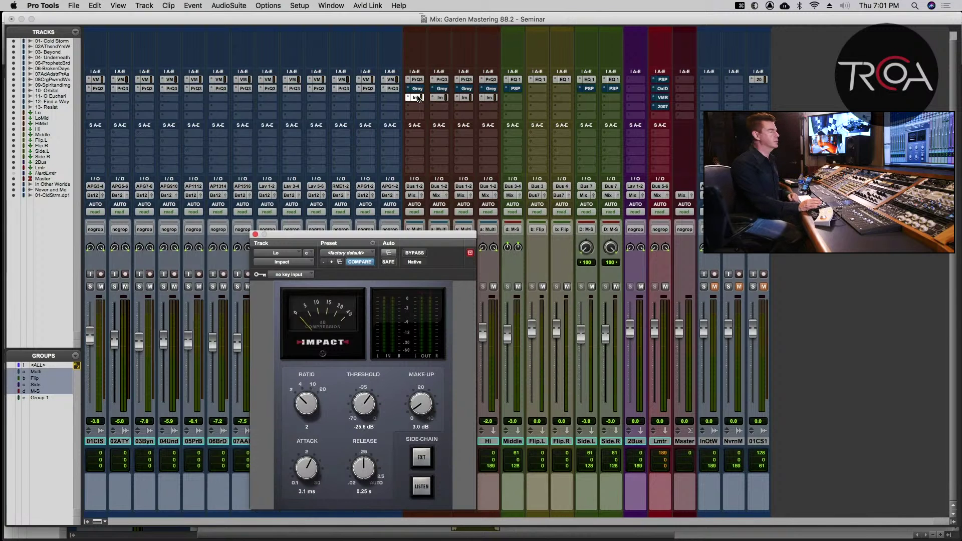
pyautogui.click(418, 98)
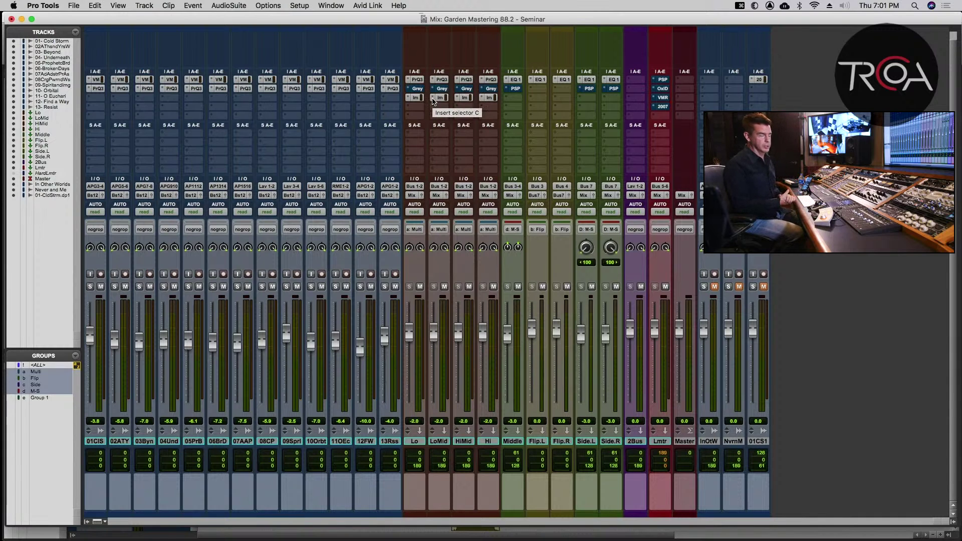
pyautogui.click(415, 97)
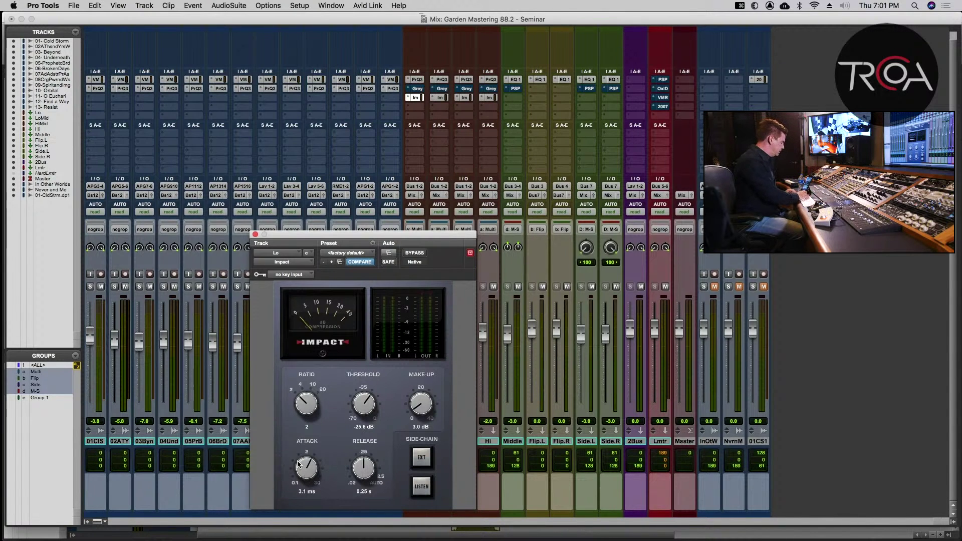
pyautogui.press('alt+super+w')
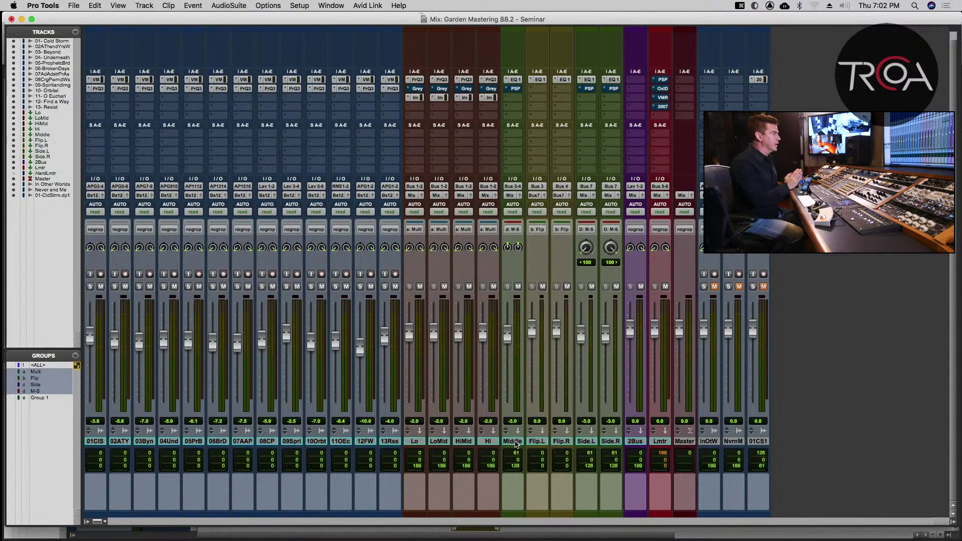
# - Select the Lo, LoMid, HiMid and Hi tracks and route their outputs to Bus 3-4 (Stereo)
pyautogui.click(516, 443)
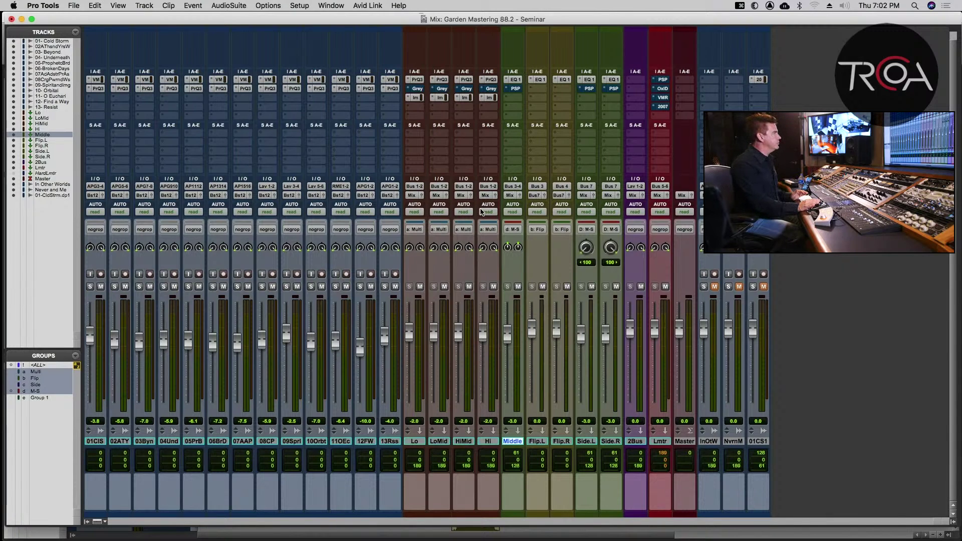
pyautogui.click(488, 442)
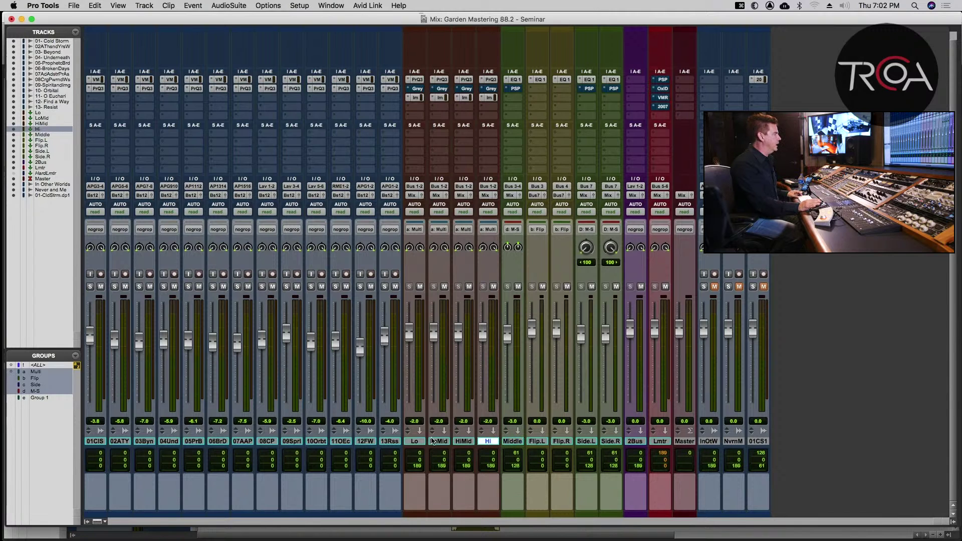
pyautogui.keyDown('shift'); pyautogui.click(414, 441); pyautogui.keyUp('shift')
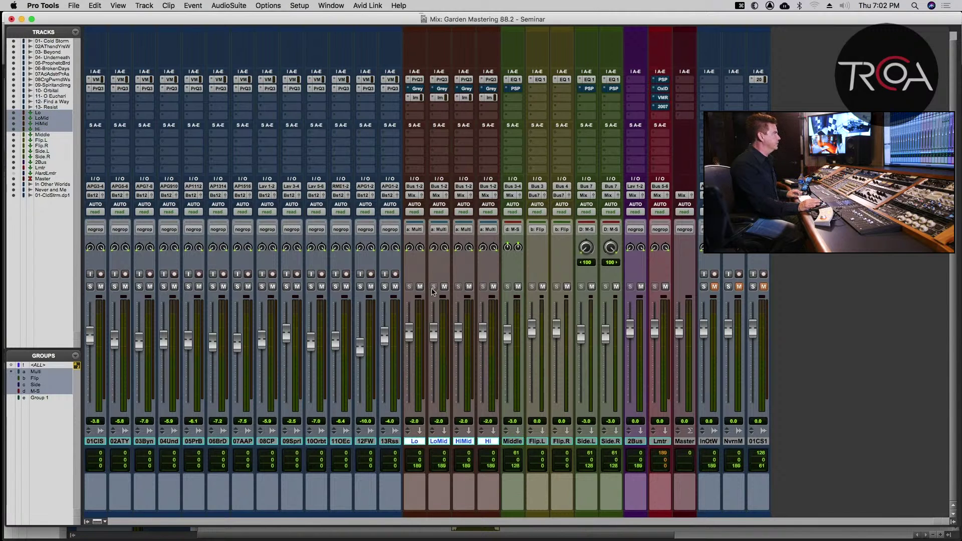
pyautogui.click(412, 196)
pyautogui.moveTo(426, 204)
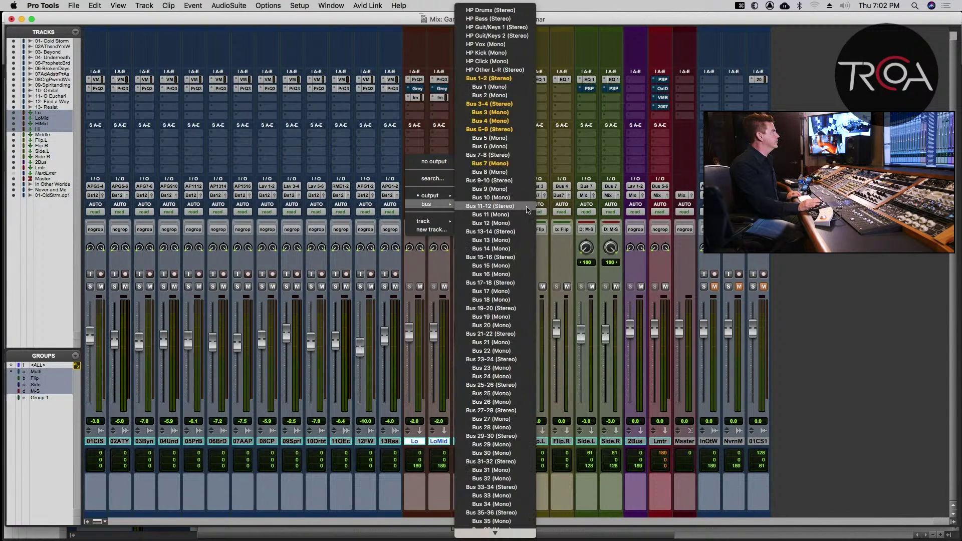
pyautogui.click(489, 79)
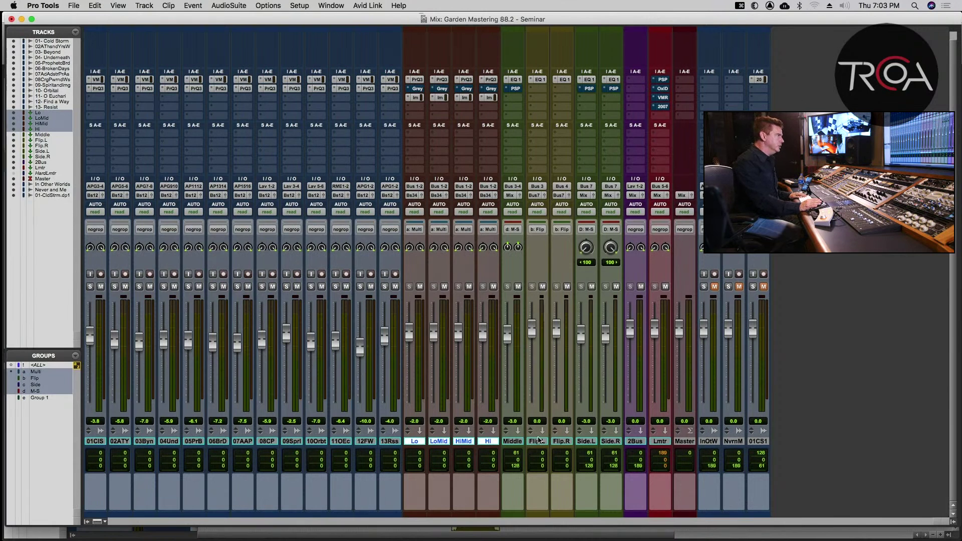
# - Select the Flip.L and Flip.R tracks and route their outputs to Bus 7 (Mono)
pyautogui.click(537, 441)
pyautogui.keyDown('shift'); pyautogui.click(560, 441); pyautogui.keyUp('shift')
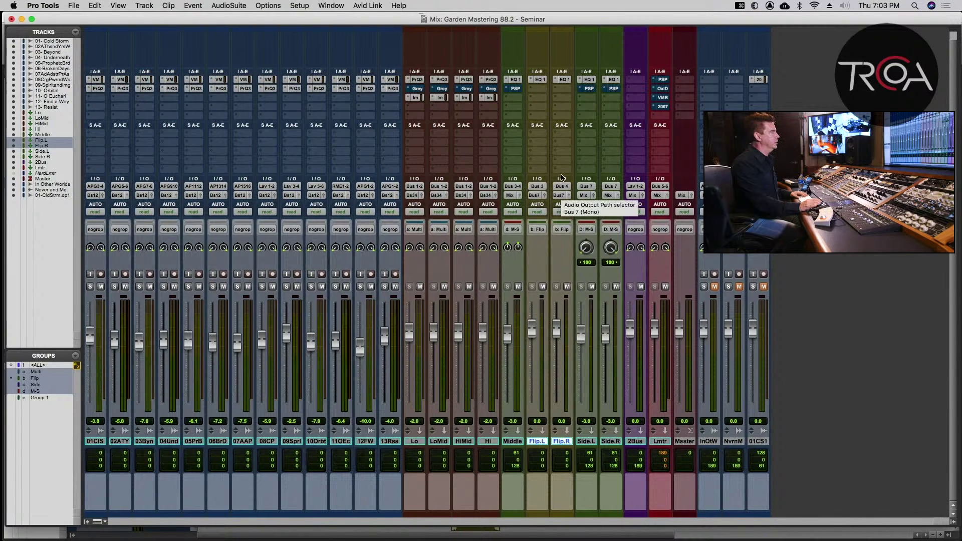
# - Examine the EQ3 1-Band inserts on the Flip.R and Side.R tracks
pyautogui.click(564, 80)
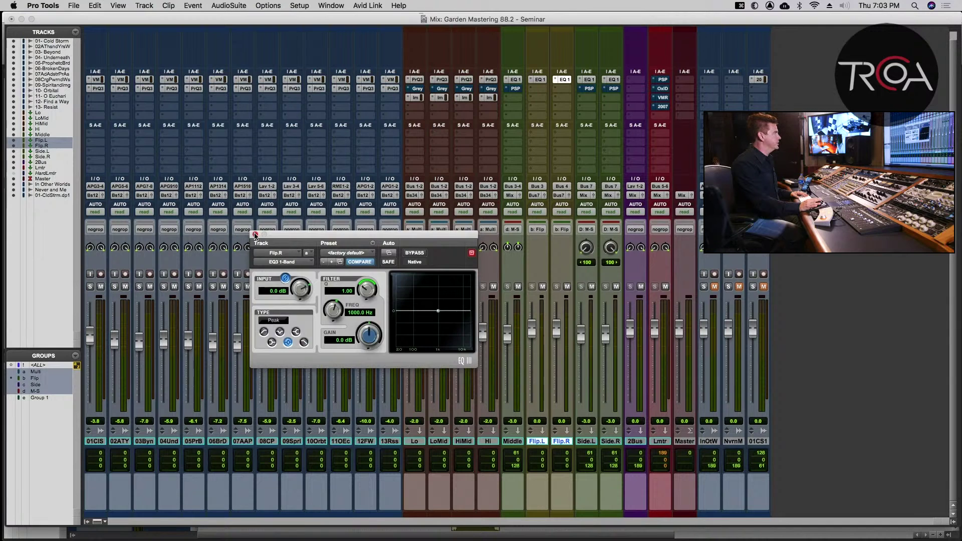
pyautogui.click(254, 235)
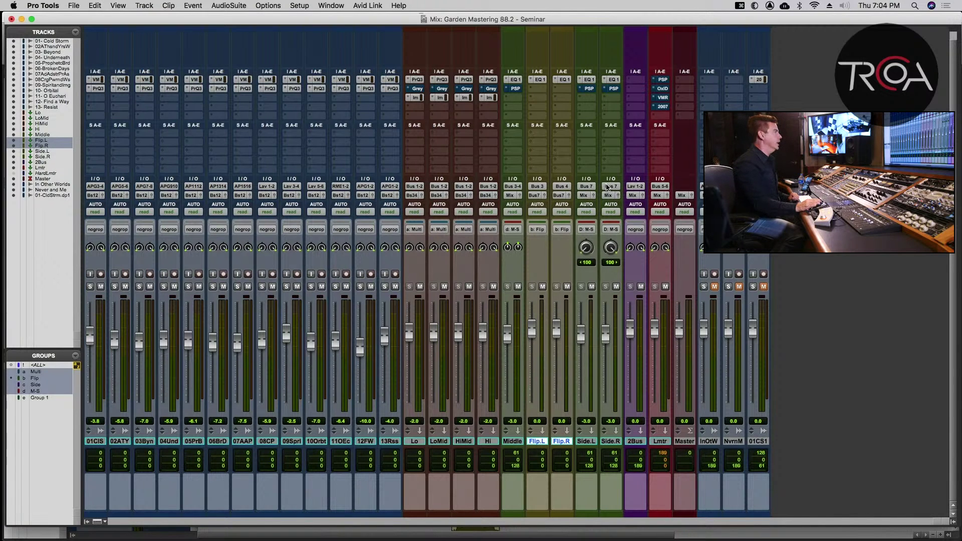
pyautogui.click(614, 80)
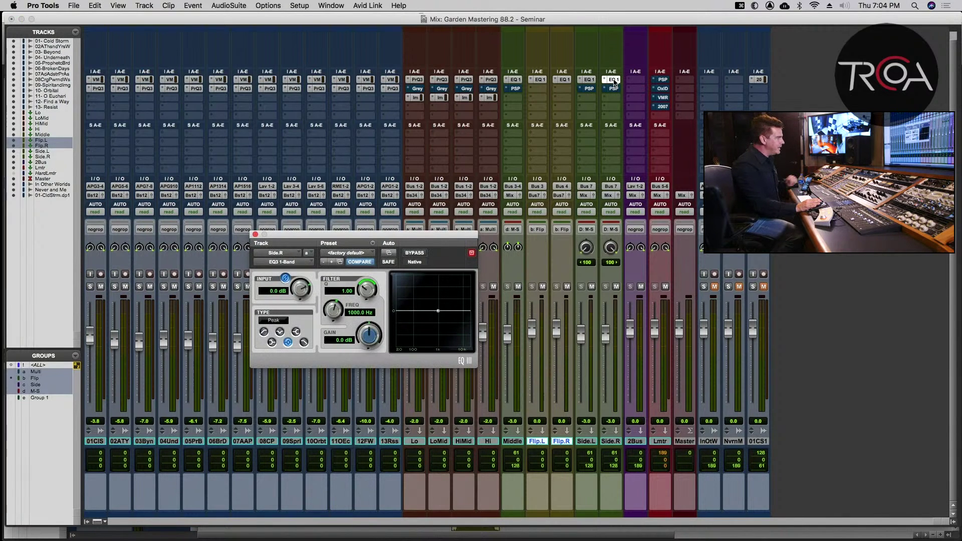
pyautogui.click(614, 80)
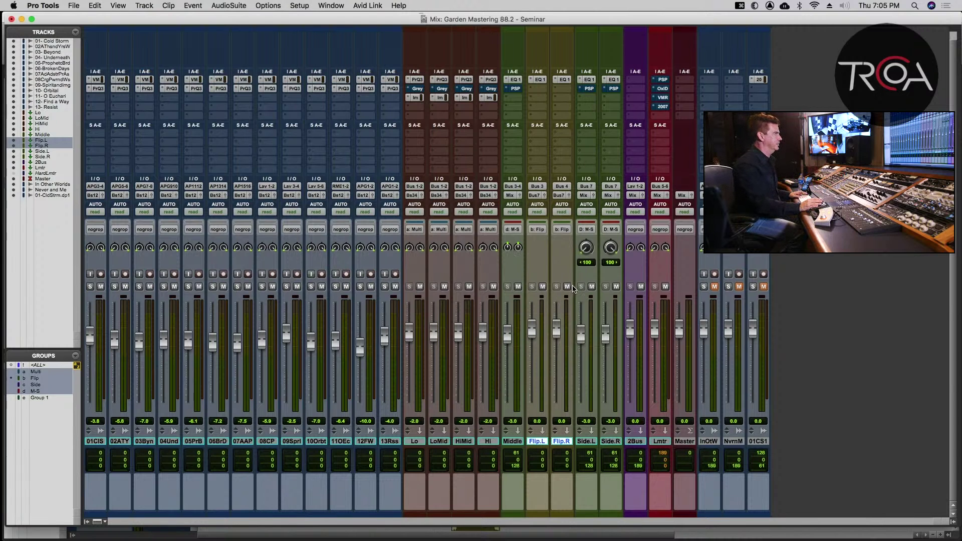
# - Play the session and mute the Side.L and Side.R tracks to audition the middle signal
pyautogui.press('super+s')
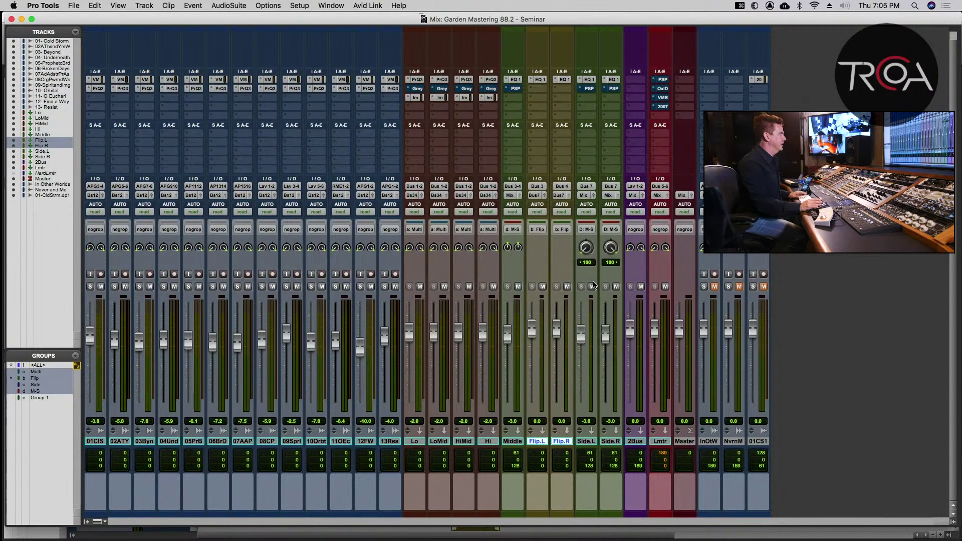
pyautogui.press('space')
pyautogui.press('super+s')
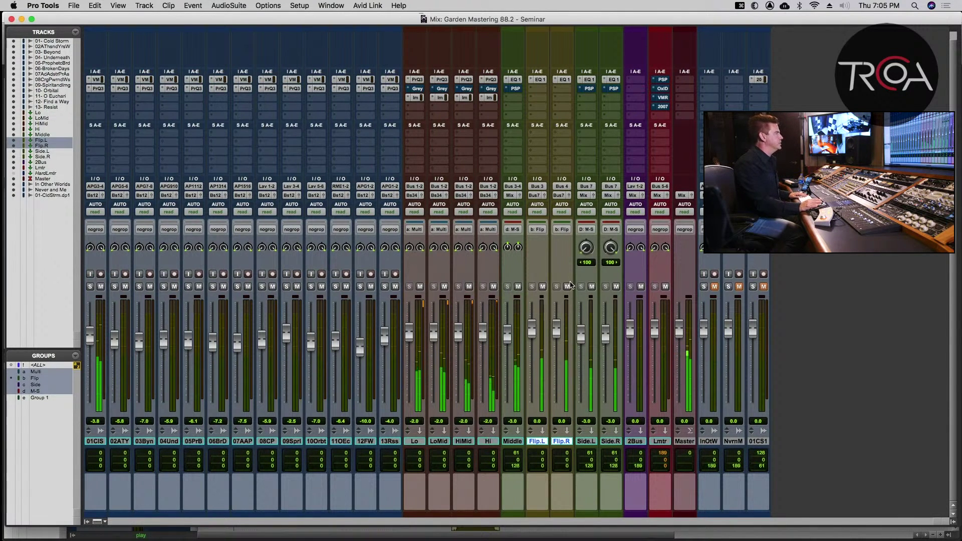
pyautogui.click(592, 287)
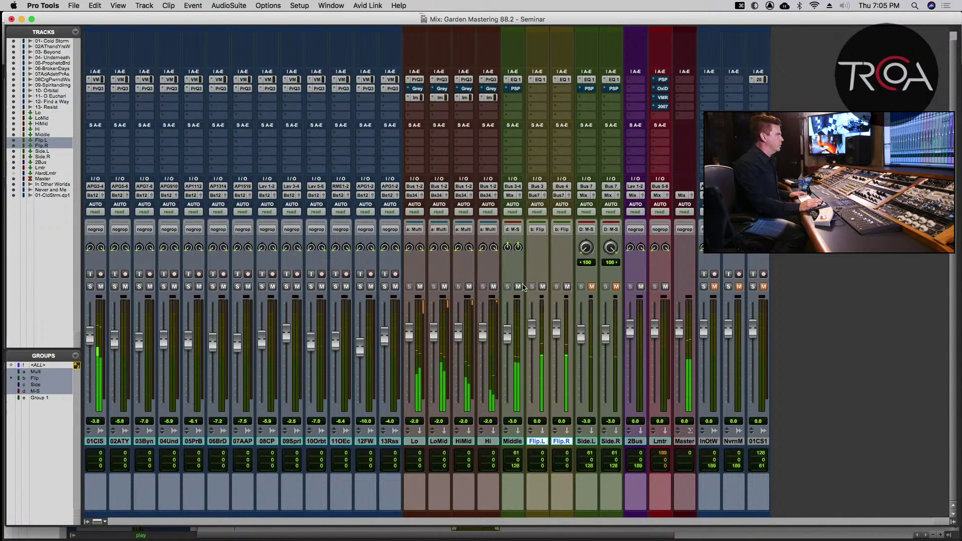
pyautogui.press('super+s')
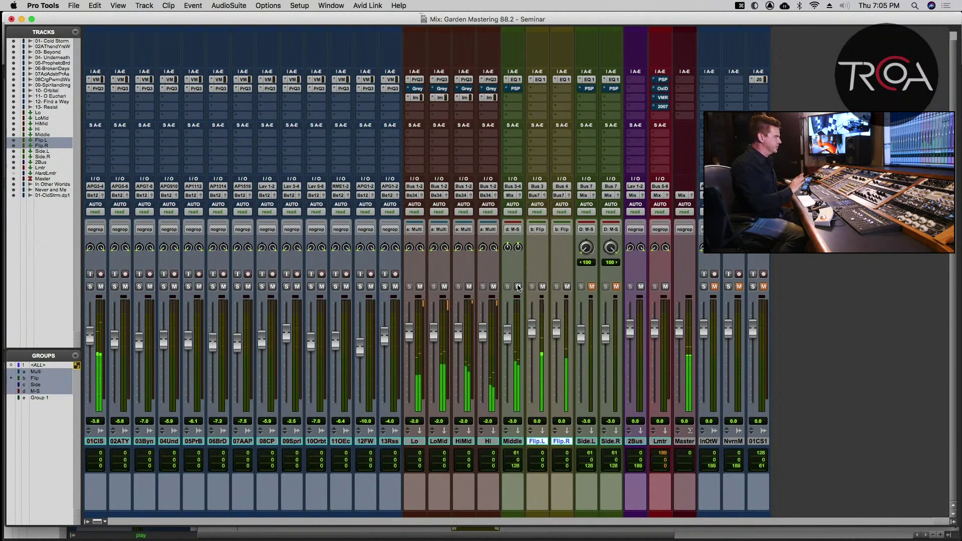
# - Mute the Middle track and unmute Side.L and Side.R to audition only the side signal
pyautogui.click(518, 287)
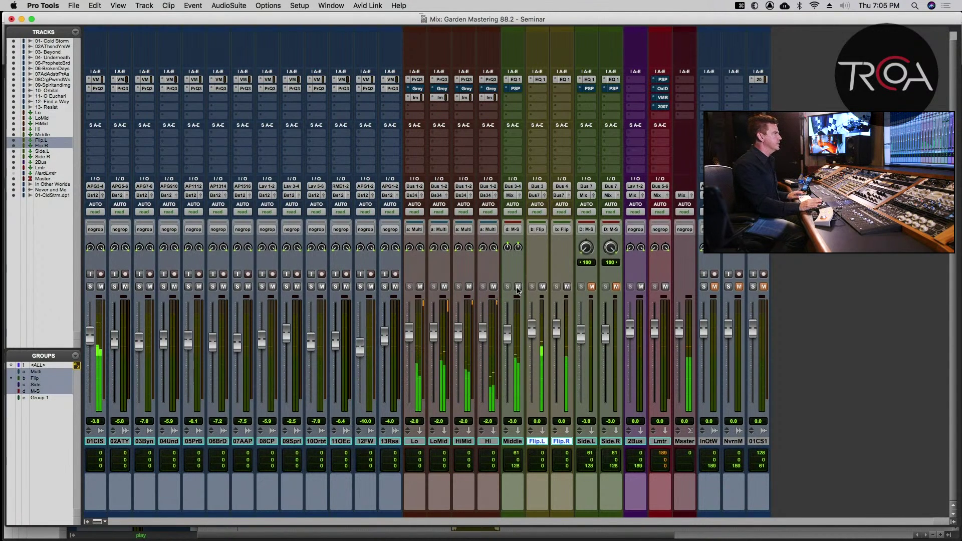
pyautogui.click(591, 288)
pyautogui.click(615, 288)
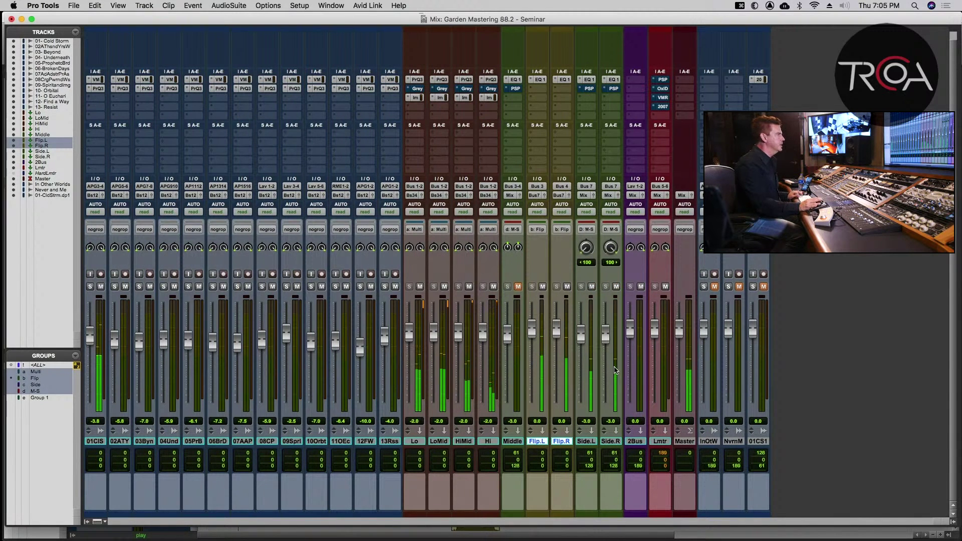
# - Save the session with playback stopped, and restart playback of the side signal
pyautogui.press('super+s')
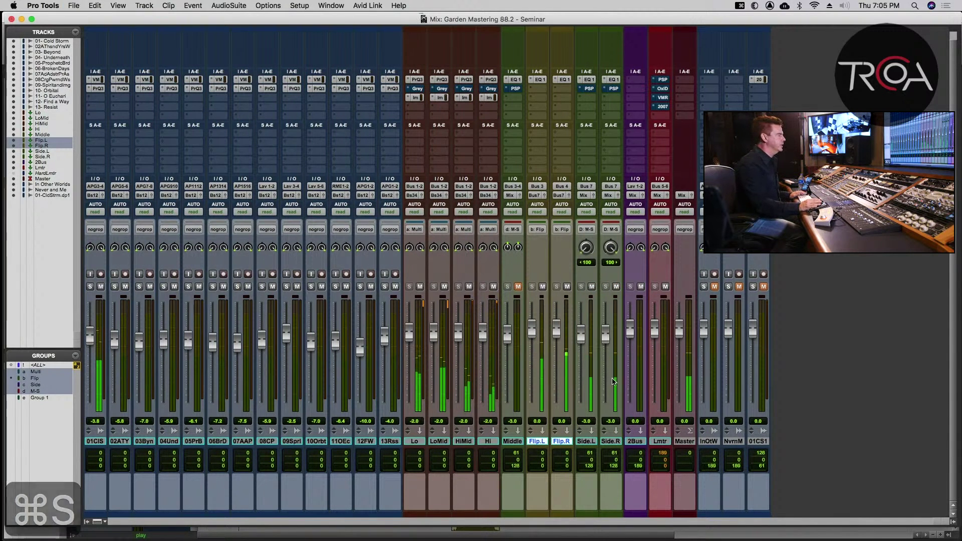
pyautogui.press('space')
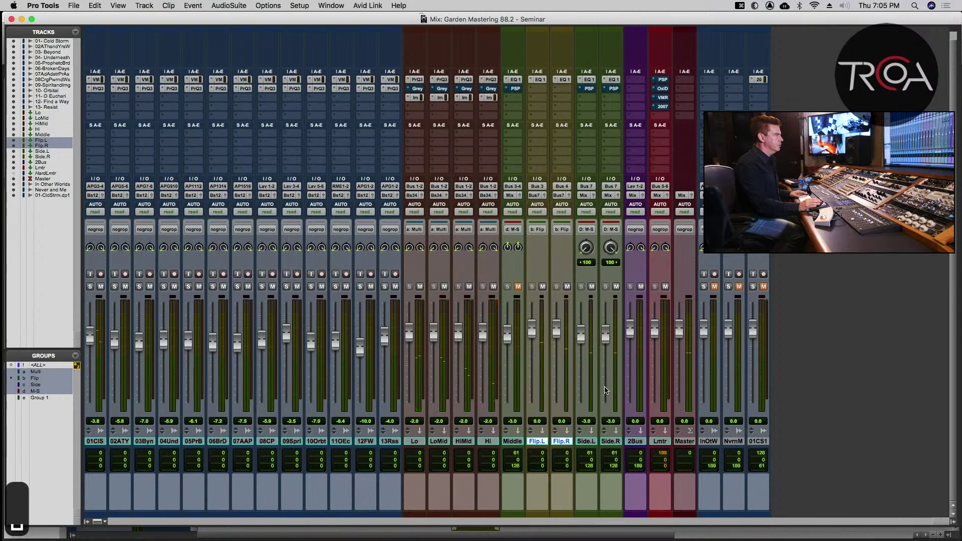
pyautogui.press('super+s')
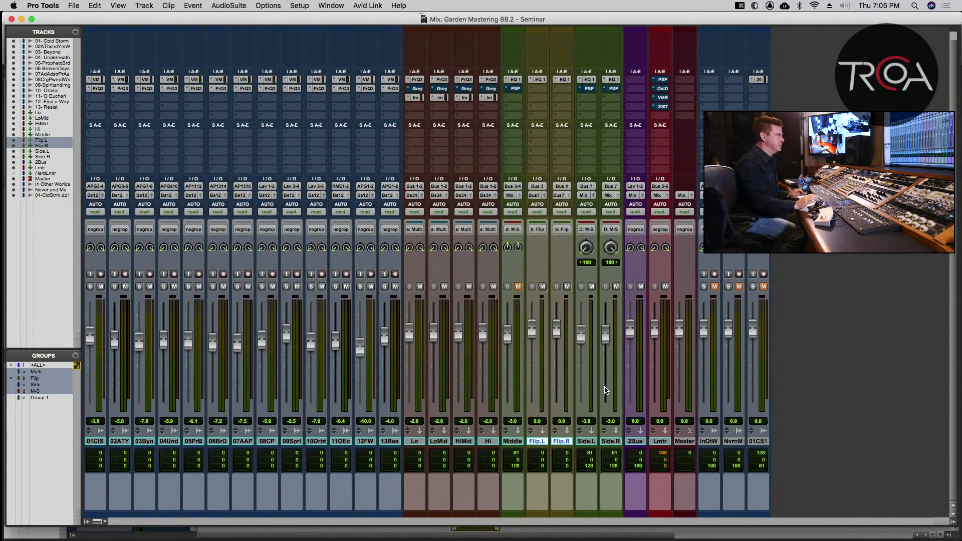
pyautogui.press('space')
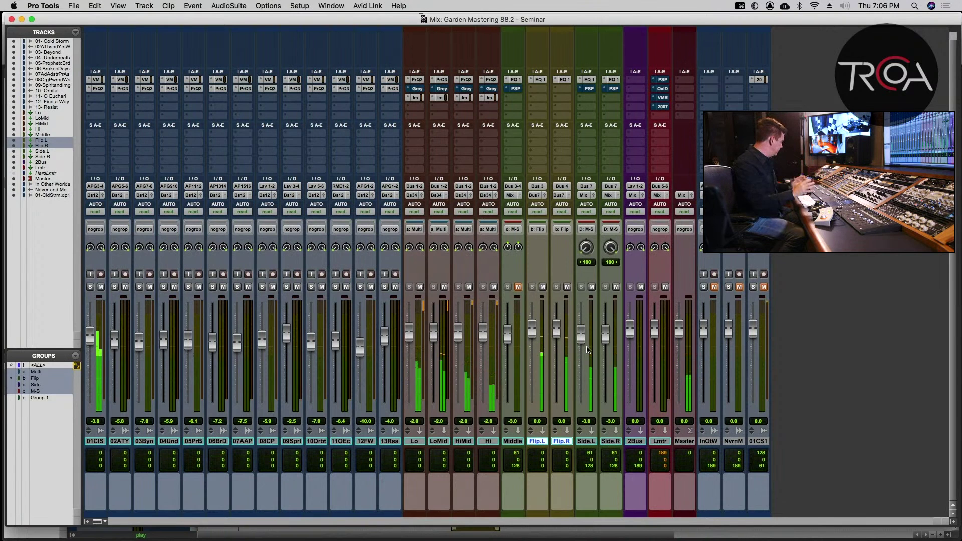
# - Stop playback, unmute the Middle track, save the session, and play the middle and side signals together
pyautogui.press('super+s')
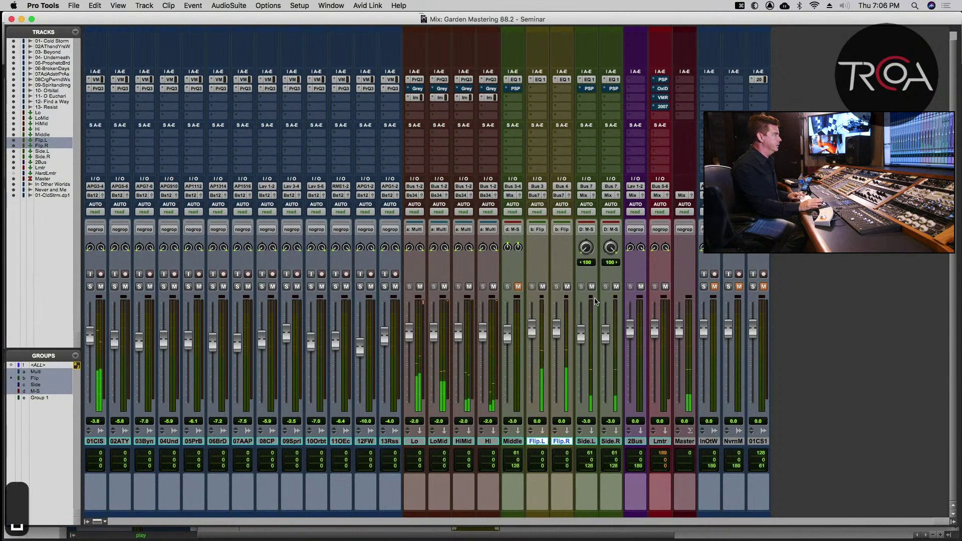
pyautogui.press('space')
pyautogui.press('super+s')
pyautogui.click(517, 287)
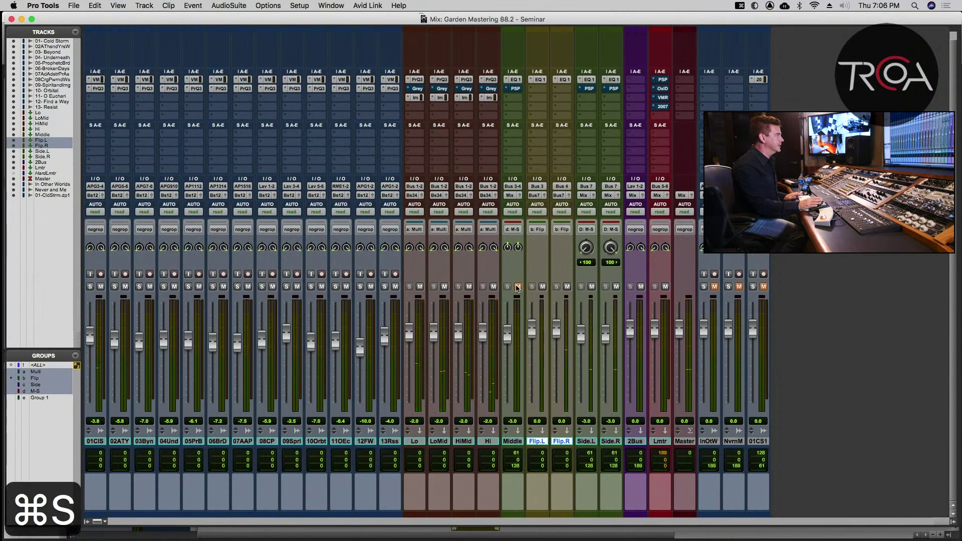
pyautogui.press('super+s')
pyautogui.press('space')
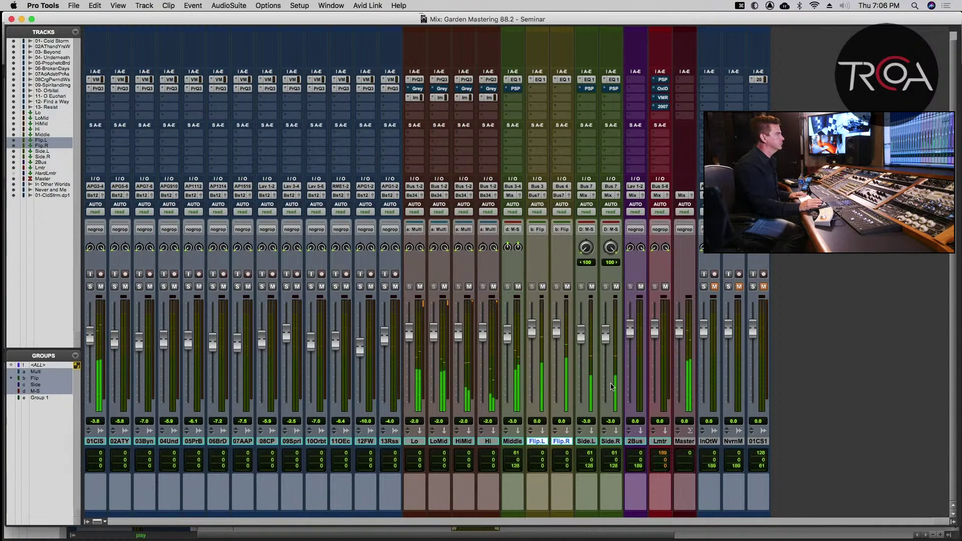
pyautogui.press('super+s')
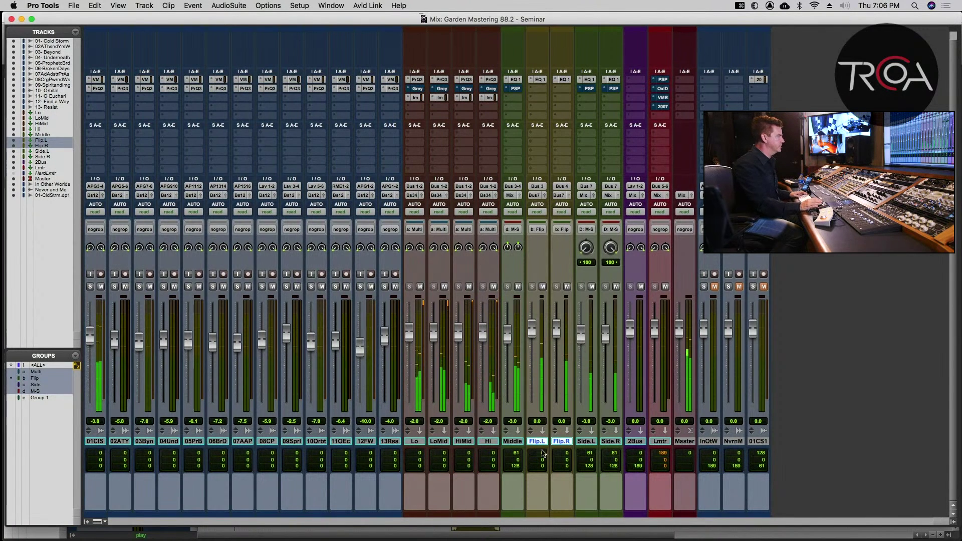
# - Select the Lo, LoMid, HiMid and Hi tracks, save the session, and route their outputs directly to Mix
pyautogui.press('super+s')
pyautogui.click(485, 441)
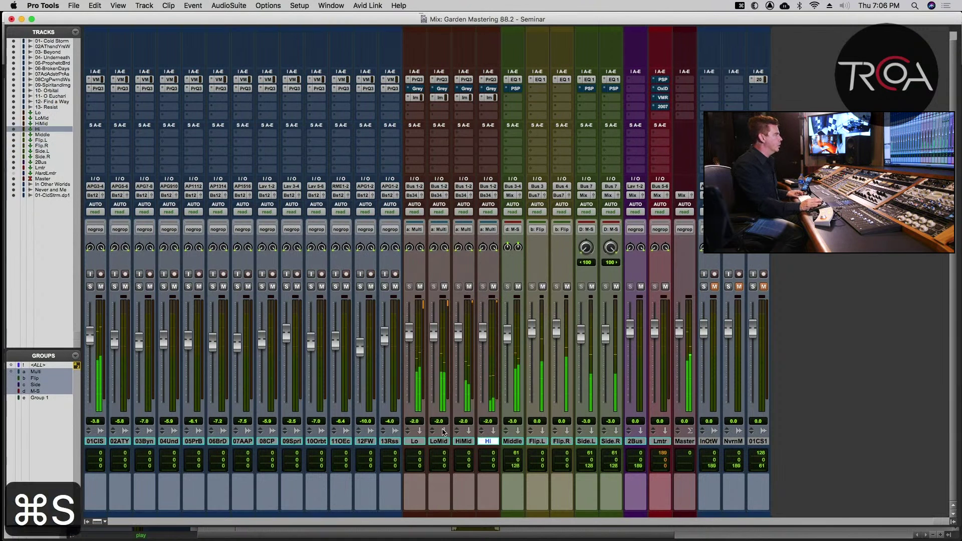
pyautogui.keyDown('shift'); pyautogui.click(415, 441); pyautogui.keyUp('shift')
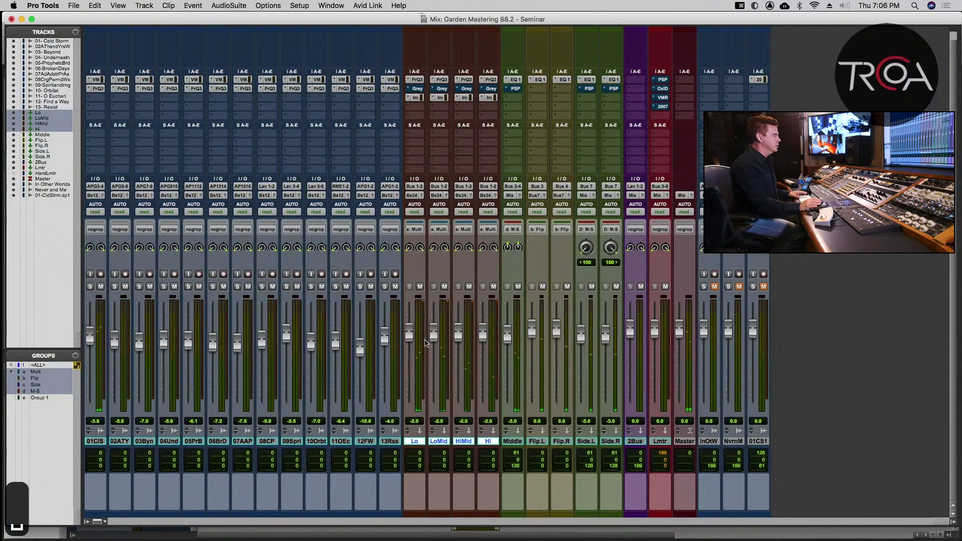
pyautogui.press('super+s')
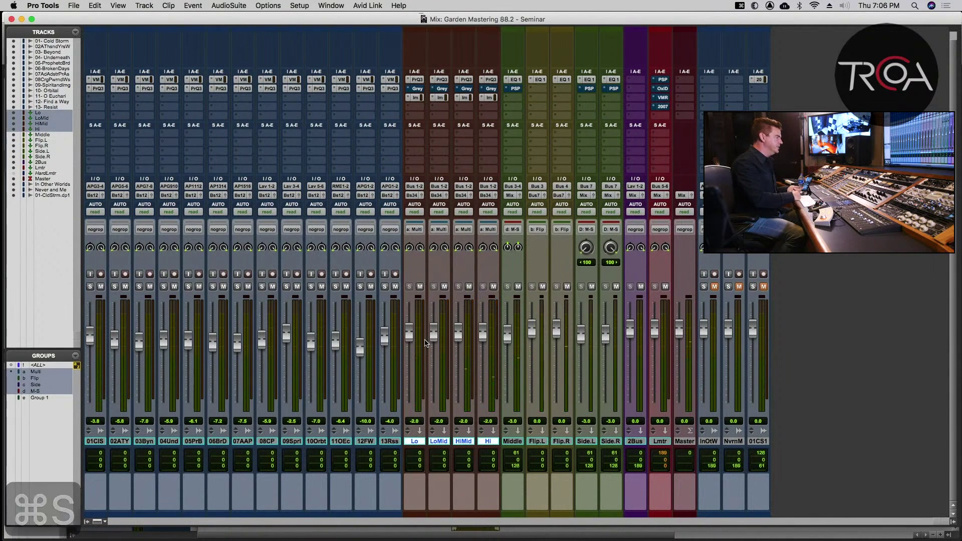
pyautogui.press('super+s')
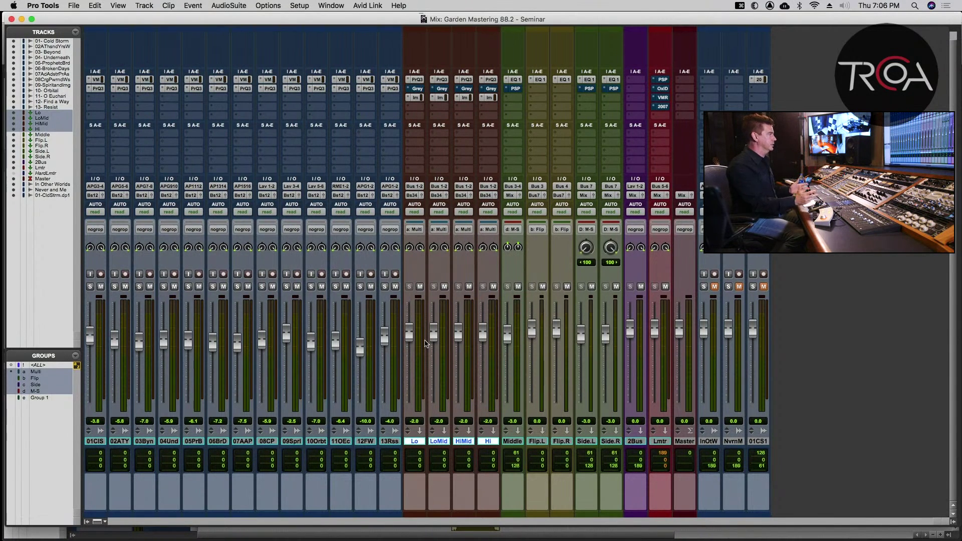
pyautogui.press('super+s')
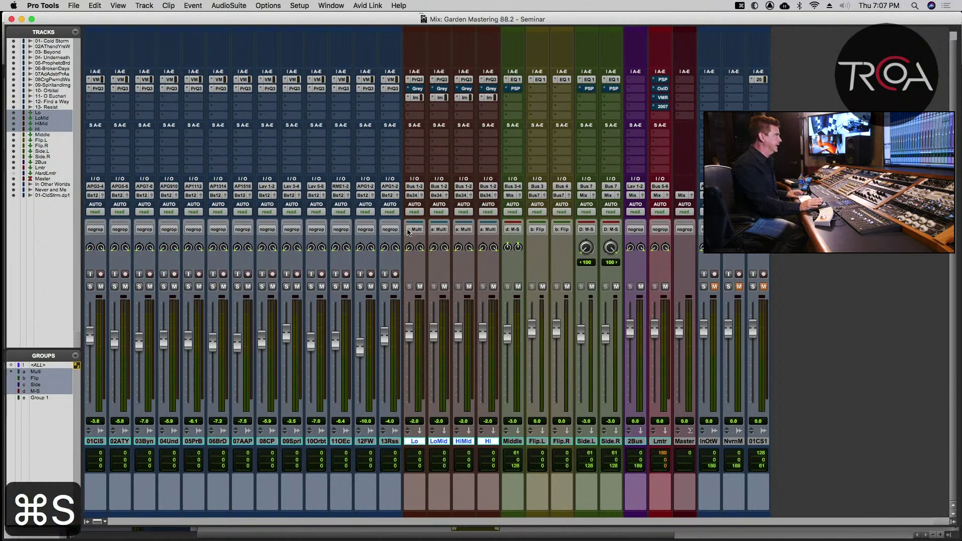
pyautogui.click(412, 195)
pyautogui.moveTo(437, 196)
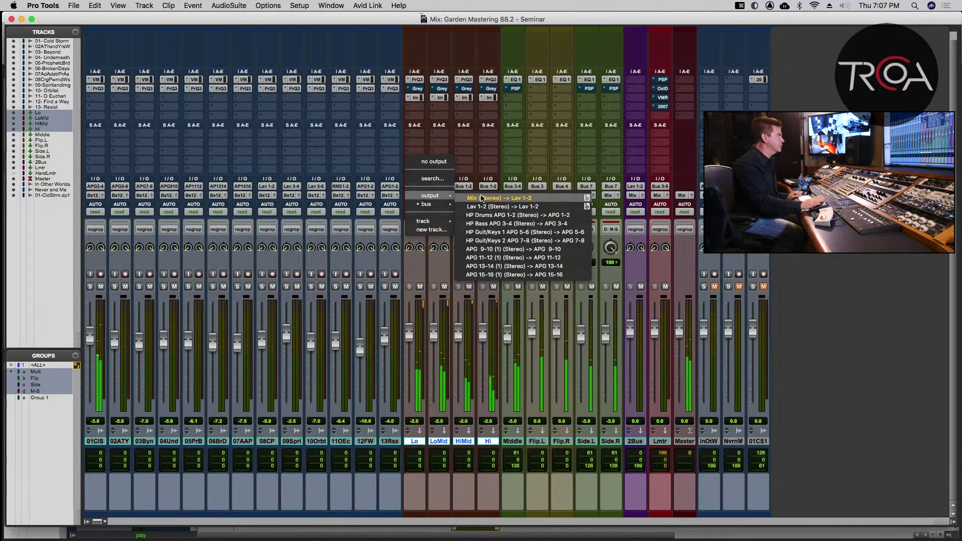
pyautogui.press('Escape')
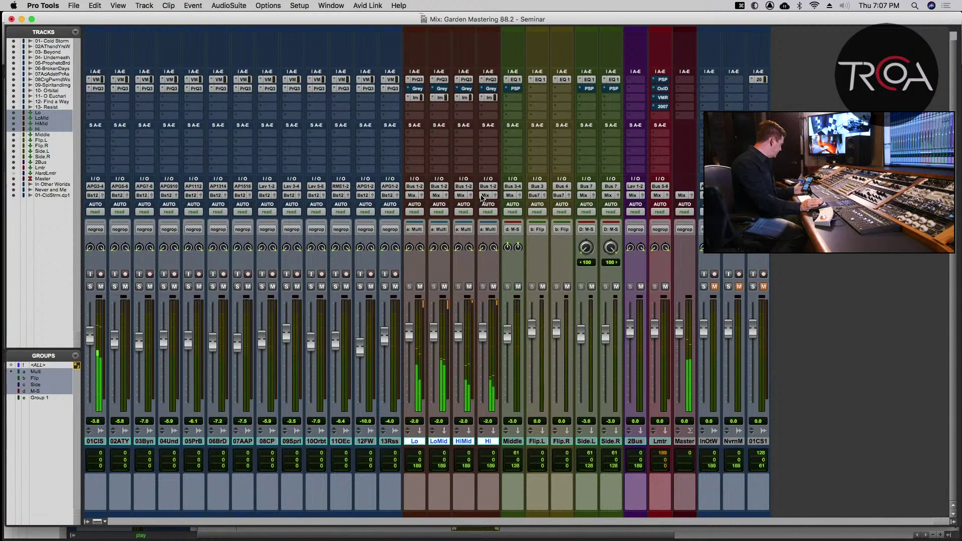
# - Restart playback to audition the direct Mix routing, save the session, and route the four multiband tracks back to Bus 3-4
pyautogui.press('space')
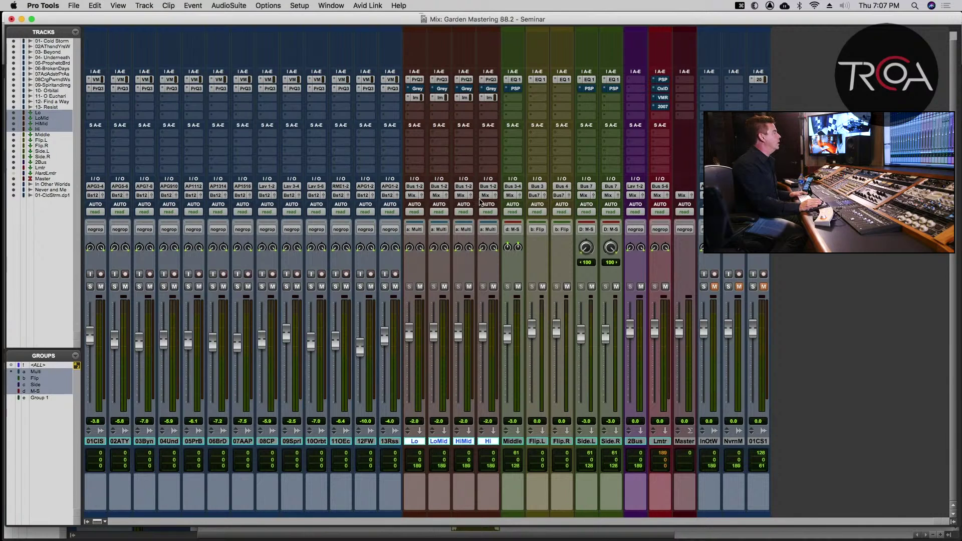
pyautogui.press('space')
pyautogui.press('super+s')
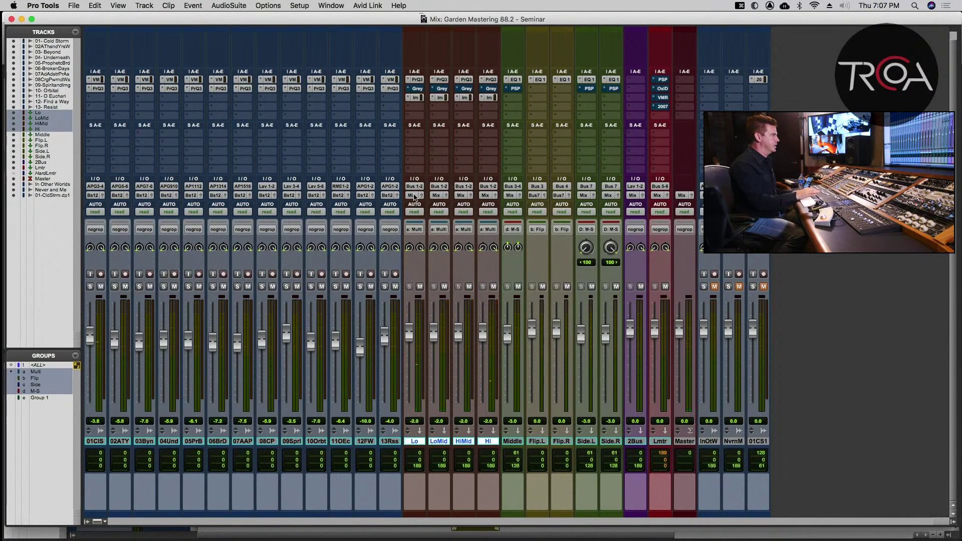
pyautogui.press('super+s')
pyautogui.press('space')
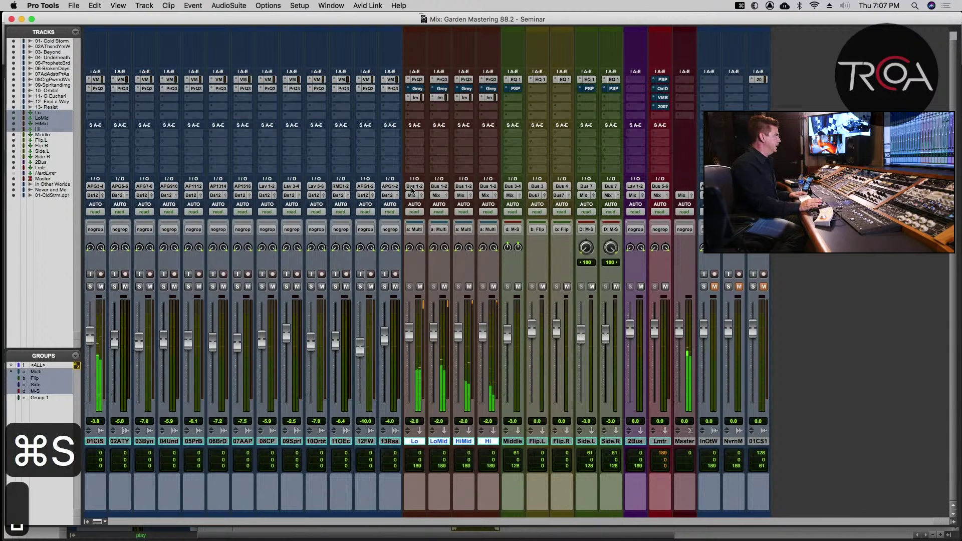
pyautogui.click(412, 190)
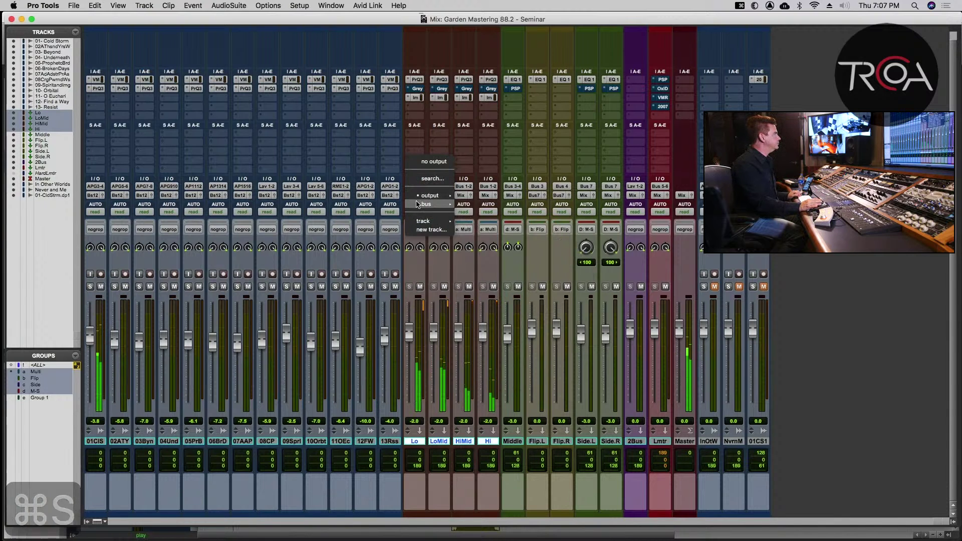
pyautogui.moveTo(426, 204)
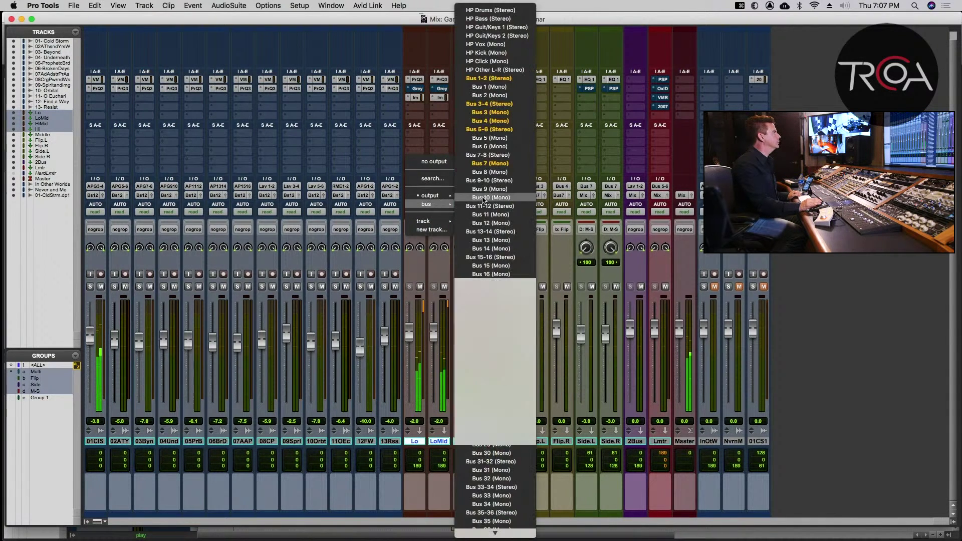
pyautogui.click(495, 104)
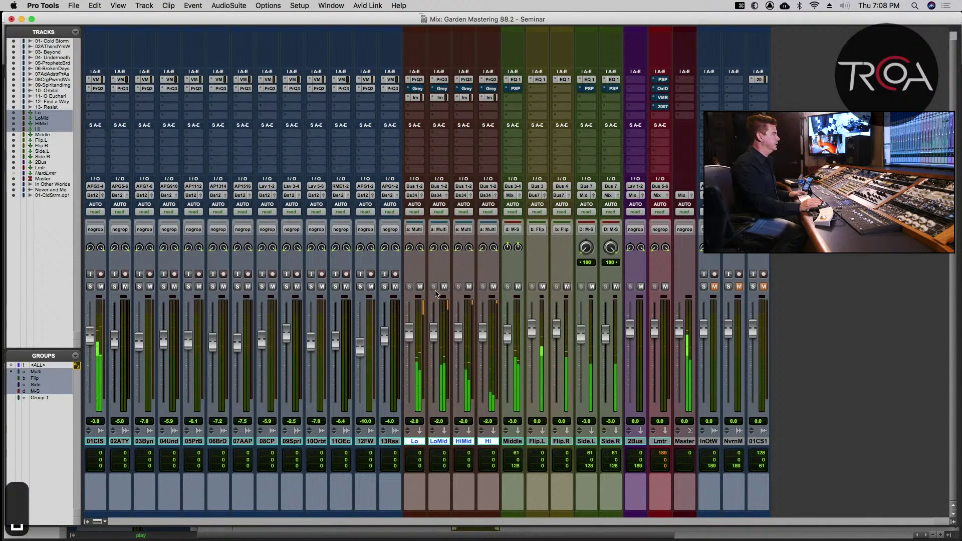
# - Switch the four multiband outputs to Mix once more and back to Bus 3-4 to compare direct and mid-side sound
pyautogui.press('super+s')
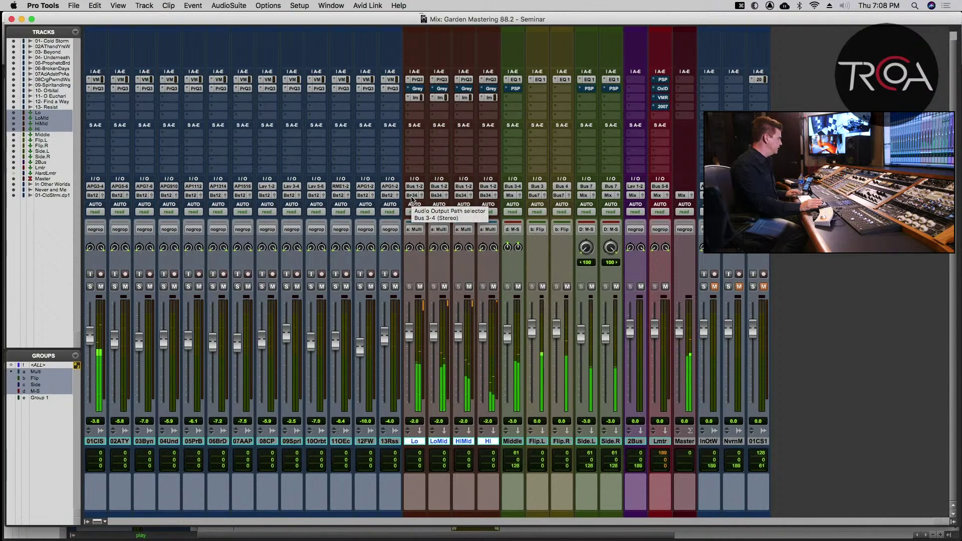
pyautogui.click(412, 198)
pyautogui.moveTo(436, 195)
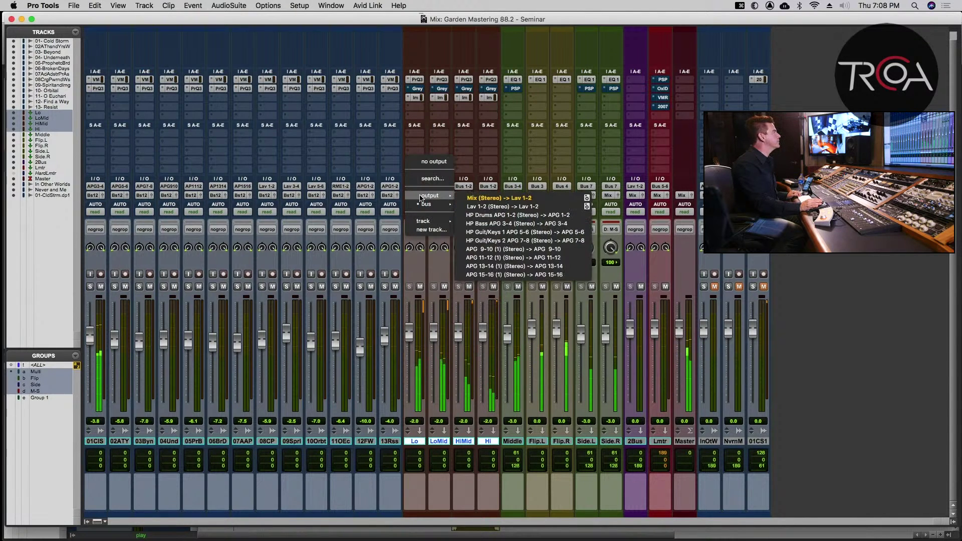
pyautogui.click(505, 199)
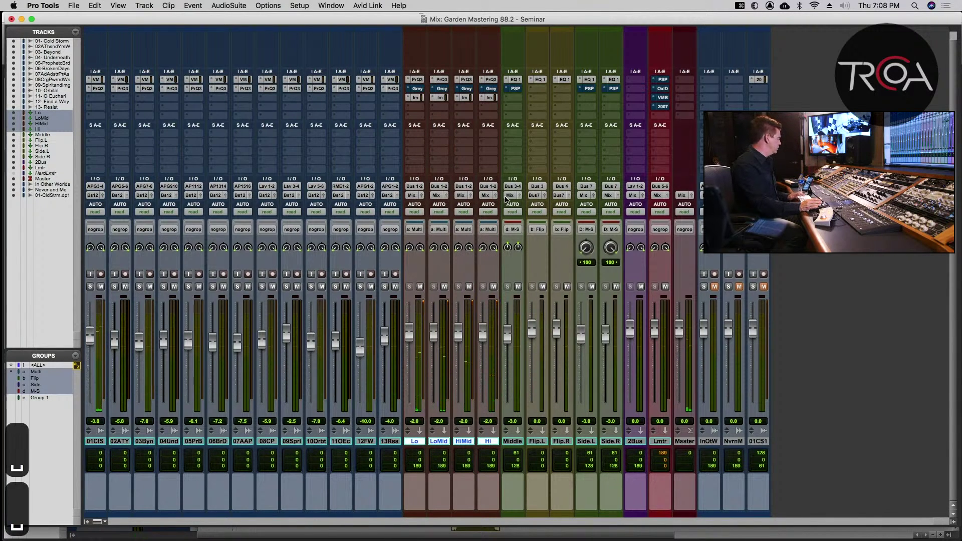
pyautogui.click(415, 197)
pyautogui.moveTo(426, 204)
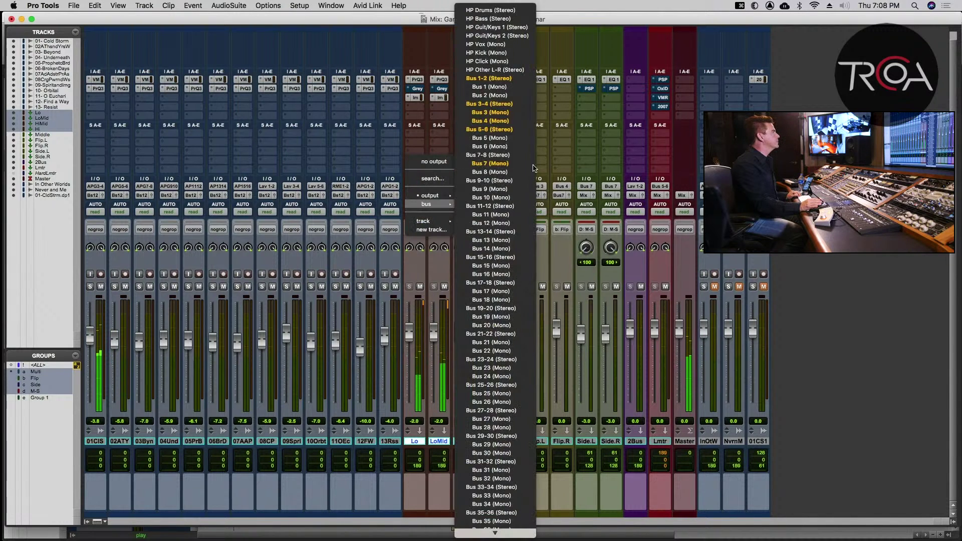
pyautogui.click(499, 104)
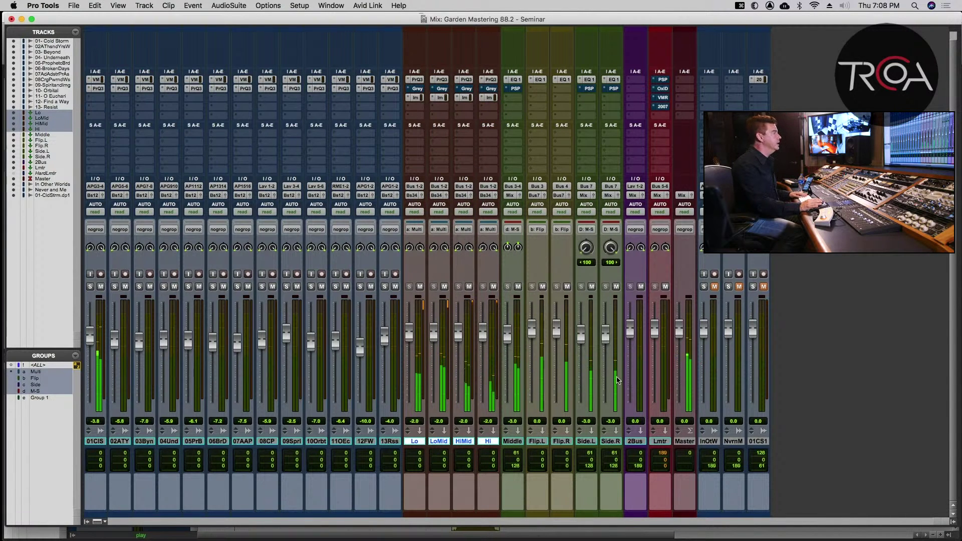
# - Open the PSP ConsoleQ insert on the Middle track, turn off its bypass, and save the session
pyautogui.press('super+s')
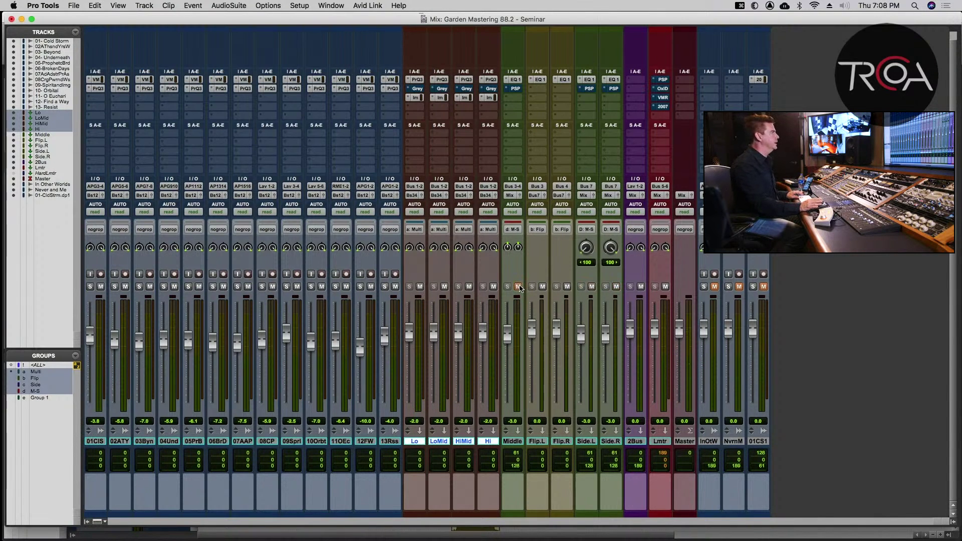
pyautogui.click(514, 88)
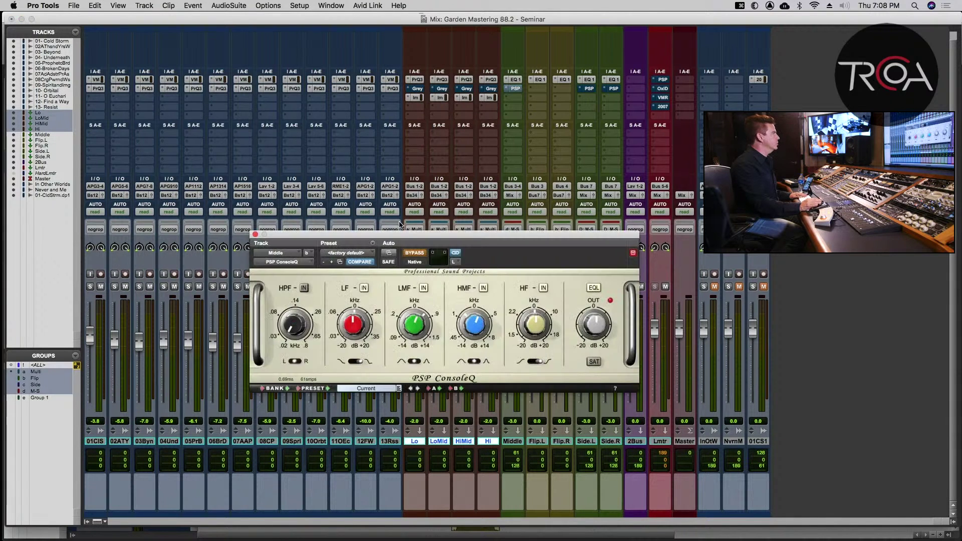
pyautogui.click(415, 253)
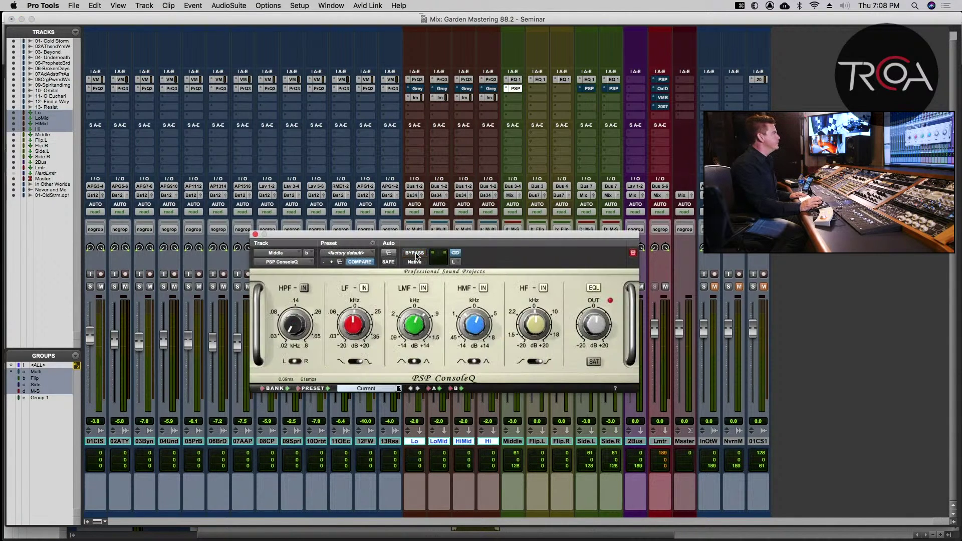
pyautogui.moveTo(483, 235); pyautogui.dragTo(325, 229)
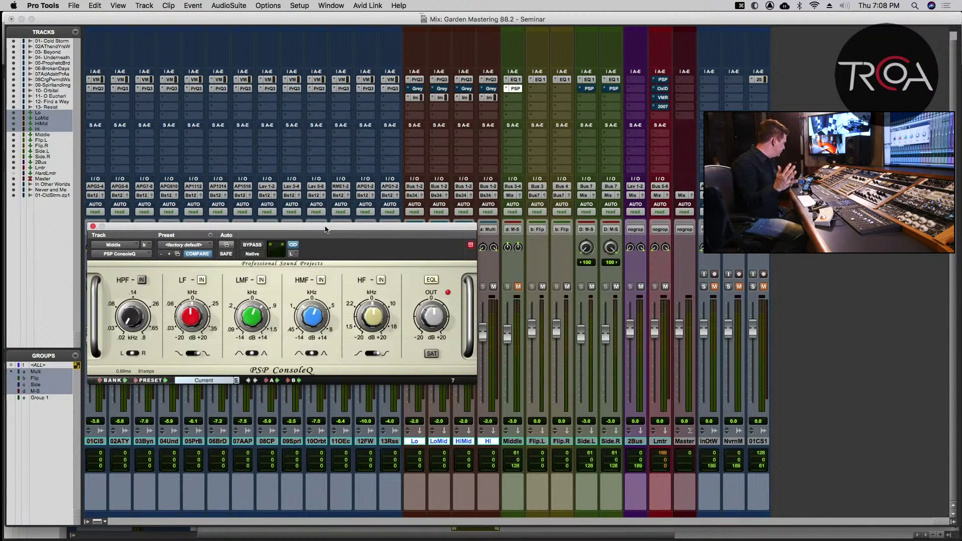
pyautogui.press('super+s')
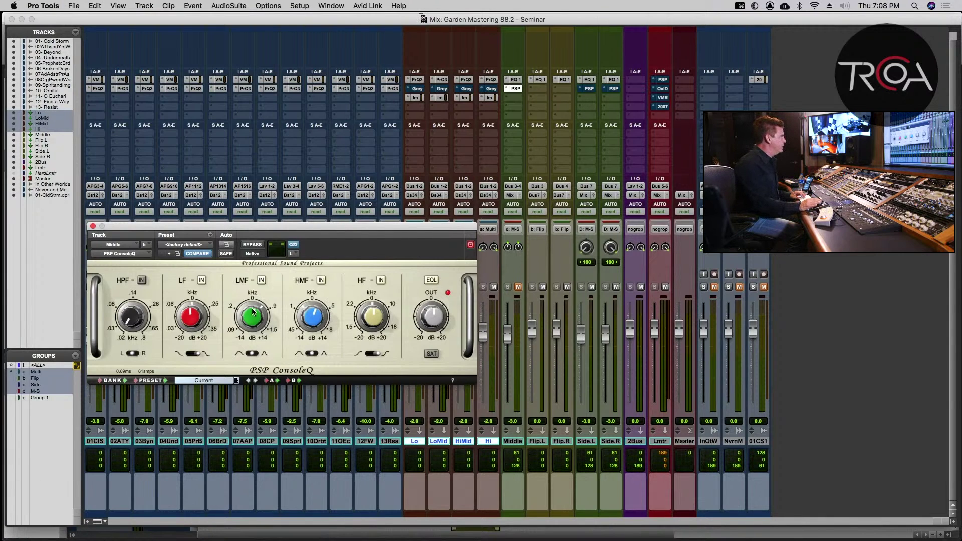
pyautogui.press('super+s')
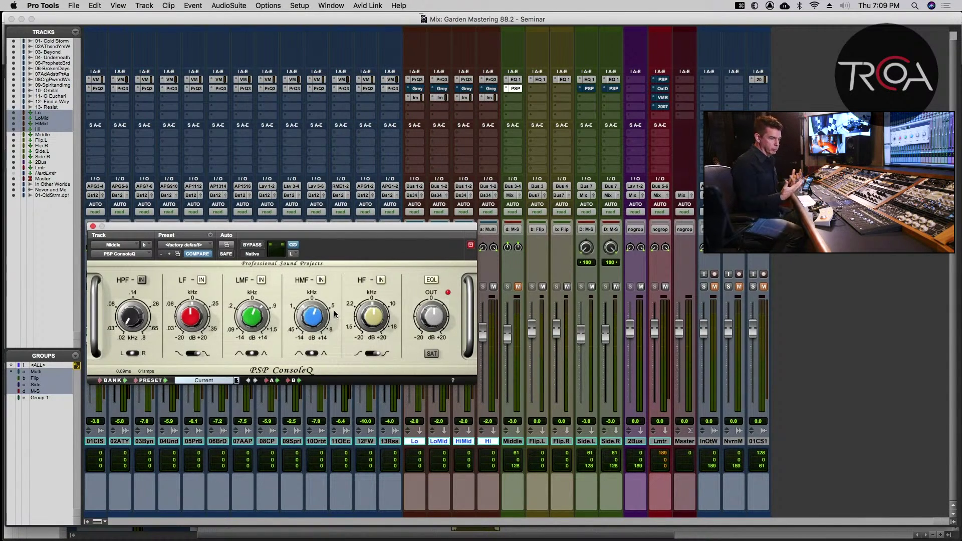
# - Play the session and compare PSP ConsoleQ on the Middle track bypassed and active
pyautogui.press('super+s')
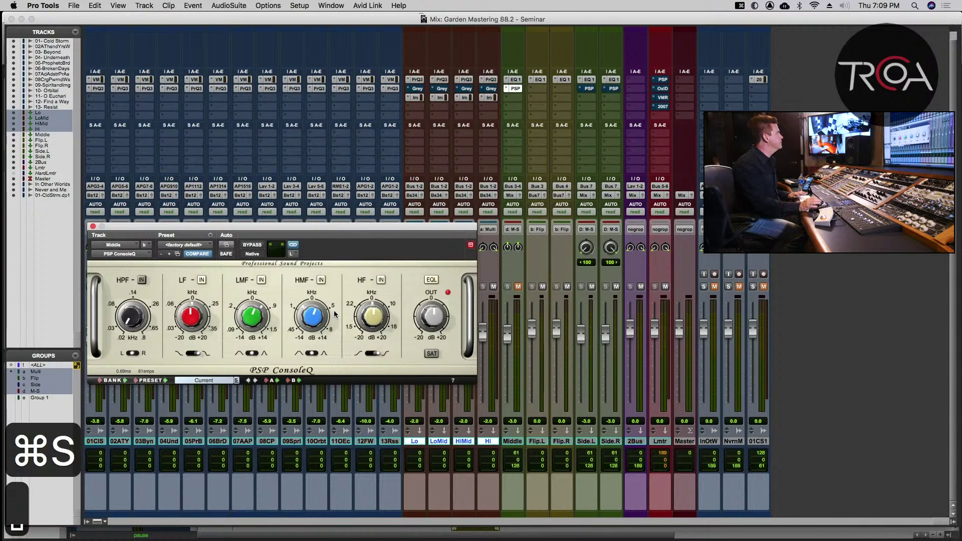
pyautogui.press('space')
pyautogui.press('super+s')
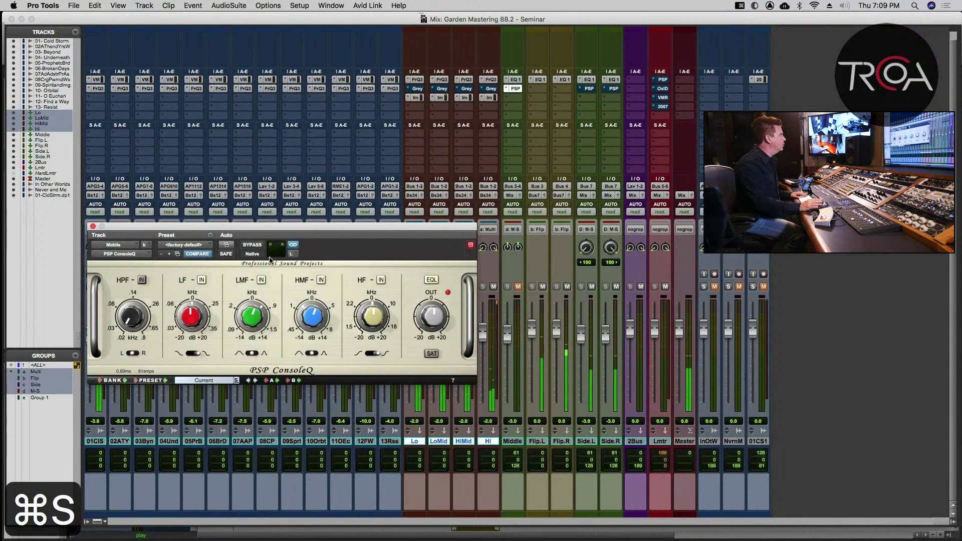
pyautogui.click(253, 245)
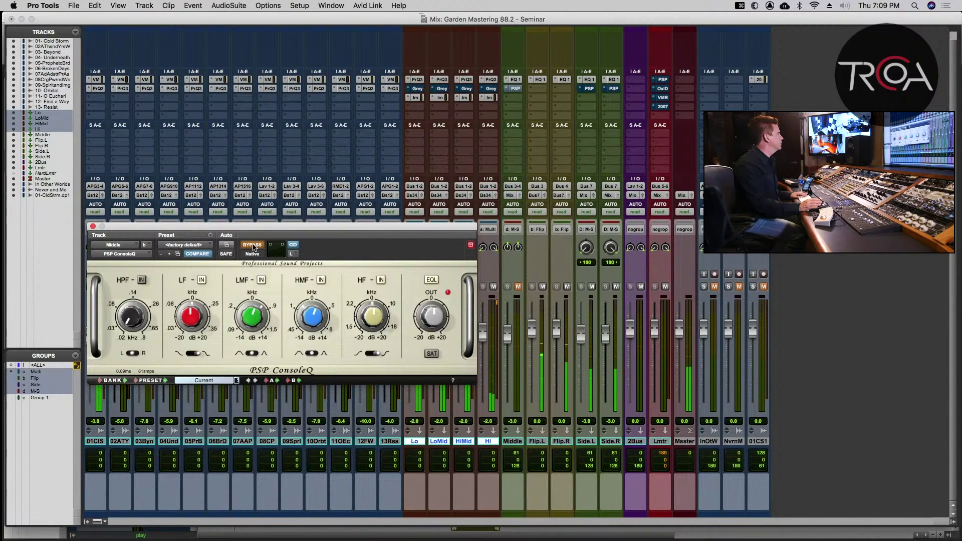
pyautogui.click(253, 246)
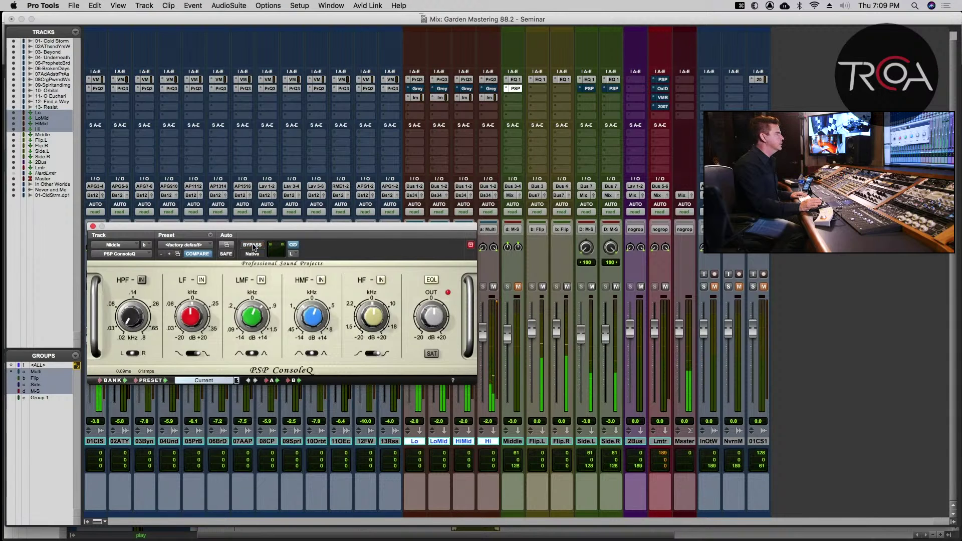
# - Mute the Side.L and Side.R tracks, unmute Middle to hear it alone, and save the session
pyautogui.press('super+s')
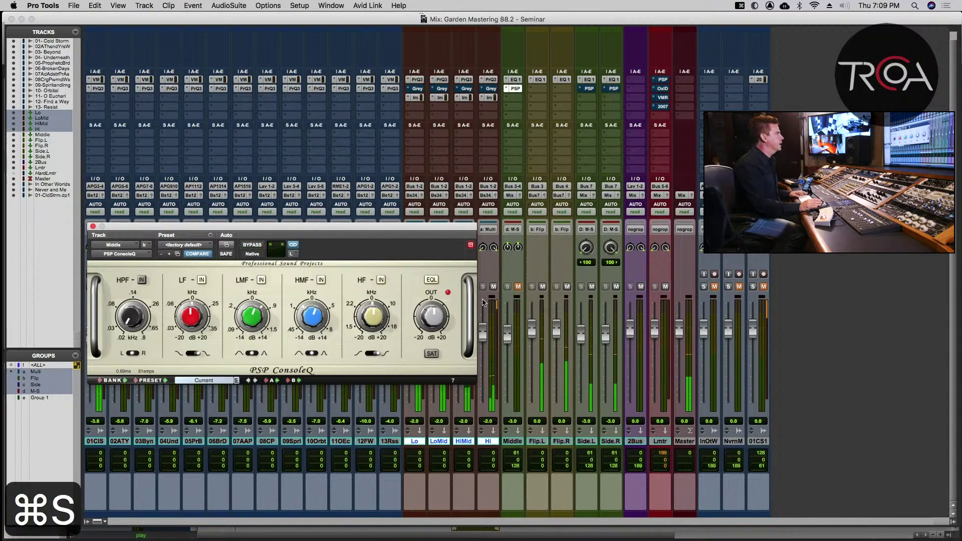
pyautogui.click(518, 287)
pyautogui.click(518, 287)
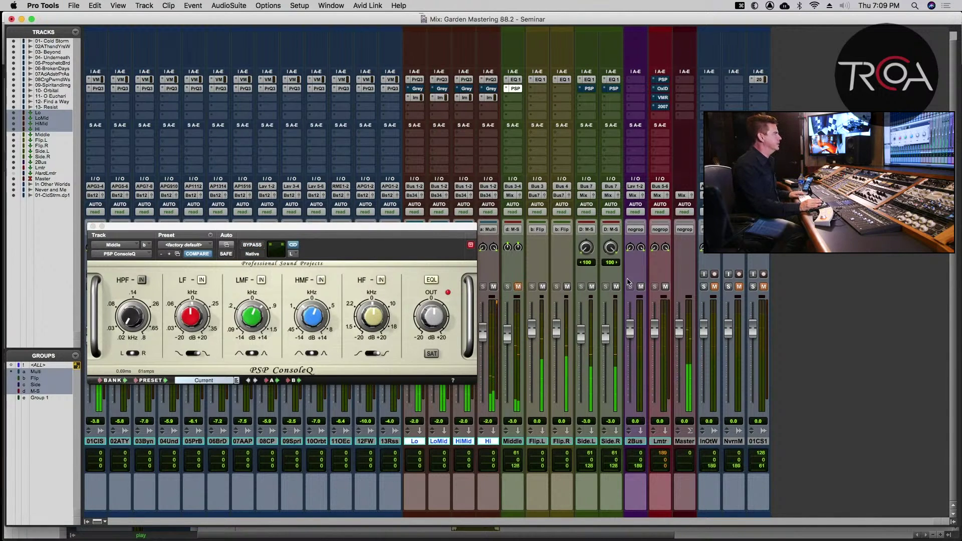
pyautogui.click(592, 287)
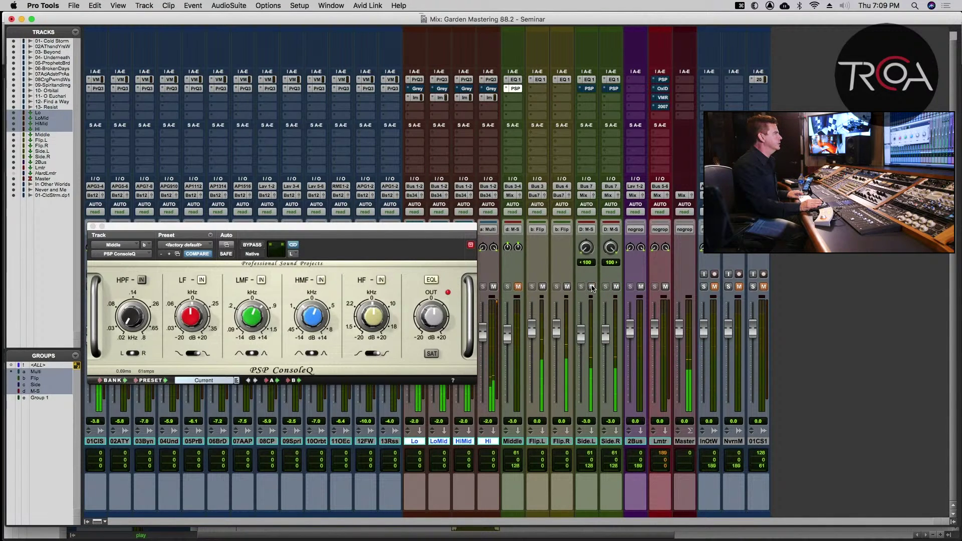
pyautogui.click(615, 287)
pyautogui.click(518, 286)
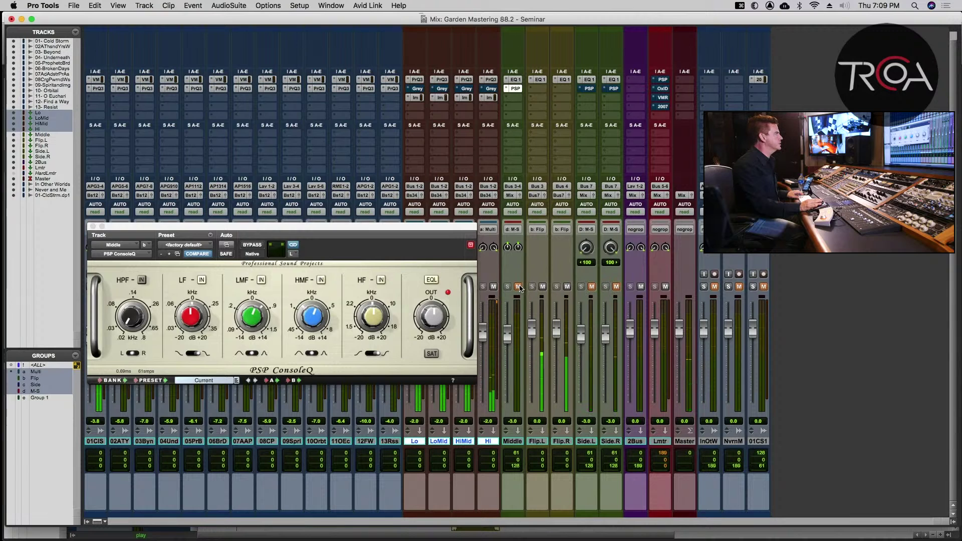
pyautogui.press('super+s')
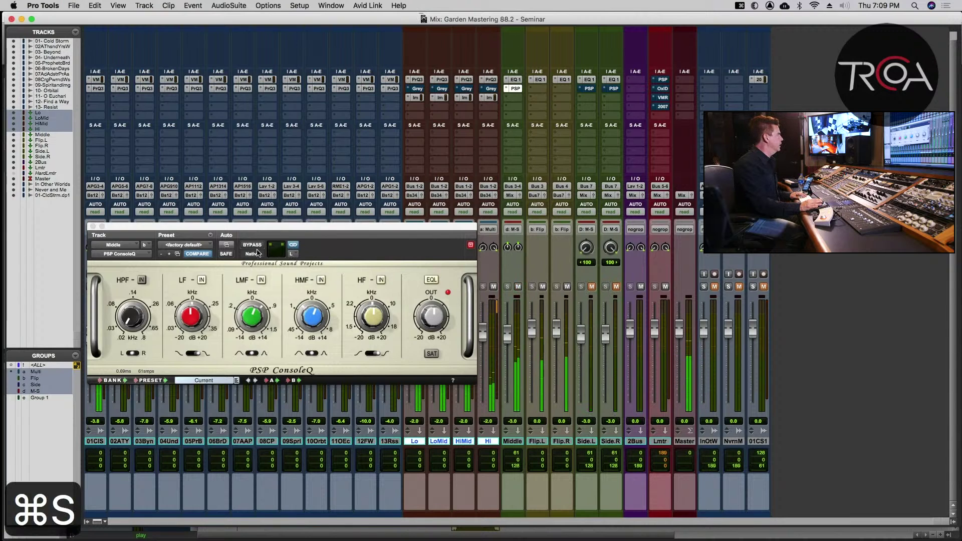
# - Compare PSP ConsoleQ bypassed and active on the isolated Middle track, saving and restarting playback during the audition and leaving the plug-in active
pyautogui.click(249, 245)
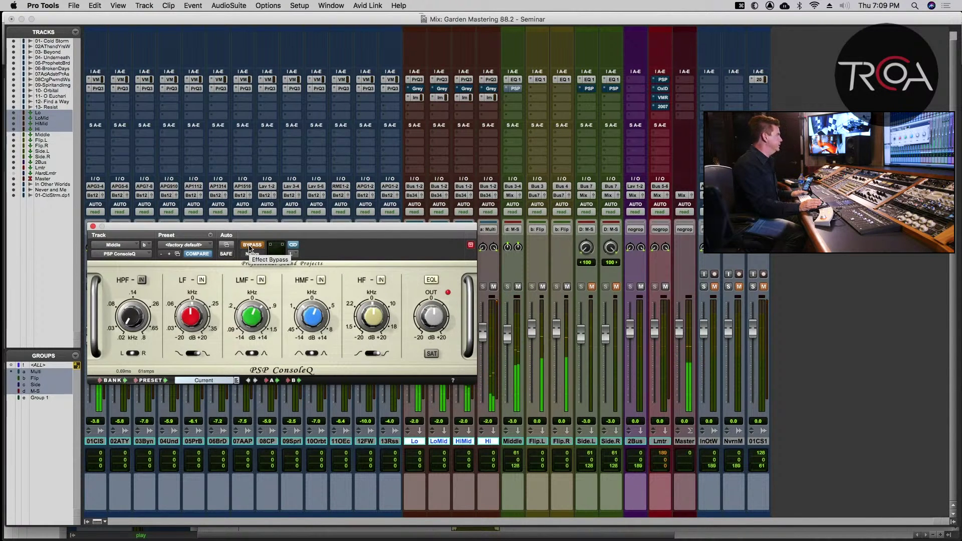
pyautogui.click(249, 246)
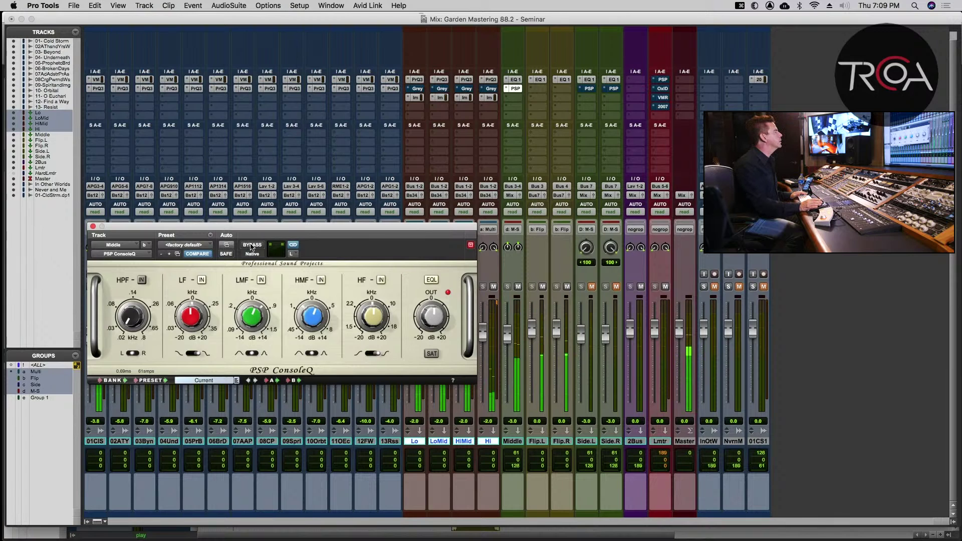
pyautogui.click(251, 246)
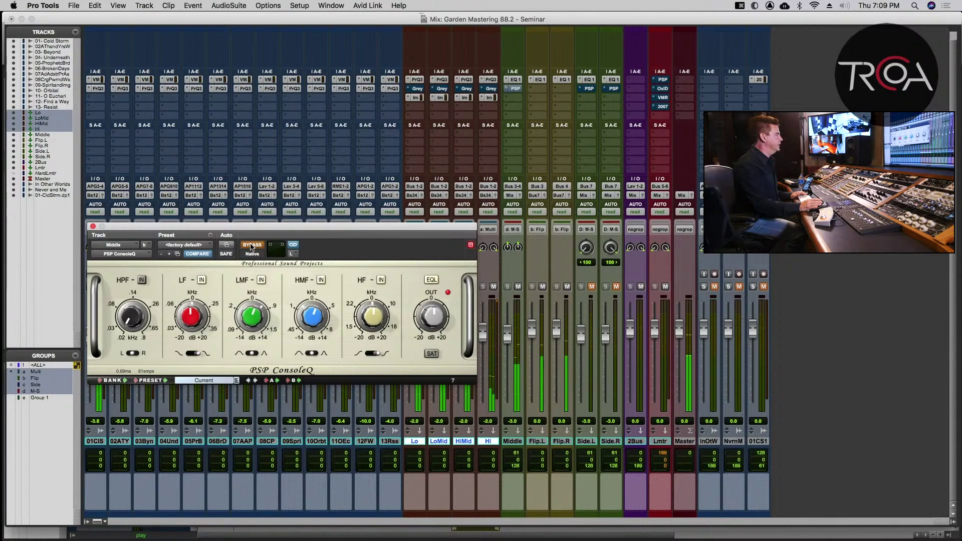
pyautogui.click(252, 246)
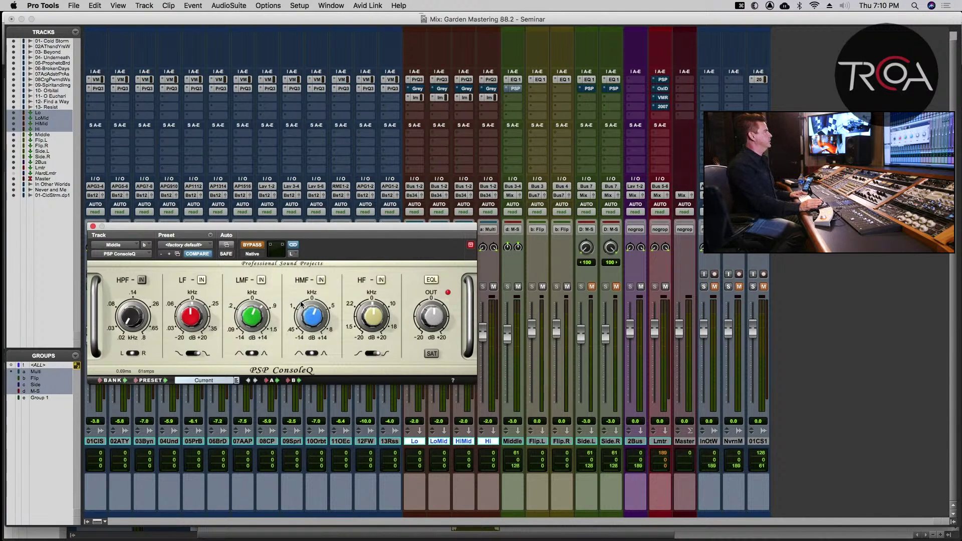
pyautogui.press('super+s')
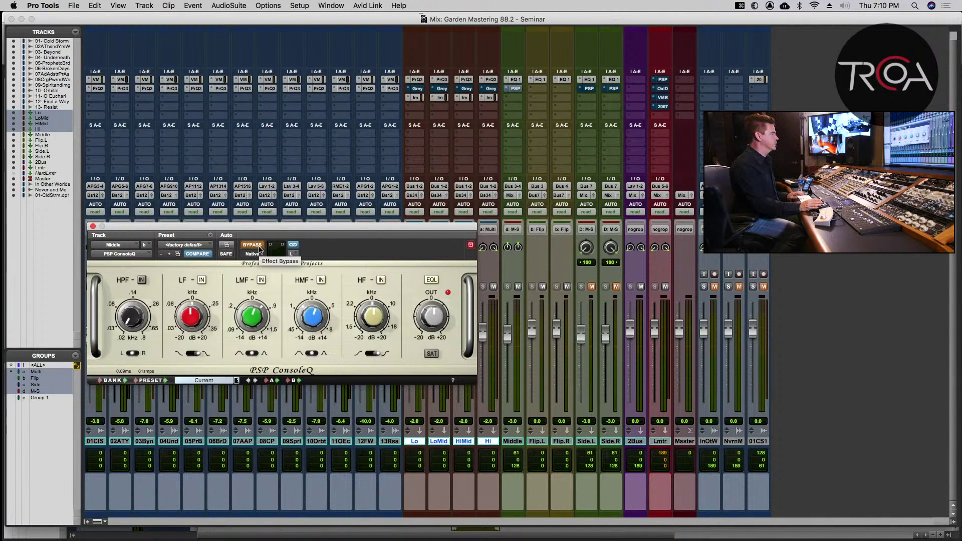
pyautogui.press('space')
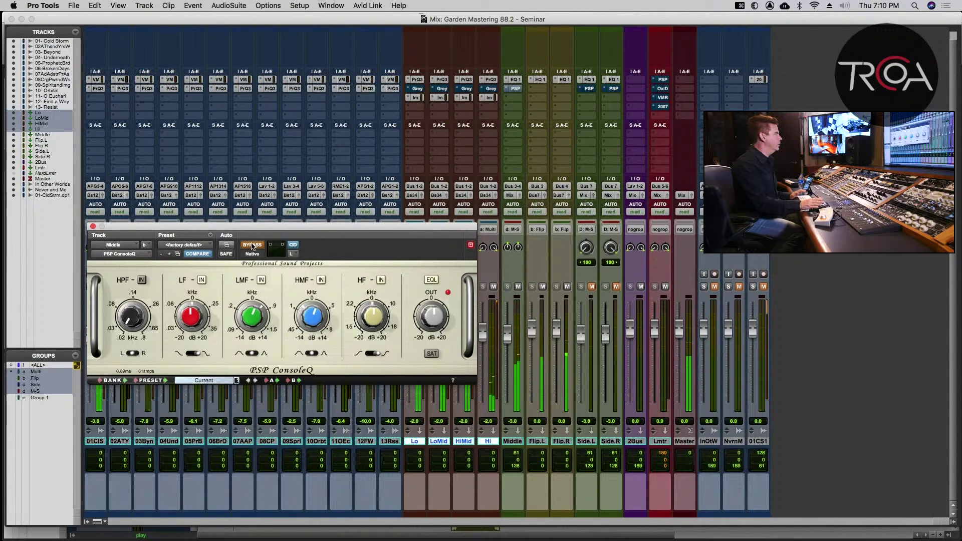
pyautogui.click(252, 245)
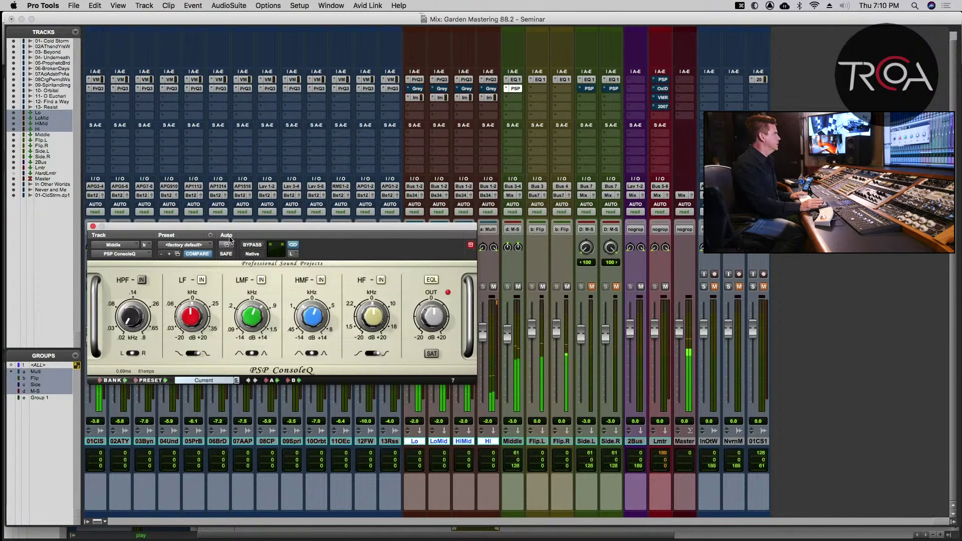
# - Reposition the PSP ConsoleQ window, view the FabFilter Pro-Q 3 curve on track 03- Beyond, and close it
pyautogui.moveTo(267, 227); pyautogui.dragTo(279, 169)
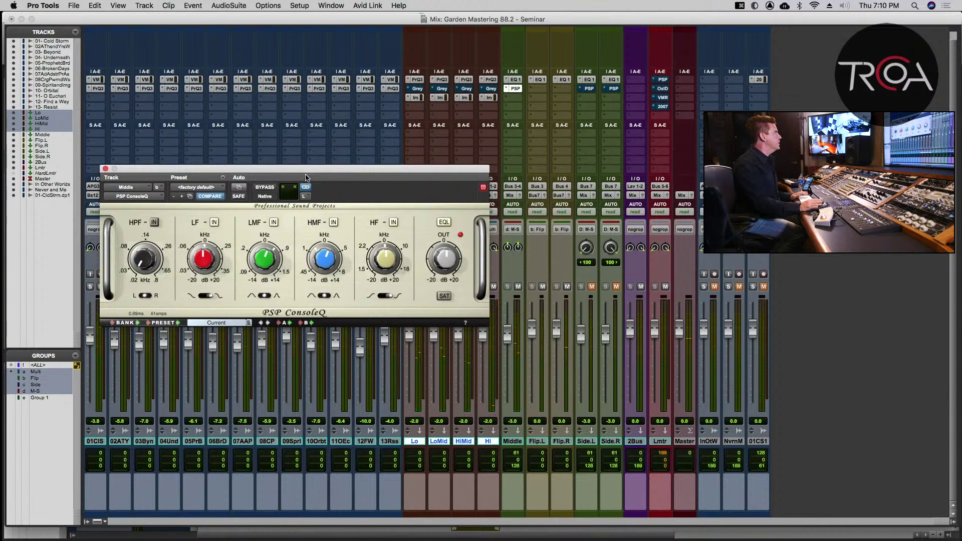
pyautogui.moveTo(308, 173); pyautogui.dragTo(381, 266)
pyautogui.moveTo(381, 266); pyautogui.dragTo(375, 265)
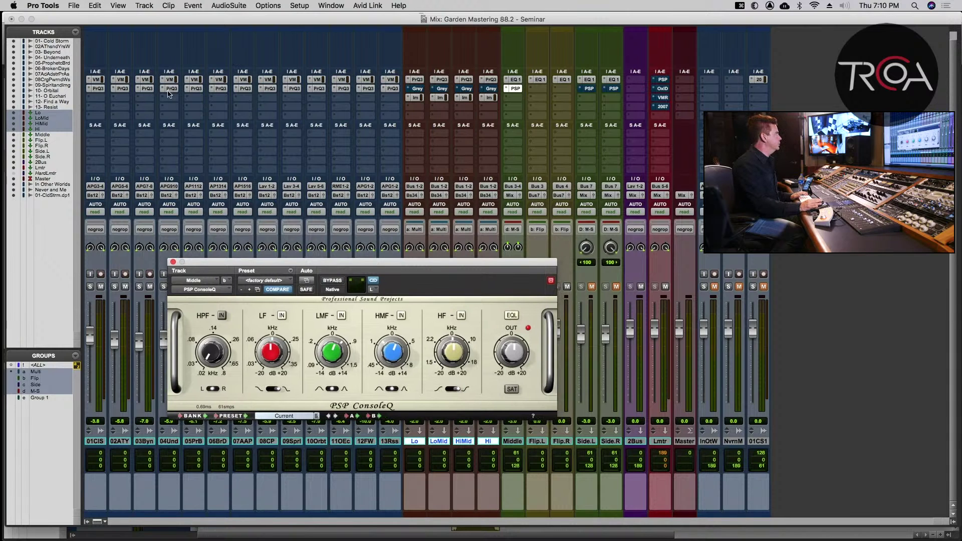
pyautogui.click(147, 89)
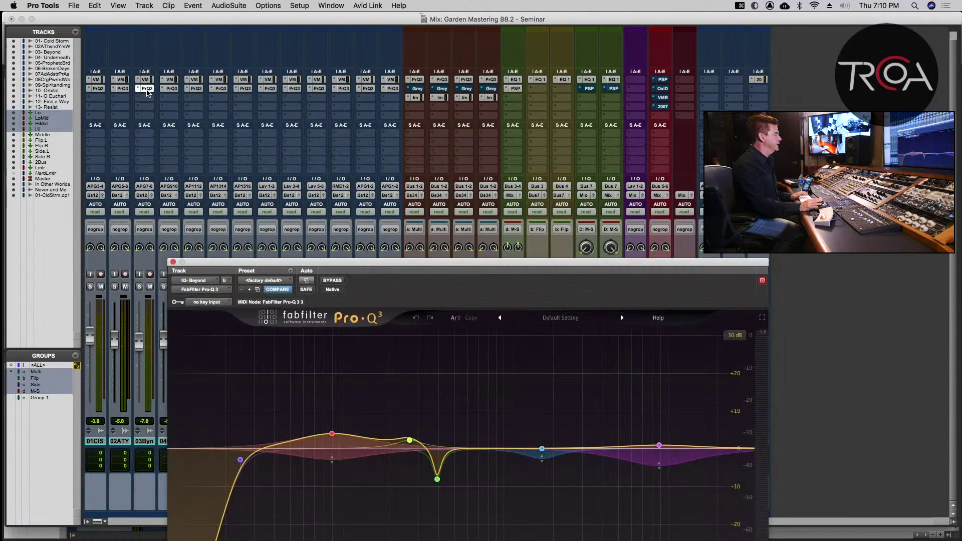
pyautogui.moveTo(377, 265); pyautogui.dragTo(296, 108)
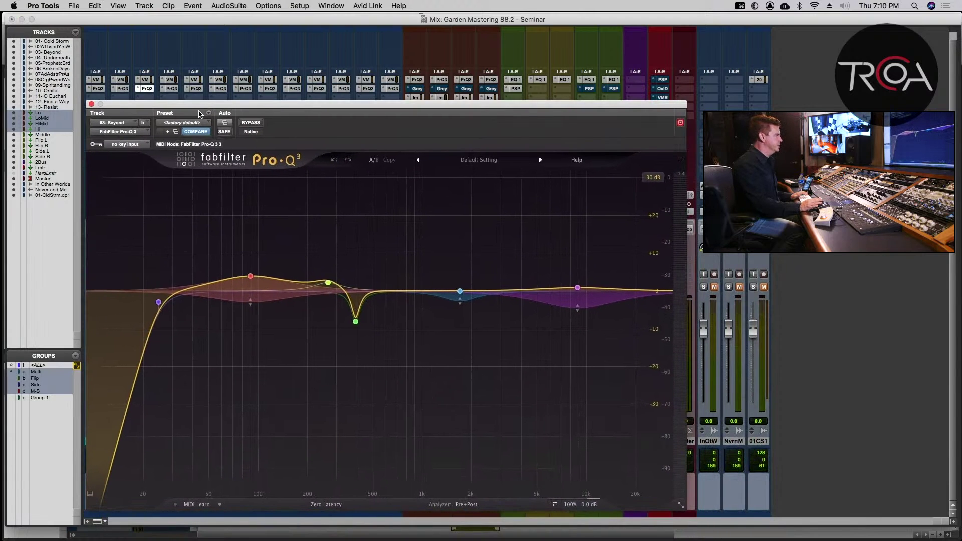
pyautogui.click(91, 104)
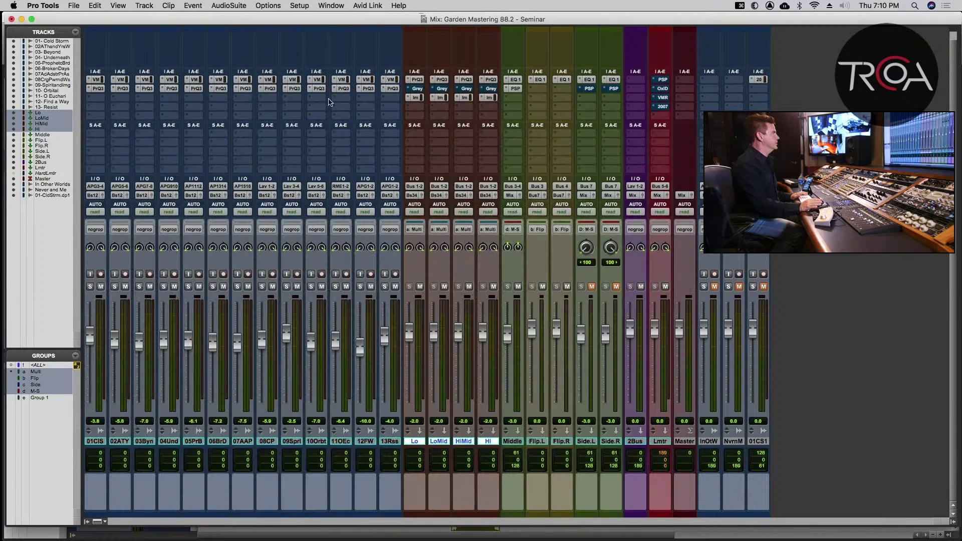
# - Reopen PSP ConsoleQ on the Middle track to view it, save the session, and close the plug-in window
pyautogui.click(515, 89)
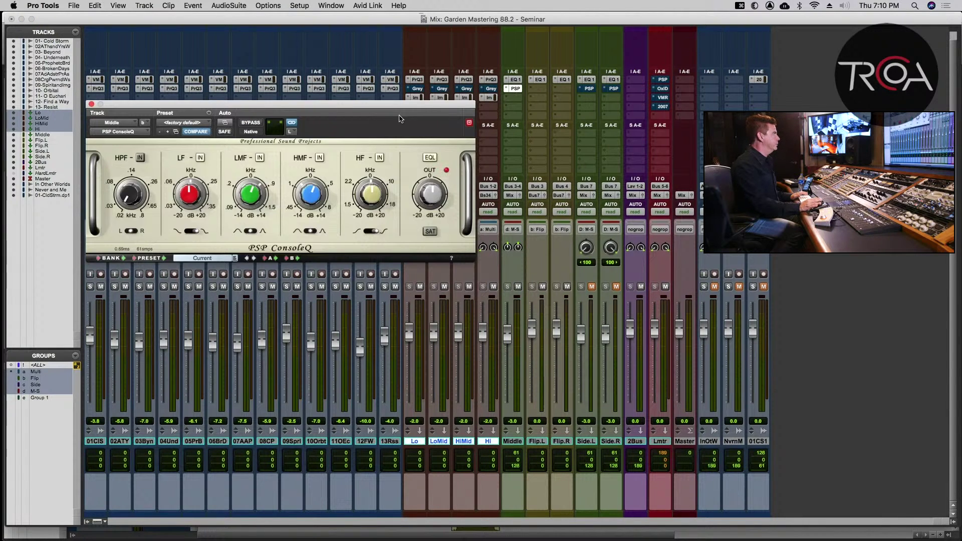
pyautogui.moveTo(387, 108); pyautogui.dragTo(407, 257)
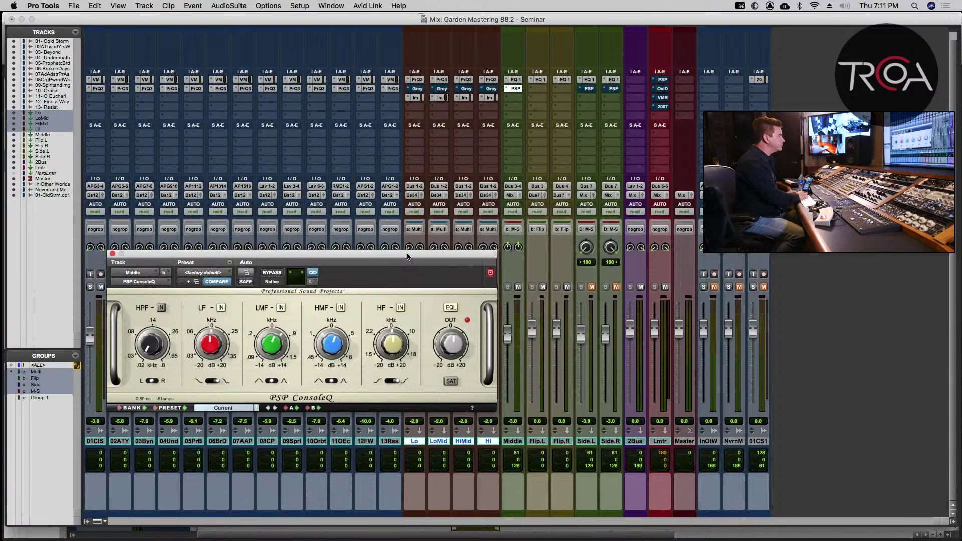
pyautogui.press('super+s')
pyautogui.press('alt+super+w')
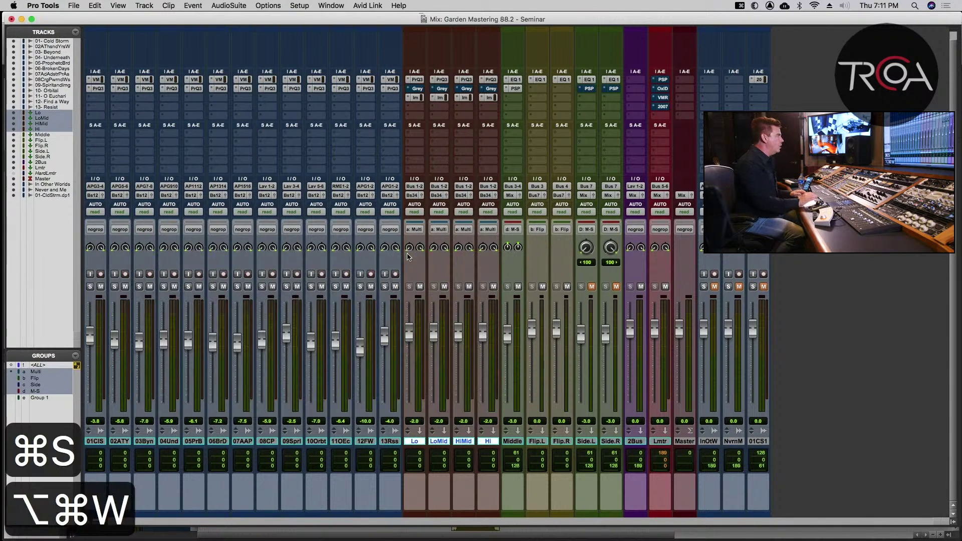
# - Unmute the Side.L and Side.R tracks, mute the Middle track, and save the session
pyautogui.press('super+s')
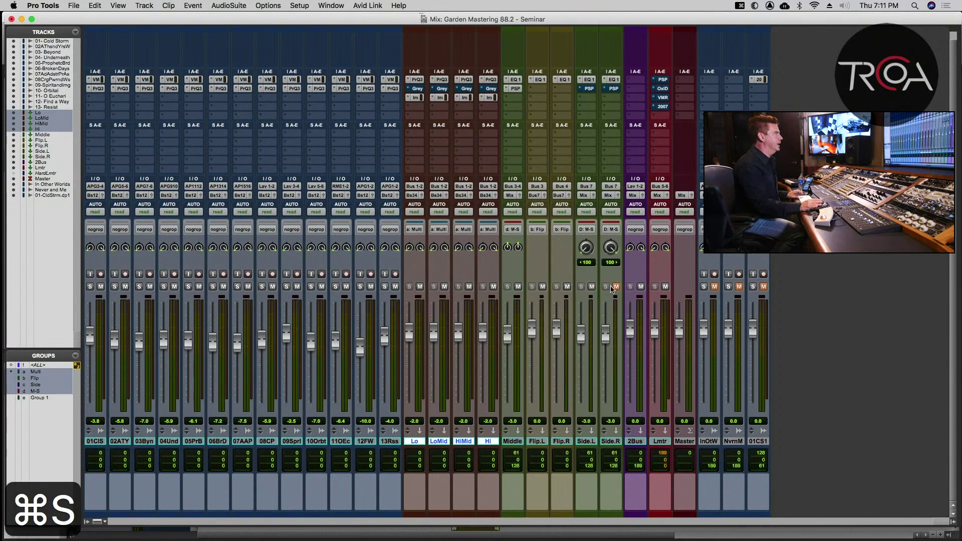
pyautogui.click(616, 287)
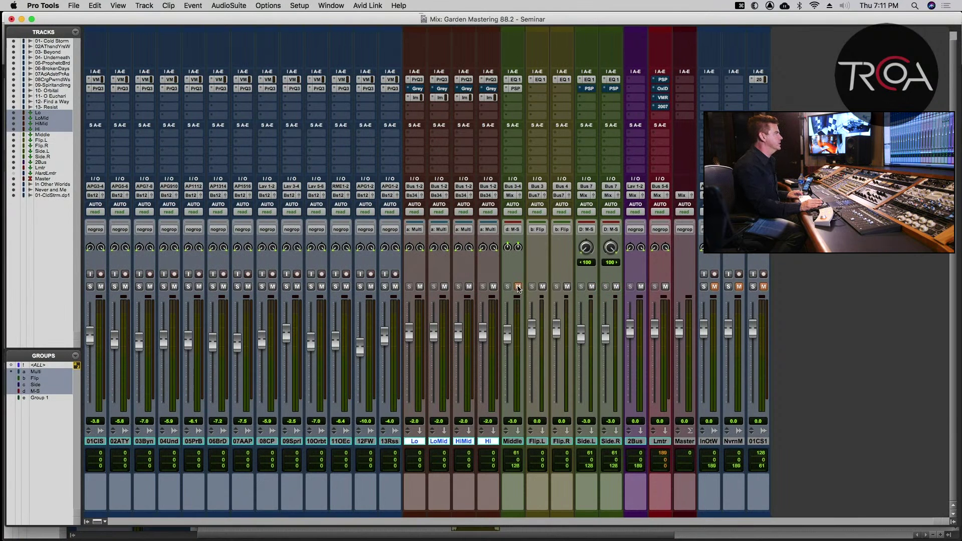
pyautogui.press('super+s')
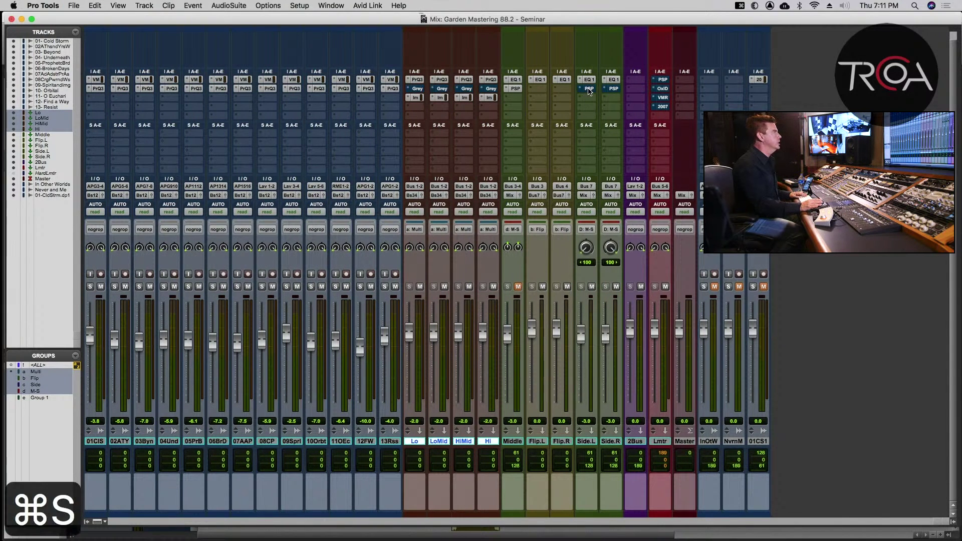
# - Open PSP ConsoleQ on Side.L and Side.R, stack the two windows, and turn off bypass on both
pyautogui.click(589, 89)
pyautogui.moveTo(329, 249); pyautogui.dragTo(323, 216)
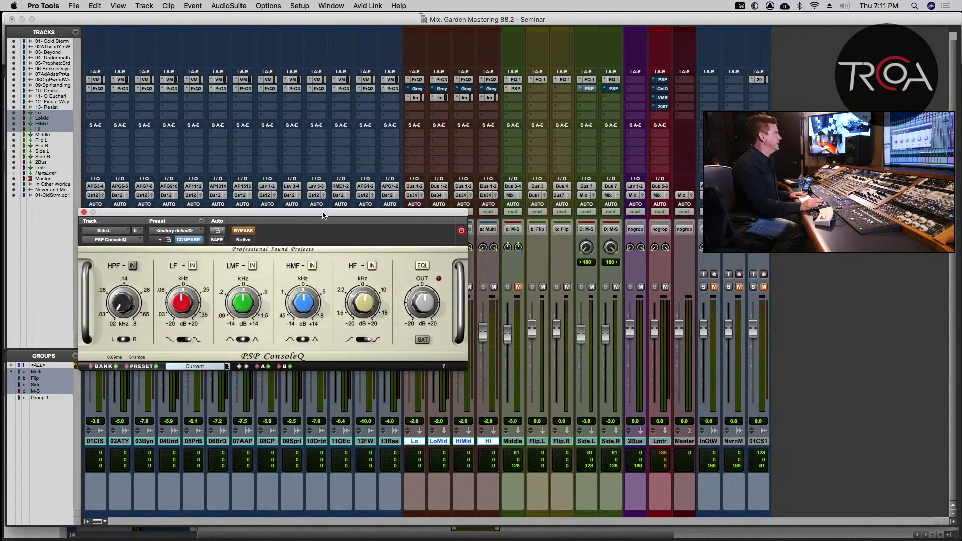
pyautogui.click(614, 89)
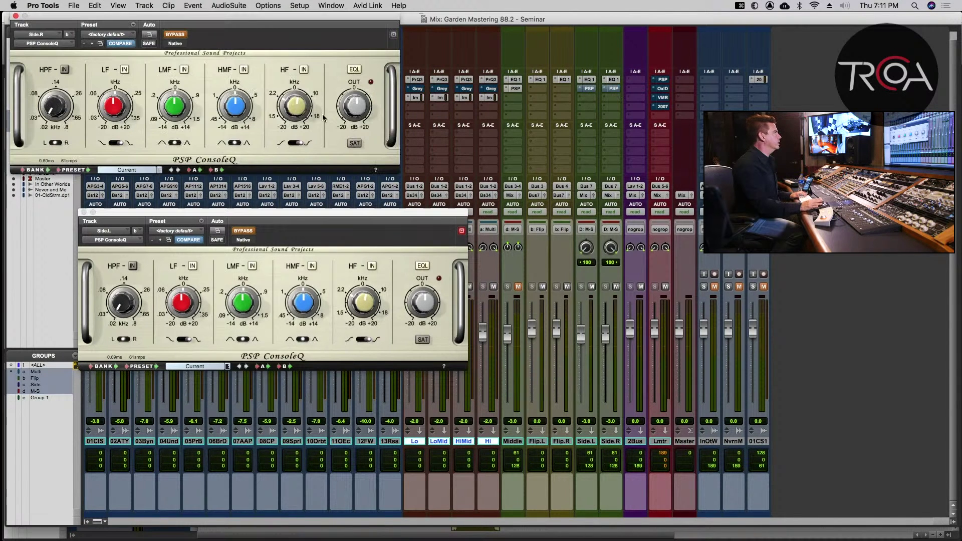
pyautogui.moveTo(245, 17); pyautogui.dragTo(314, 377)
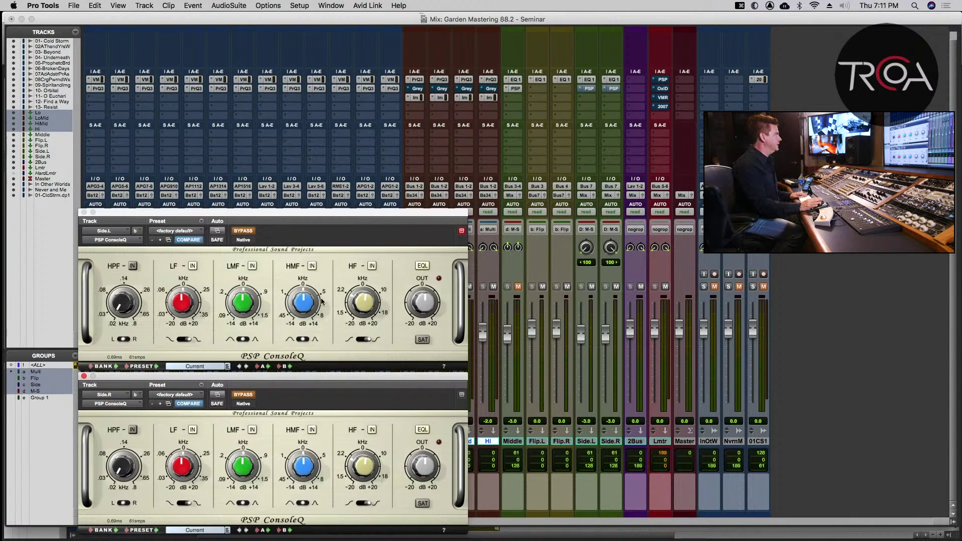
pyautogui.click(240, 231)
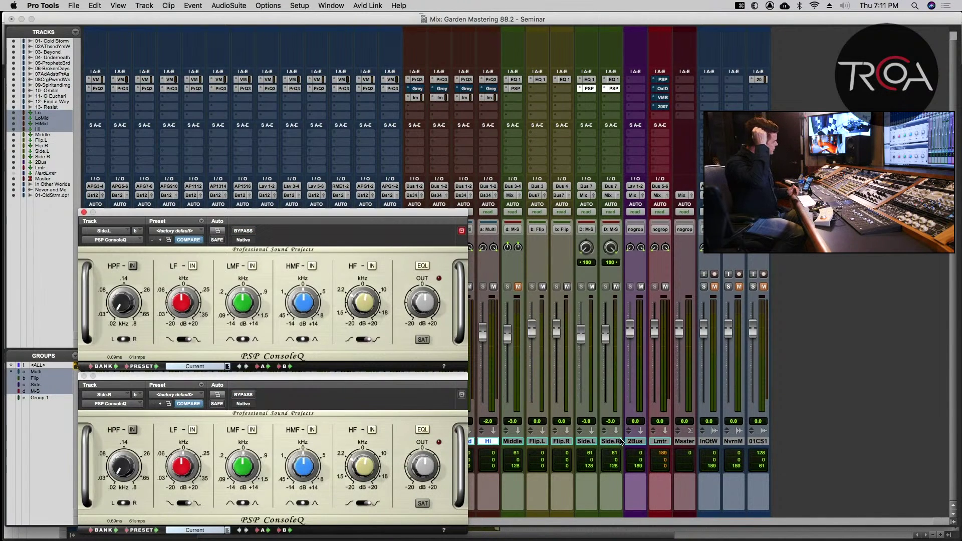
# - Play the session and compare PSP ConsoleQ bypassed and active on the side tracks, leaving both plug-ins active
pyautogui.press('space')
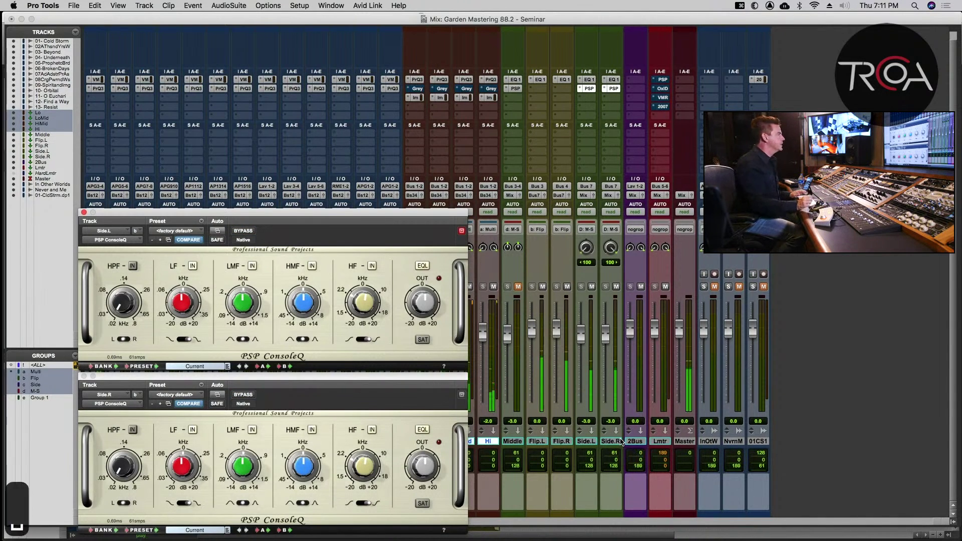
pyautogui.click(242, 231)
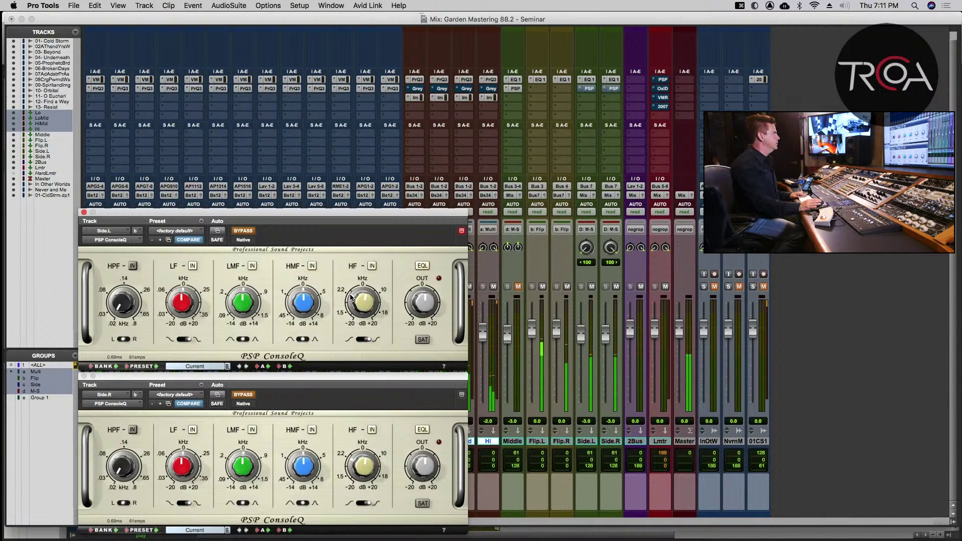
pyautogui.click(244, 231)
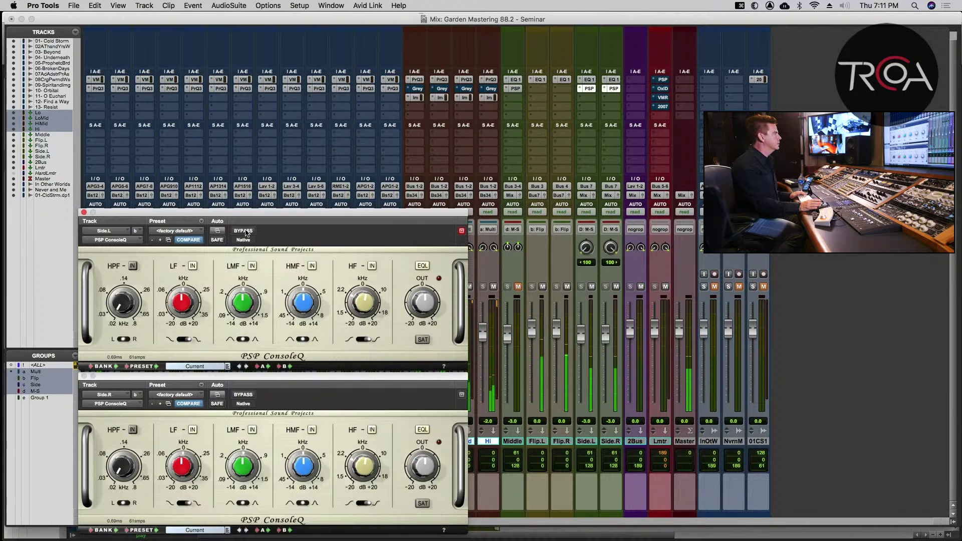
pyautogui.click(245, 231)
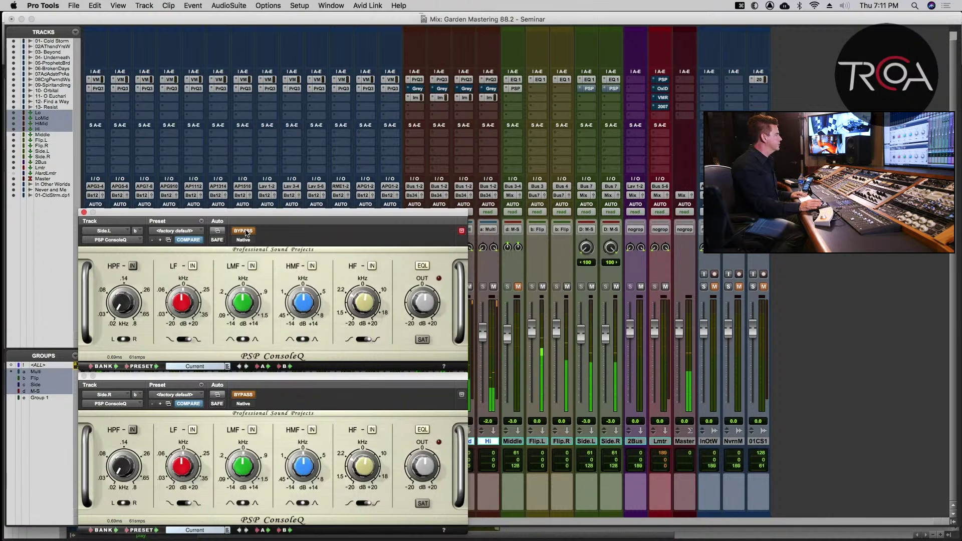
pyautogui.click(245, 232)
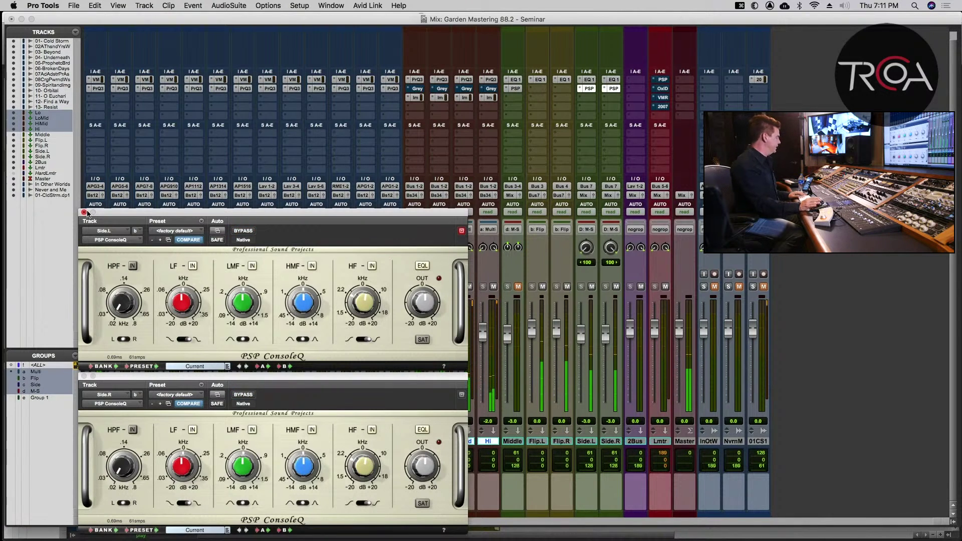
# - Close all plug-in windows, unmute the Middle track, save the session, and play the combined middle and side signals
pyautogui.press('alt+super+w')
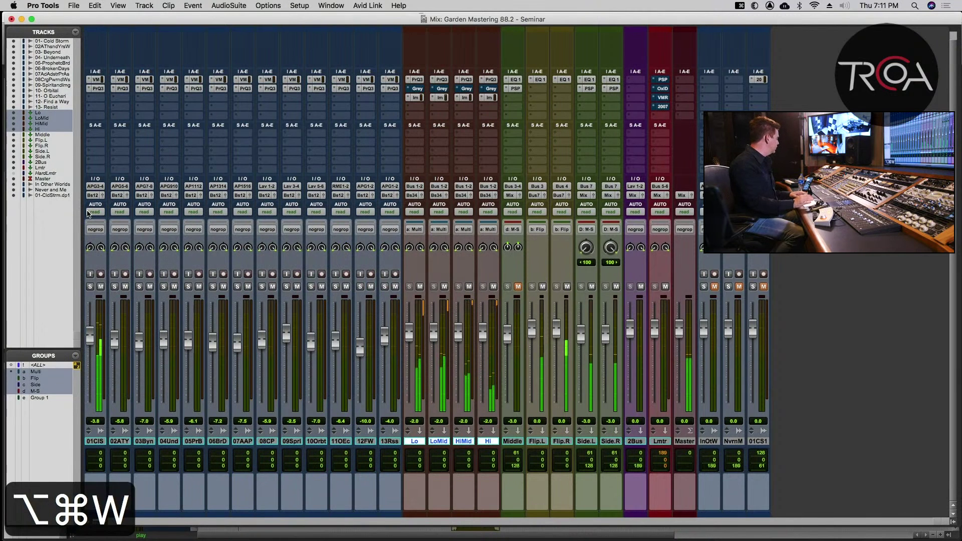
pyautogui.press('super+s')
pyautogui.press('super+s')
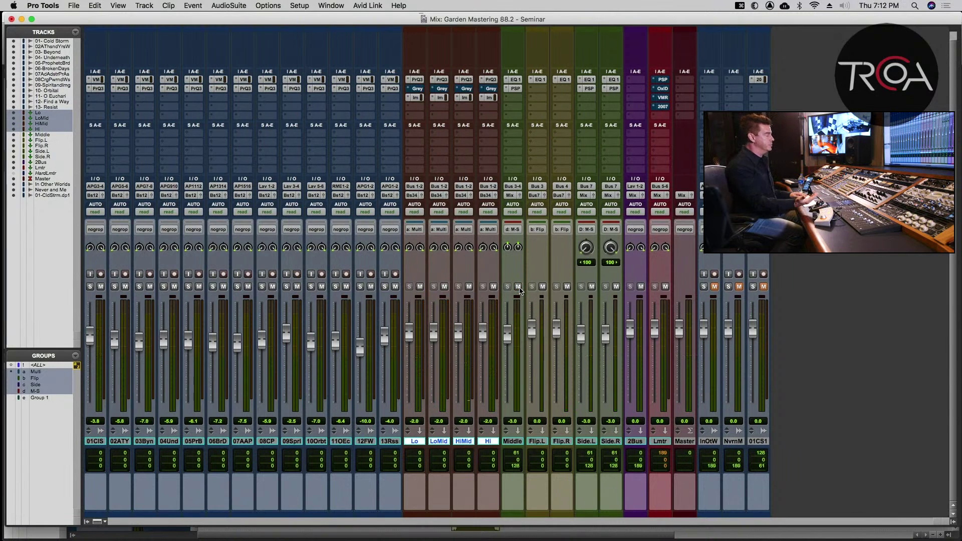
pyautogui.press('super+s')
pyautogui.press('space')
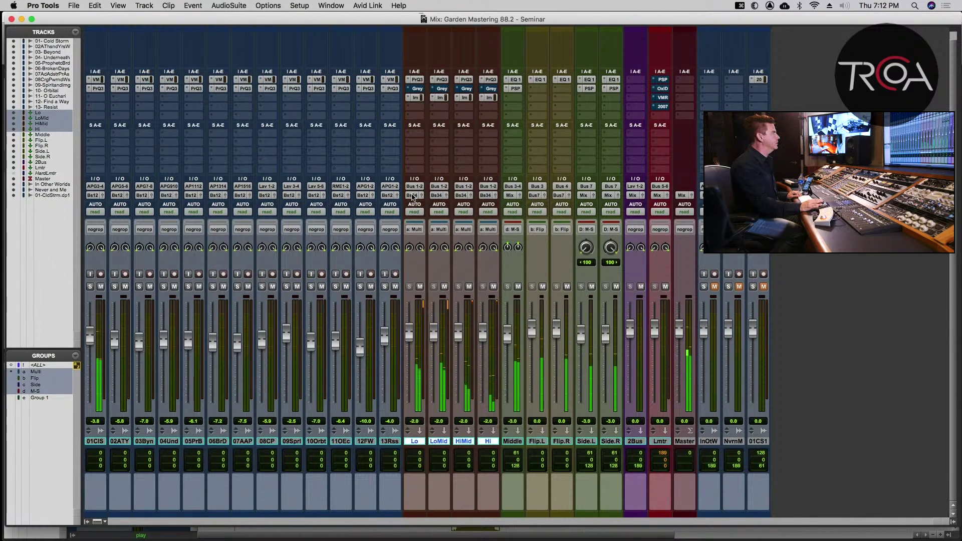
# - Compare the Lo, LoMid, HiMid and Hi tracks routed to Mix (Stereo) and to Bus 3-4 (Stereo) during playback, leaving them on Bus 3-4
pyautogui.click(437, 195)
pyautogui.moveTo(434, 198)
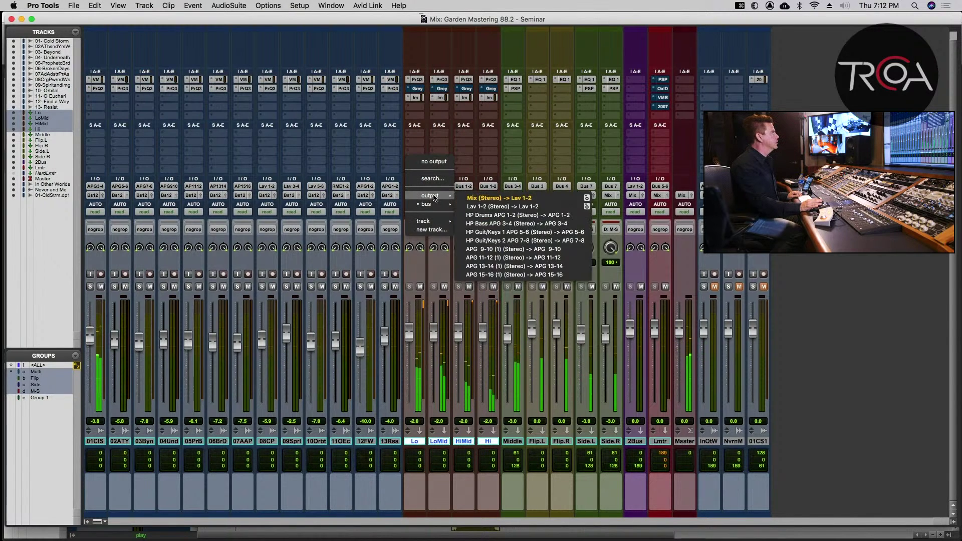
pyautogui.click(507, 199)
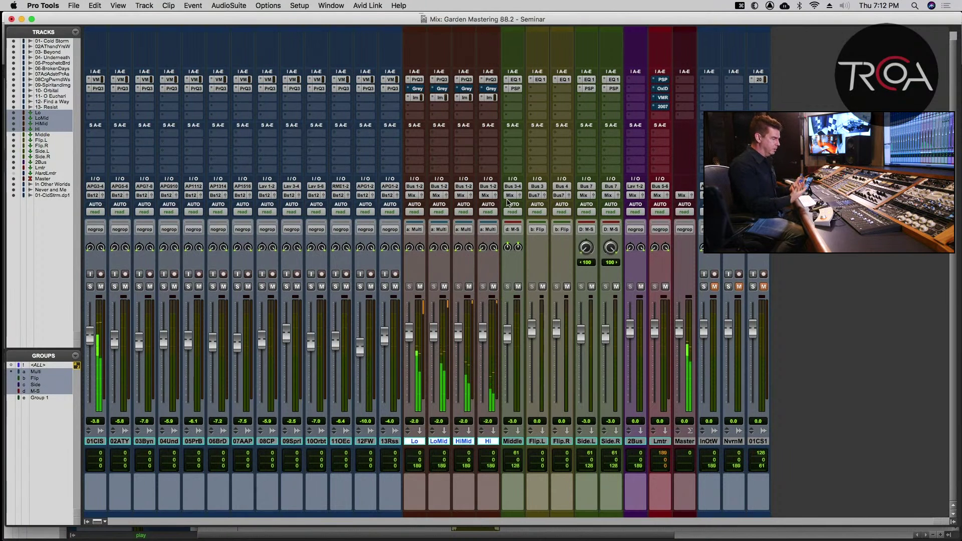
pyautogui.click(414, 196)
pyautogui.moveTo(426, 204)
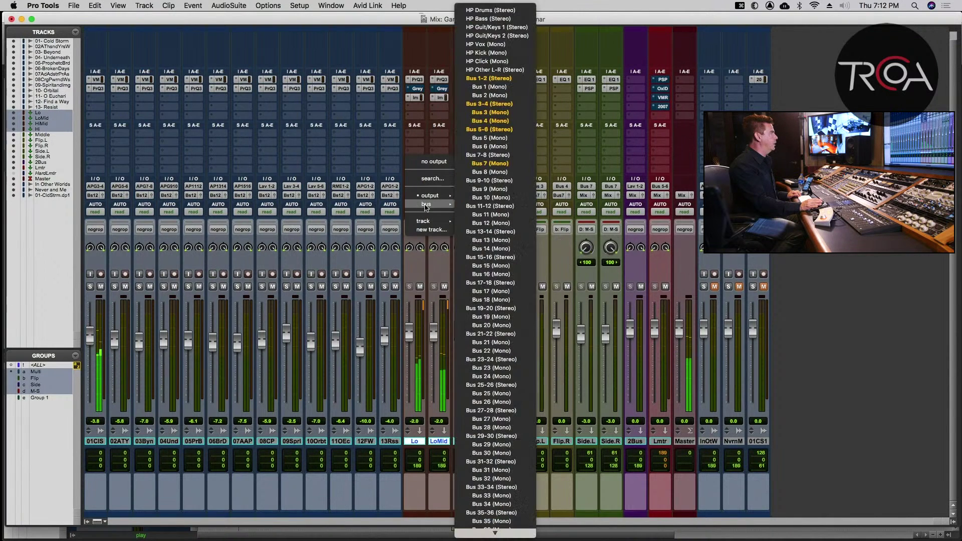
pyautogui.click(484, 78)
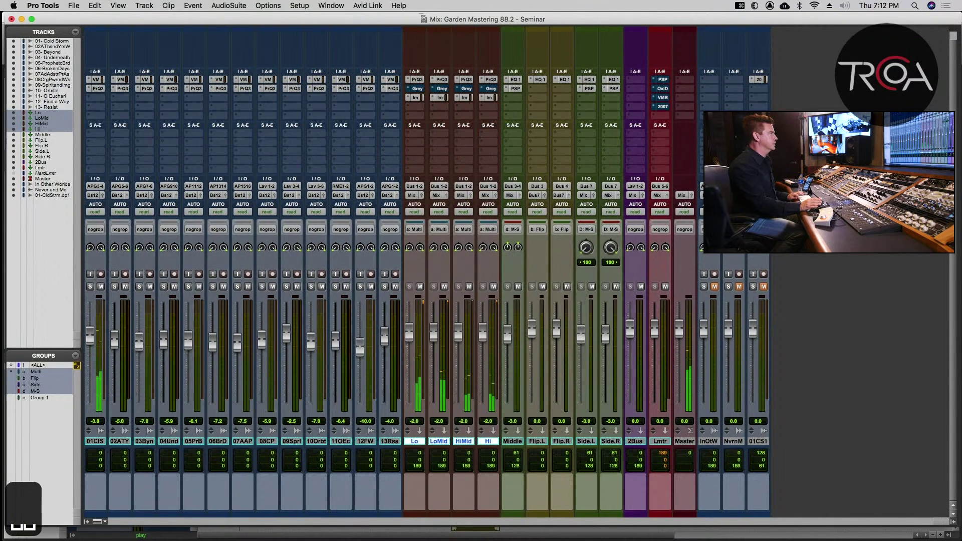
pyautogui.click(413, 195)
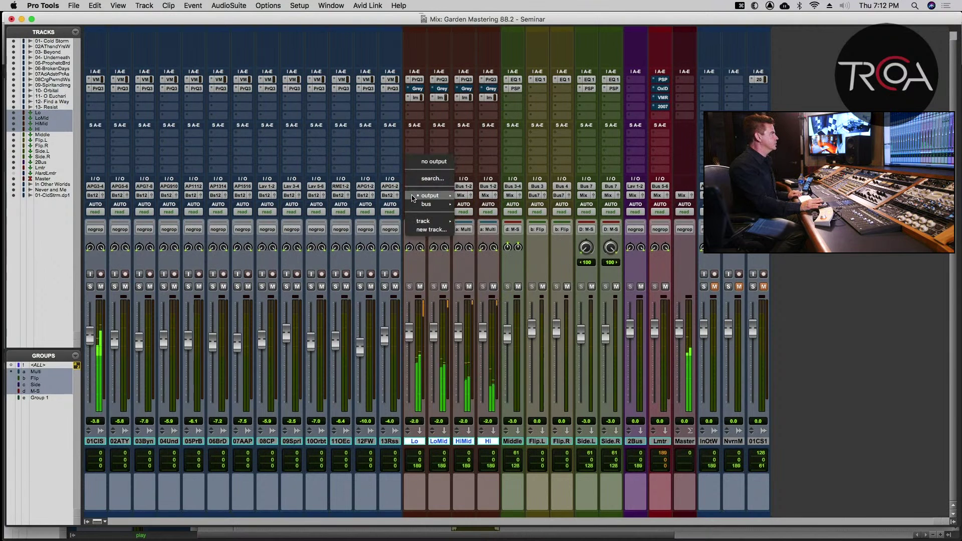
pyautogui.moveTo(426, 204)
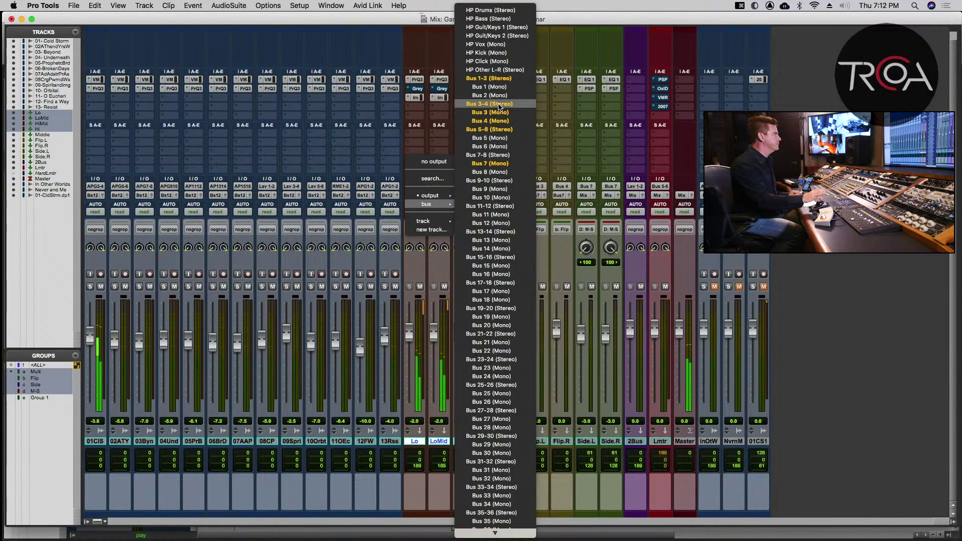
pyautogui.click(499, 104)
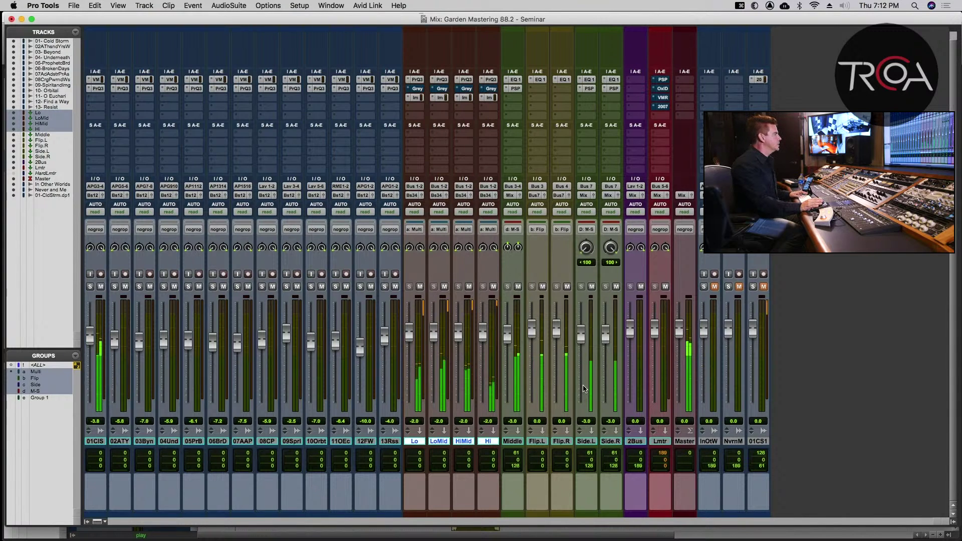
# - Save the session, play the 11- O Euchari clip from about 54:19, and return to the mixer
pyautogui.press('super+s')
pyautogui.press('super+s')
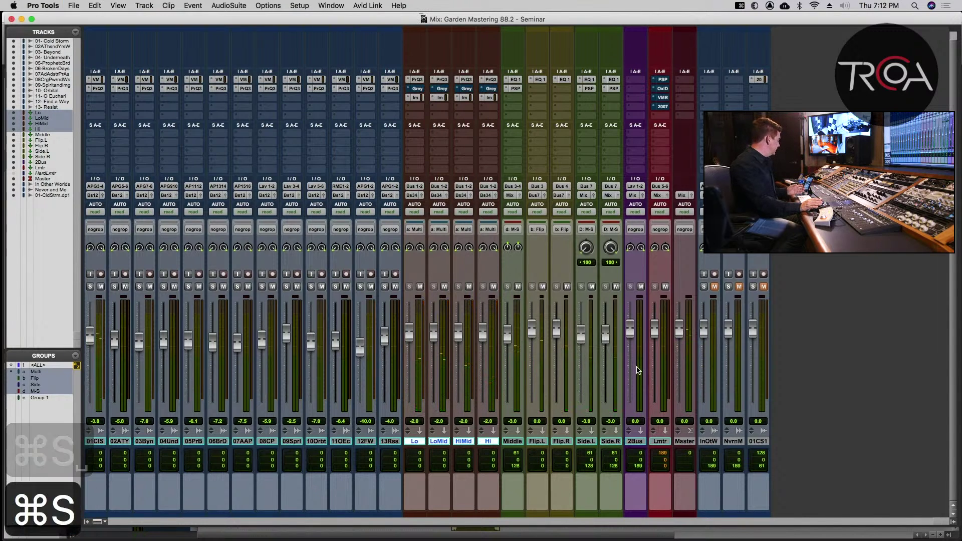
pyautogui.press('super+equal')
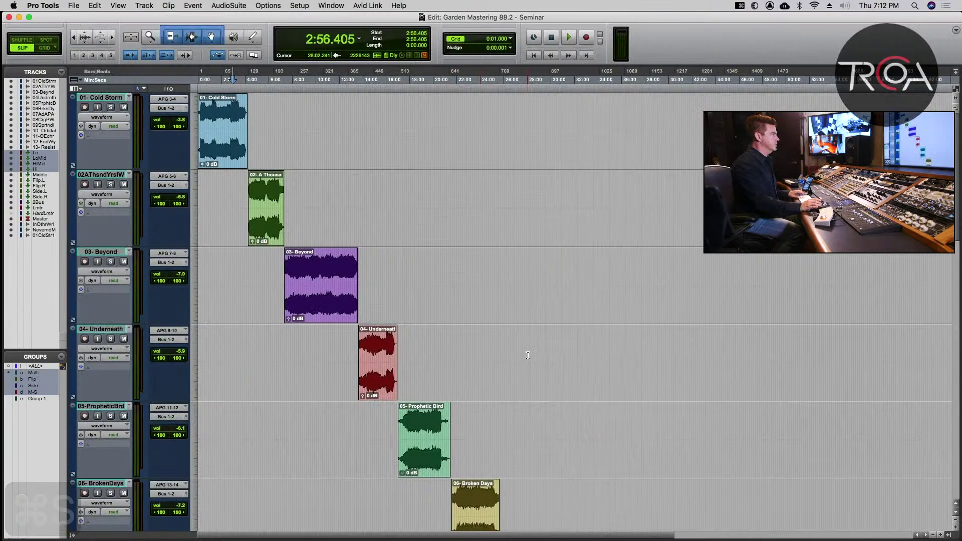
pyautogui.hscroll(5, 527, 355)
pyautogui.scroll(-15, 527, 355)
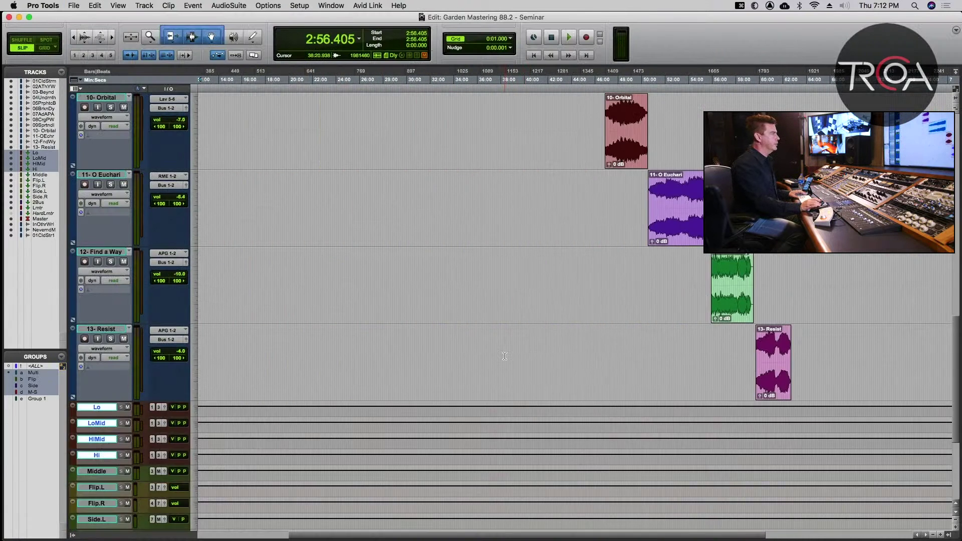
pyautogui.click(693, 187)
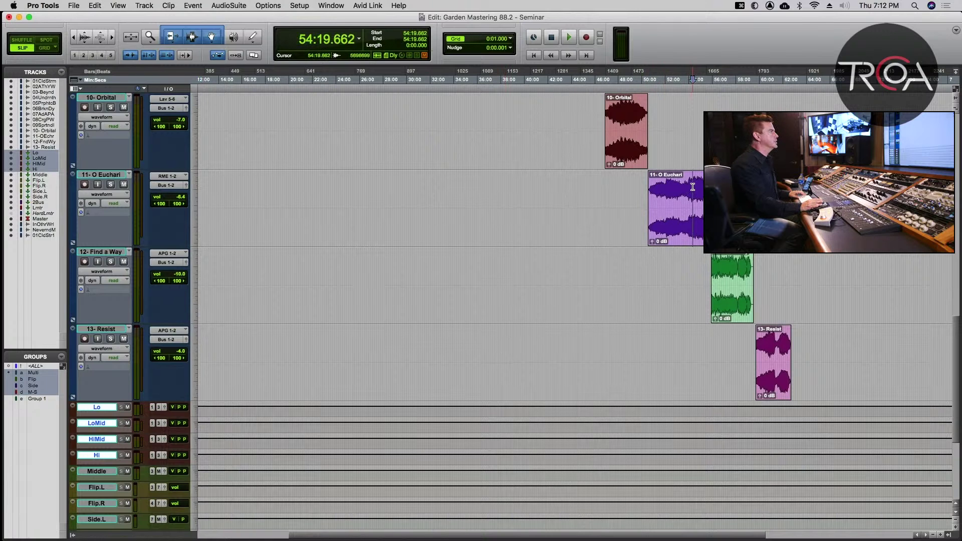
pyautogui.press('space')
pyautogui.press('super+equal')
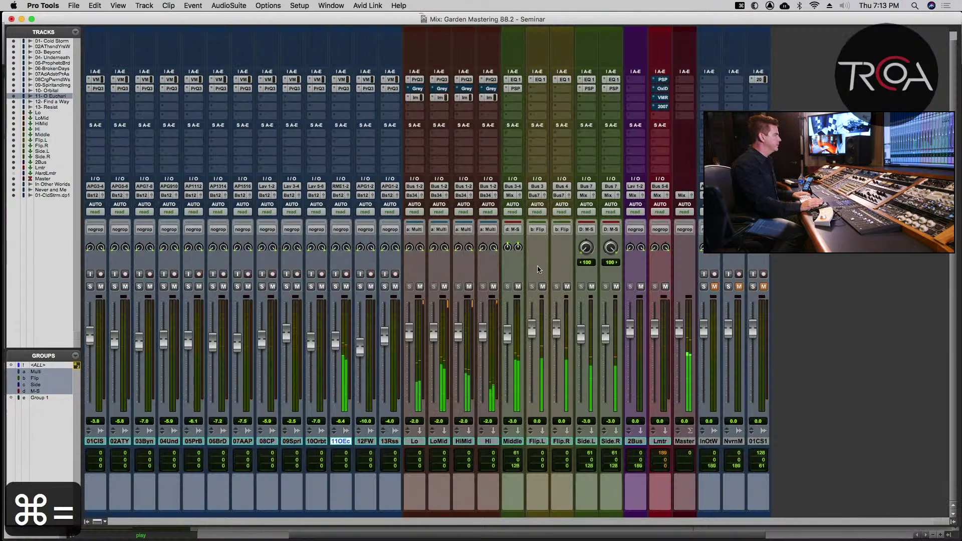
pyautogui.press('super+s')
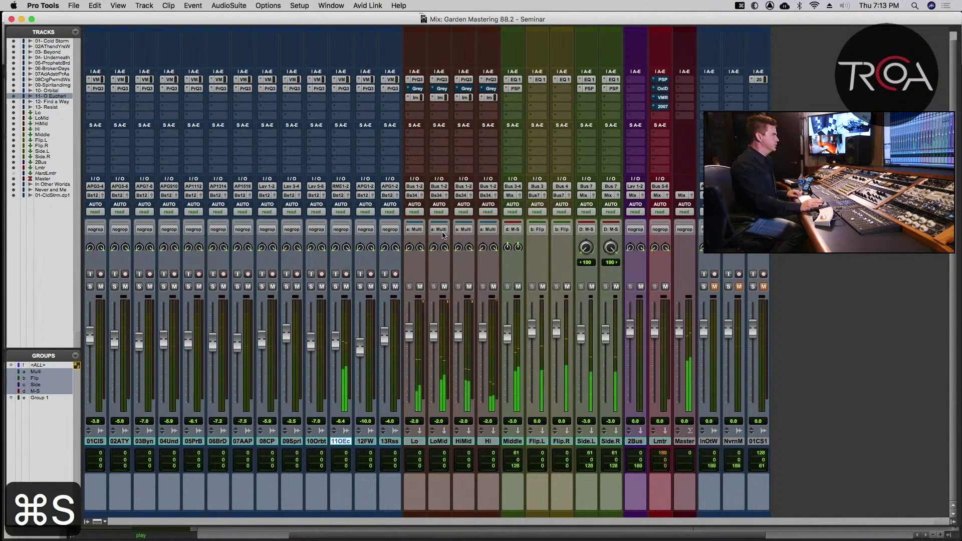
# - Try to route the multiband tracks to Mix (Stereo) during playback, and deselect the 11- O Euchari track
pyautogui.click(415, 198)
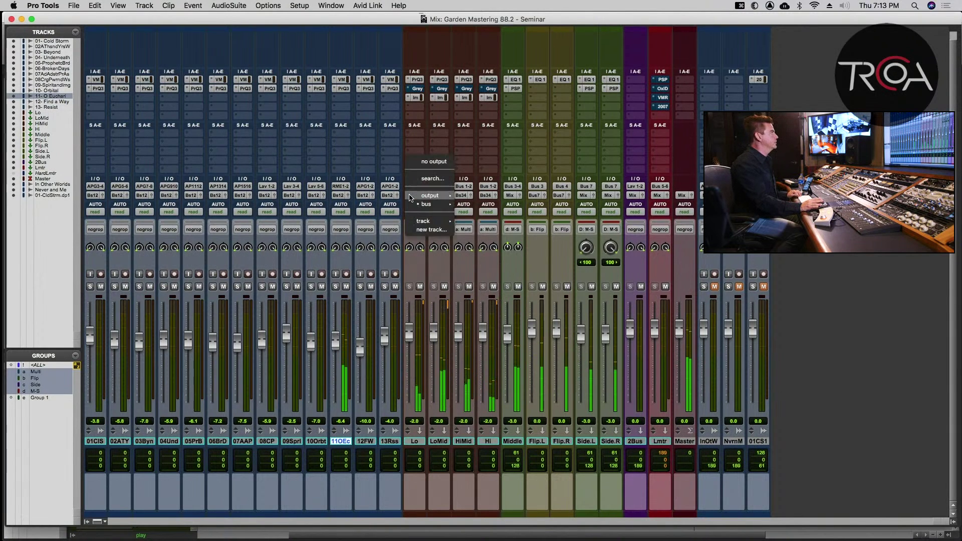
pyautogui.moveTo(439, 196)
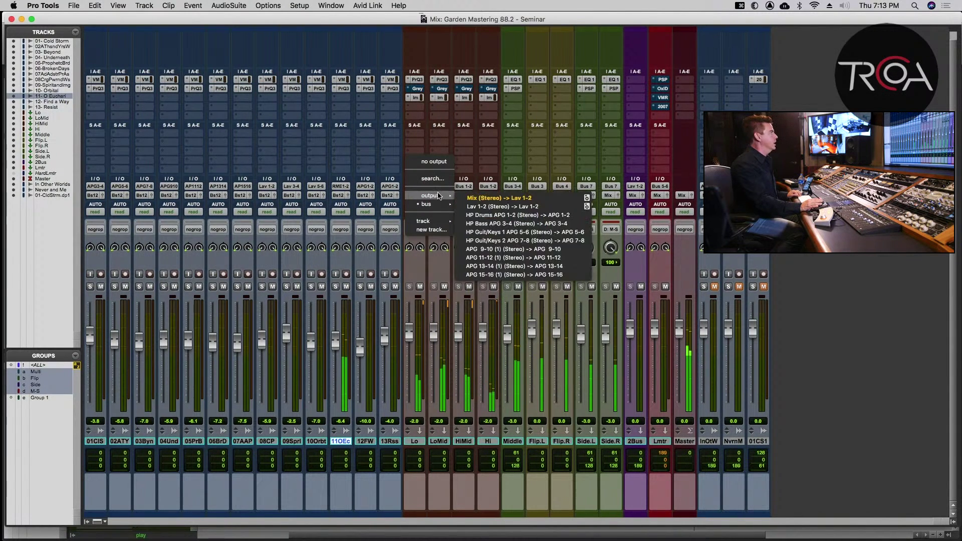
pyautogui.keyDown('alt'); pyautogui.click(513, 198); pyautogui.keyUp('alt')
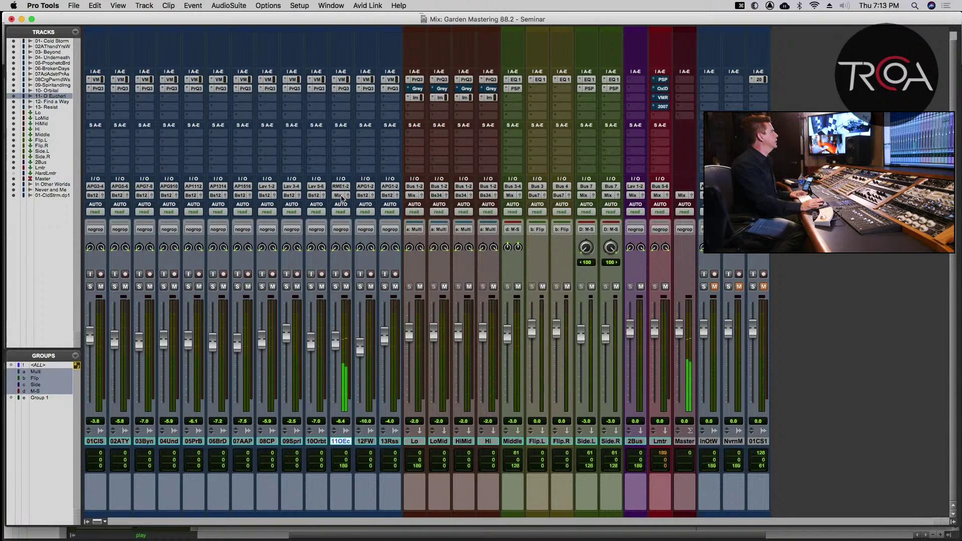
pyautogui.click(345, 260)
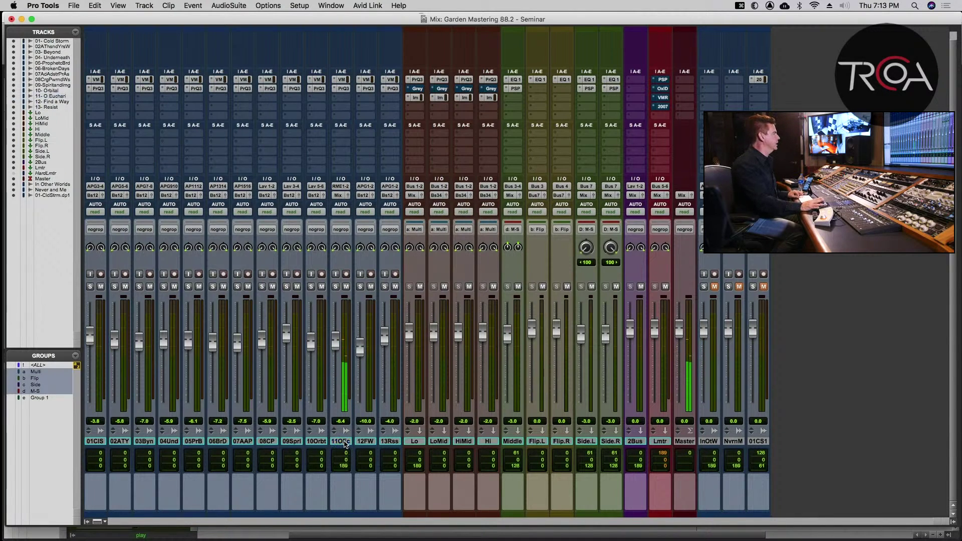
# - Route the 11- O Euchari track's output to Bus 1-2 (Stereo) and save the session
pyautogui.click(341, 195)
pyautogui.moveTo(351, 197)
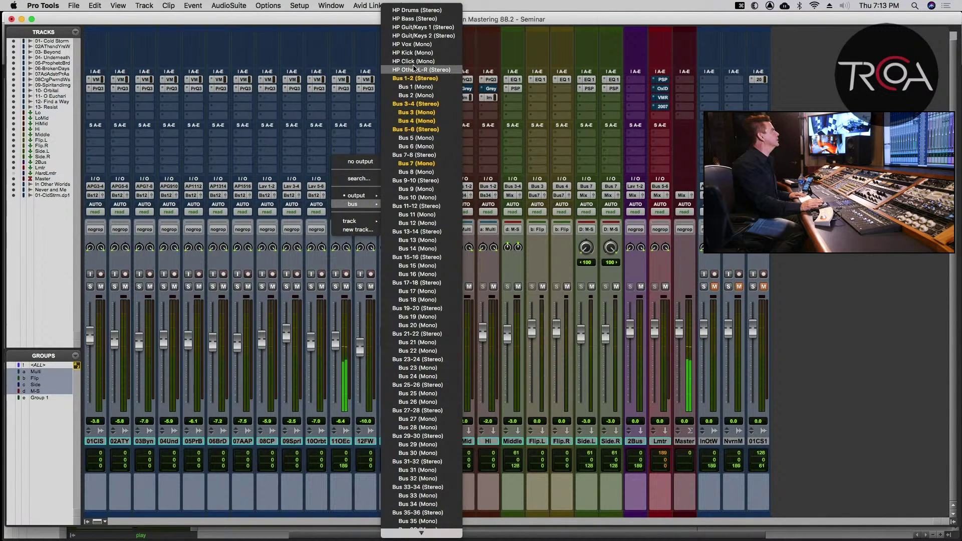
pyautogui.click(414, 78)
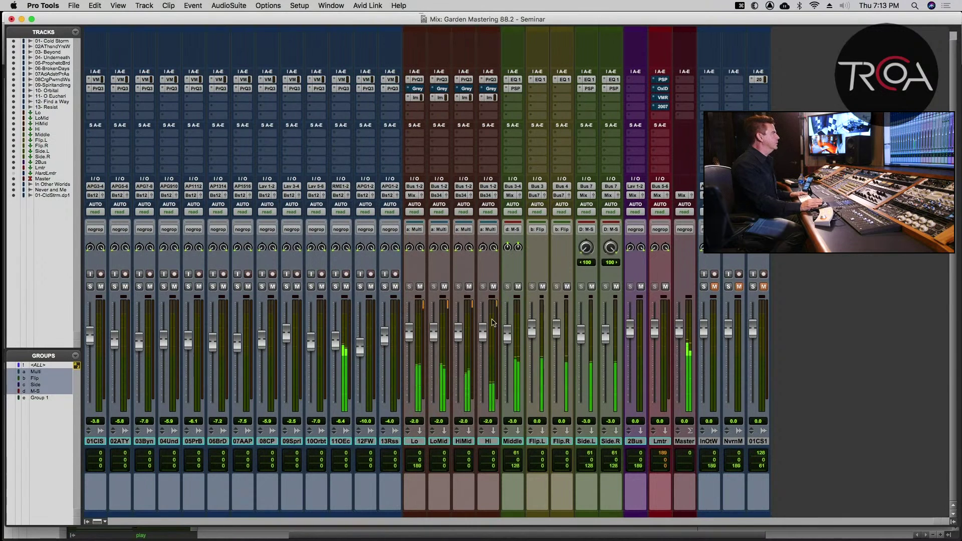
pyautogui.press('super+s')
pyautogui.press('super+s')
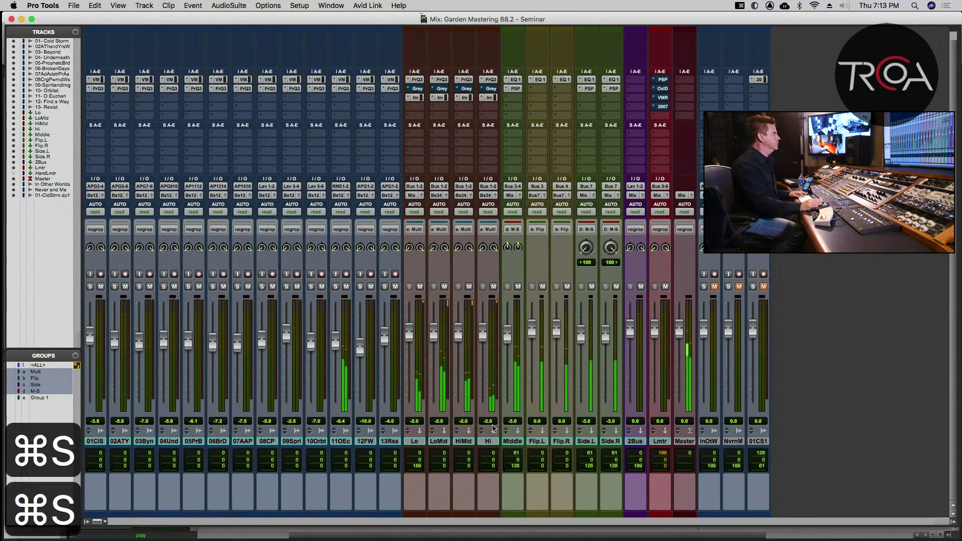
# - Select the Lo through Hi tracks and compare their Mix (Stereo) and Bus 3-4 (Stereo) outputs by ear, ending on Bus 3-4
pyautogui.click(489, 441)
pyautogui.keyDown('shift'); pyautogui.click(414, 441); pyautogui.keyUp('shift')
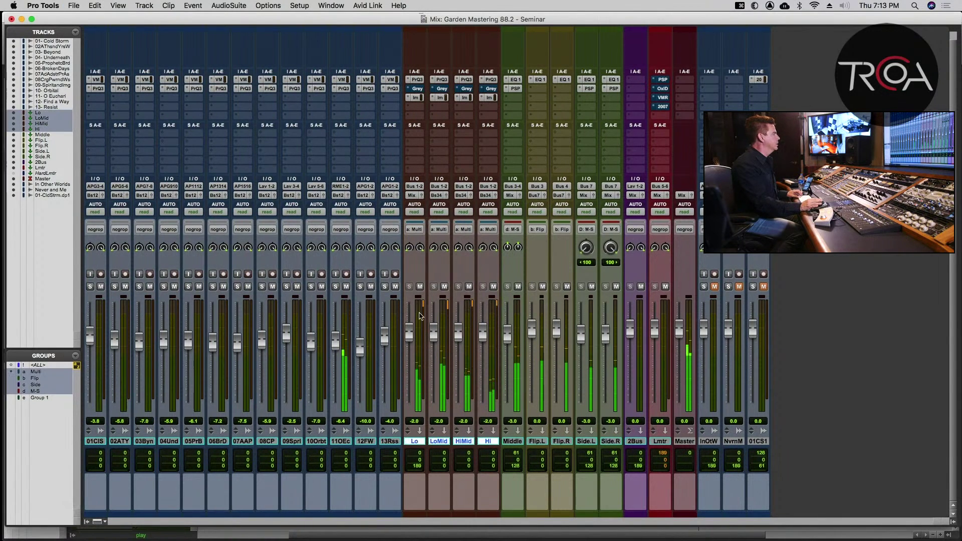
pyautogui.click(411, 195)
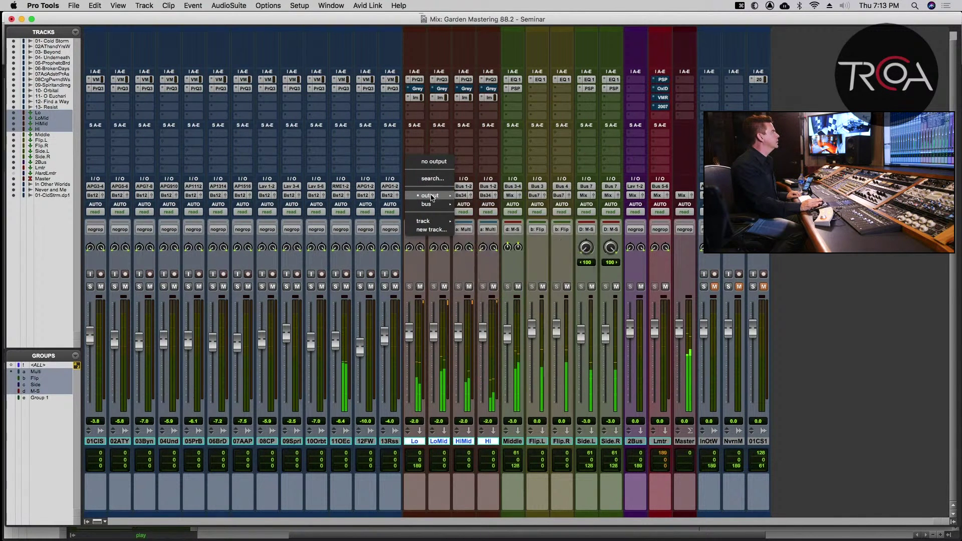
pyautogui.moveTo(426, 204)
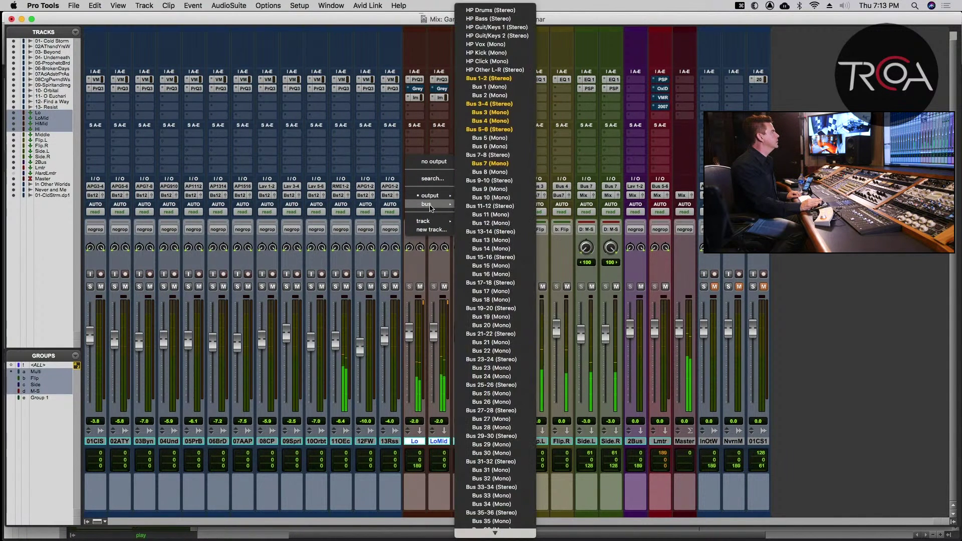
pyautogui.click(490, 104)
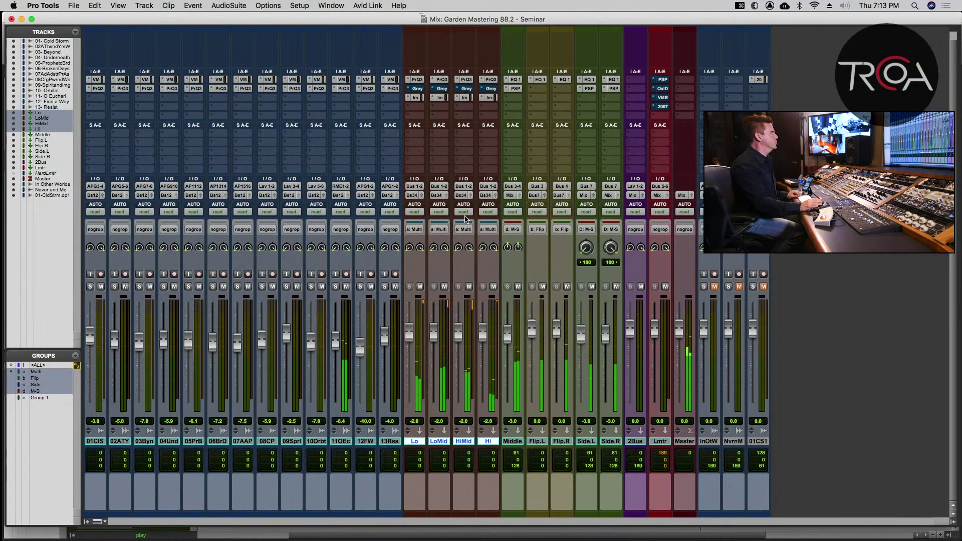
pyautogui.click(411, 196)
pyautogui.moveTo(430, 195)
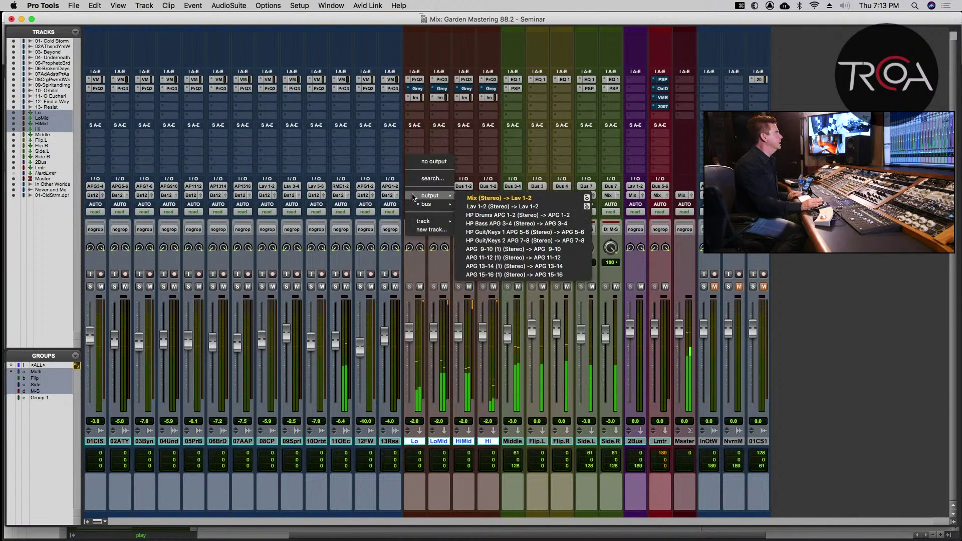
pyautogui.click(509, 198)
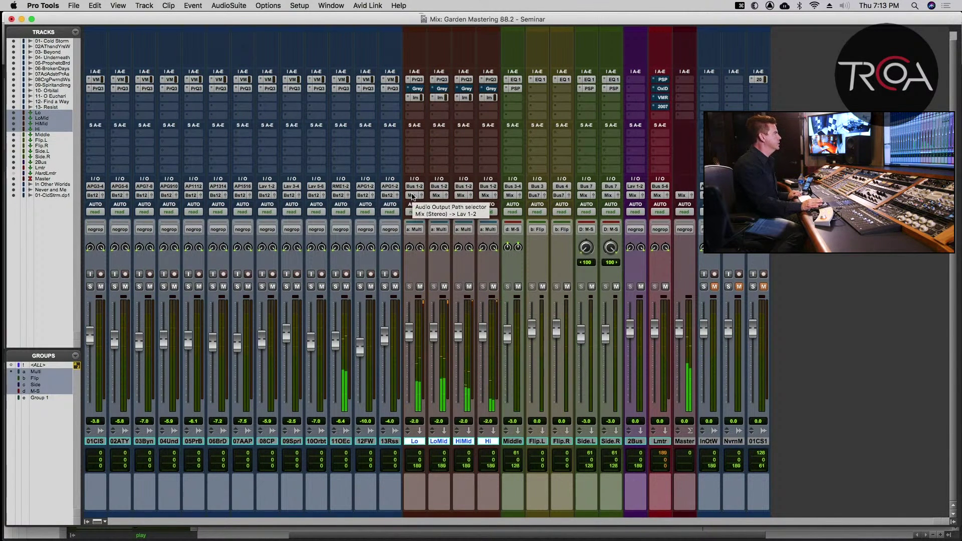
pyautogui.click(414, 196)
pyautogui.moveTo(421, 204)
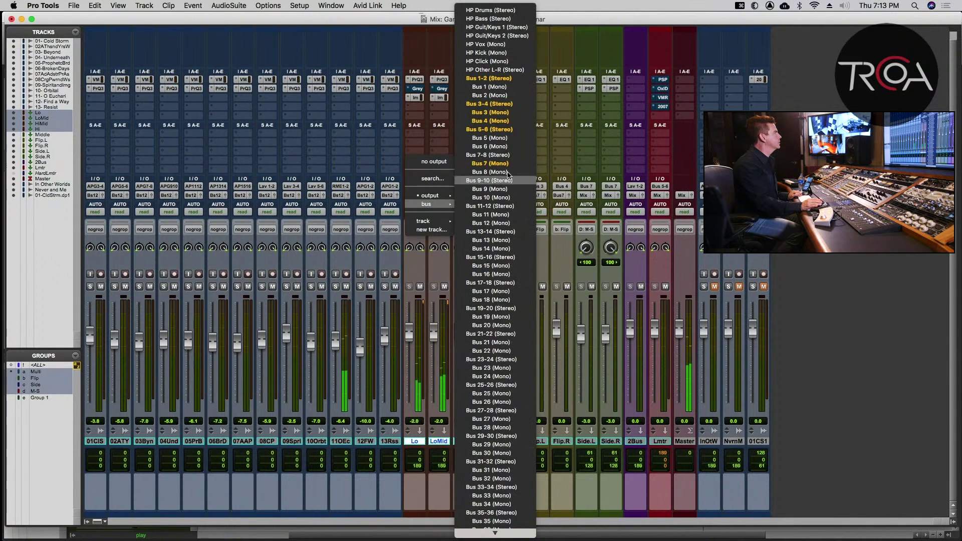
pyautogui.click(493, 106)
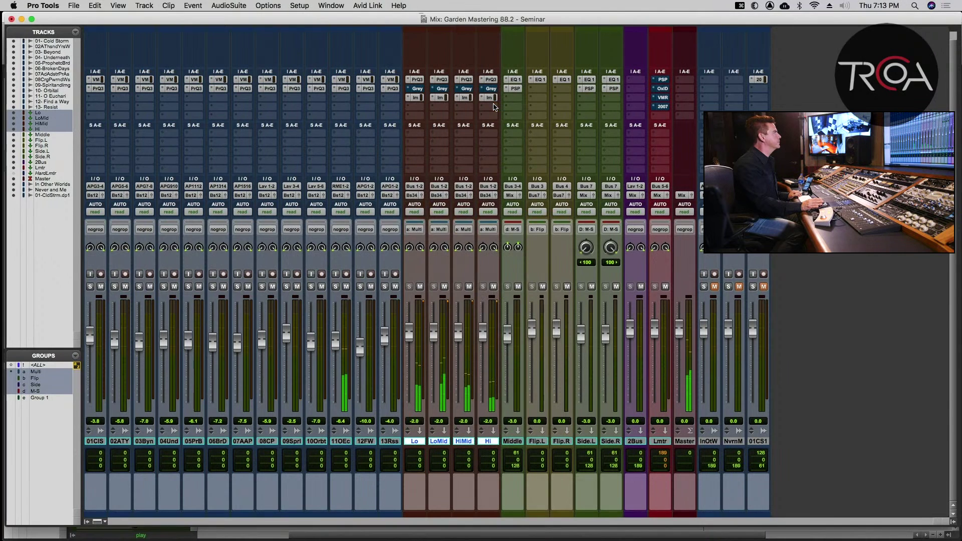
# - Clear the multiband track selection, save the session, and play 11- O Euchari through the mid-side routing
pyautogui.click(488, 441)
pyautogui.press('super+s')
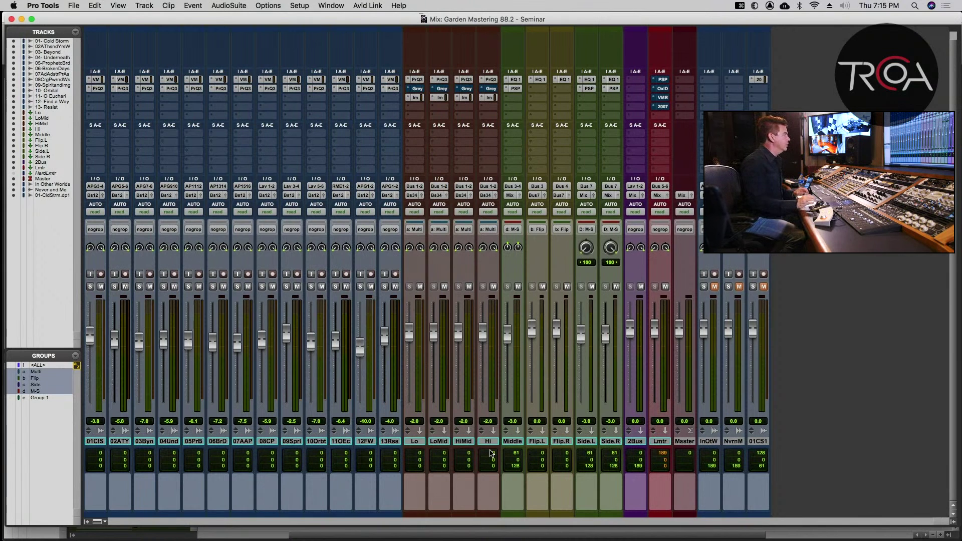
pyautogui.press('super+s')
pyautogui.press('space')
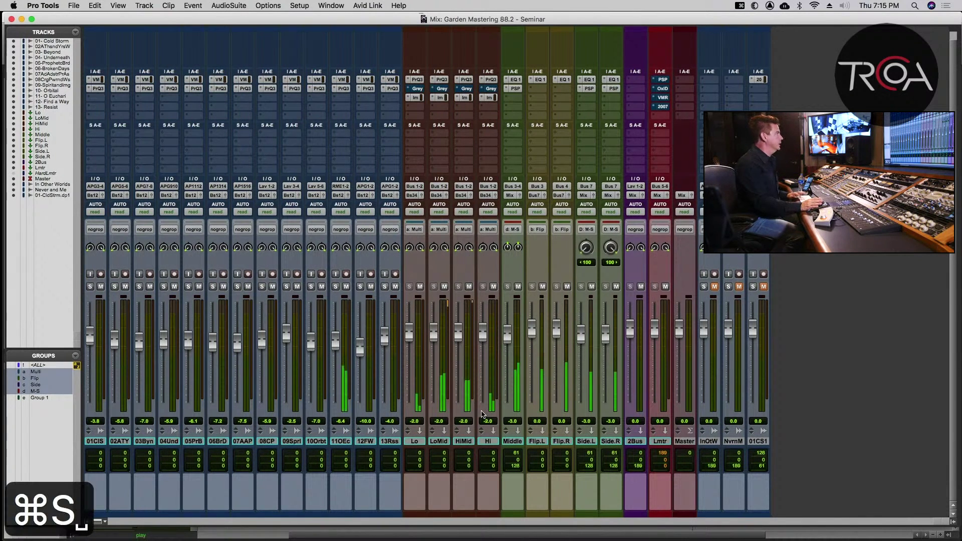
pyautogui.press('super+s')
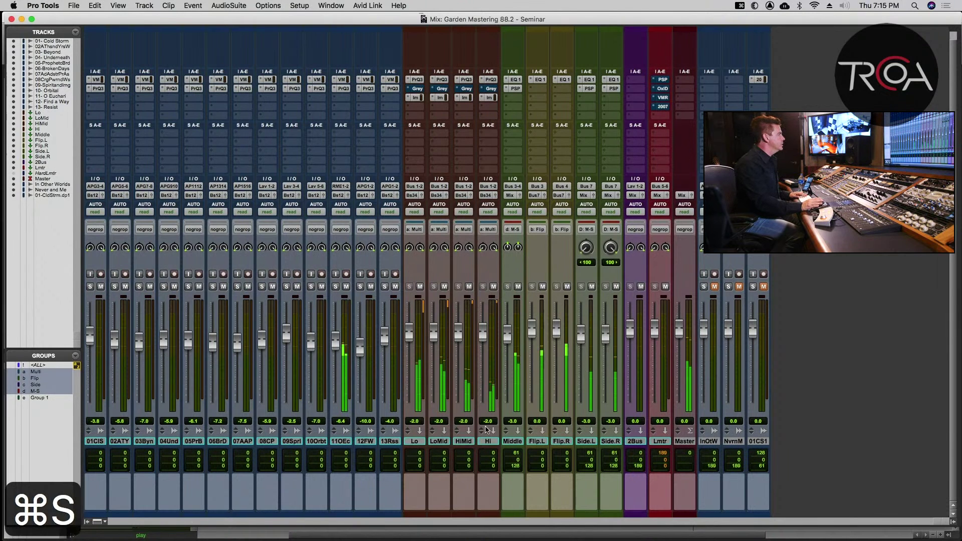
pyautogui.press('super+s')
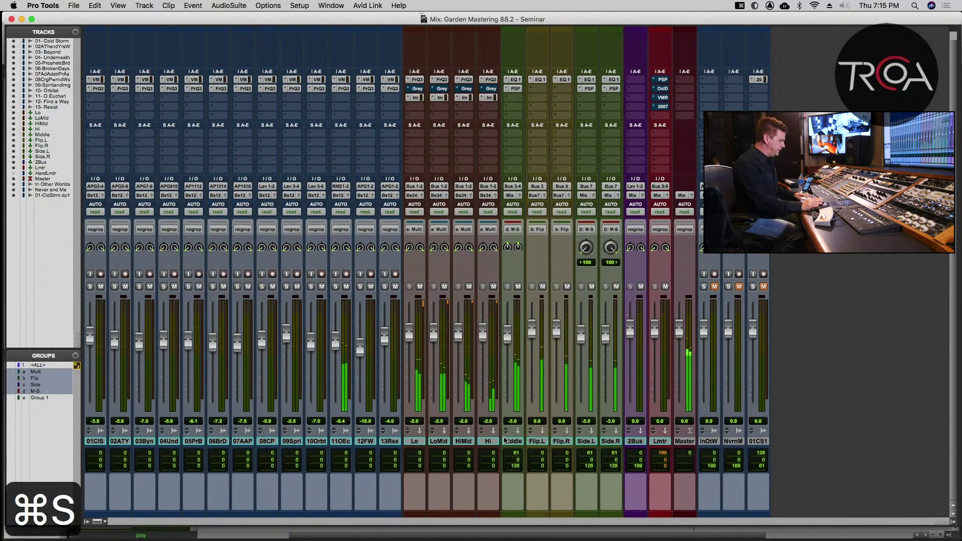
pyautogui.press('super+equal')
pyautogui.press('super+equal')
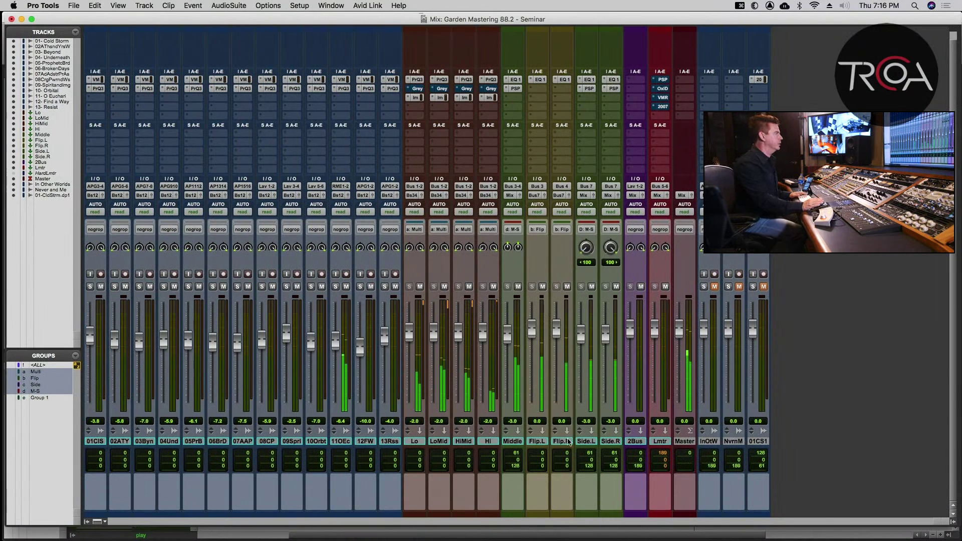
pyautogui.press('super+s')
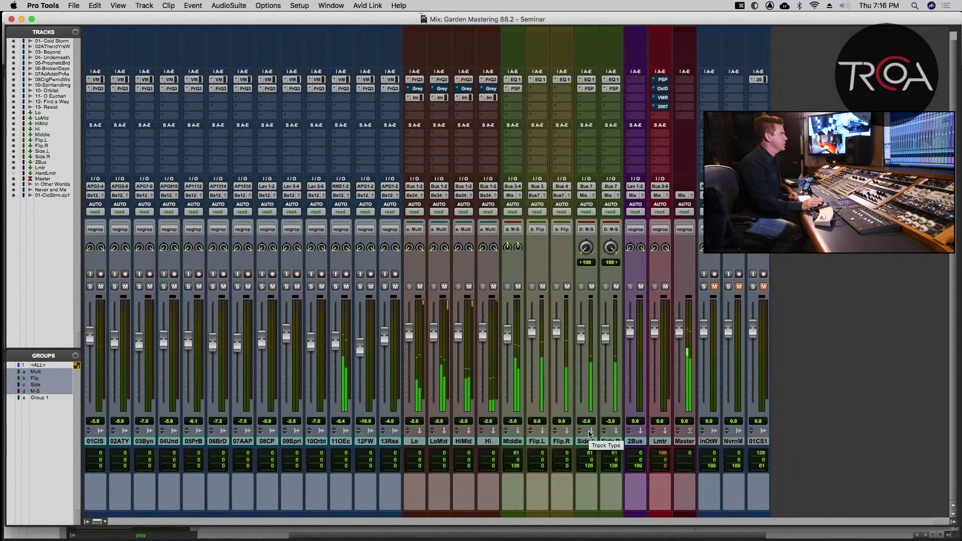
# - Stop playback, select the Middle, Side.L and Side.R tracks together, and save the session
pyautogui.press('space')
pyautogui.click(607, 442)
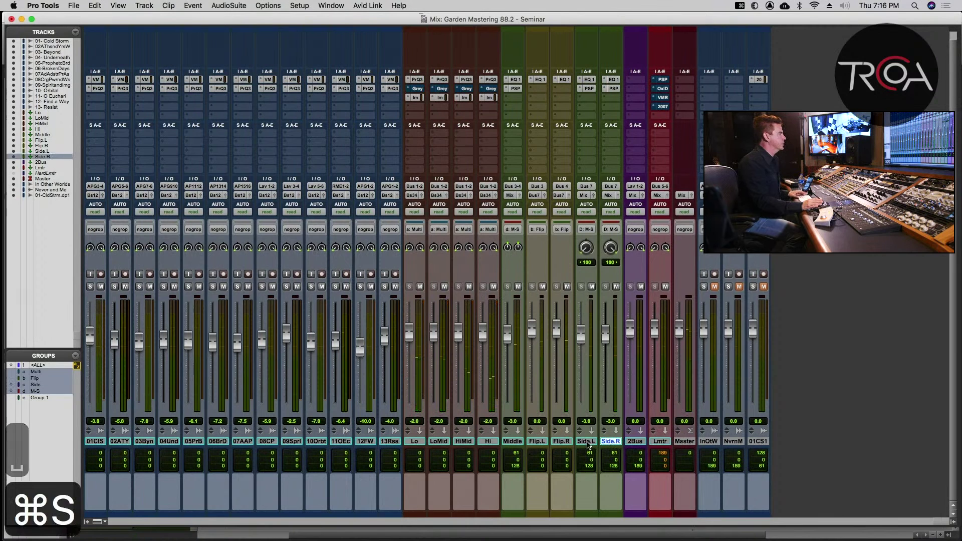
pyautogui.keyDown('shift'); pyautogui.click(586, 442); pyautogui.keyUp('shift')
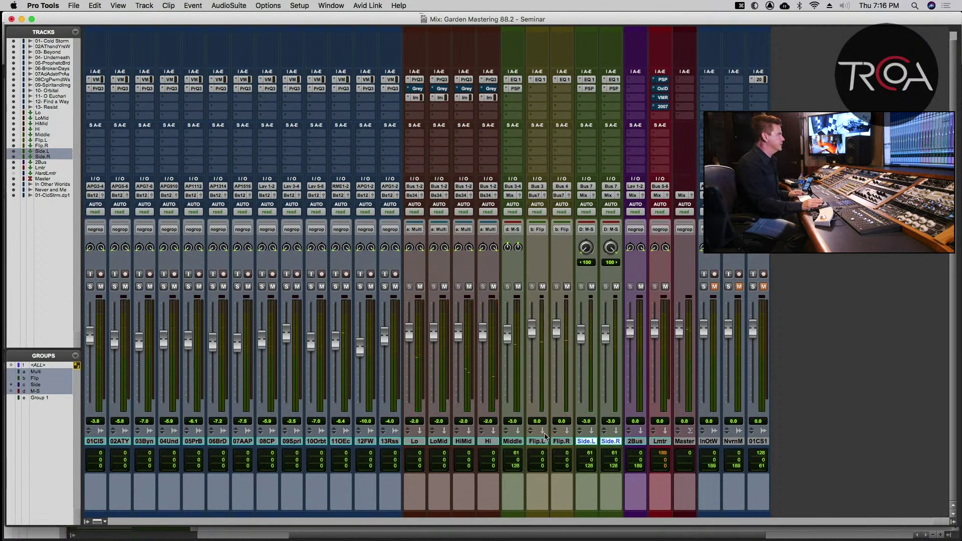
pyautogui.keyDown('super'); pyautogui.click(510, 442); pyautogui.keyUp('super')
pyautogui.press('super+s')
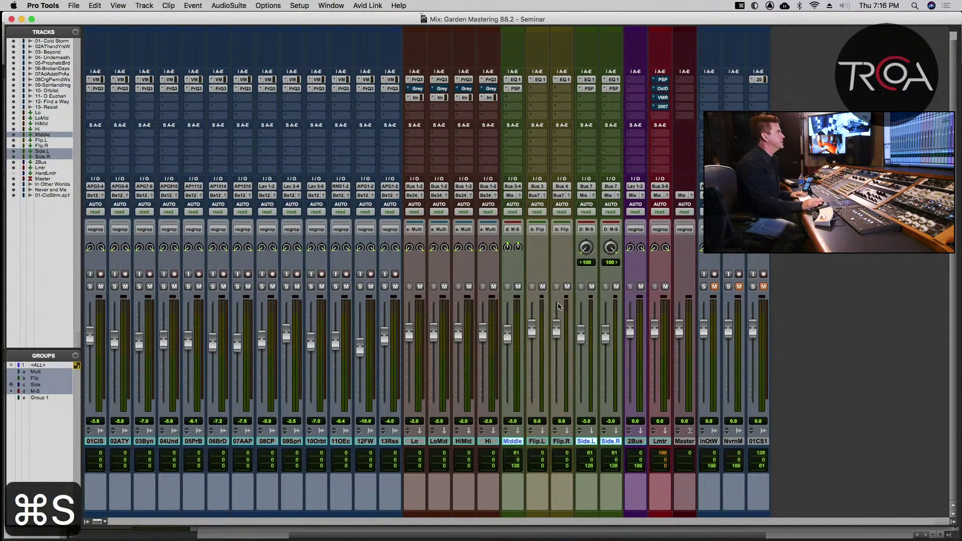
pyautogui.click(510, 197)
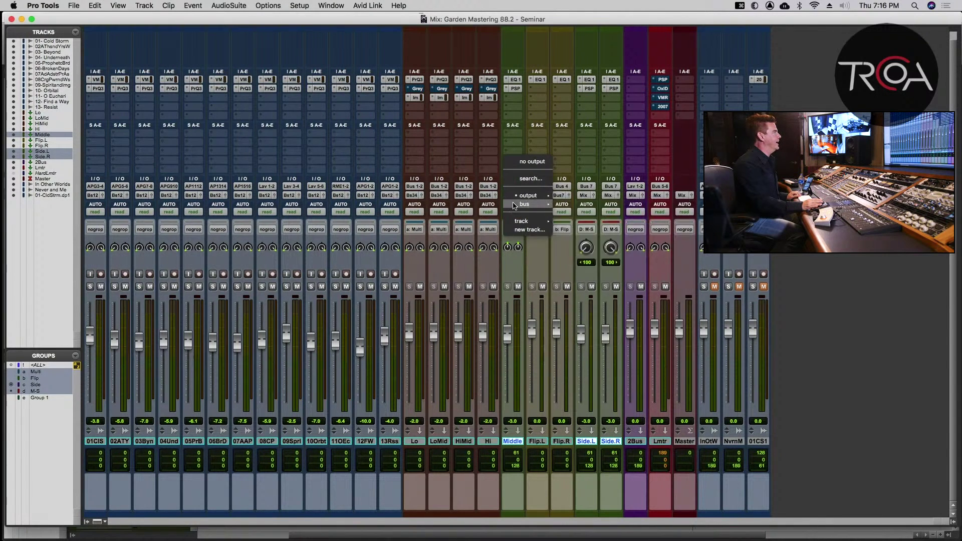
pyautogui.moveTo(524, 204)
pyautogui.click(590, 131)
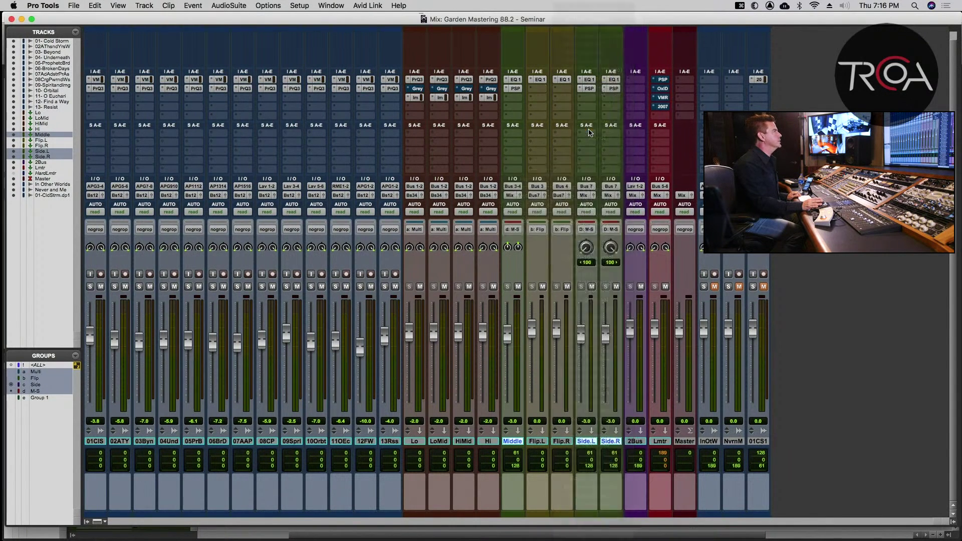
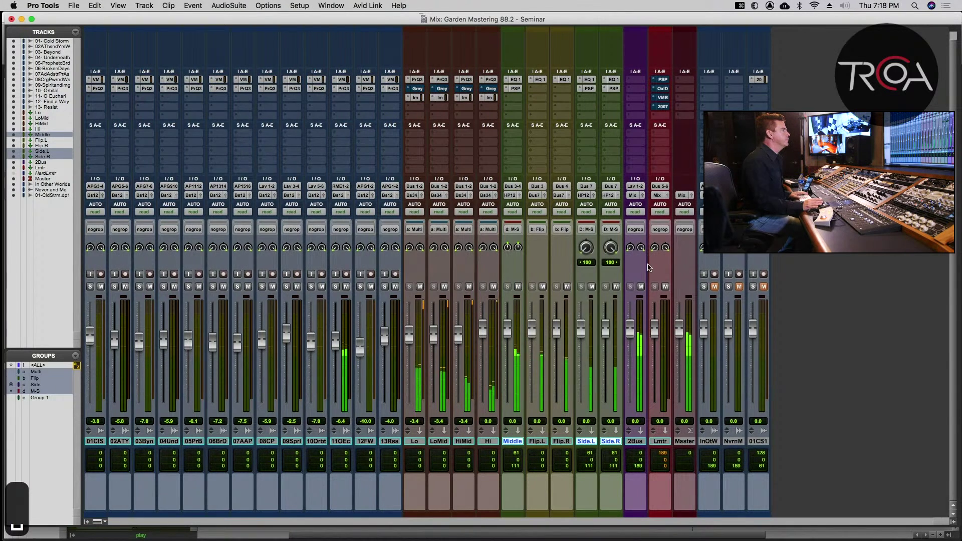
# - Save the session and route the selected Middle, Side.L and Side.R tracks to Mix (Stereo) during playback
pyautogui.press('super+s')
pyautogui.press('super+s')
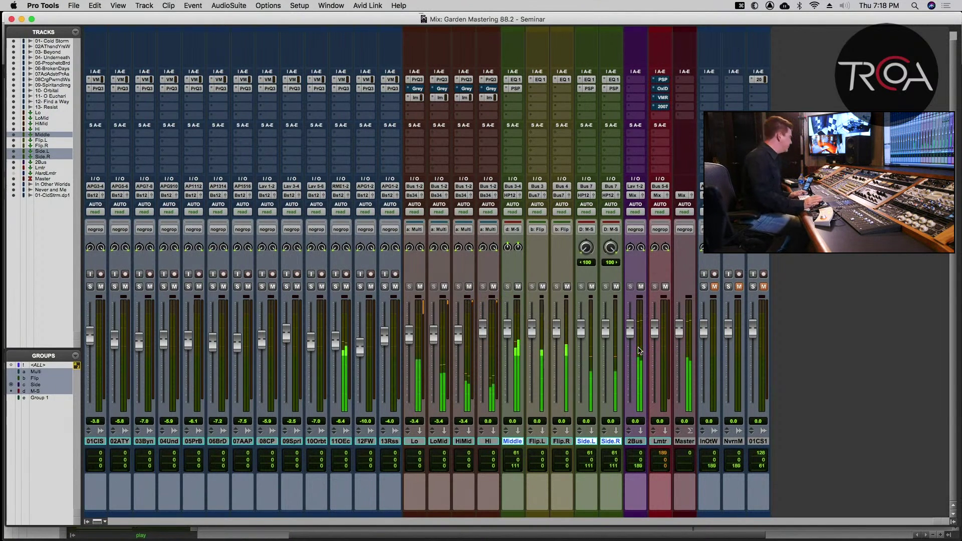
pyautogui.press('super+s')
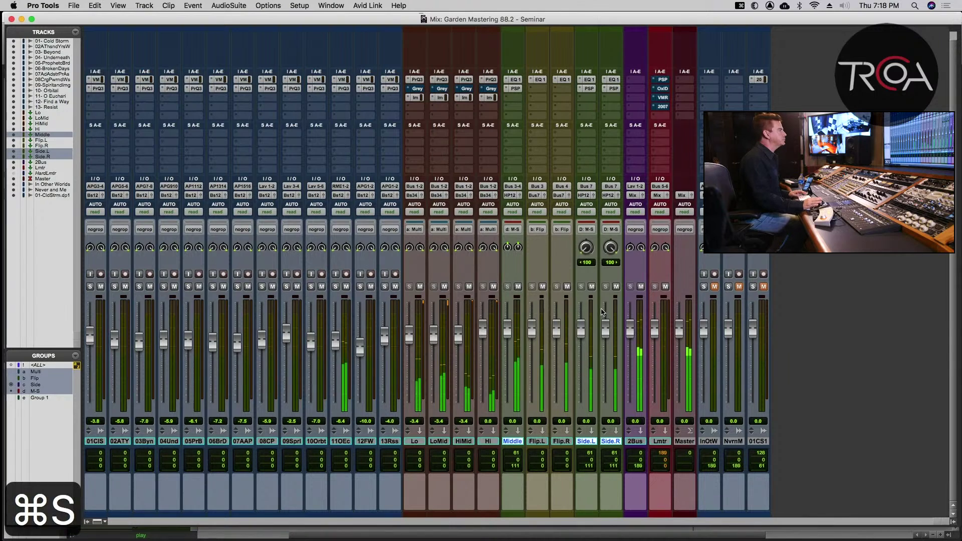
pyautogui.click(511, 197)
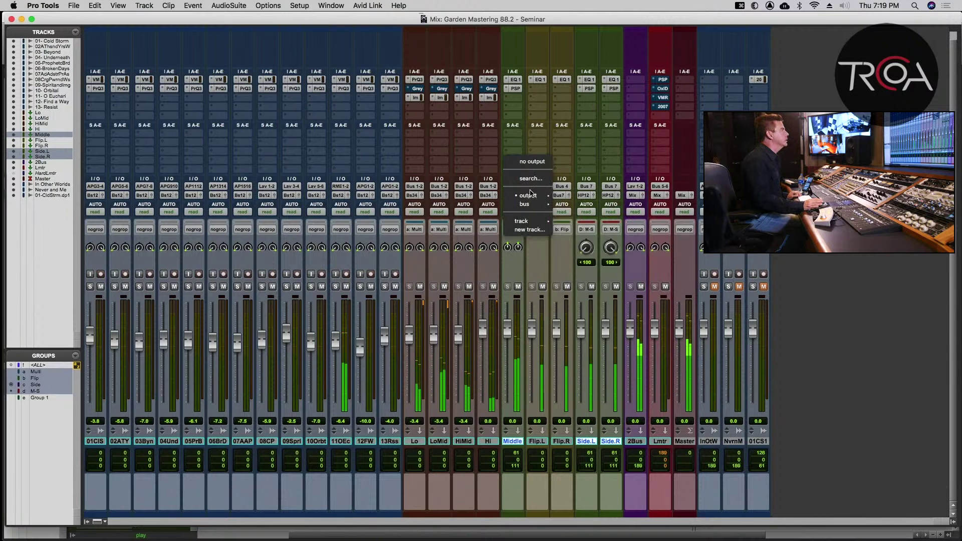
pyautogui.moveTo(549, 197)
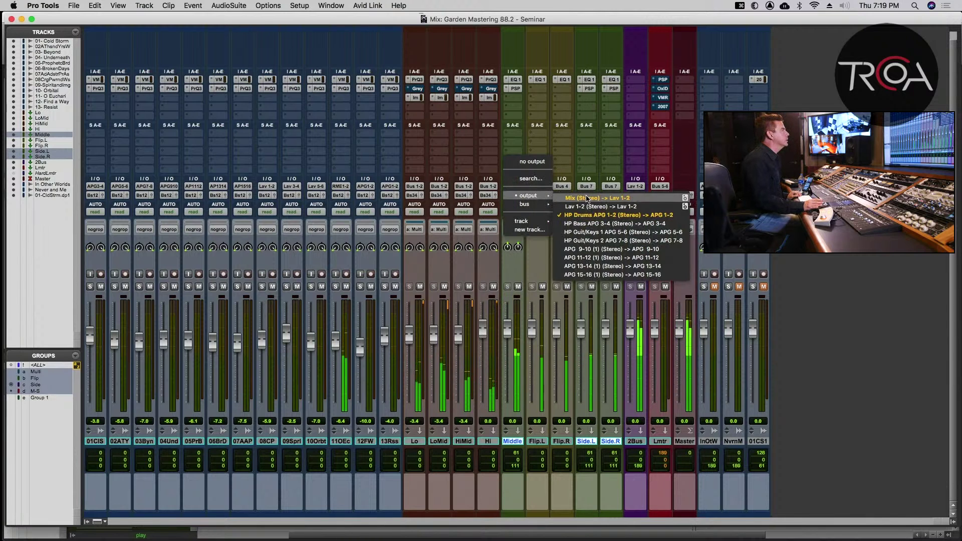
pyautogui.press('Escape')
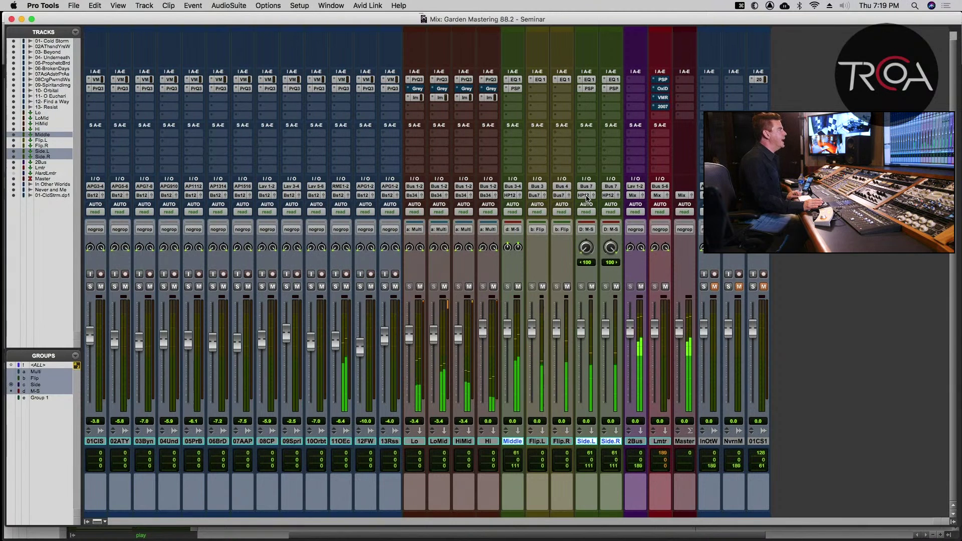
pyautogui.click(510, 195)
pyautogui.moveTo(514, 197)
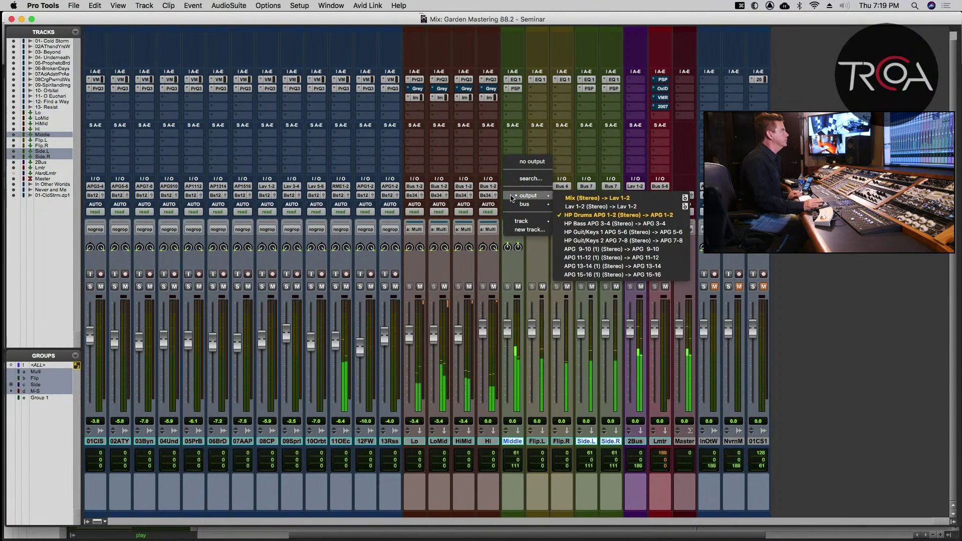
pyautogui.click(579, 198)
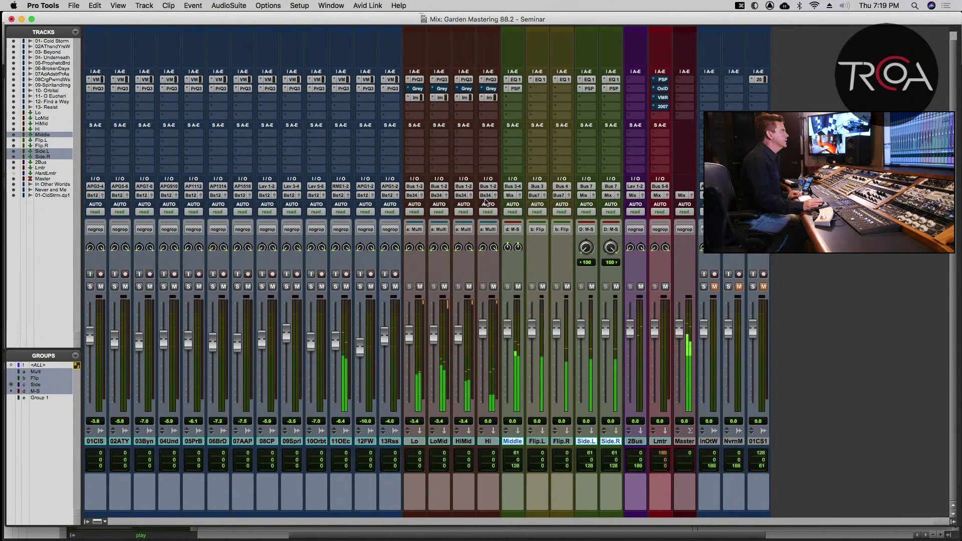
# - Compare the selected mid-side tracks by ear on HP Drums APG 1-2 (Stereo) and Mix (Stereo), ending on Mix
pyautogui.click(510, 195)
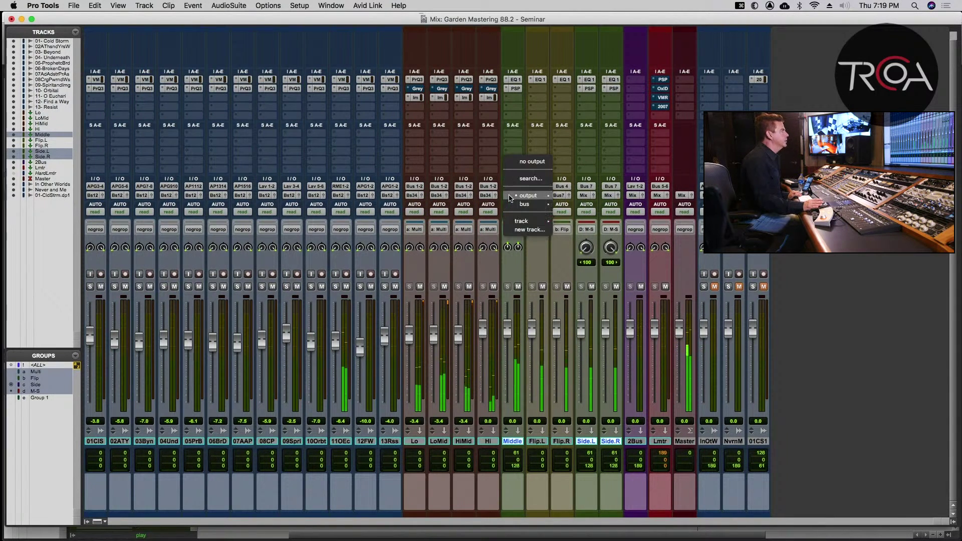
pyautogui.moveTo(514, 205)
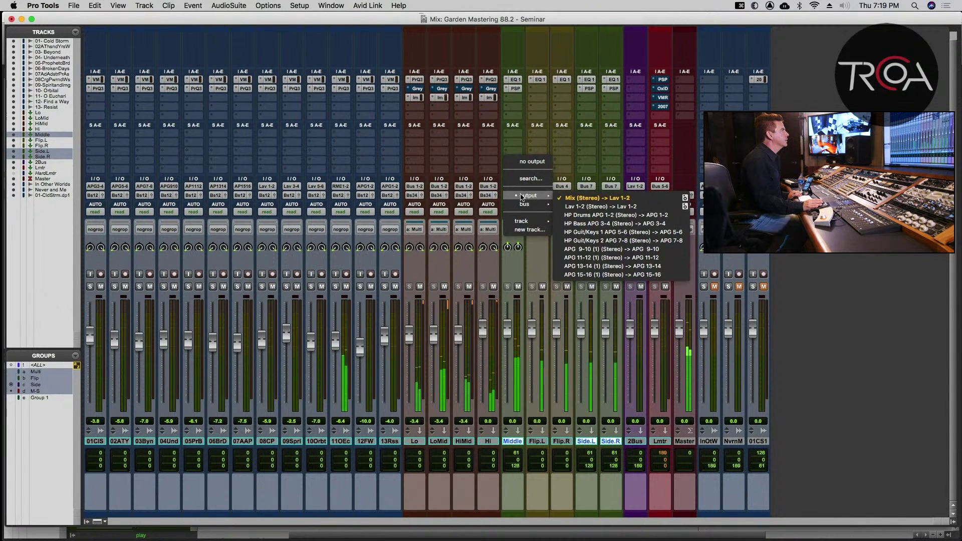
pyautogui.click(591, 215)
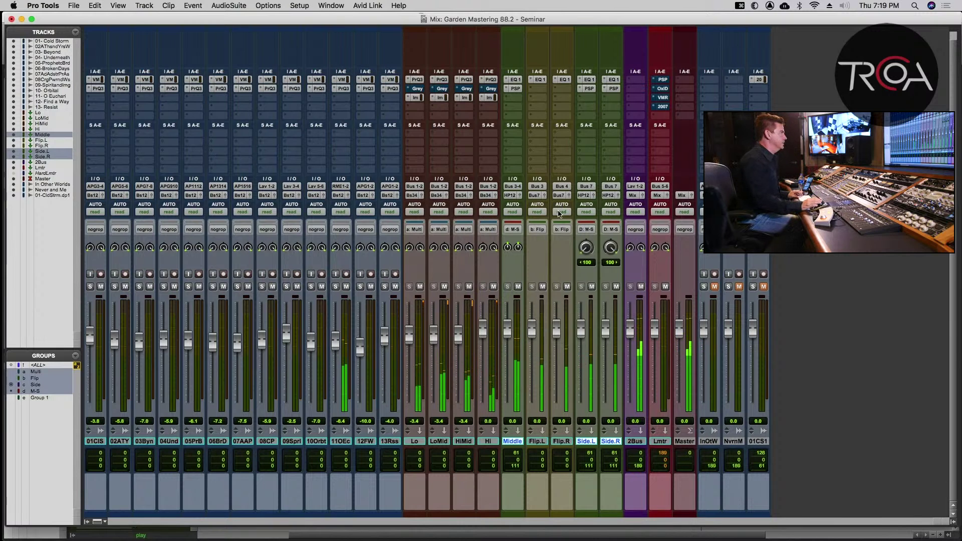
pyautogui.click(510, 196)
pyautogui.moveTo(511, 196)
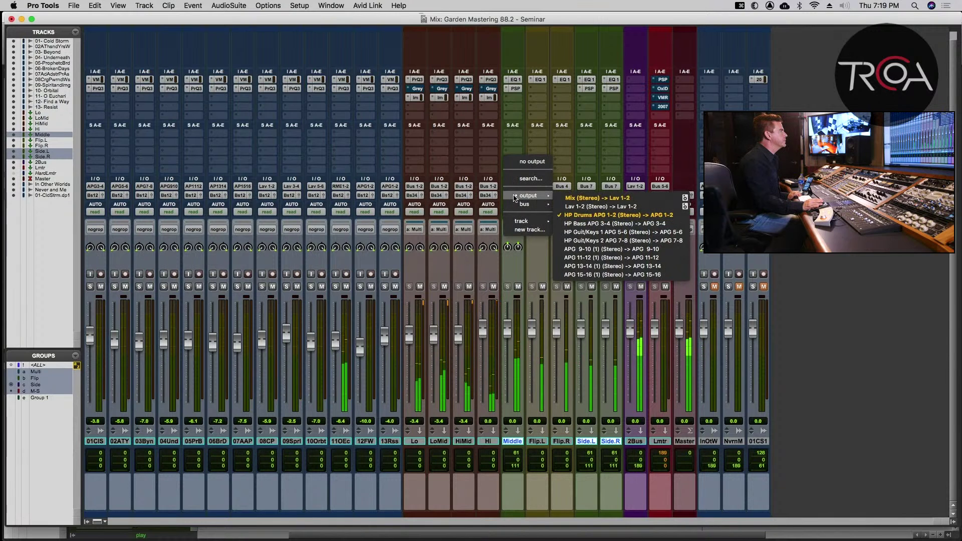
pyautogui.click(595, 199)
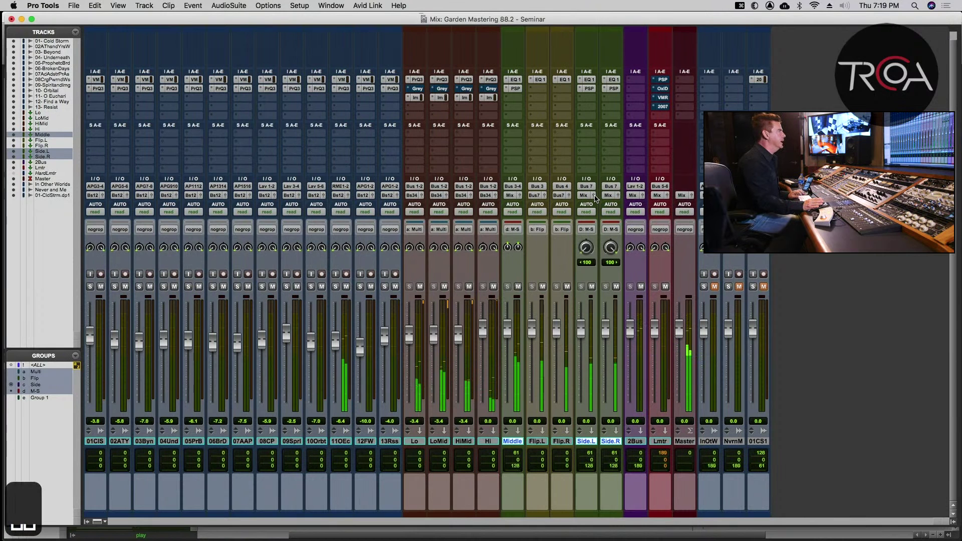
# - Play 01- Cold Storm from about 2:51 in the Edit window, return to the Mix window, and save the session
pyautogui.press('super+equal')
pyautogui.press('super+s')
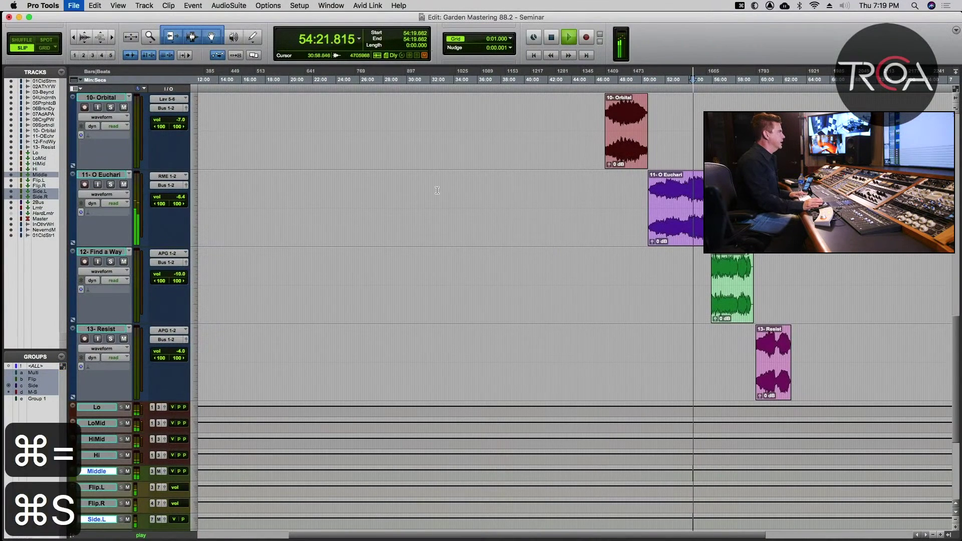
pyautogui.scroll(15, 451, 190)
pyautogui.hscroll(-5, 451, 190)
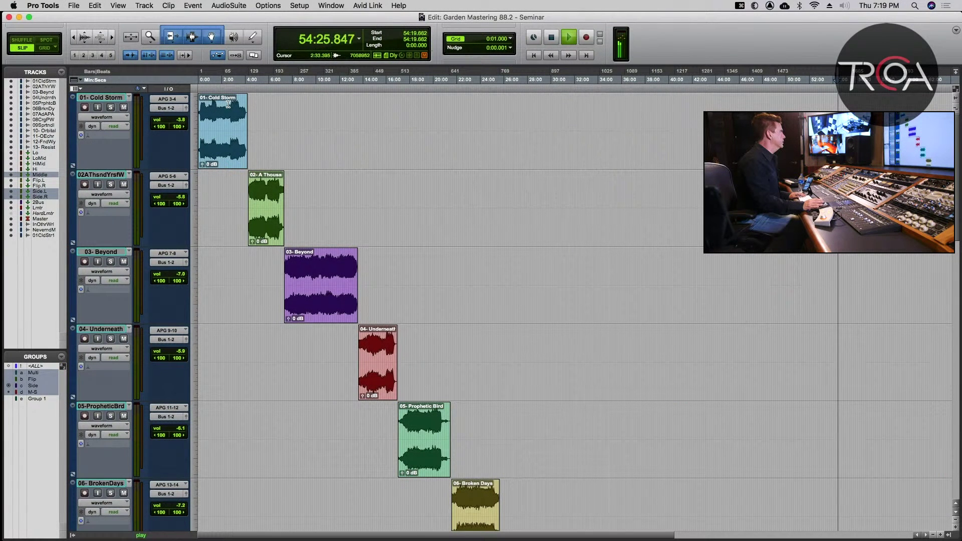
pyautogui.click(232, 107)
pyautogui.press('space')
pyautogui.press('space')
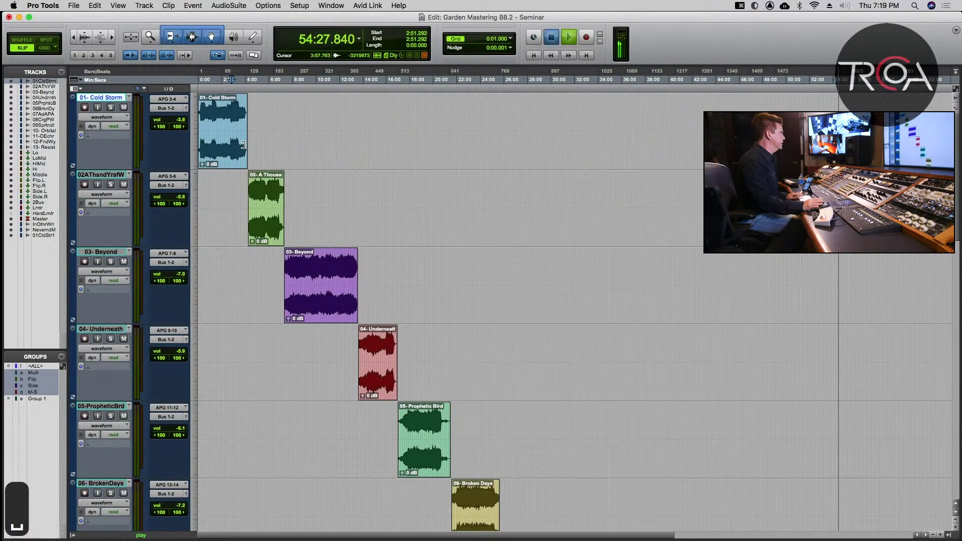
pyautogui.press('super+equal')
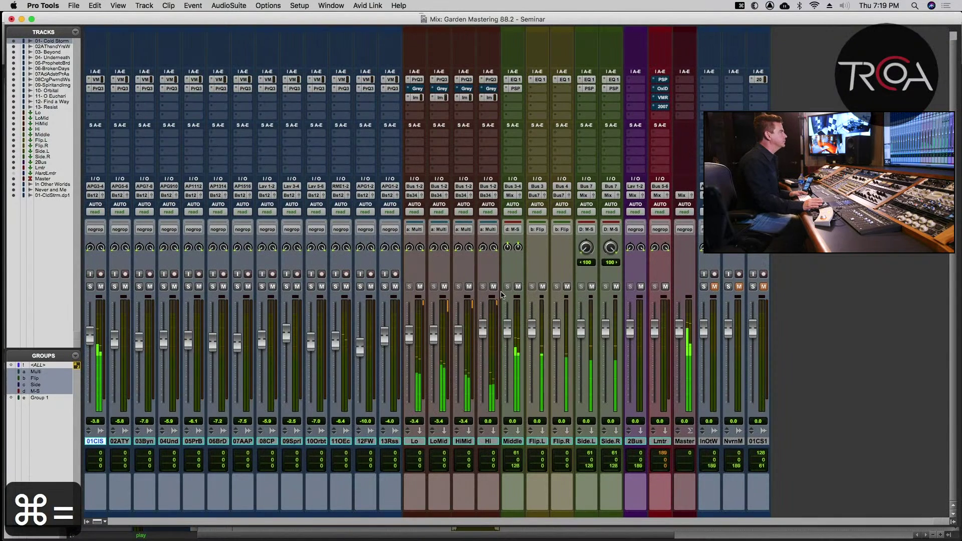
pyautogui.press('super+s')
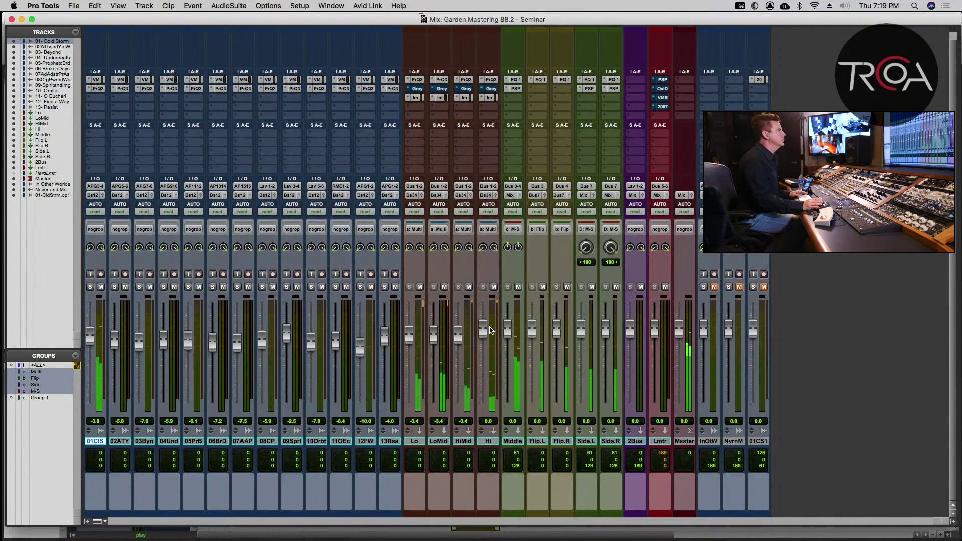
pyautogui.press('super+s')
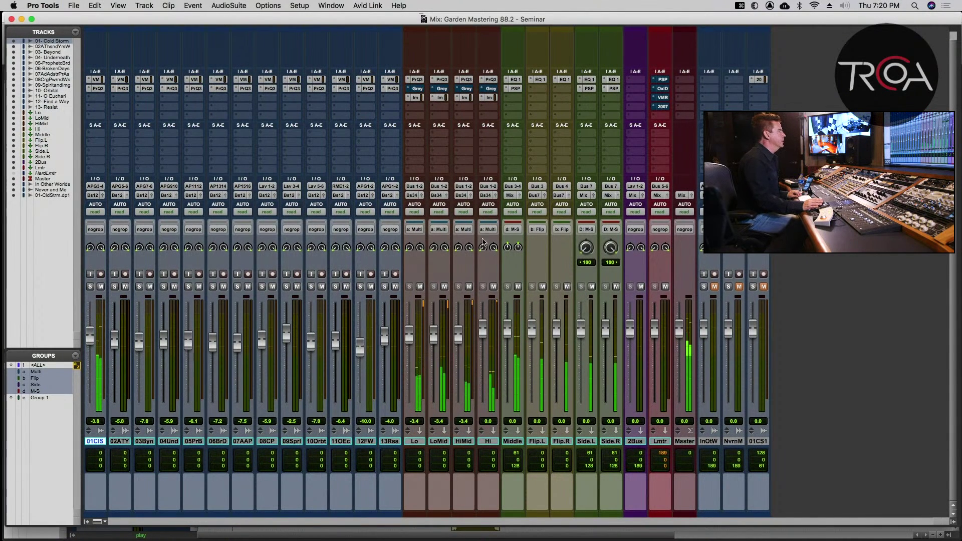
# - Reselect the Middle, Side.L and Side.R tracks while 01- Cold Storm plays, and save the session
pyautogui.click(511, 442)
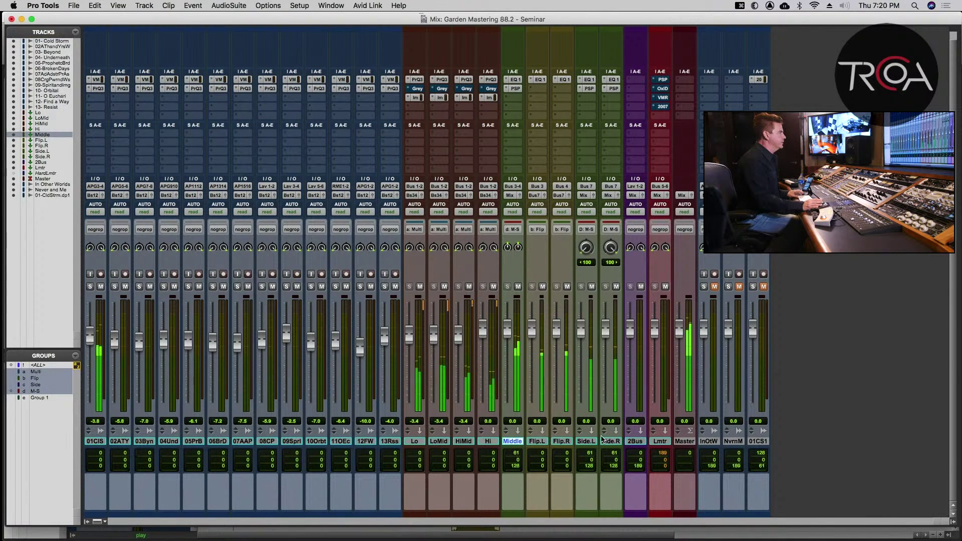
pyautogui.keyDown('super'); pyautogui.click(612, 441); pyautogui.keyUp('super')
pyautogui.keyDown('super'); pyautogui.click(590, 444); pyautogui.keyUp('super')
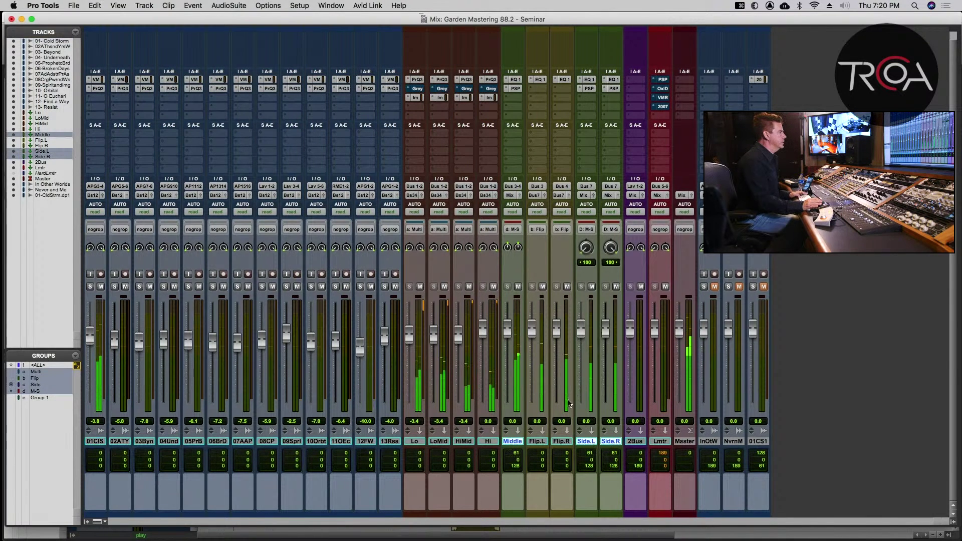
pyautogui.press('super+s')
# - Compare HP Drums APG 1-2 (Stereo) with Mix (Stereo) for the mid-side tracks on 01- Cold Storm, ending on Mix, and save
pyautogui.click(512, 198)
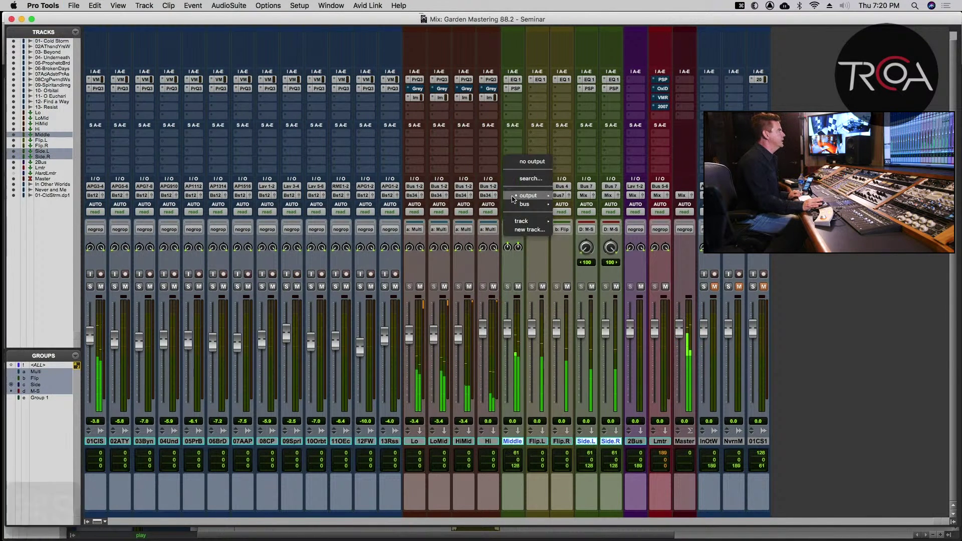
pyautogui.moveTo(521, 197)
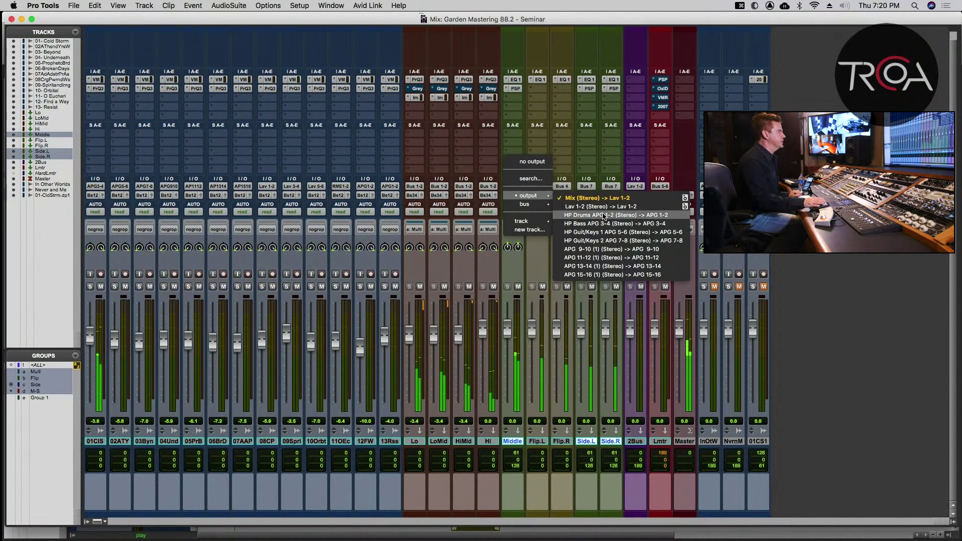
pyautogui.click(604, 216)
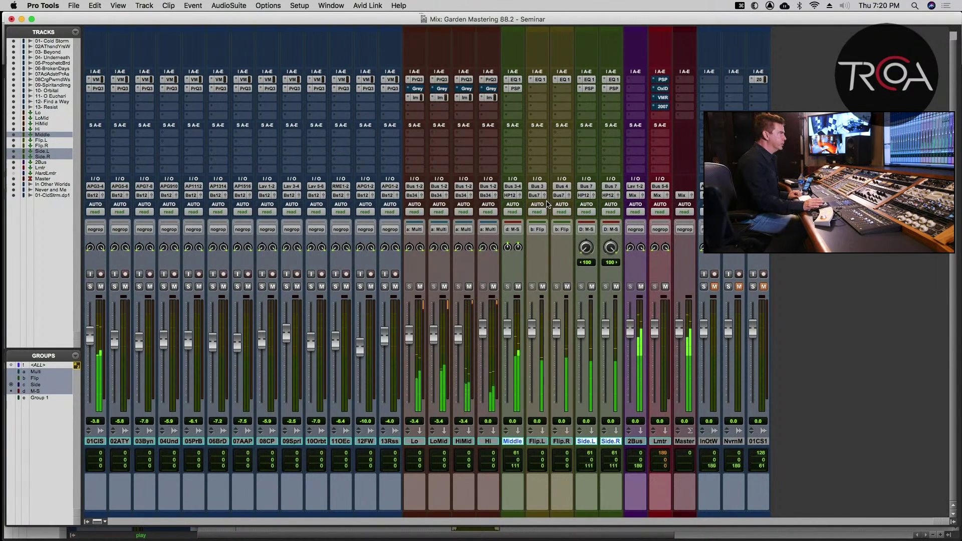
pyautogui.click(510, 196)
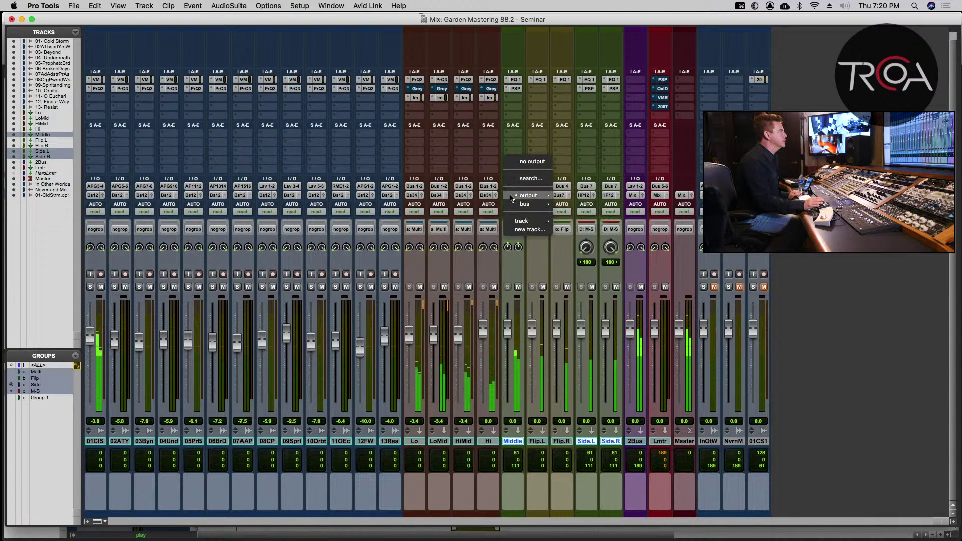
pyautogui.moveTo(521, 196)
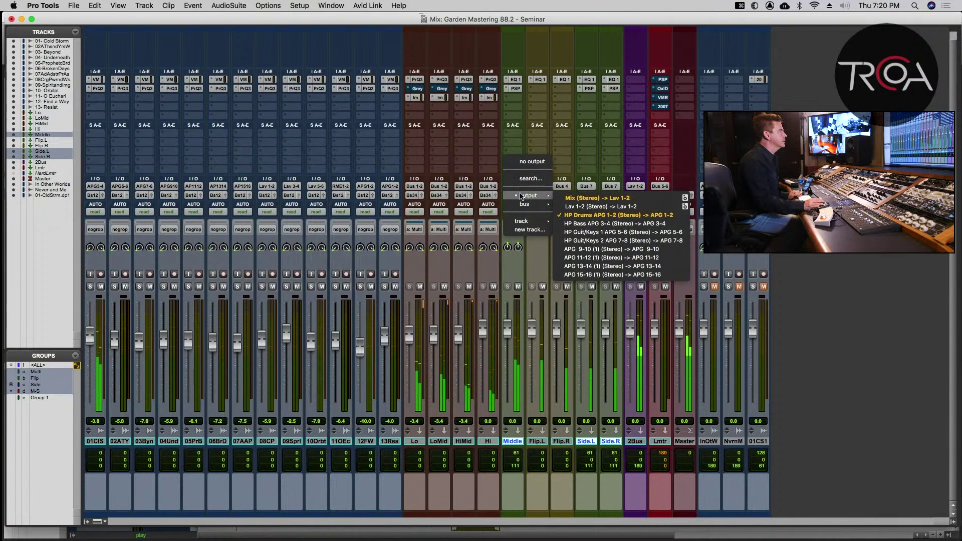
pyautogui.click(585, 198)
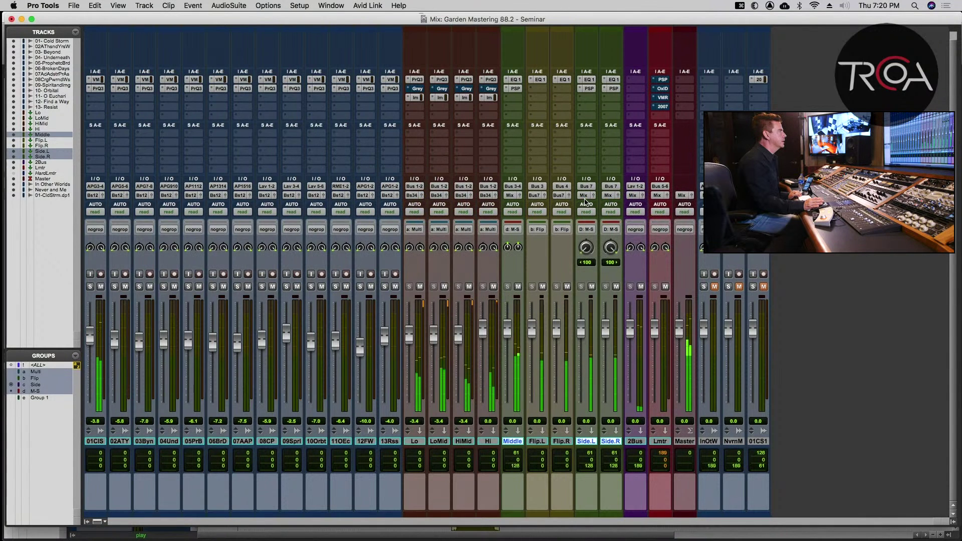
pyautogui.press('super+s')
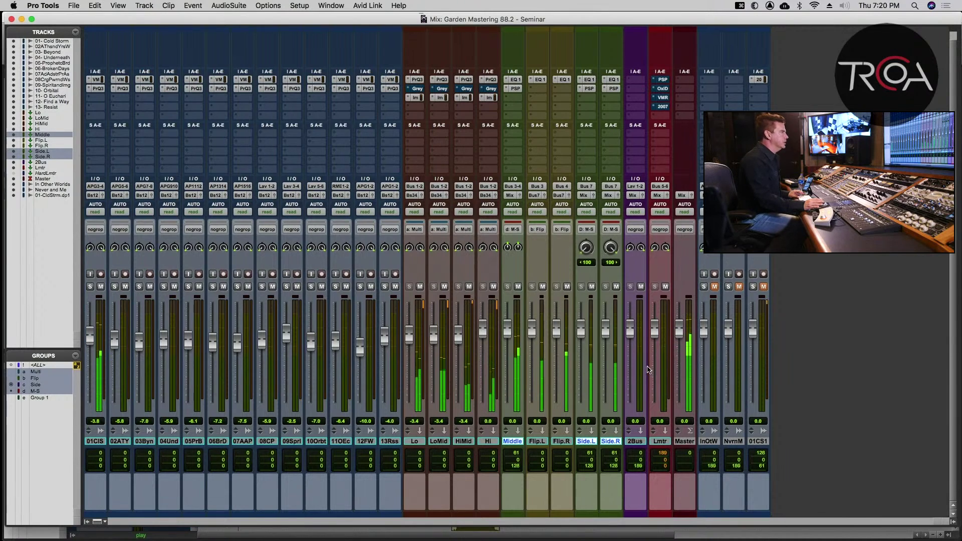
pyautogui.press('super+s')
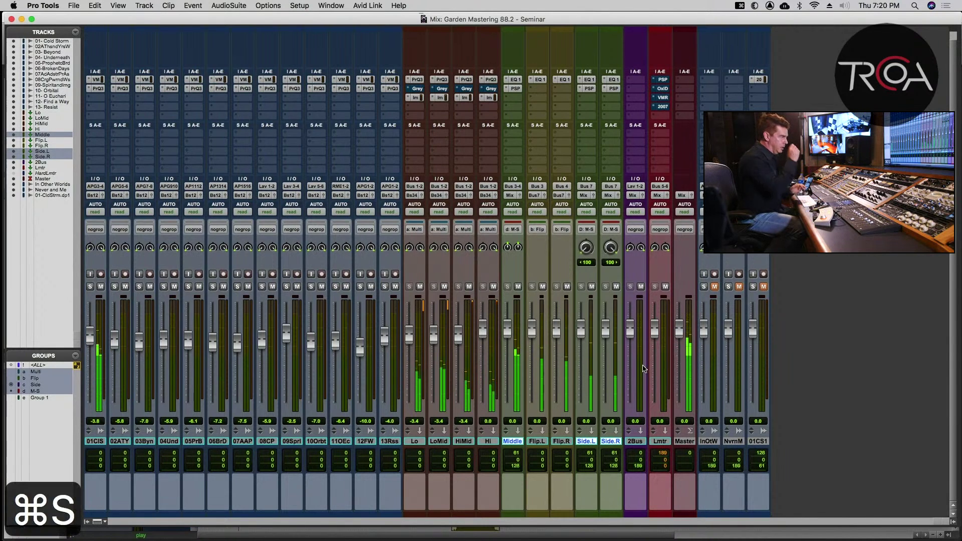
pyautogui.press('super+s')
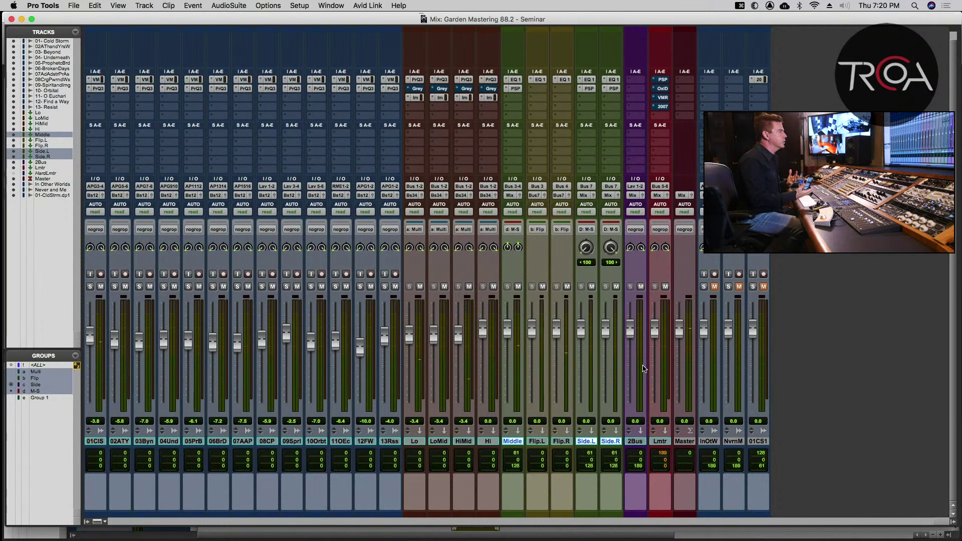
# - Route the Middle, Side.L and Side.R tracks to HP Drums APG 1-2 (Stereo), save the session, and listen to 01- Cold Storm
pyautogui.click(511, 196)
pyautogui.moveTo(526, 204)
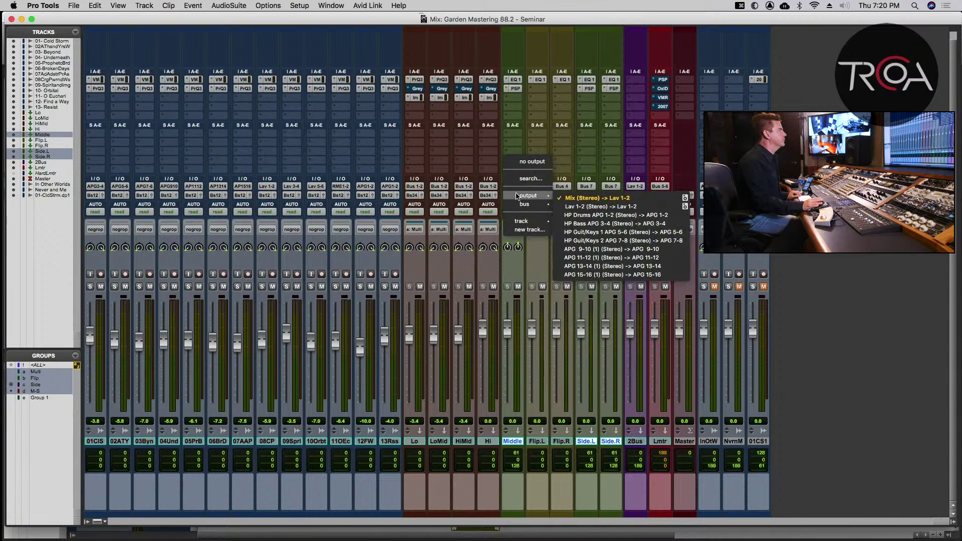
pyautogui.click(606, 216)
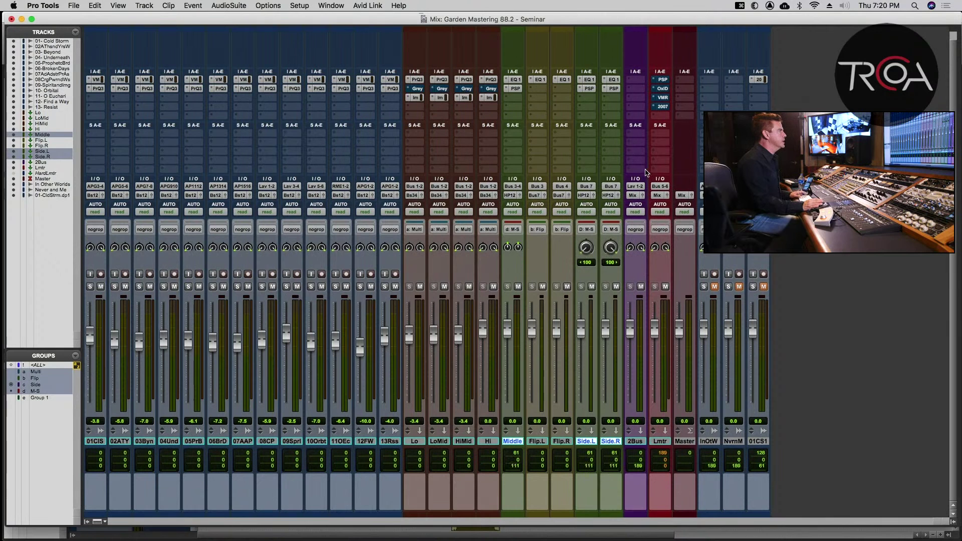
pyautogui.press('super+s')
pyautogui.press('space')
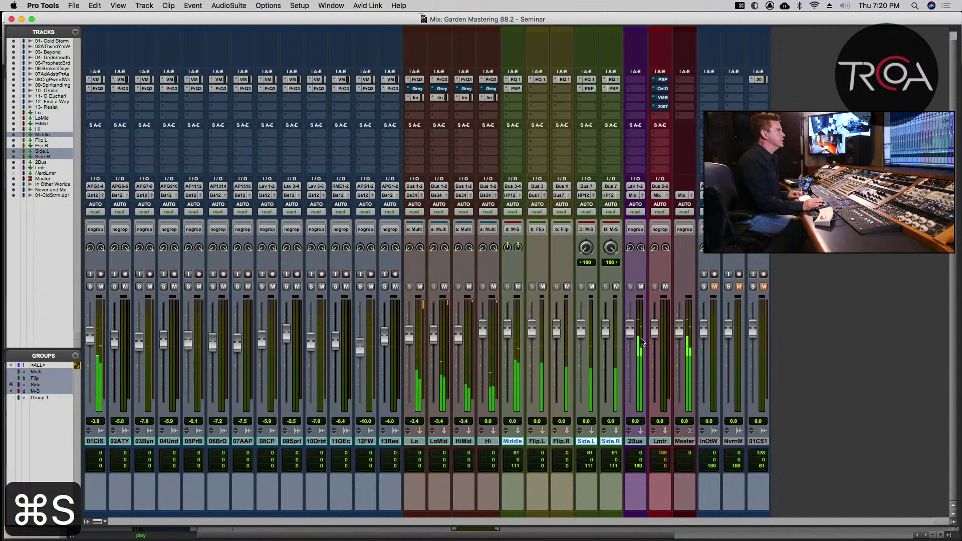
pyautogui.press('super+s')
pyautogui.press('space')
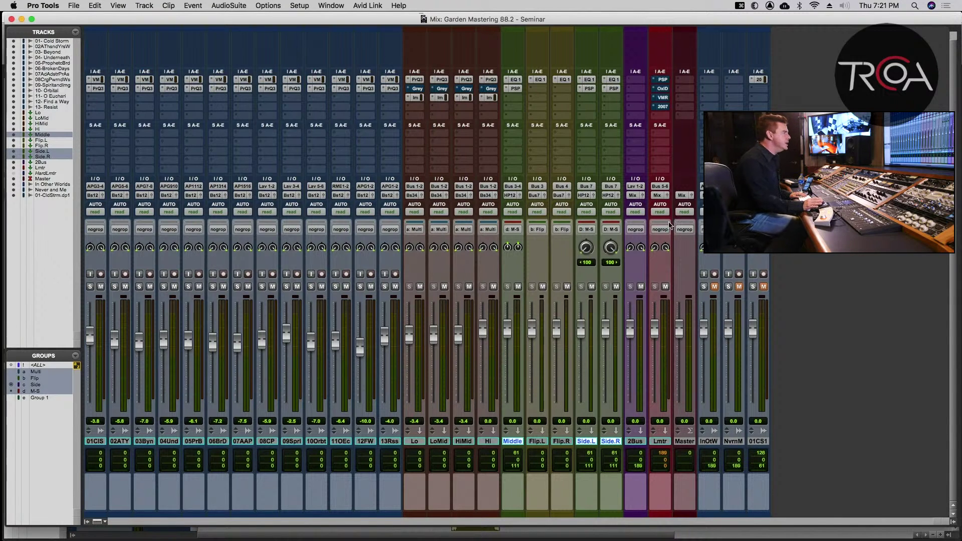
# - Set the 2Bus track's output to Bus 5-6 (Stereo) so it feeds the Lmtr track
pyautogui.click(634, 196)
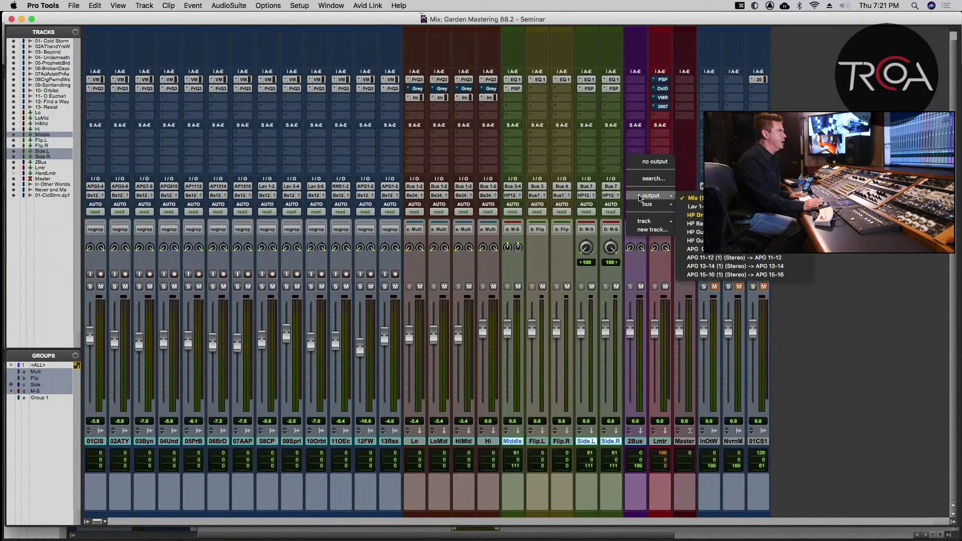
pyautogui.moveTo(646, 204)
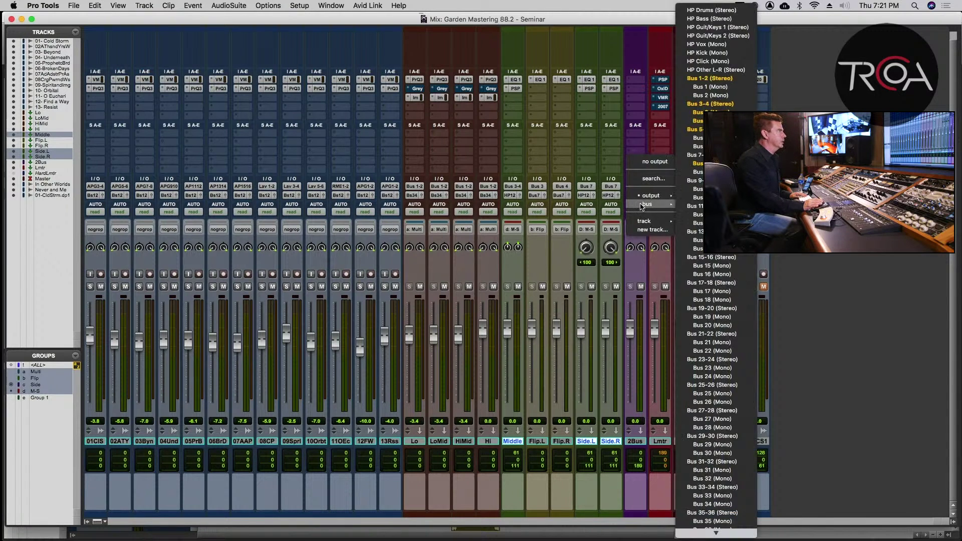
pyautogui.click(700, 129)
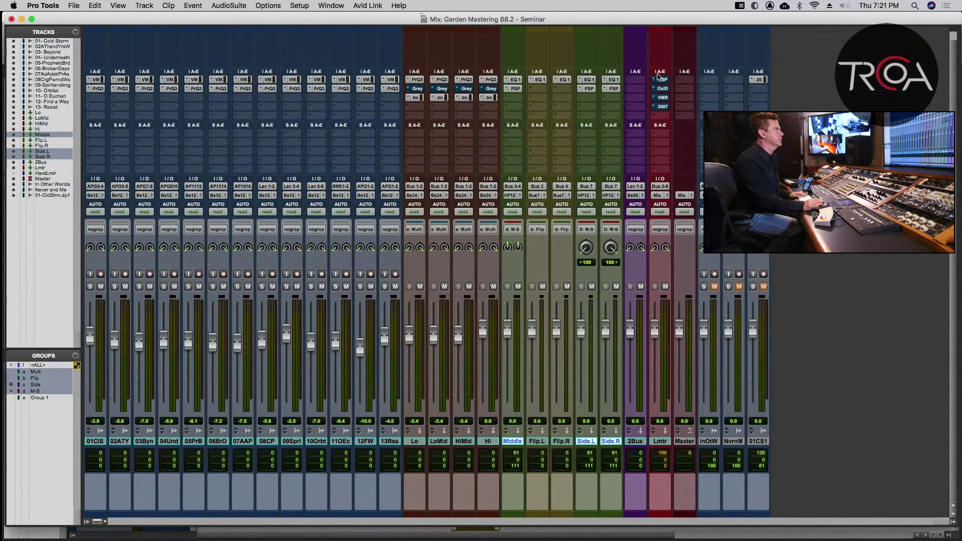
# - Activate and open the PSP ClassicQ insert on the Lmtr track, save the session, and play 01- Cold Storm through it
pyautogui.click(661, 78)
pyautogui.click(663, 80)
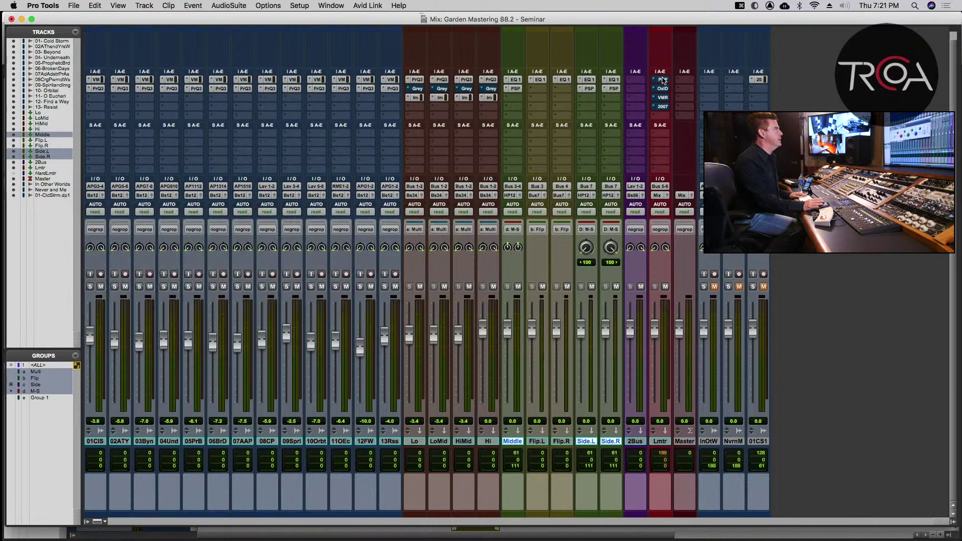
pyautogui.press('super+s')
pyautogui.press('space')
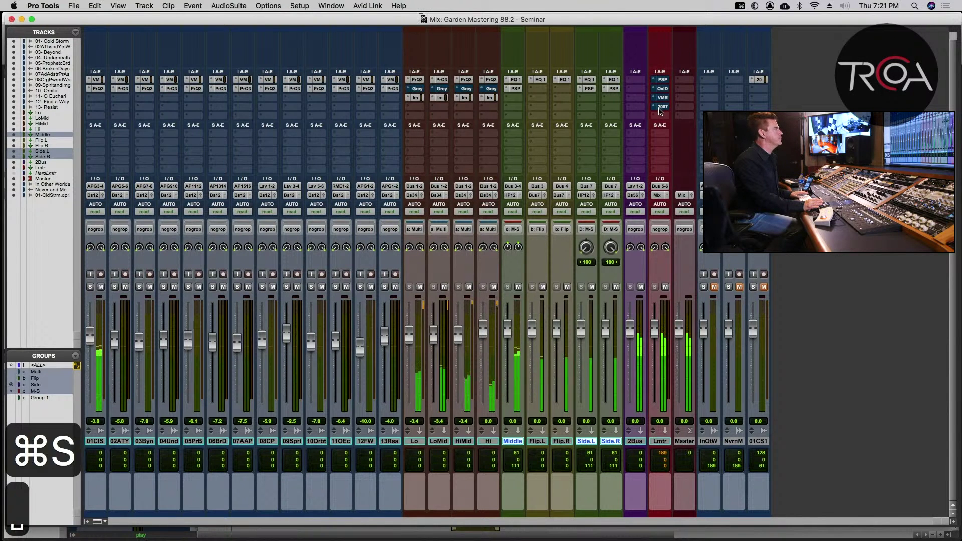
pyautogui.click(661, 81)
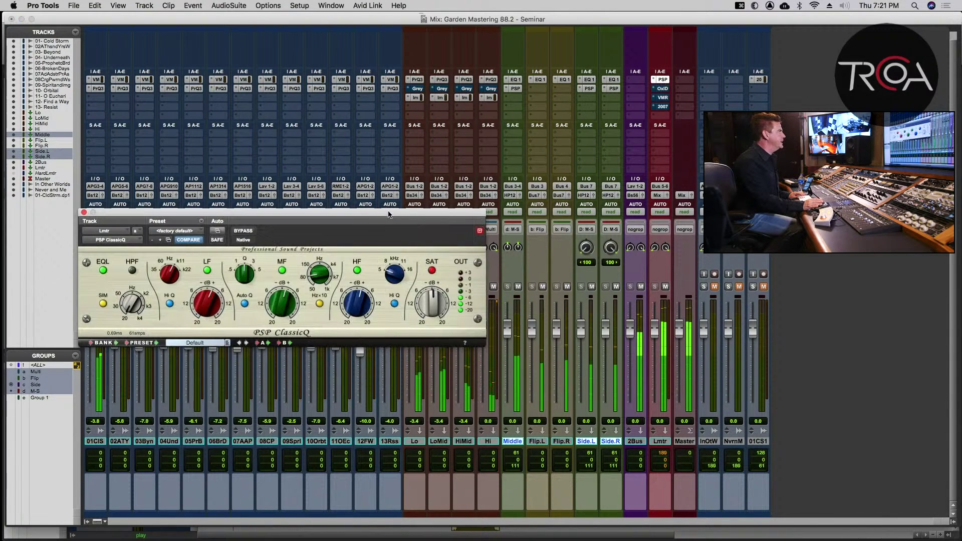
pyautogui.moveTo(388, 212); pyautogui.dragTo(451, 178)
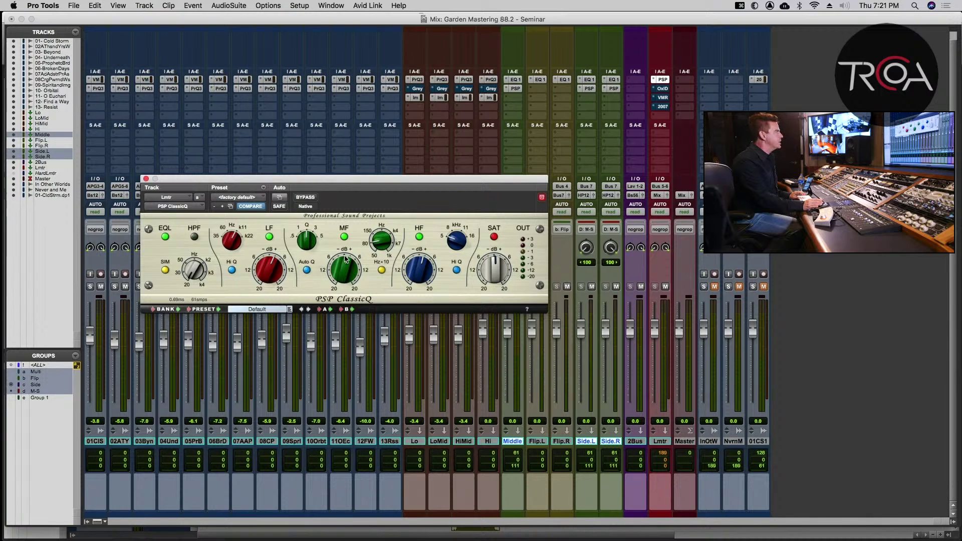
pyautogui.press('super+s')
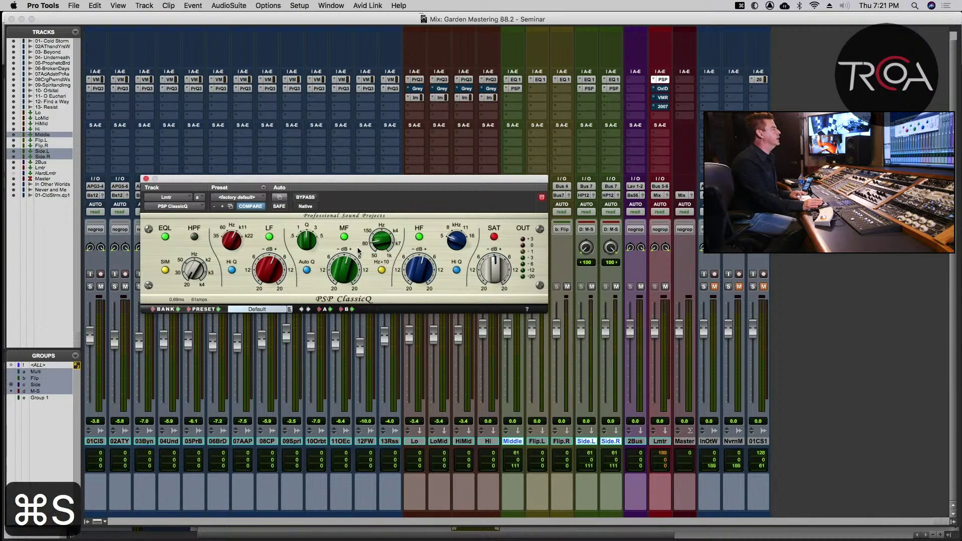
pyautogui.press('space')
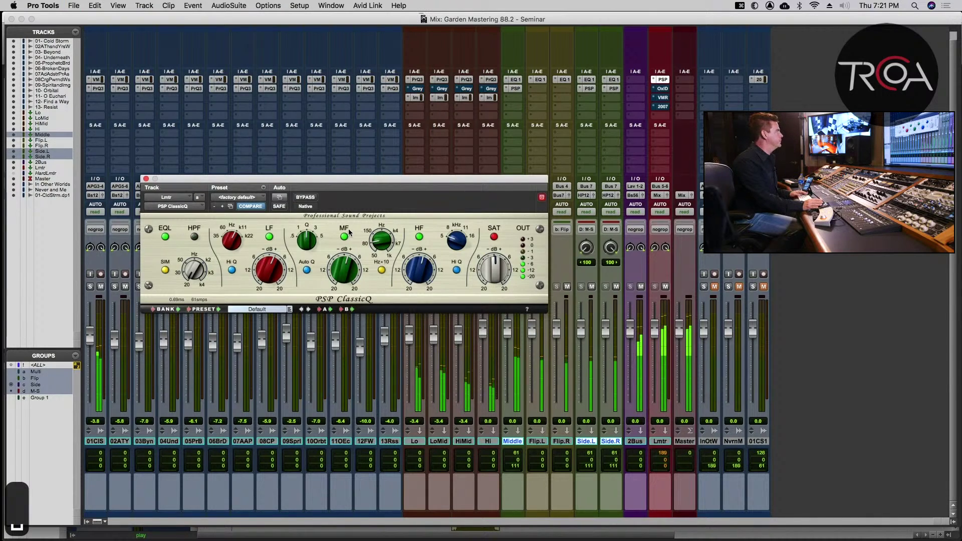
# - Compare PSP ClassicQ bypassed and active on the playing song, leave it active, save the session, and close the plug-in window
pyautogui.click(305, 198)
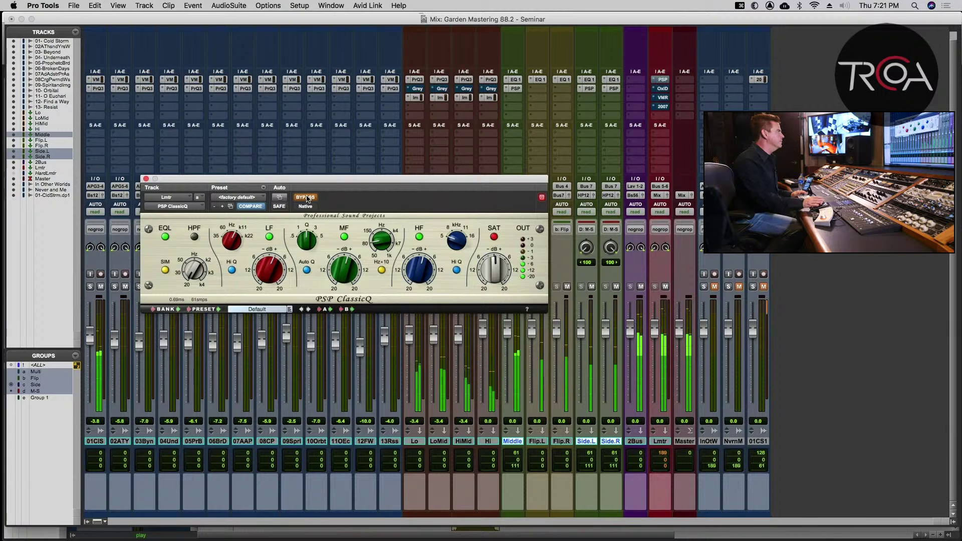
pyautogui.click(305, 197)
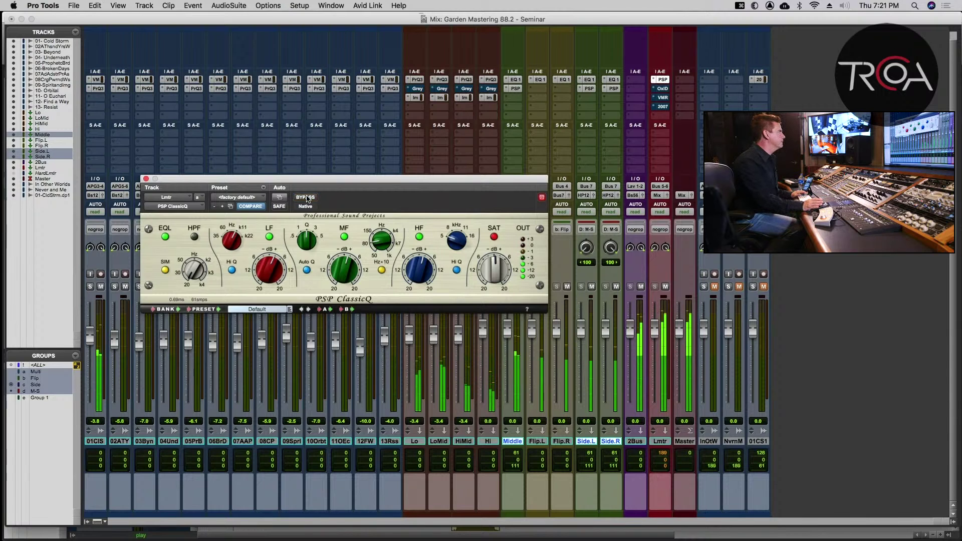
pyautogui.press('super+s')
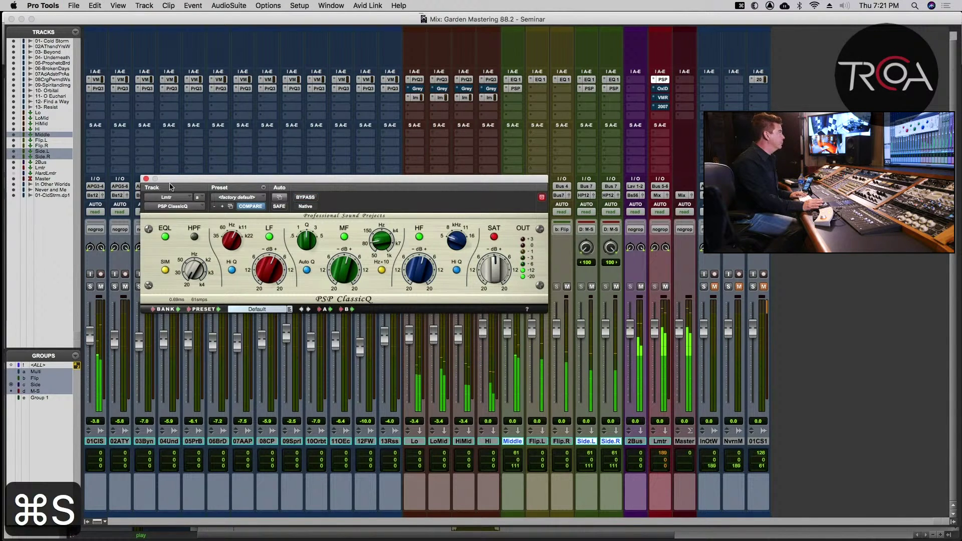
pyautogui.click(146, 179)
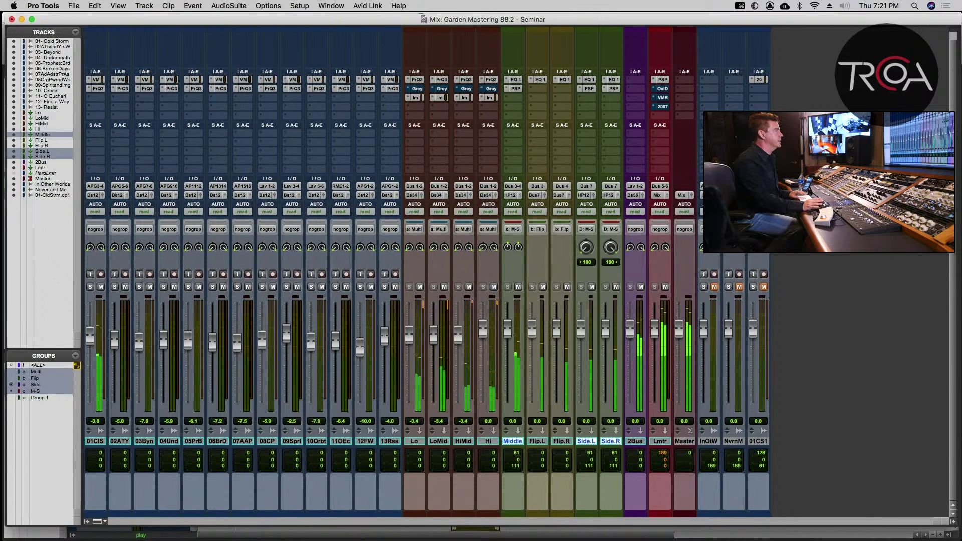
# - Open the bypassed Oxford Inflator insert on the Lmtr track, save the session, and play 01- Cold Storm
pyautogui.click(662, 88)
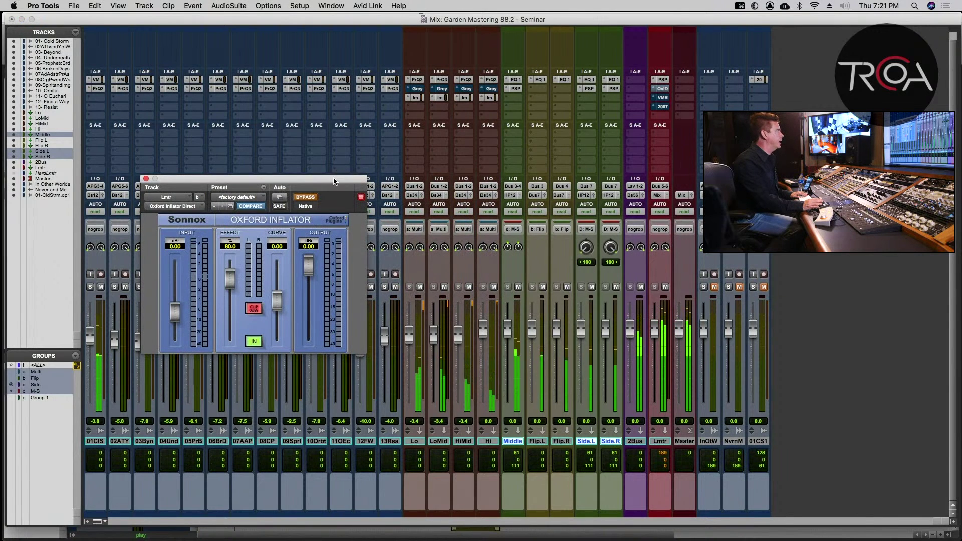
pyautogui.moveTo(335, 181); pyautogui.dragTo(377, 165)
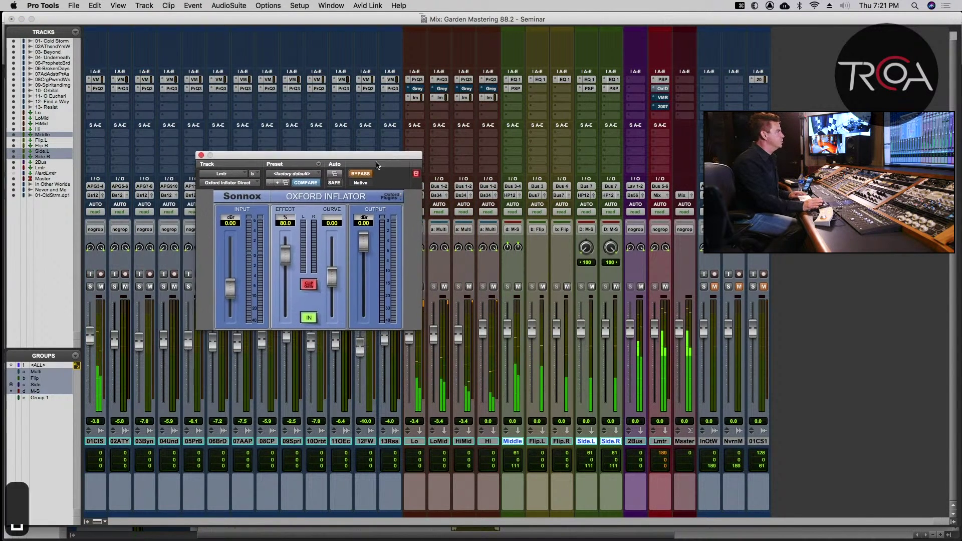
pyautogui.press('super+s')
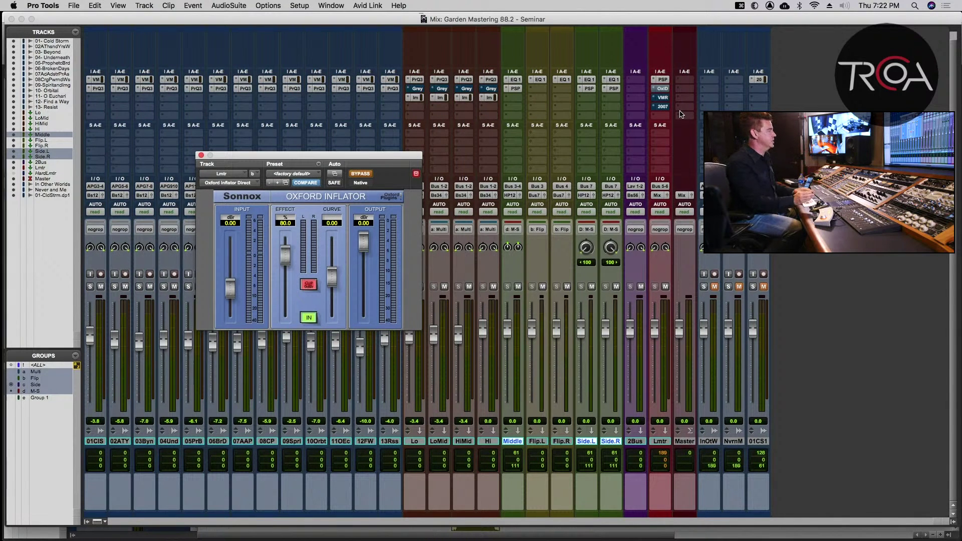
pyautogui.press('super+s')
pyautogui.press('space')
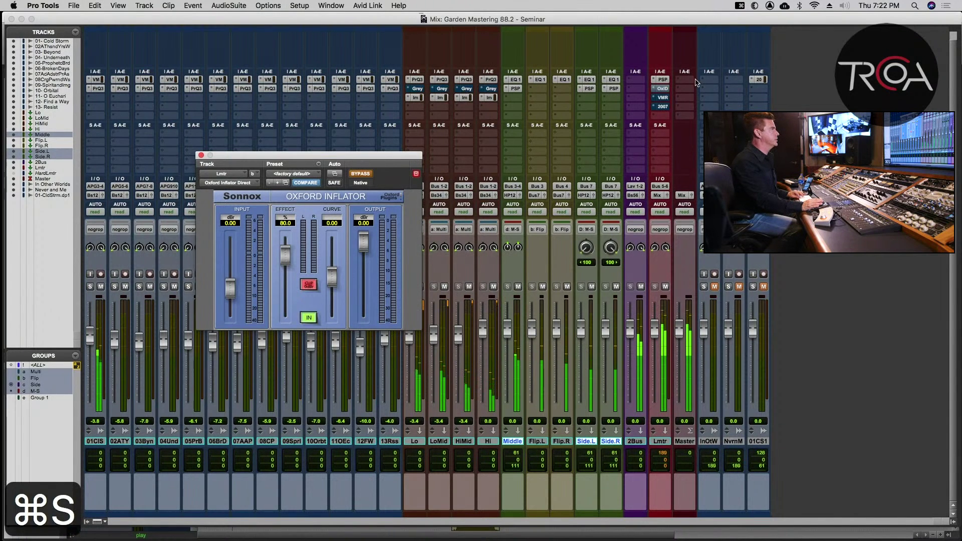
# - Compare Oxford Inflator active and bypassed during playback, leave it active, stop playback, and close the plug-in window
pyautogui.click(662, 89)
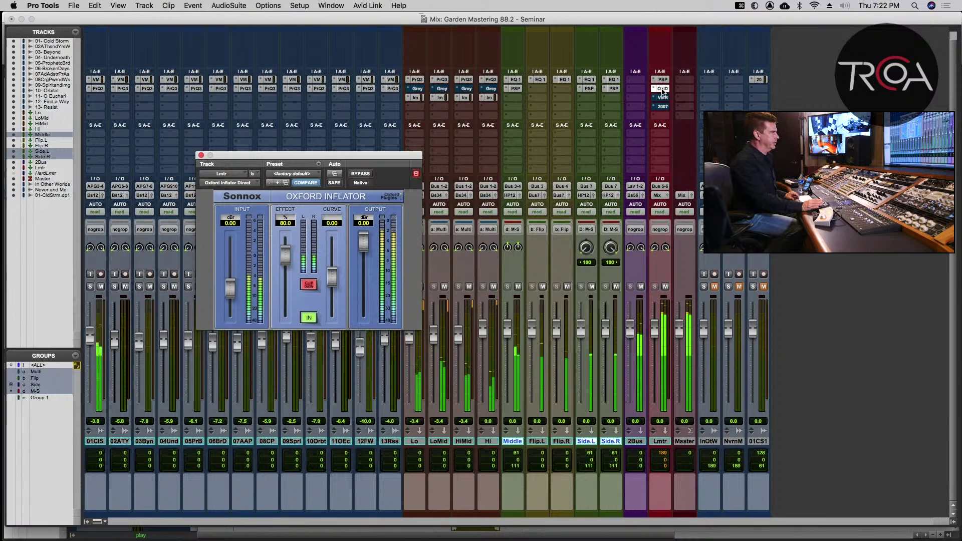
pyautogui.keyDown('super'); pyautogui.click(662, 89); pyautogui.keyUp('super')
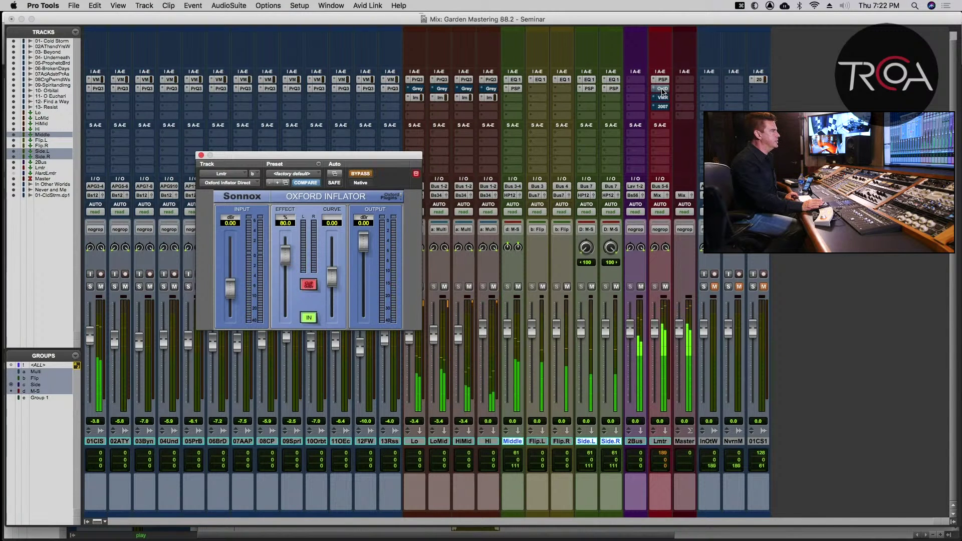
pyautogui.keyDown('super'); pyautogui.click(662, 89); pyautogui.keyUp('super')
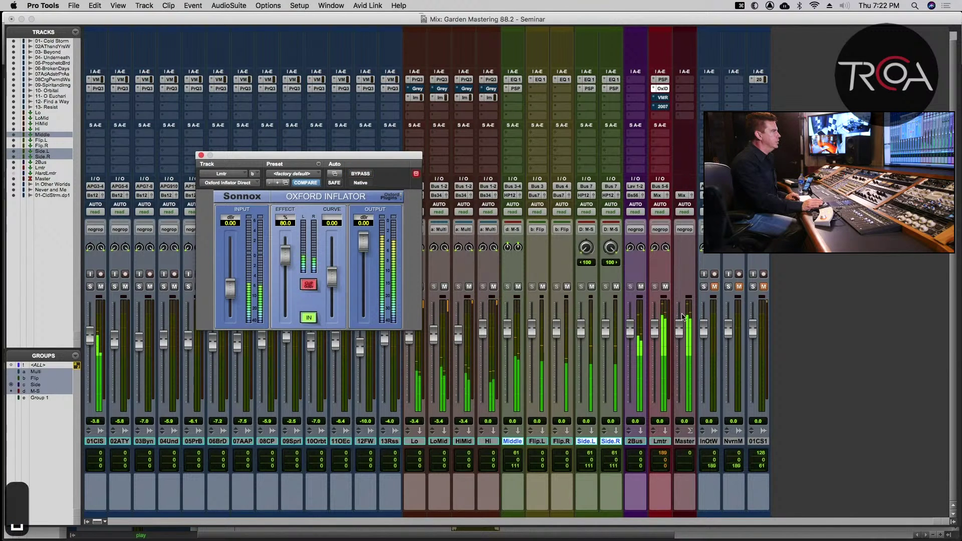
pyautogui.press('space')
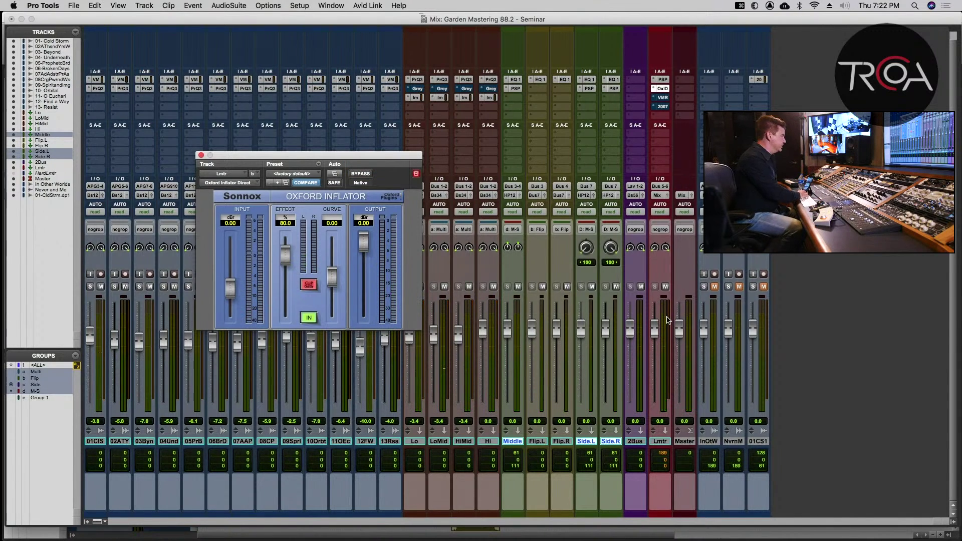
pyautogui.press('alt+super+w')
# - Activate the Massey L2007 Mastering Limiter on the Lmtr track during playback, close its window, stop, and save the session
pyautogui.press('space')
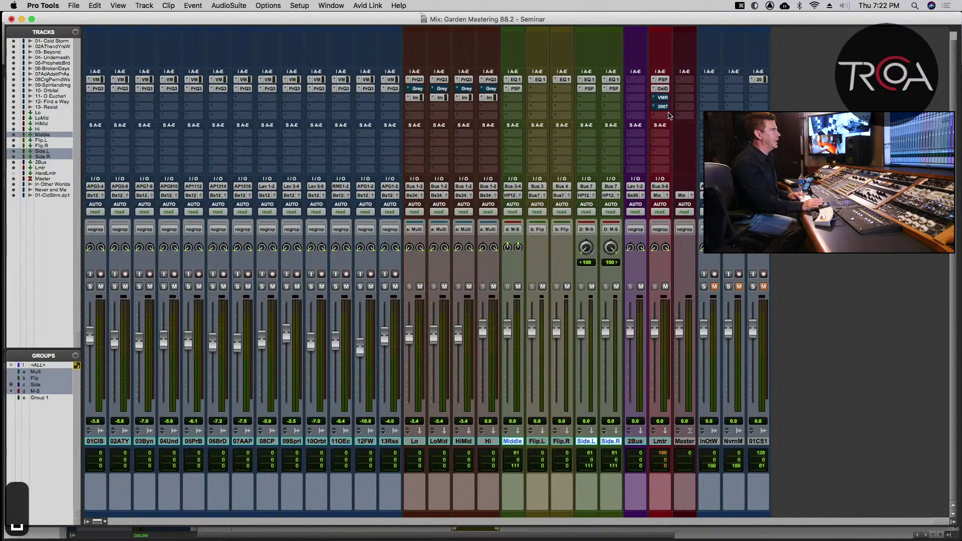
pyautogui.click(663, 107)
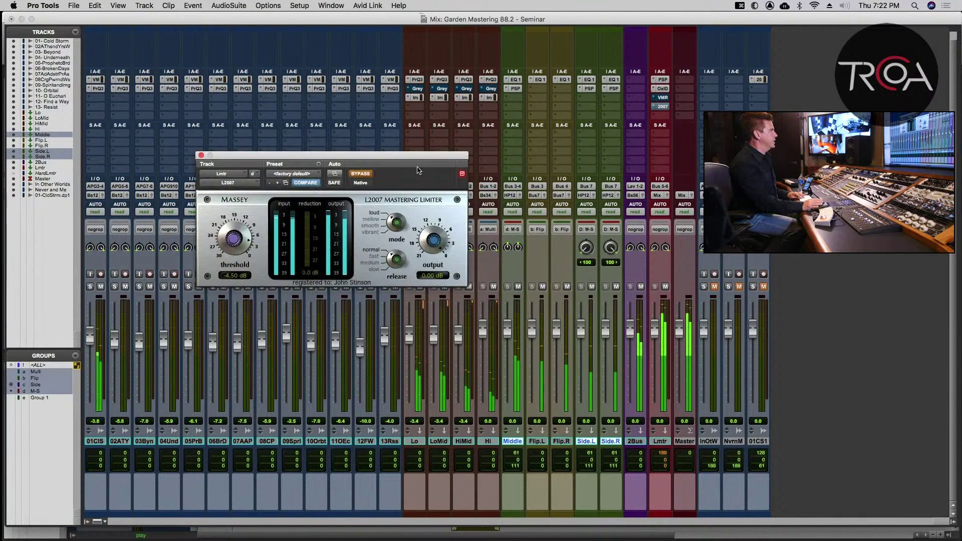
pyautogui.click(360, 174)
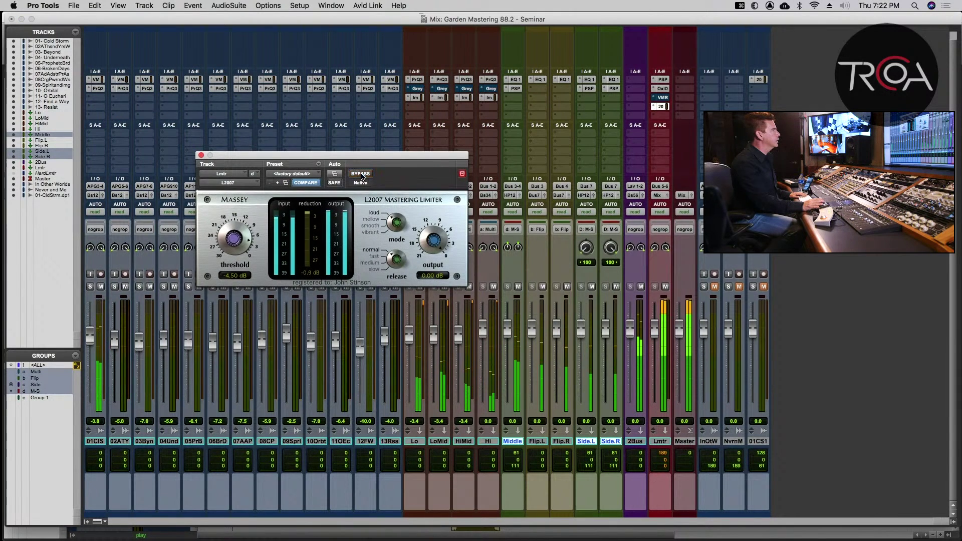
pyautogui.click(201, 156)
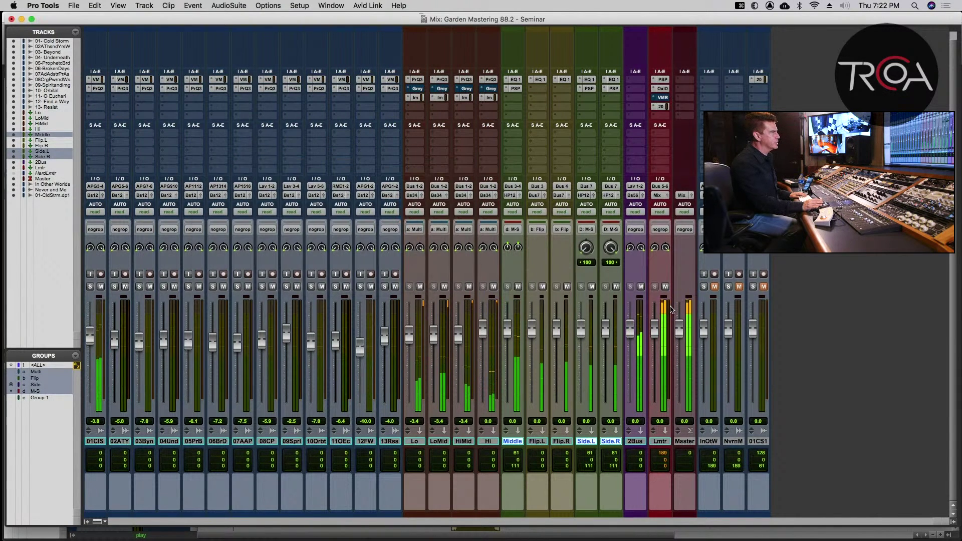
pyautogui.press('space')
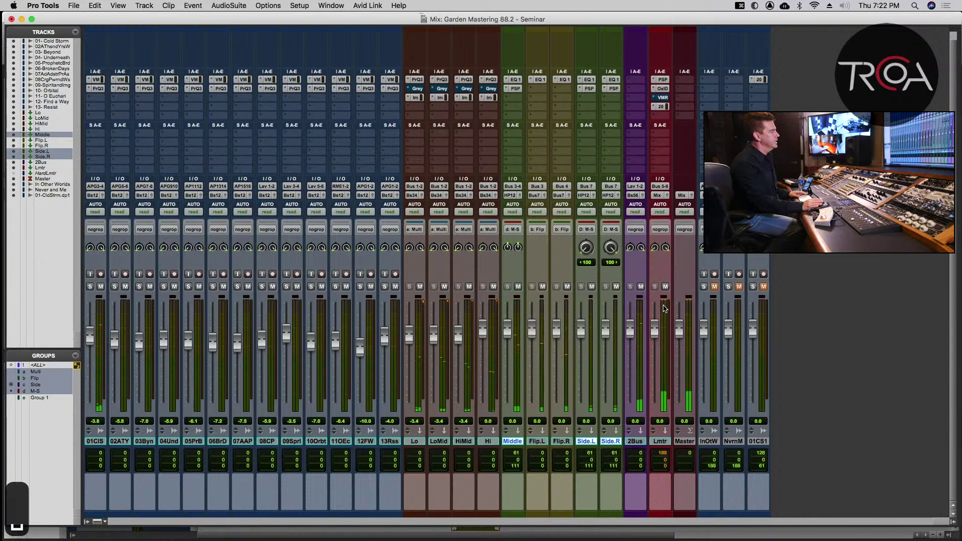
pyautogui.hotkey('ctrl', 's')
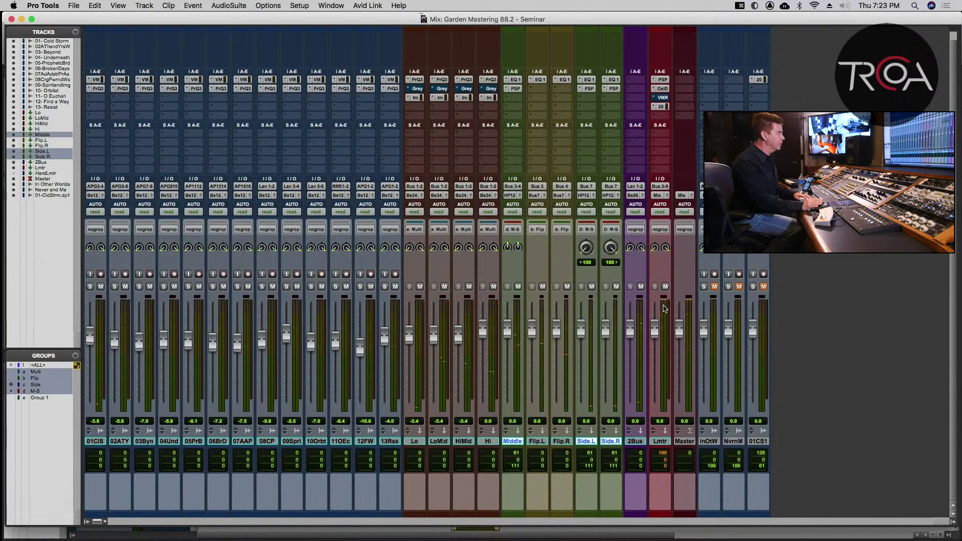
# - Save the session, play 02- A Thousand from about 6:20 in the Edit window, and return to the Mix window
pyautogui.hotkey('ctrl', '=')
pyautogui.hotkey('ctrl', 's')
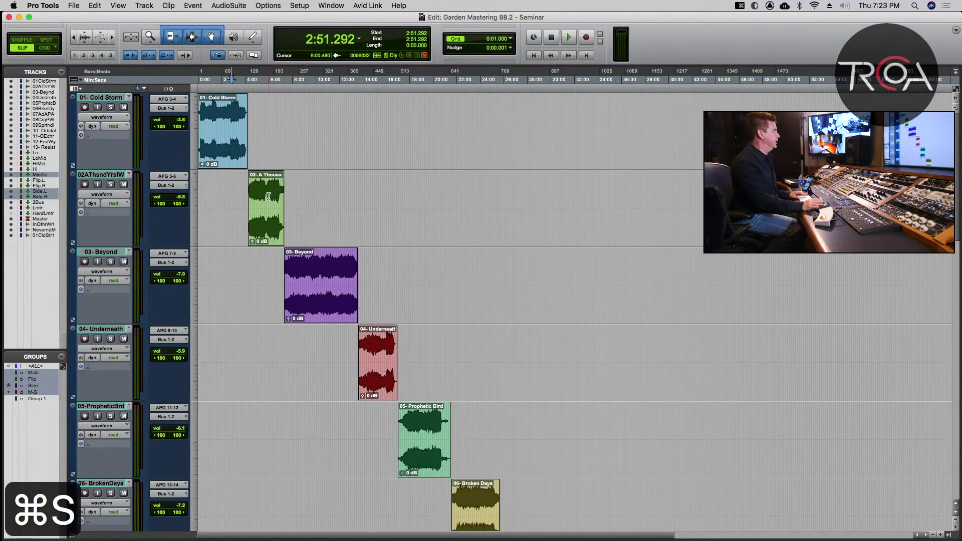
pyautogui.click(273, 193)
pyautogui.press('space')
pyautogui.hotkey('ctrl', '=')
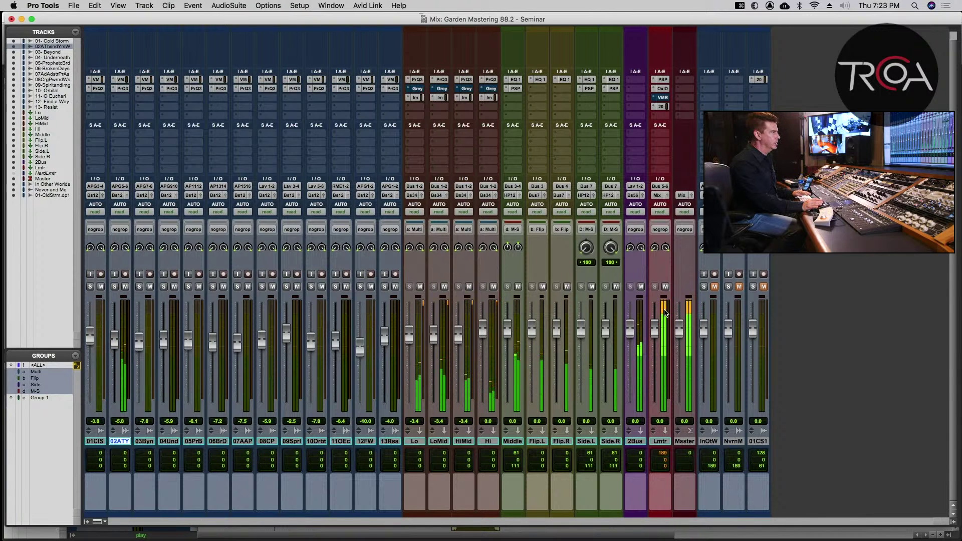
# - Save the session, play 05- Prophetic Bird from about 20:09 in the Edit window, and return to the Mix window
pyautogui.press('super+equal')
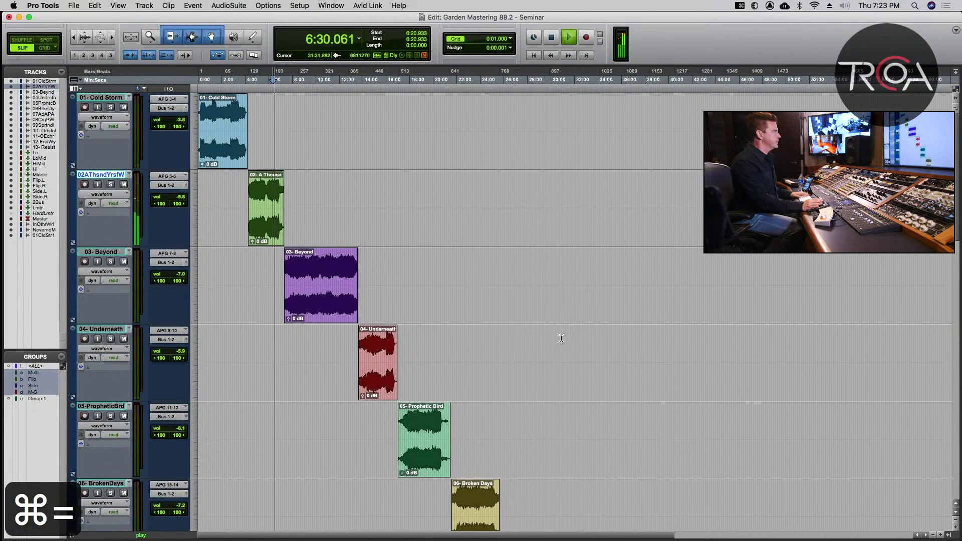
pyautogui.press('super+s')
pyautogui.click(435, 415)
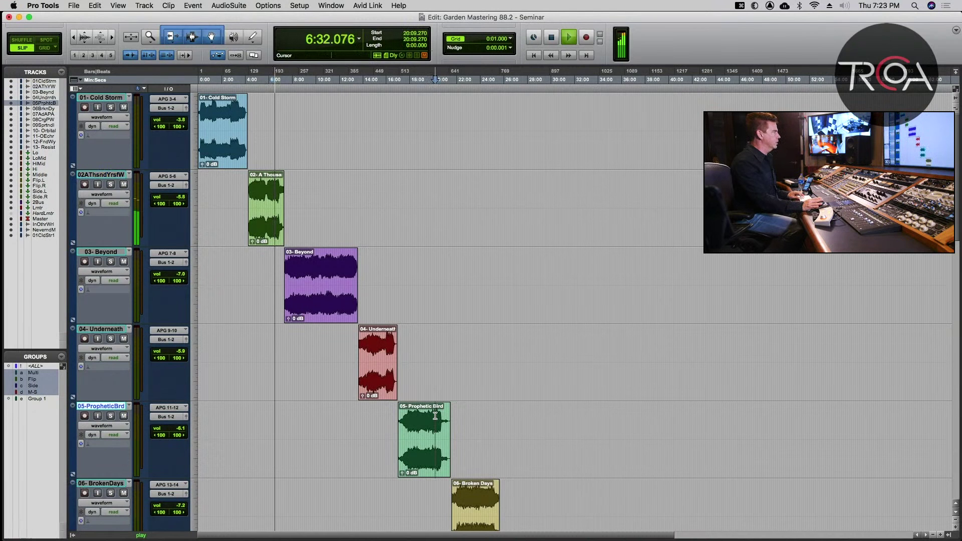
pyautogui.press('super+equal')
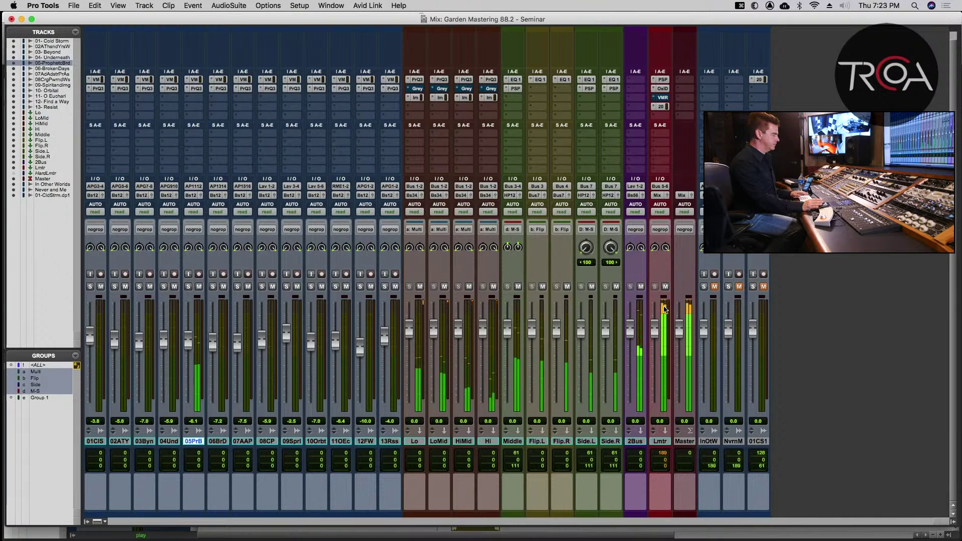
# - Save the session, play 06- Broken Days from about 23:36, and check its levels in the Mix window
pyautogui.press('super+equal')
pyautogui.press('super+s')
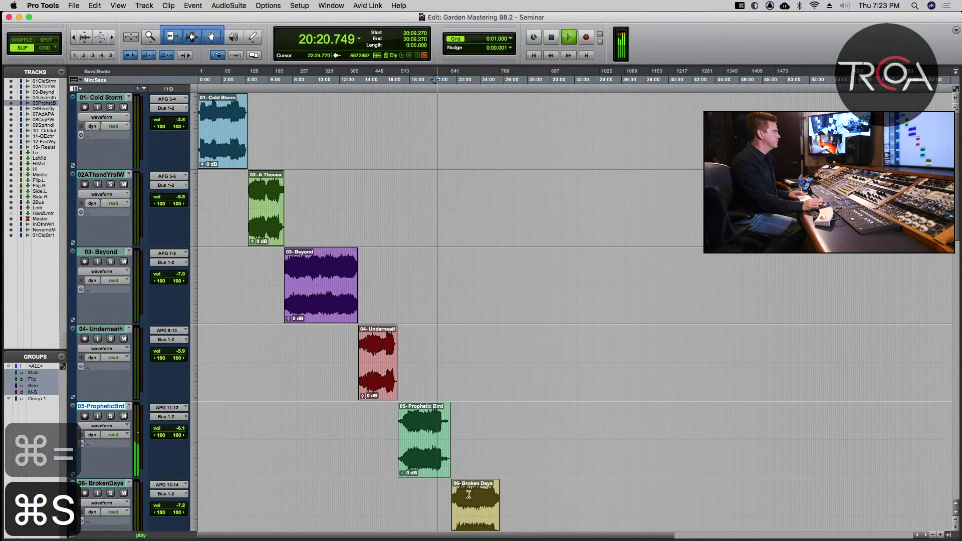
pyautogui.click(476, 492)
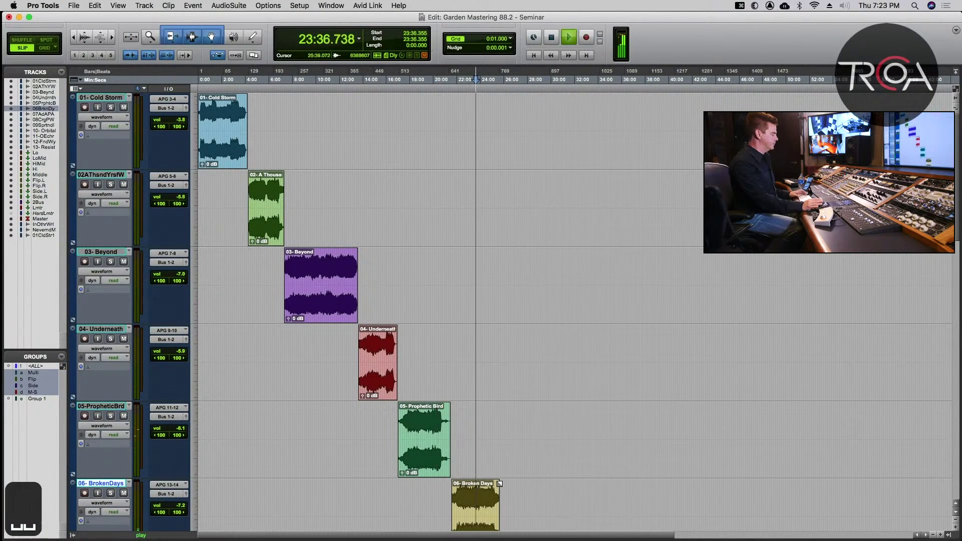
pyautogui.press('super+equal')
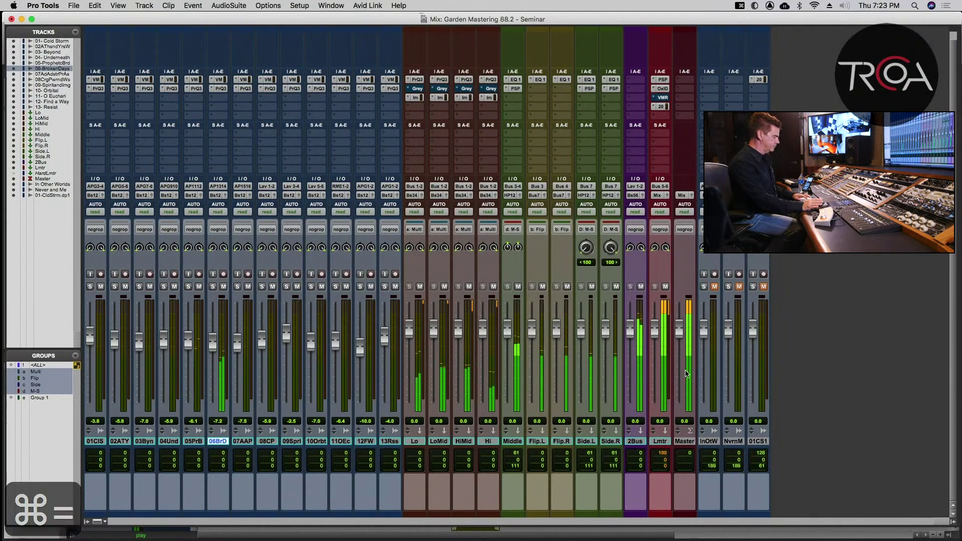
# - Play 08- Courage Power from about 34:00 in the Edit window and check its levels in the Mix window
pyautogui.press('super+equal')
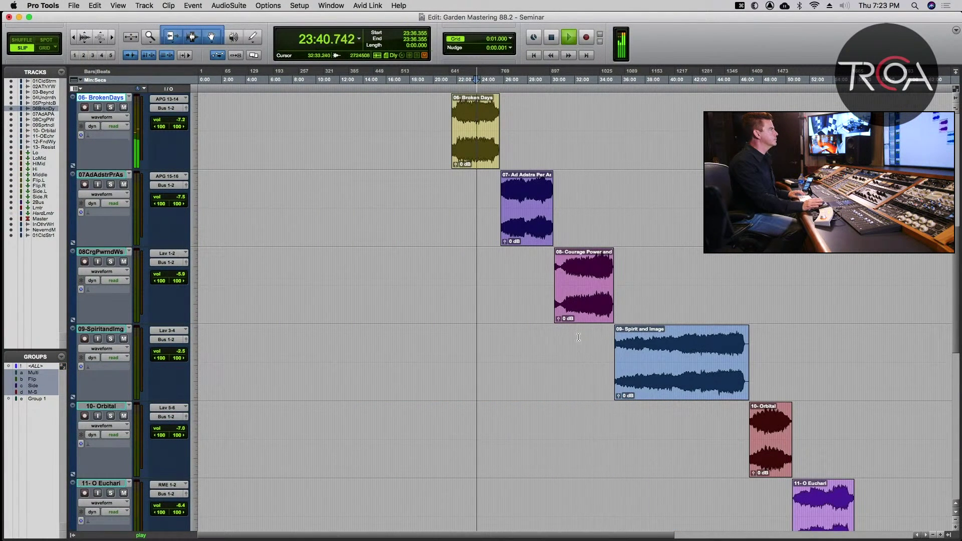
pyautogui.click(597, 268)
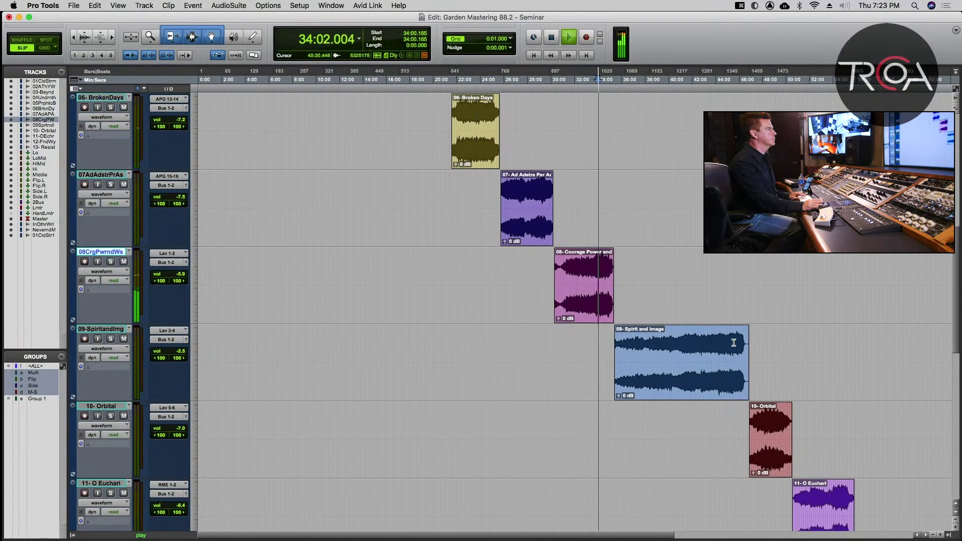
pyautogui.press('super+equal')
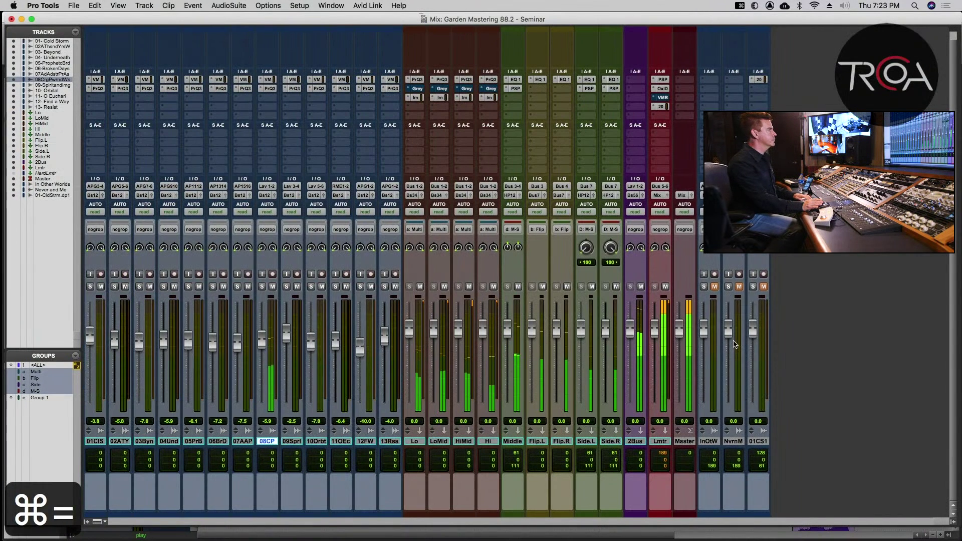
# - Play 09- Spirit and Image from about 44:41, examine the Lmtr and Master meters in the Mix window, and save the session
pyautogui.press('super+equal')
pyautogui.click(724, 344)
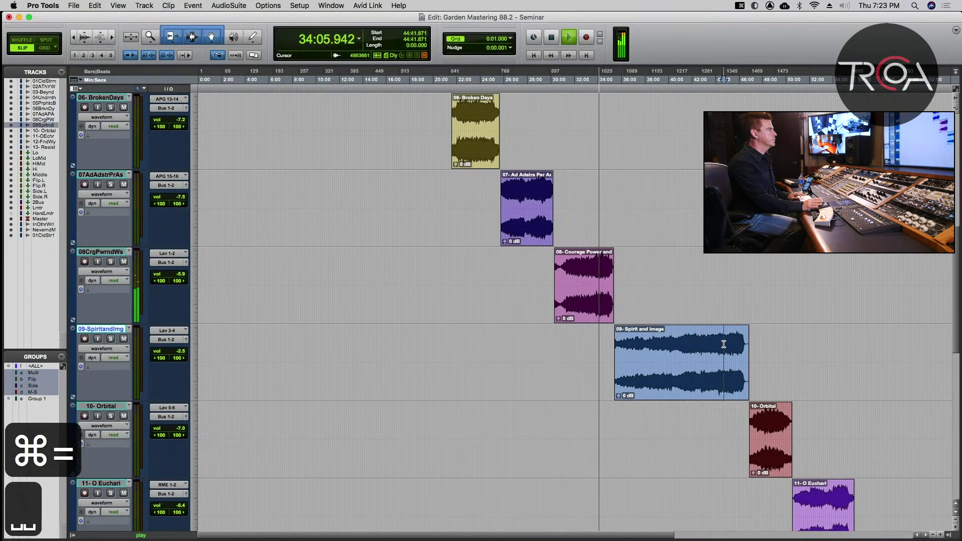
pyautogui.press('super+s')
pyautogui.press('super+equal')
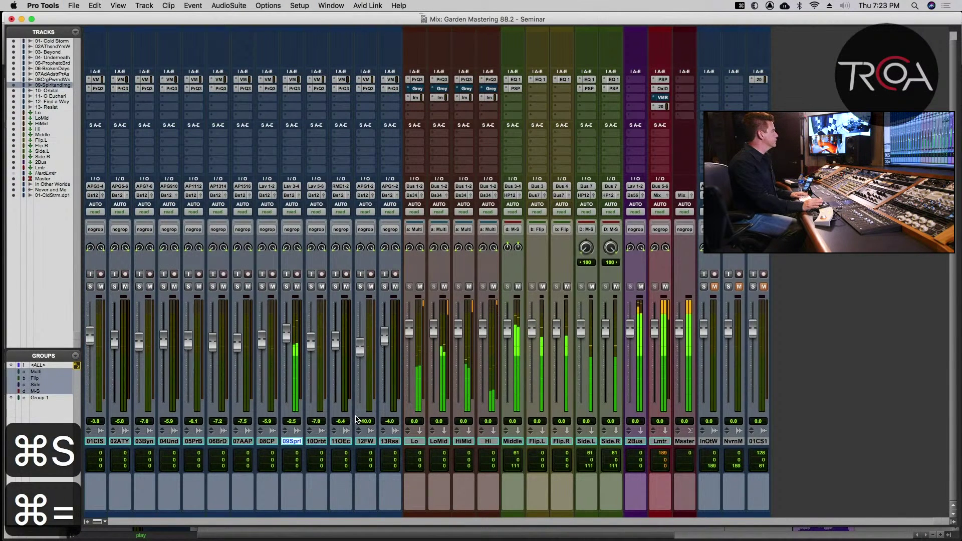
pyautogui.press('super+s')
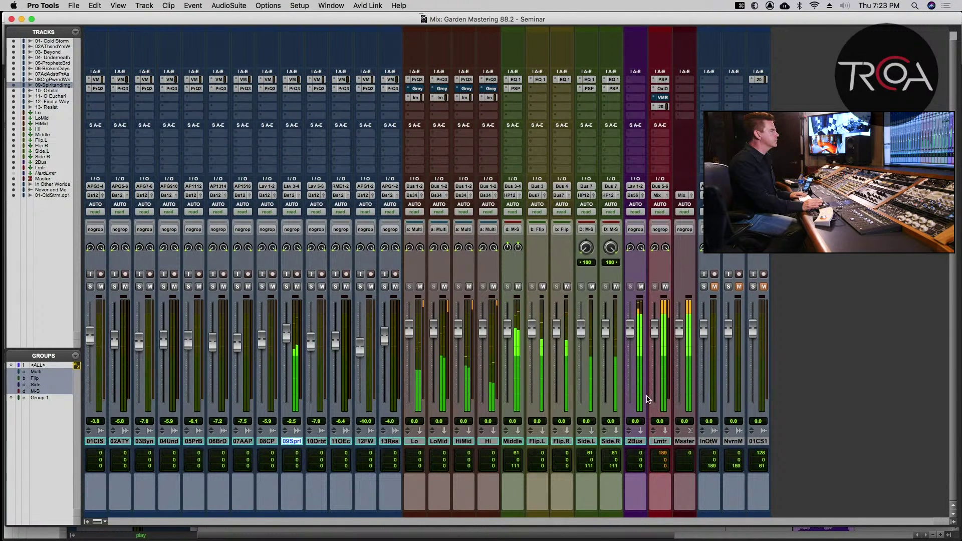
pyautogui.press('super+s')
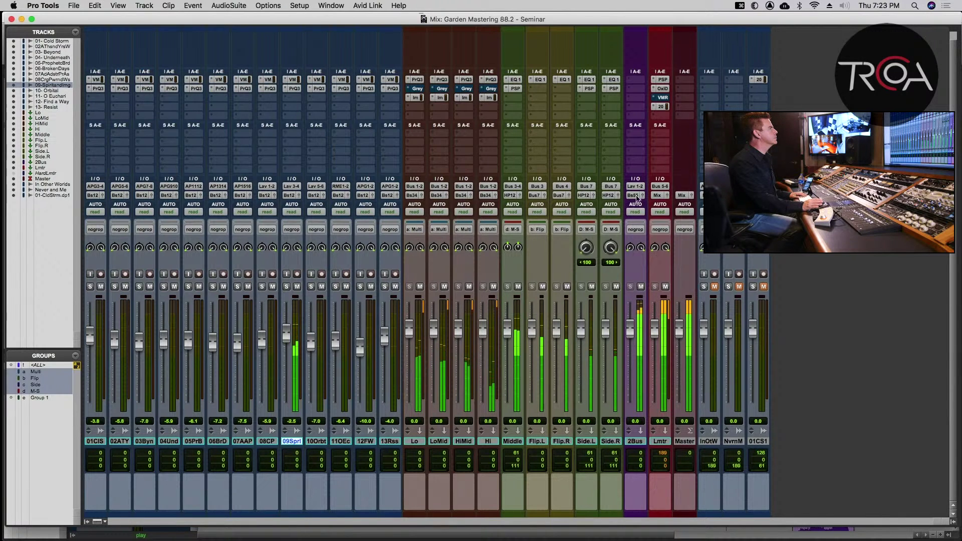
pyautogui.press('super+s')
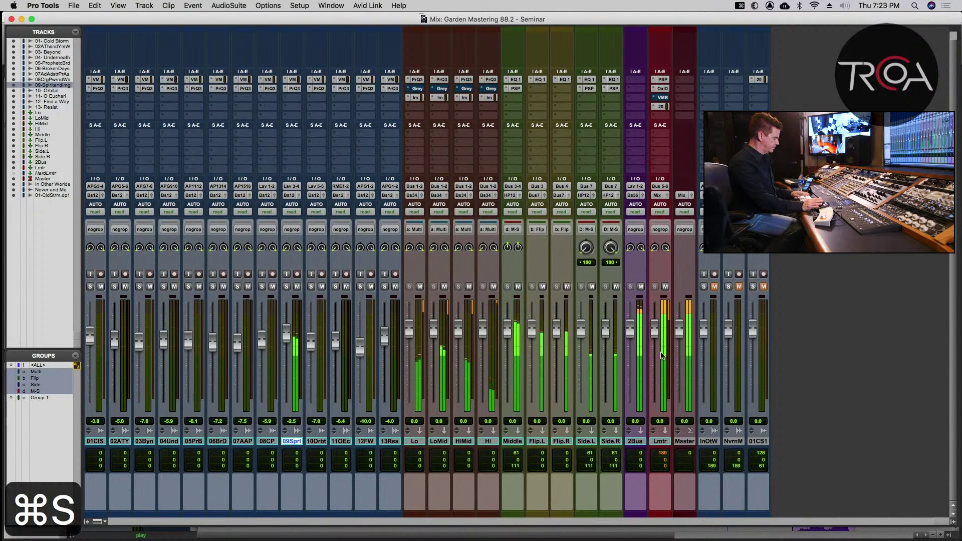
# - Play 10- Orbital from about 48:21 in the Edit window and save the session
pyautogui.press('super+equal')
pyautogui.press('super+s')
pyautogui.click(767, 421)
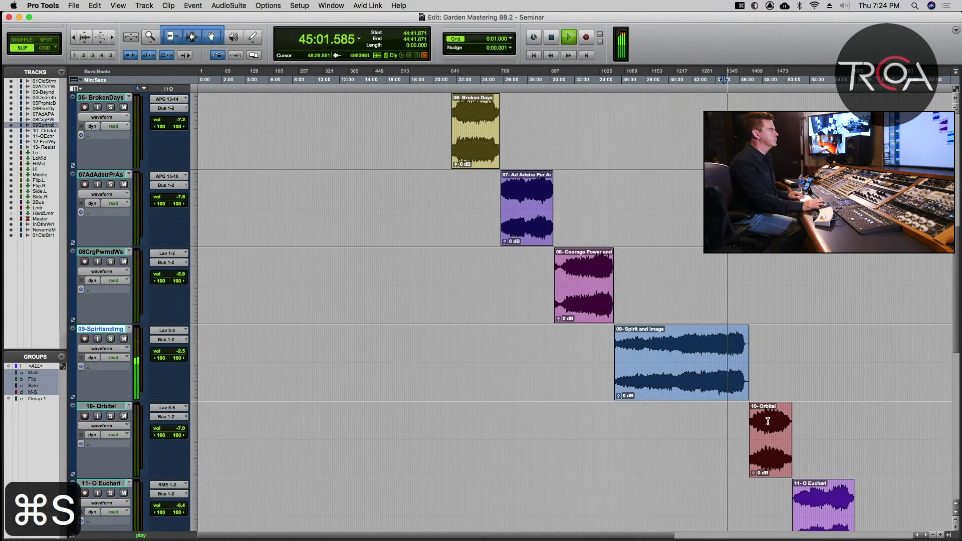
pyautogui.press('space')
pyautogui.press('super+s')
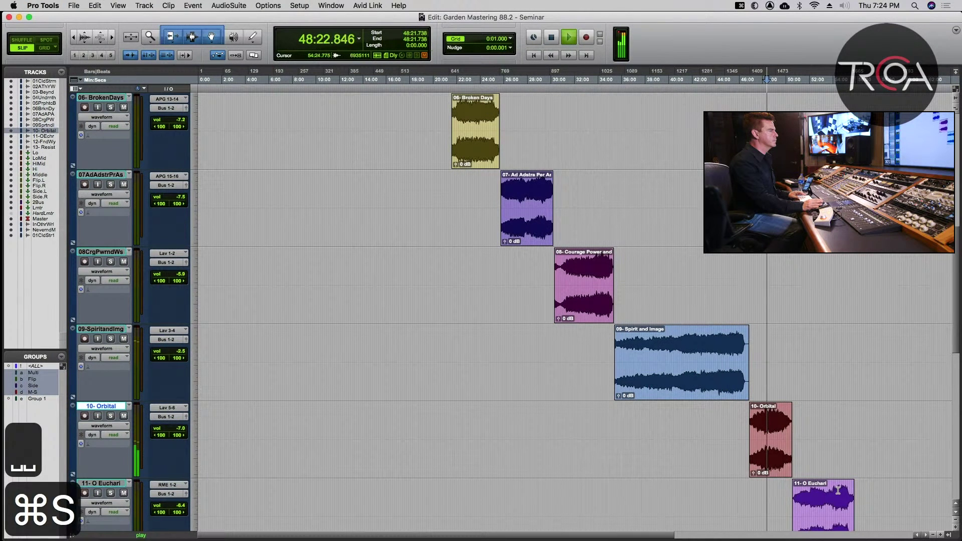
# - Play 11- O Euchari from about 54:24, check its levels in the Mix window, and save the session
pyautogui.click(838, 490)
pyautogui.press('space')
pyautogui.press('super+s')
pyautogui.press('super+equal')
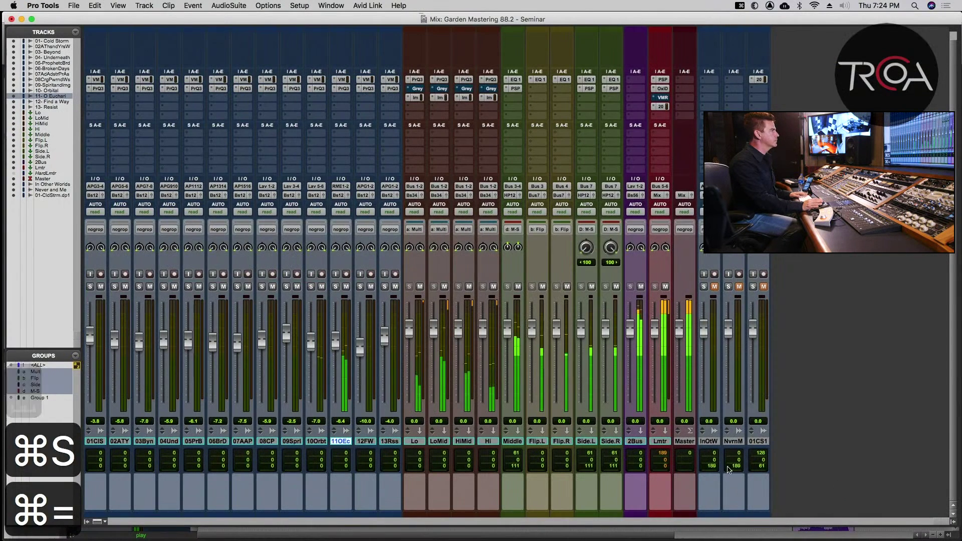
pyautogui.press('super+s')
pyautogui.press('super+s')
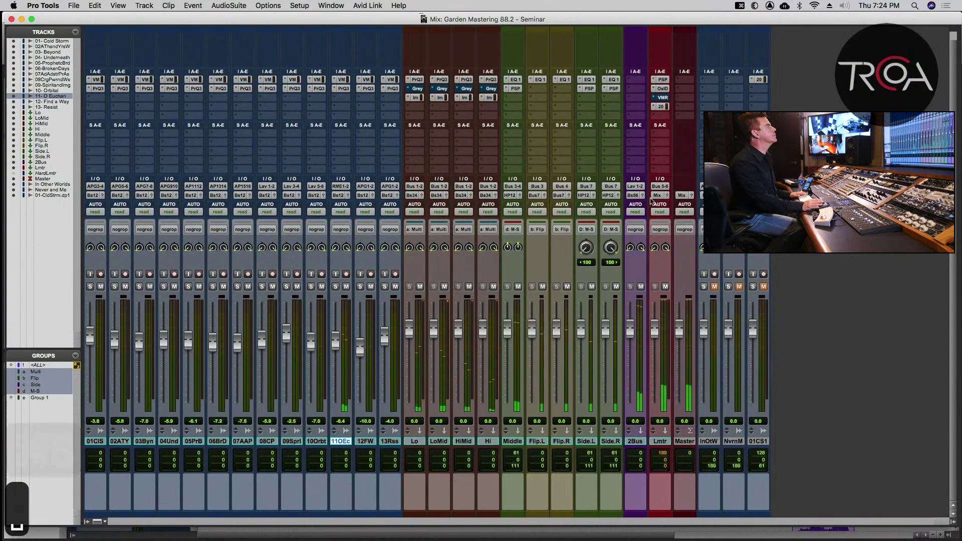
# - Activate the Lmtr track's bypassed VMR insert, set the Massey L2007 threshold to -1.41 dB during playback, and save the session
pyautogui.press('space')
pyautogui.press('super+s')
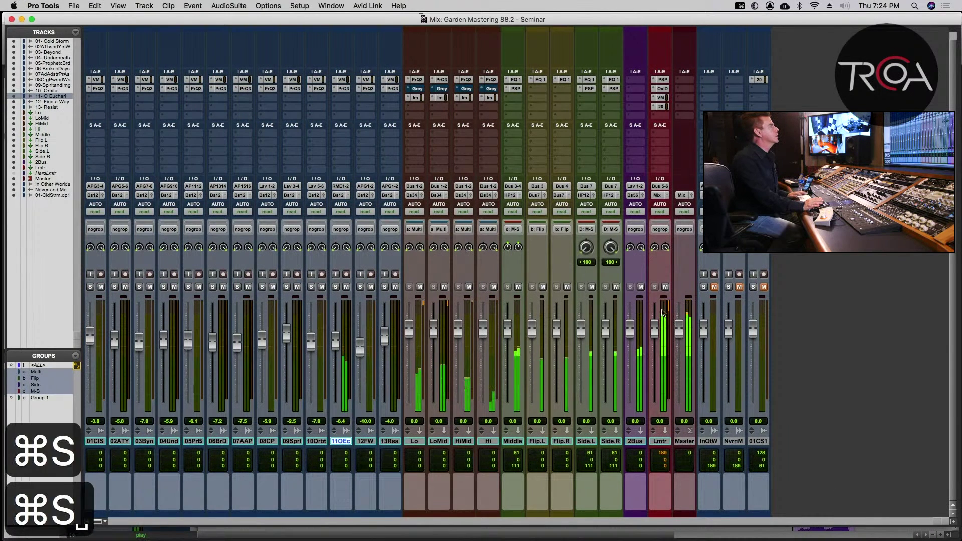
pyautogui.click(661, 107)
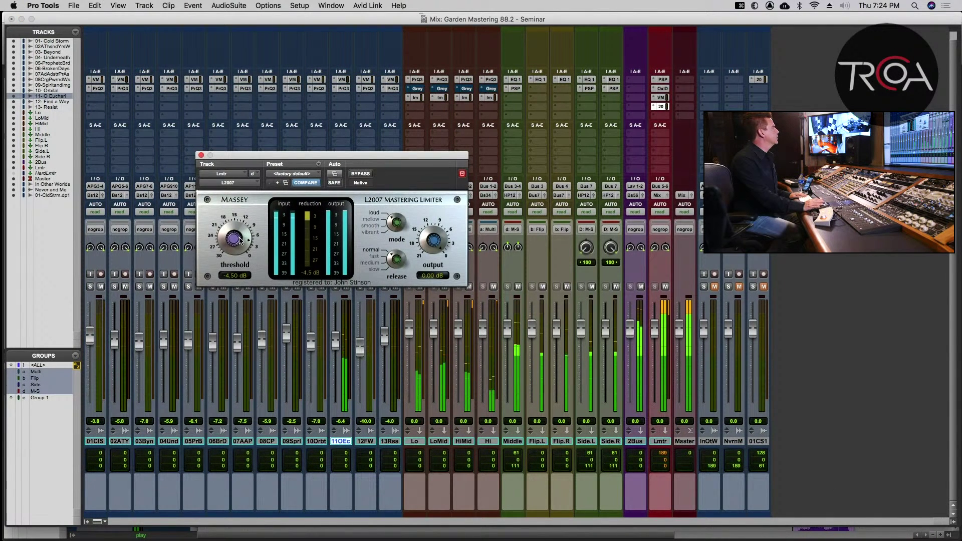
pyautogui.moveTo(233, 238); pyautogui.dragTo(235, 235)
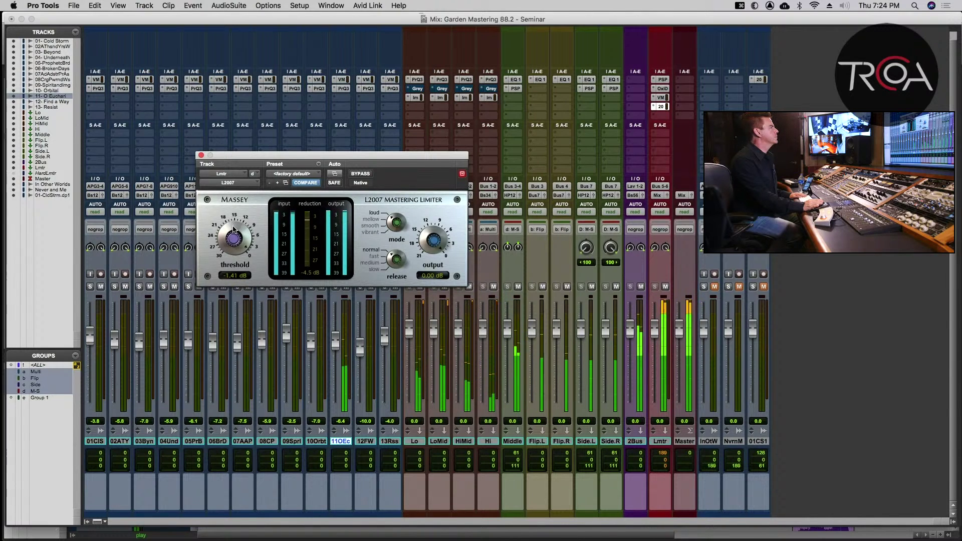
pyautogui.press('super+s')
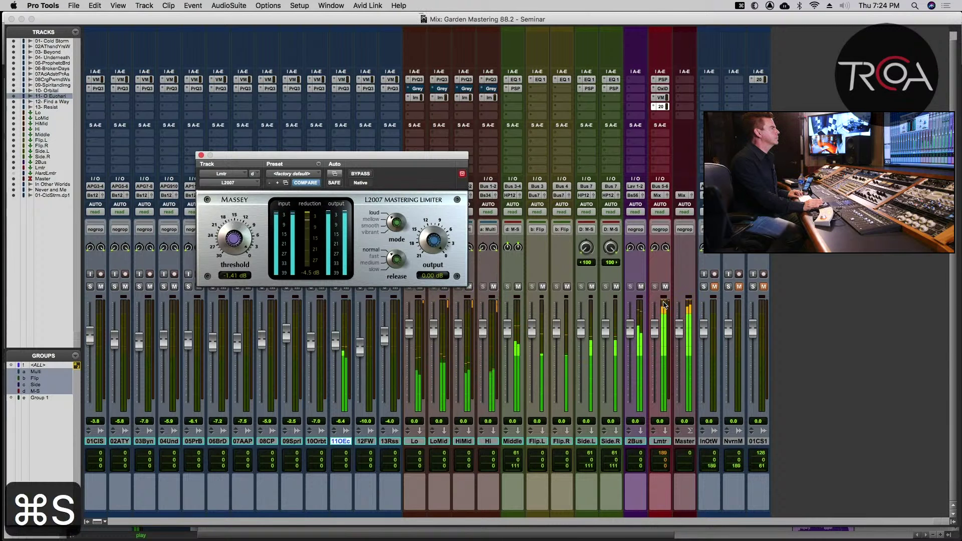
pyautogui.click(663, 304)
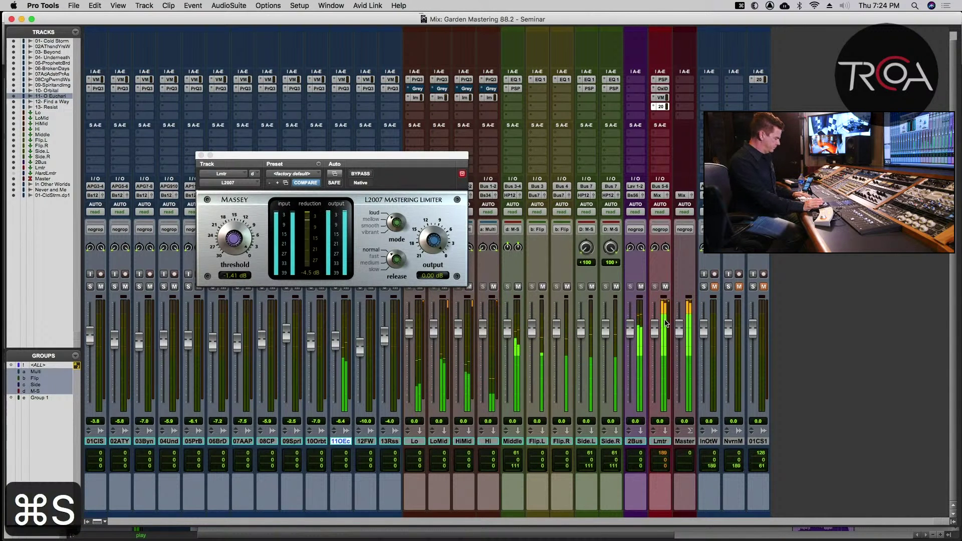
# - Stop playback, play 07- Ad Astra from about 29:03, return to the Mix window, and save the session
pyautogui.press('super+equal')
pyautogui.press('space')
pyautogui.press('super+s')
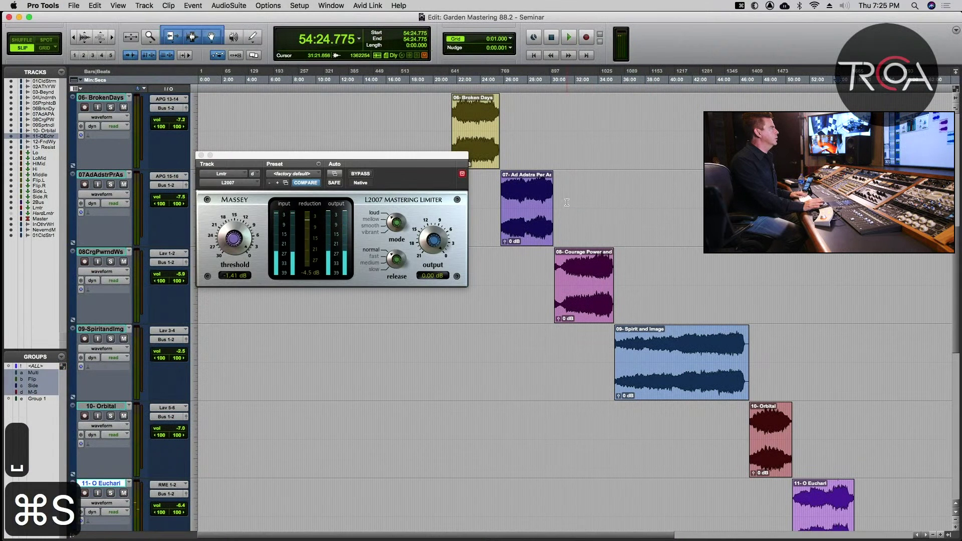
pyautogui.click(540, 180)
pyautogui.press('space')
pyautogui.press('super+equal')
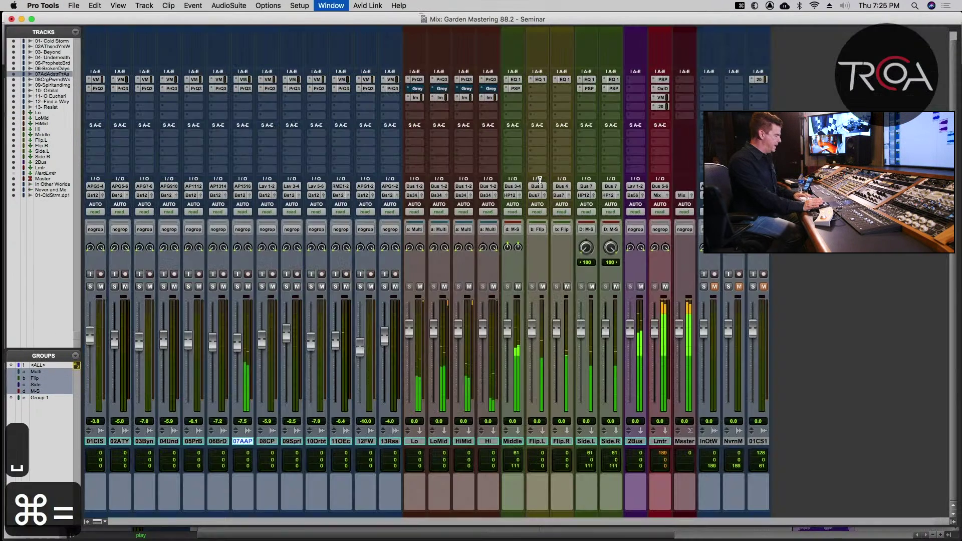
pyautogui.press('super+s')
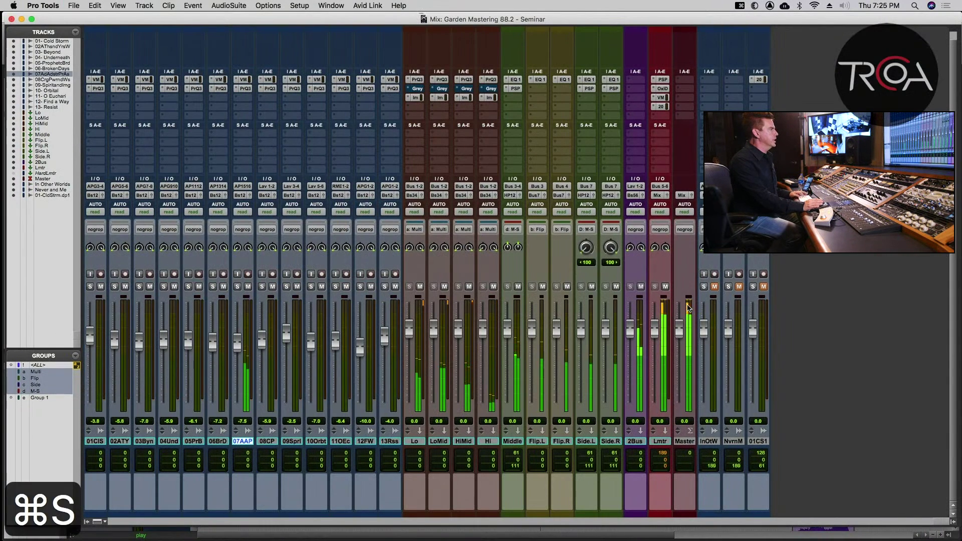
# - Inspect the PSP ClassicQ insert on the Lmtr track during playback, close its window, and save the session
pyautogui.click(661, 80)
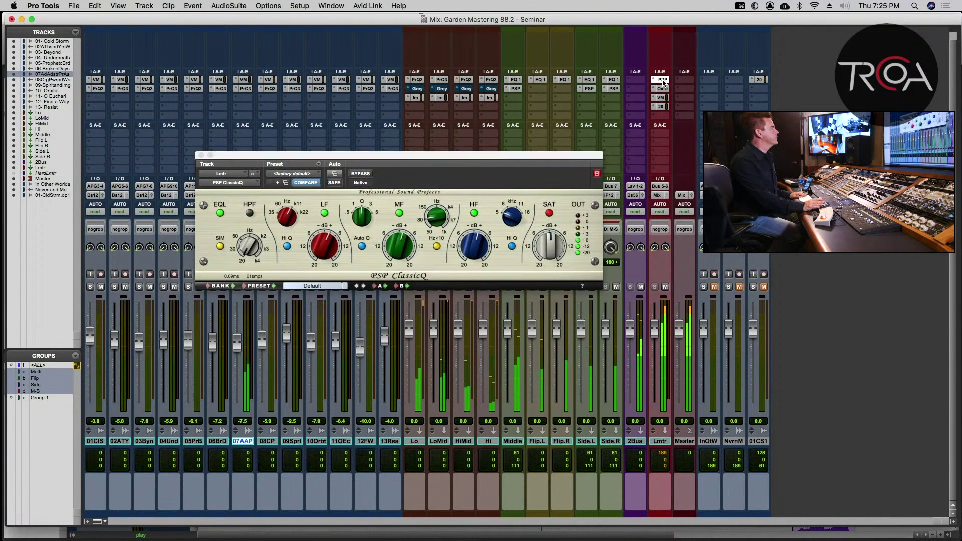
pyautogui.click(662, 80)
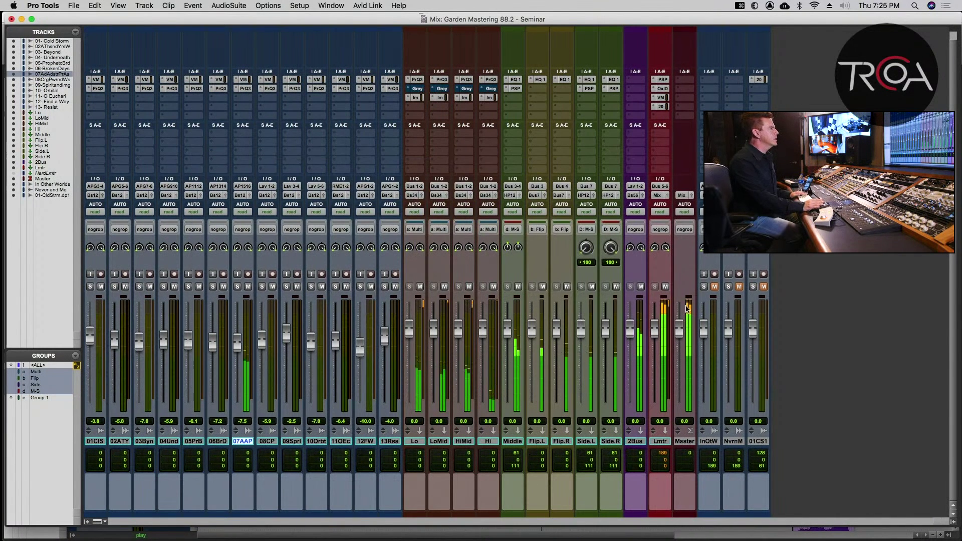
pyautogui.press('super+s')
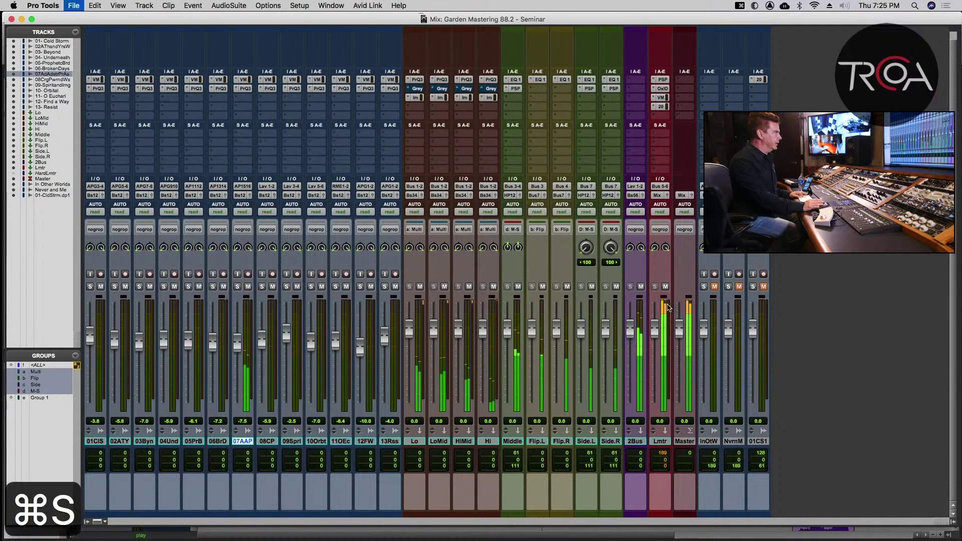
# - Play 06- Broken Days from about 23:03 in the Edit window and save the session
pyautogui.press('super+equal')
pyautogui.press('super+s')
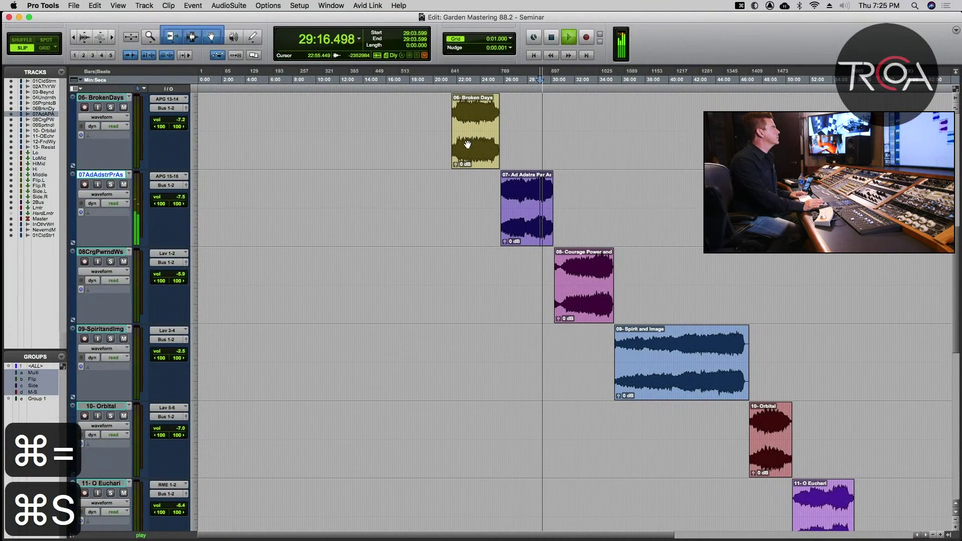
pyautogui.click(468, 117)
pyautogui.press('space')
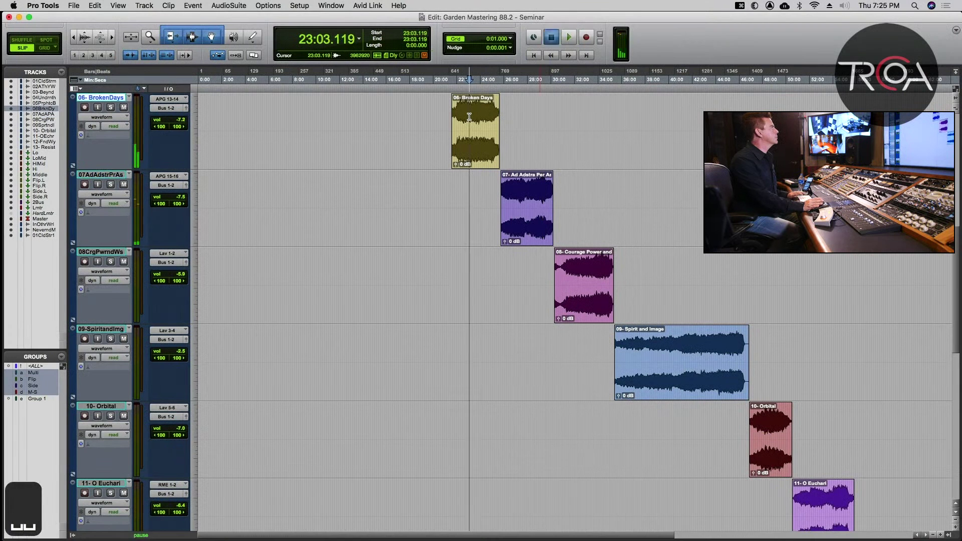
pyautogui.press('space')
pyautogui.press('super+s')
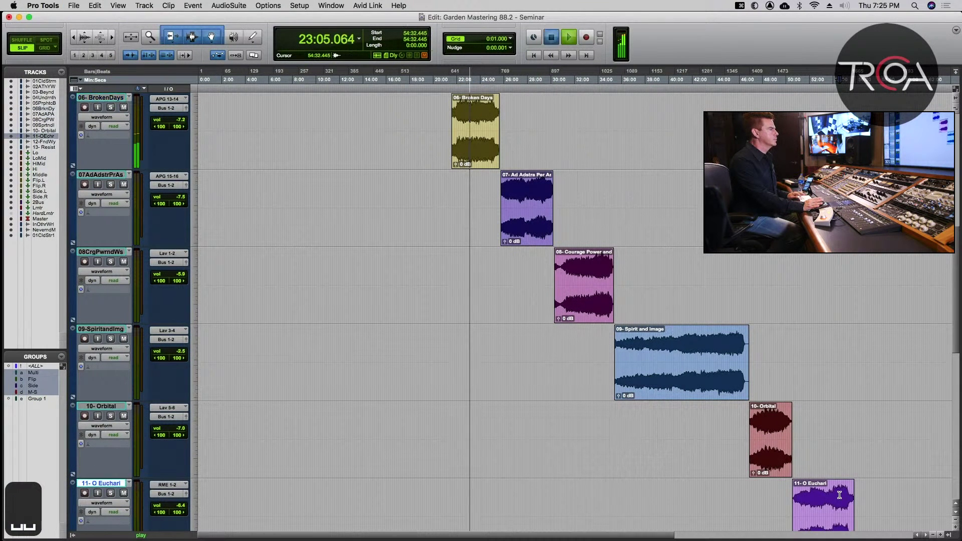
# - Play 11- O Euchari from about 54:32, check its levels in the Mix window, and save the session
pyautogui.click(839, 495)
pyautogui.press('super+s')
pyautogui.press('super+equal')
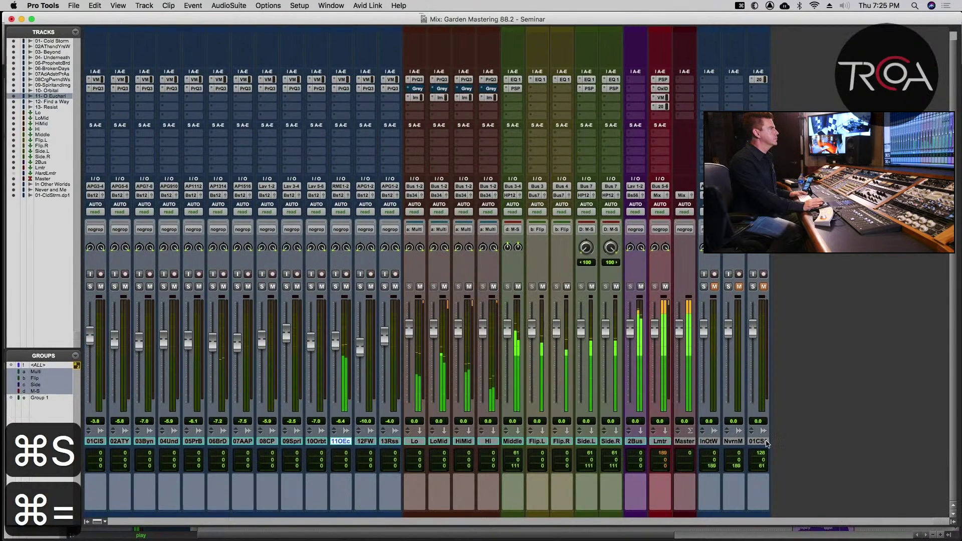
pyautogui.press('super+s')
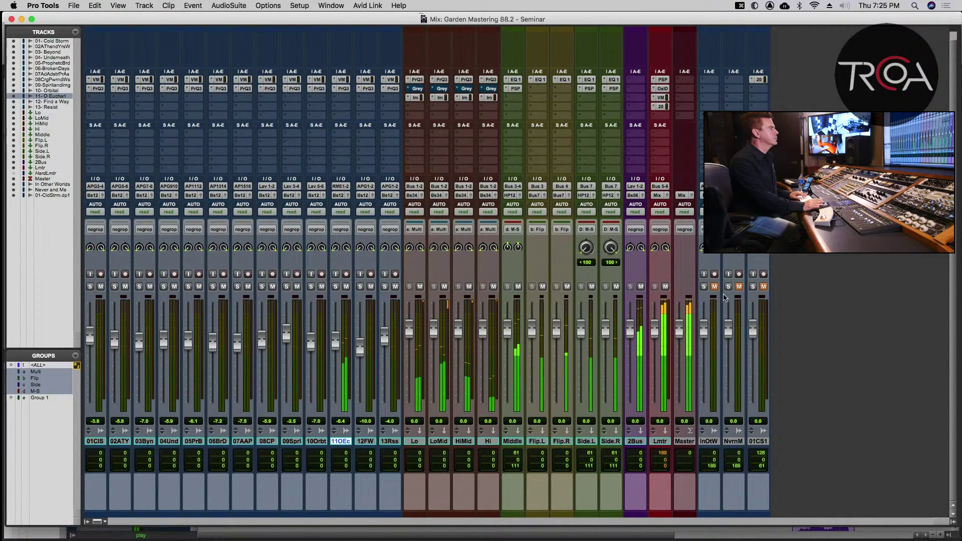
pyautogui.press('super+s')
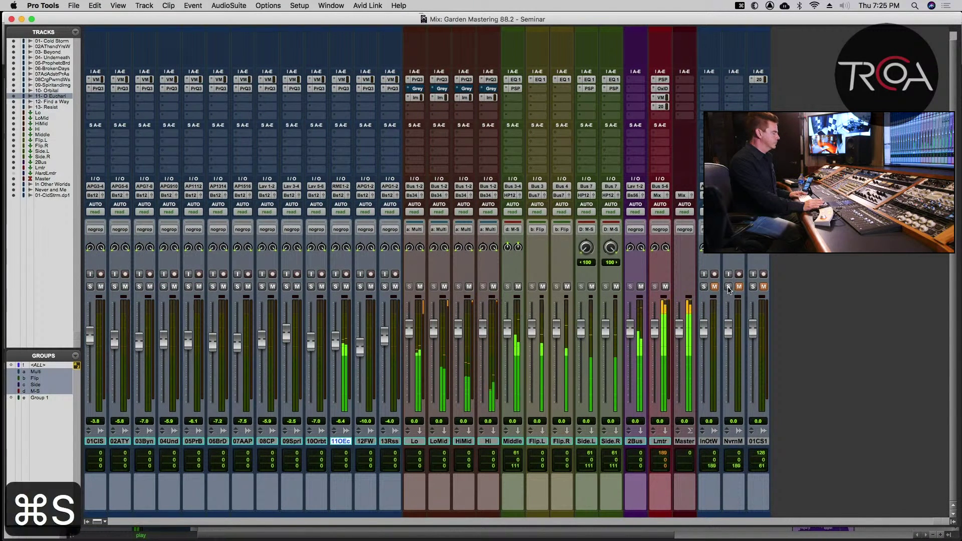
# - Look over the song tracks through 13- Resist in the Edit window, return to the Mix window, stop playback, and save the session
pyautogui.press('super+equal')
pyautogui.press('super+s')
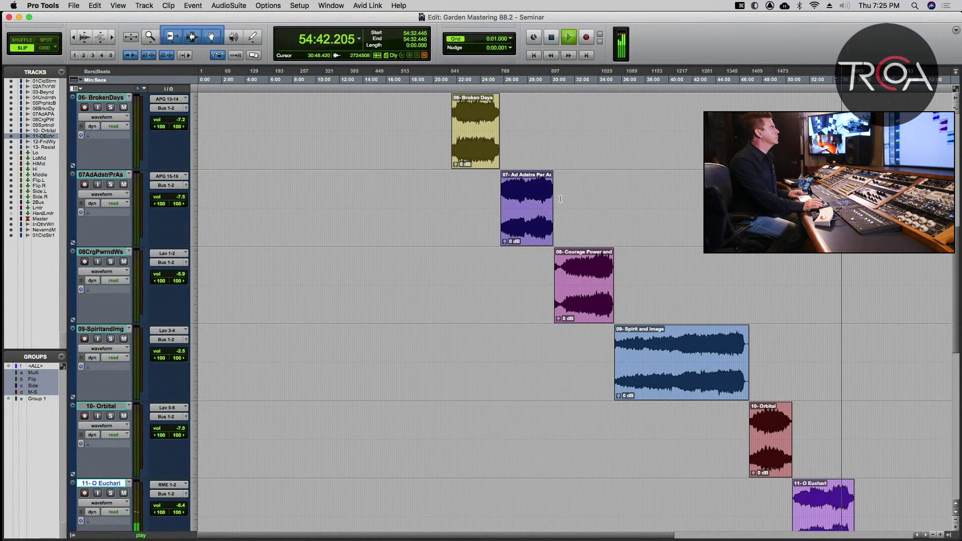
pyautogui.scroll(6, 560, 198)
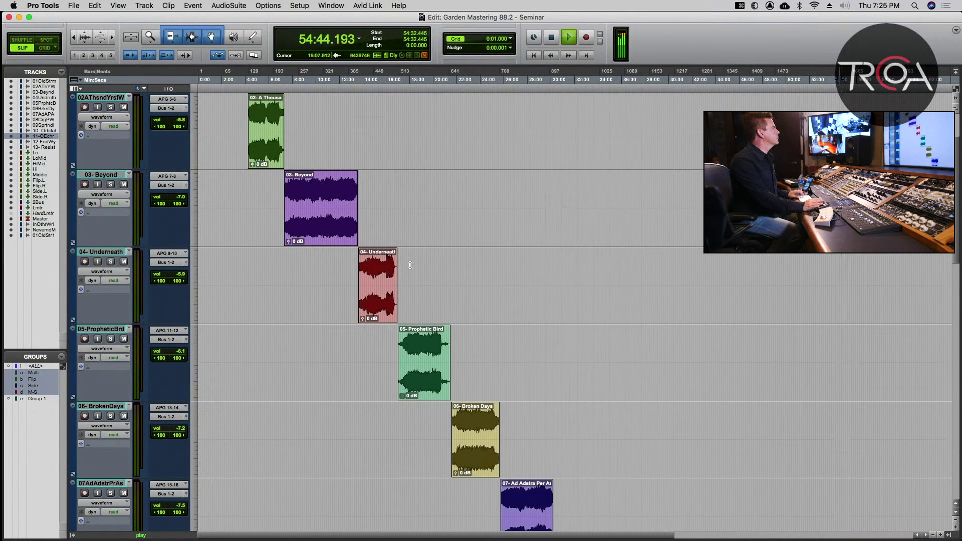
pyautogui.scroll(-12, 502, 273)
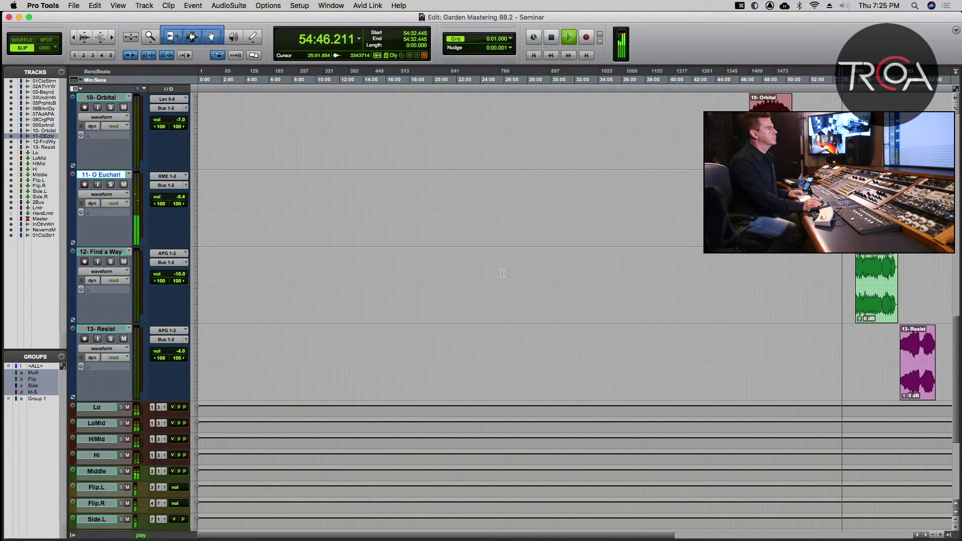
pyautogui.hscroll(5, 502, 273)
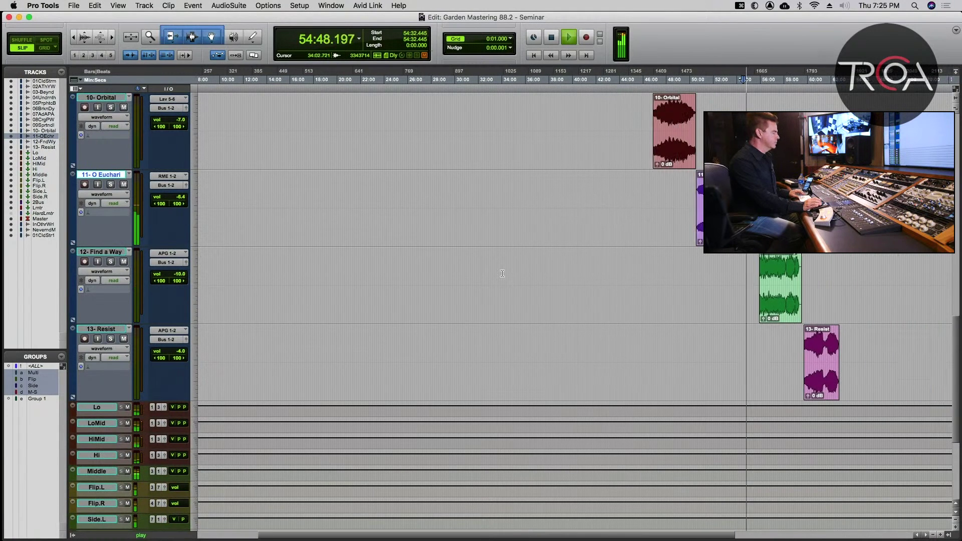
pyautogui.press('super+equal')
pyautogui.press('super+s')
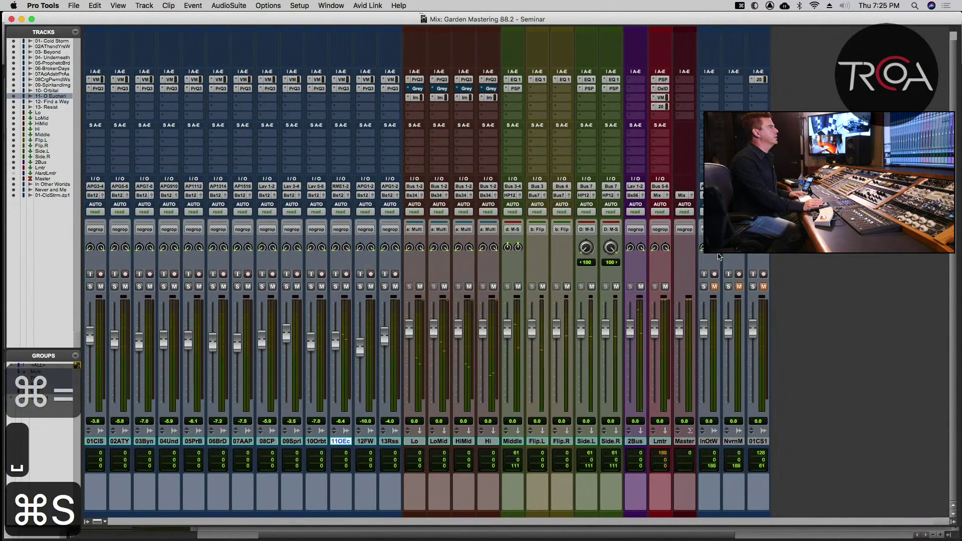
# - Solo the Never and Me reference track, play it from about 41:58, check its level in the Mix window, and save the session
pyautogui.click(728, 286)
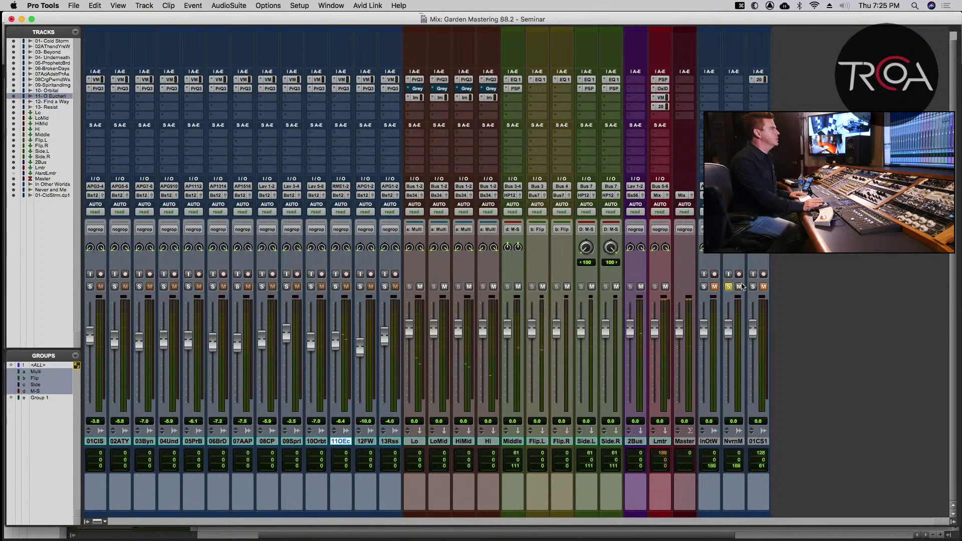
pyautogui.press('super+equal')
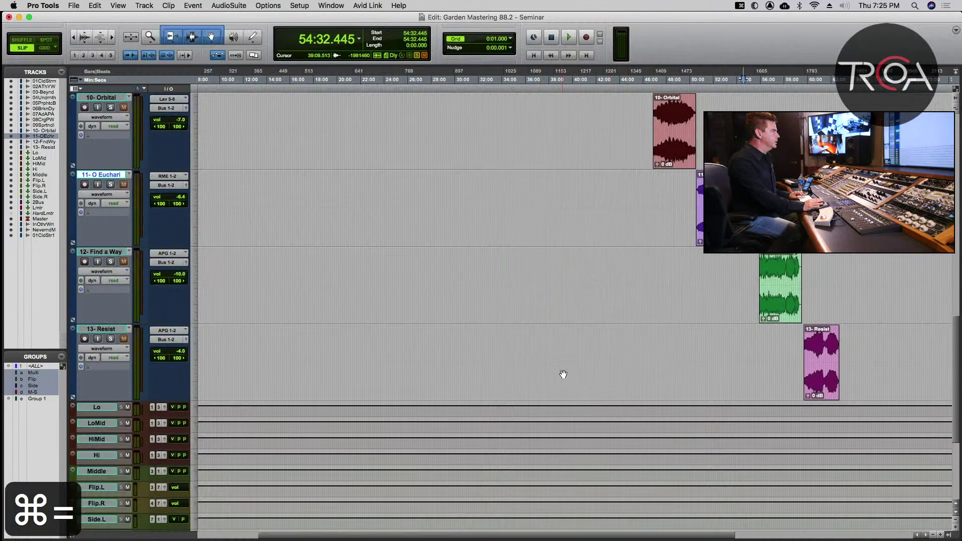
pyautogui.click(594, 331)
pyautogui.press('space')
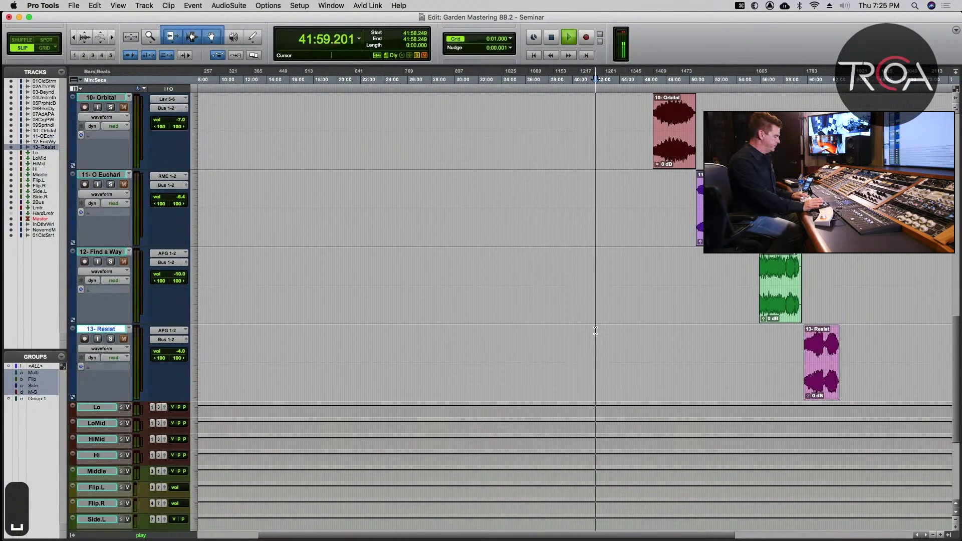
pyautogui.press('super+equal')
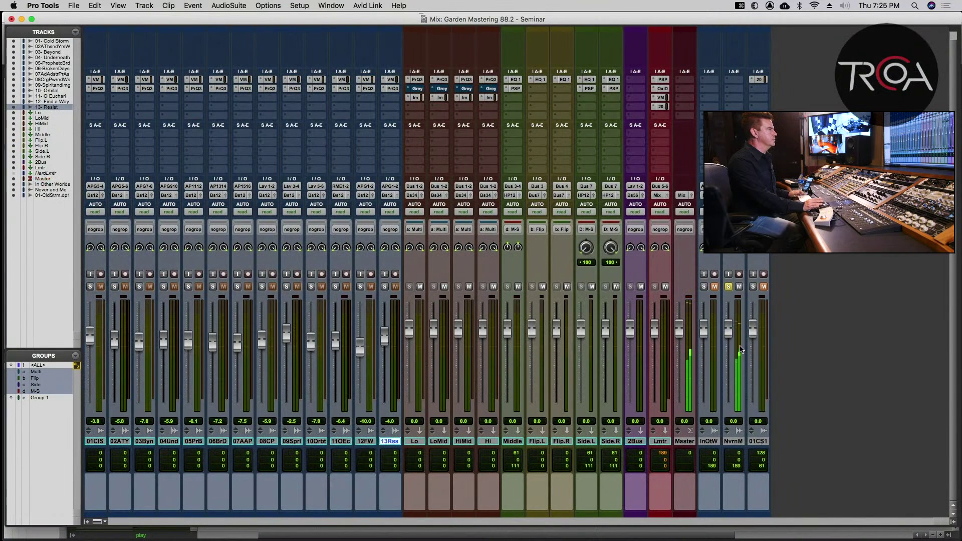
pyautogui.press('super+s')
# - Stop playback, switch the solo from Never and Me to the In Other Worlds reference track, play it, and save the session
pyautogui.click(727, 286)
pyautogui.click(740, 286)
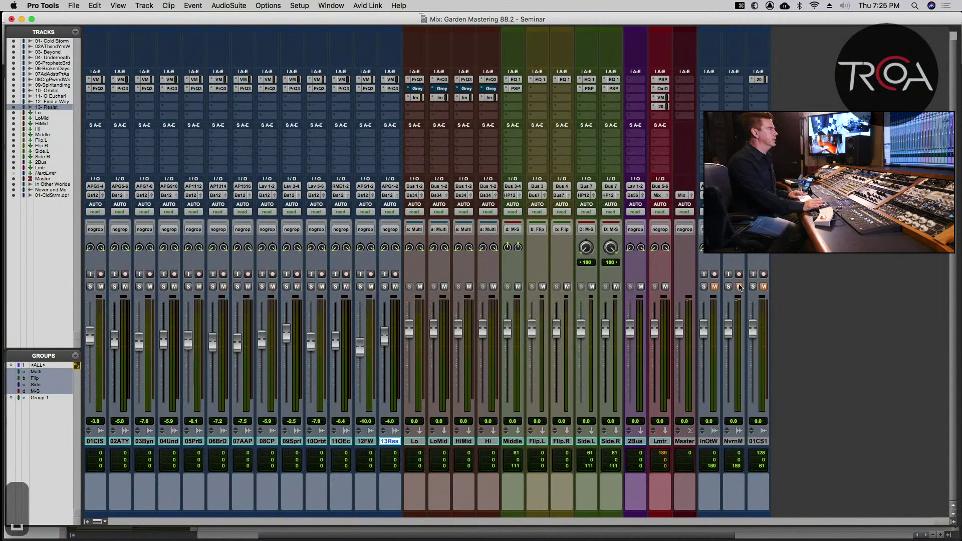
pyautogui.click(703, 286)
pyautogui.press('space')
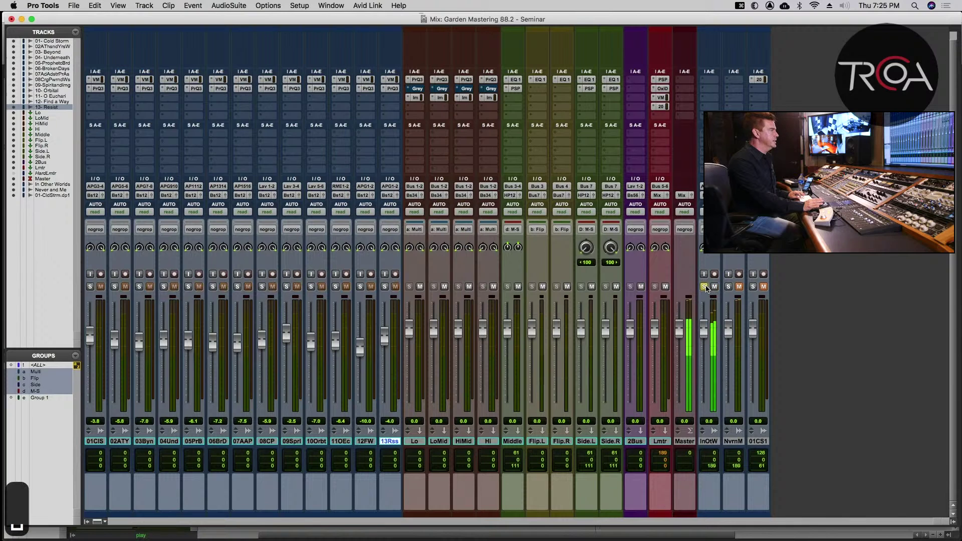
pyautogui.press('super+s')
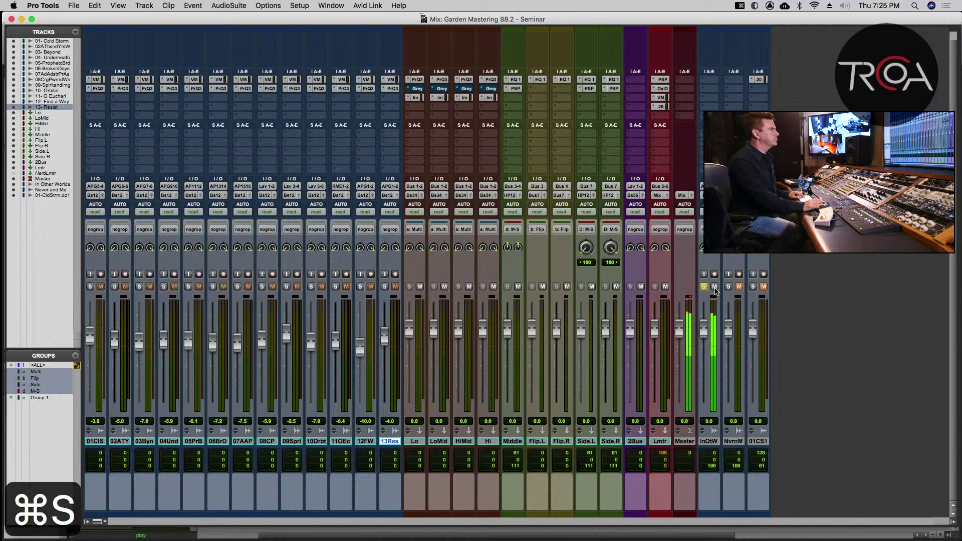
# - Unsolo In Other Worlds, play 03- Beyond from about 12:24, check its levels in the Mix window, save the session, and stop playback
pyautogui.press('super+equal')
pyautogui.press('super+equal')
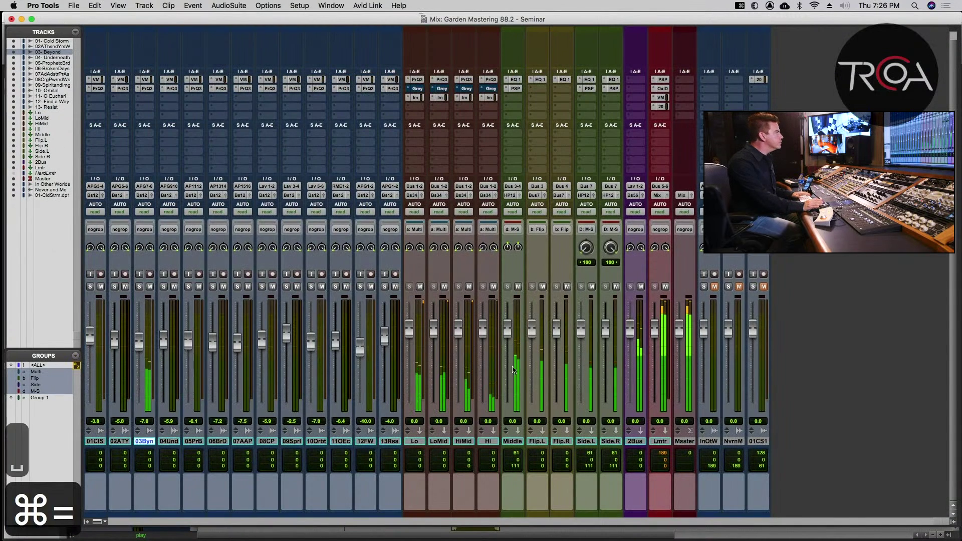
pyautogui.press('super+s')
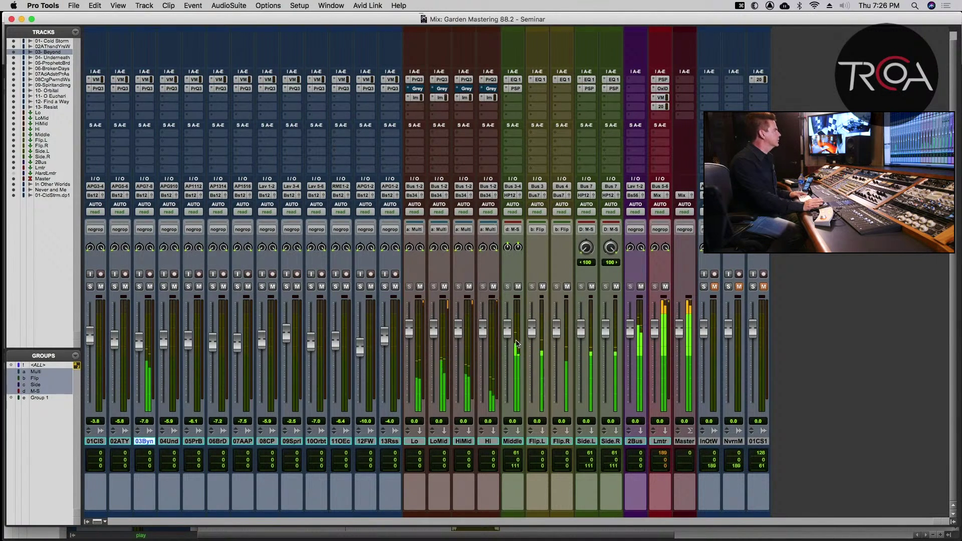
pyautogui.press('super+s')
pyautogui.press('space')
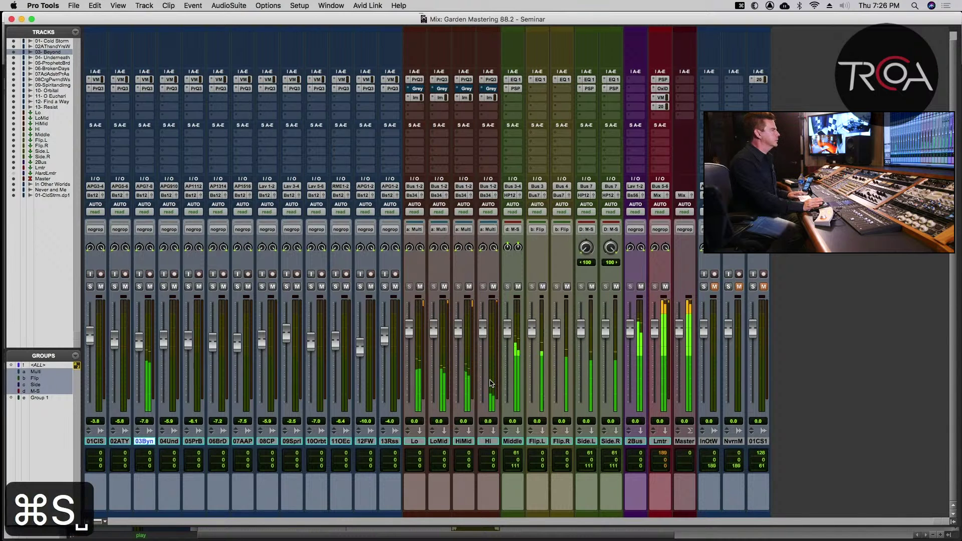
# - Play song 02 from about 6:23, check its levels in the Mix window, stop playback, and save the session
pyautogui.press('super+equal')
pyautogui.press('super+s')
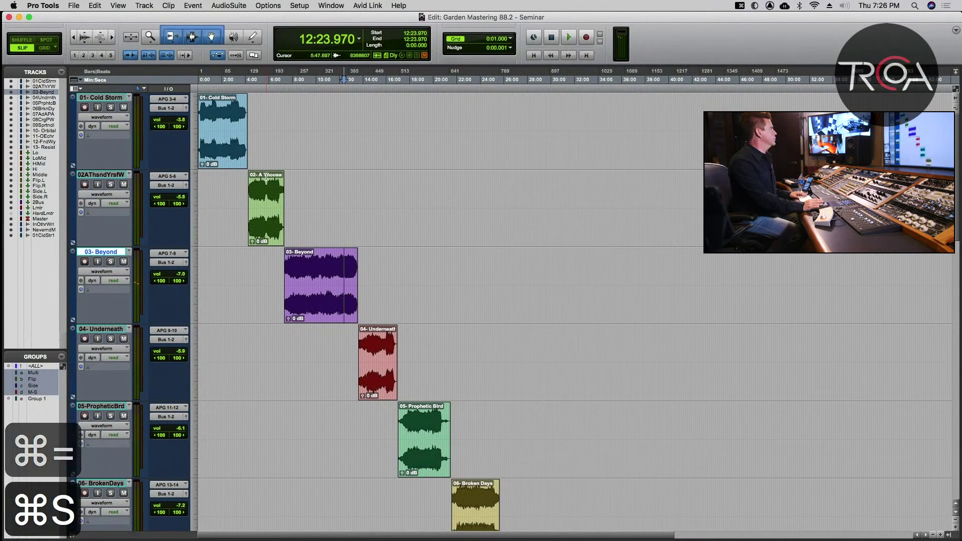
pyautogui.click(273, 183)
pyautogui.press('space')
pyautogui.press('super+s')
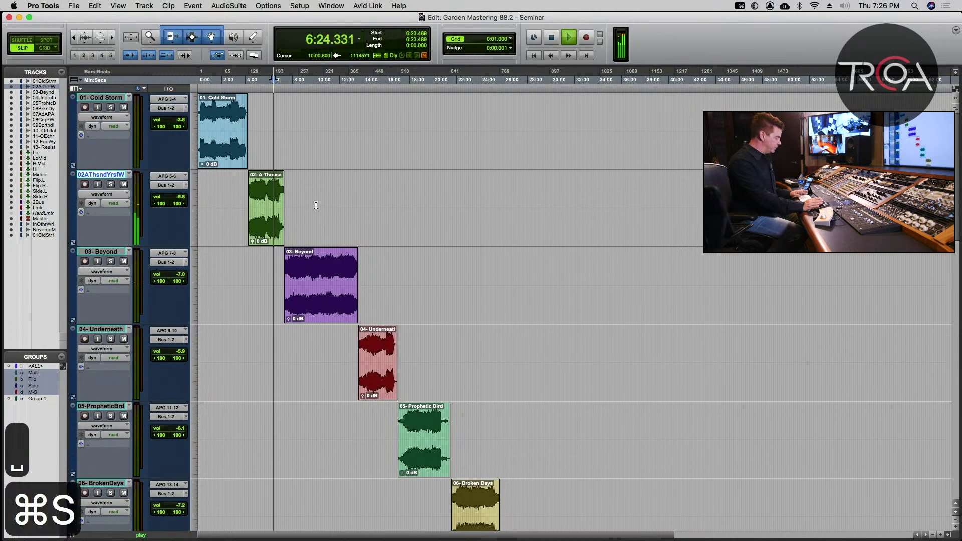
pyautogui.press('super+equal')
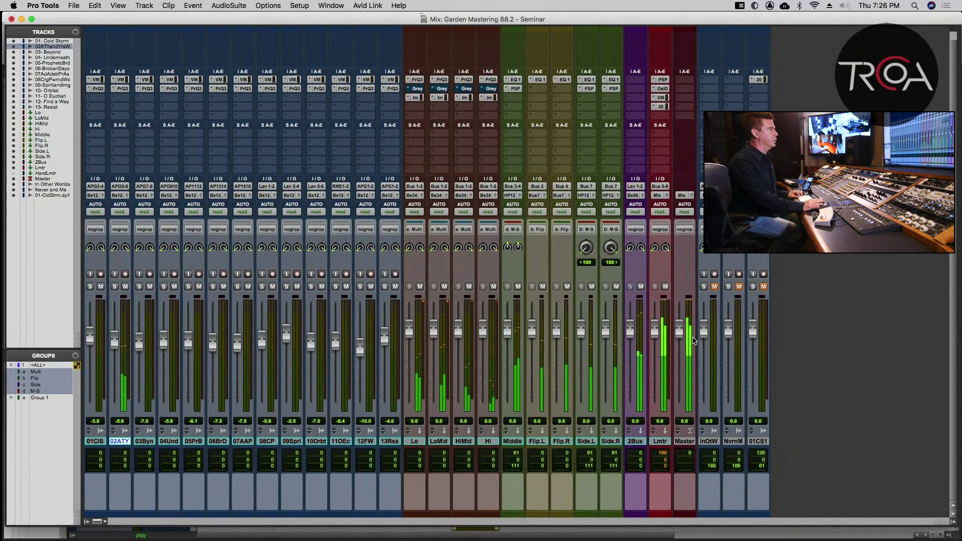
pyautogui.press('super+s')
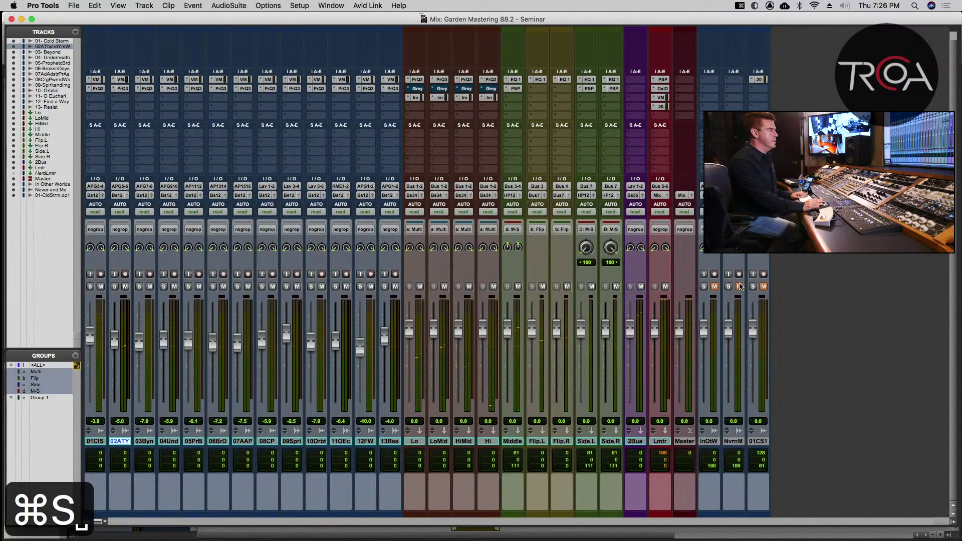
pyautogui.press('super+s')
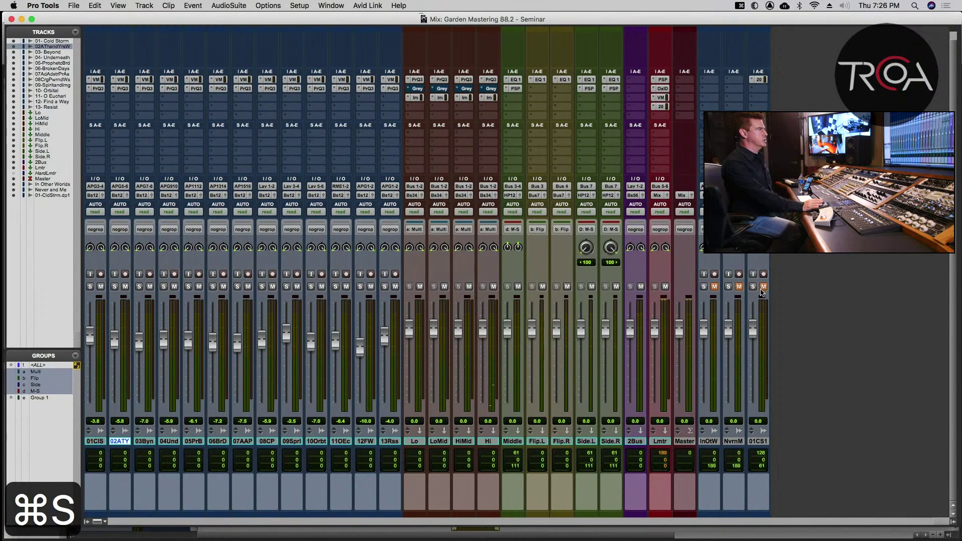
# - Solo the 01-CldStrm.dp1 track, view its clip below the reference tracks in the Edit window, and return to the Mix window
pyautogui.click(752, 287)
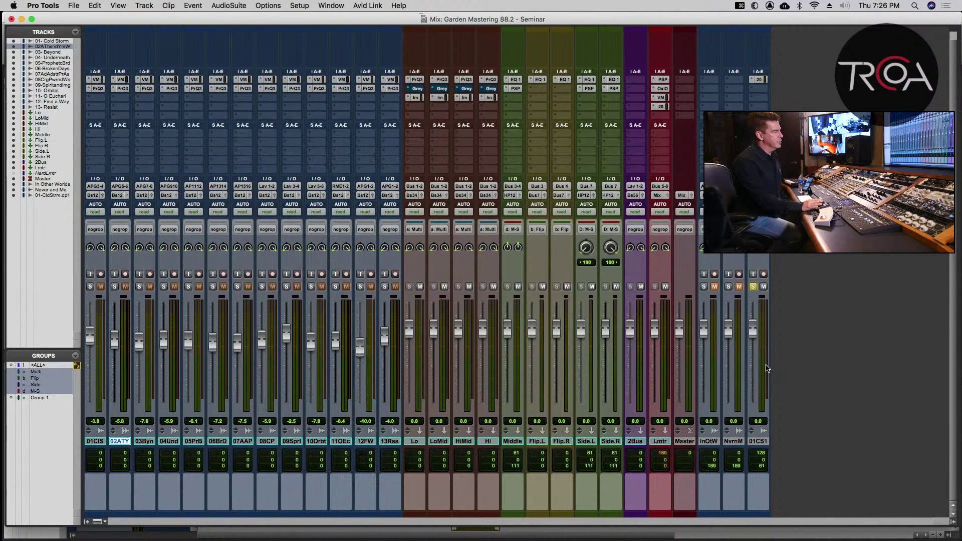
pyautogui.press('super+equal')
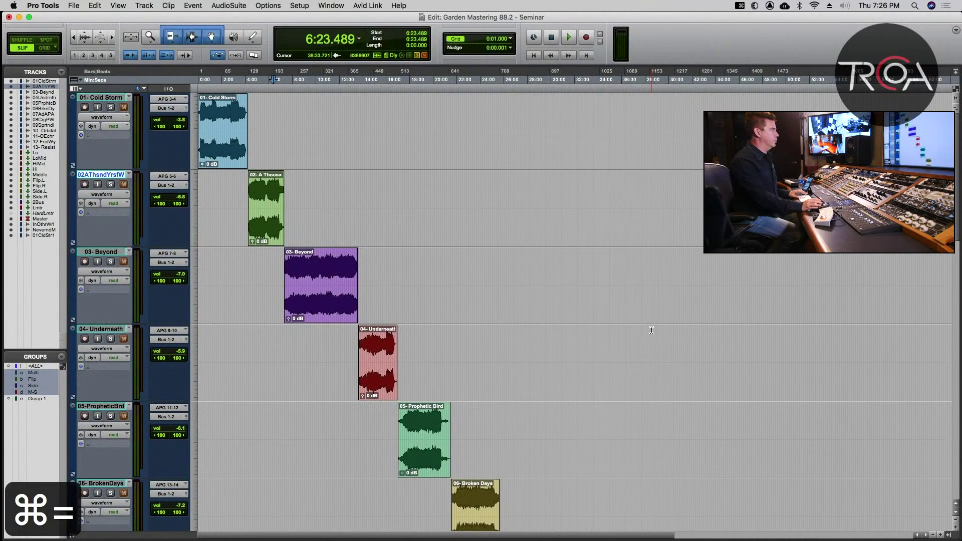
pyautogui.scroll(-15, 673, 329)
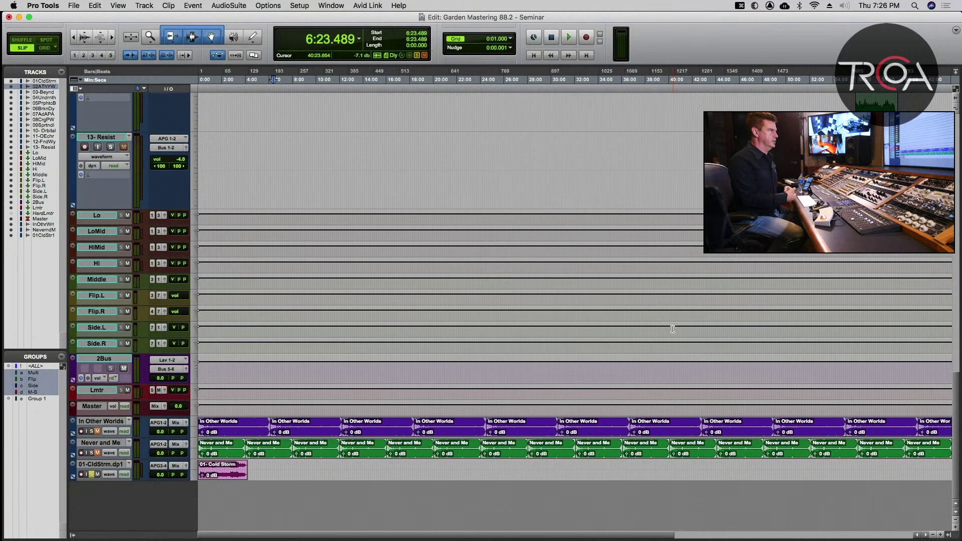
pyautogui.press('super+equal')
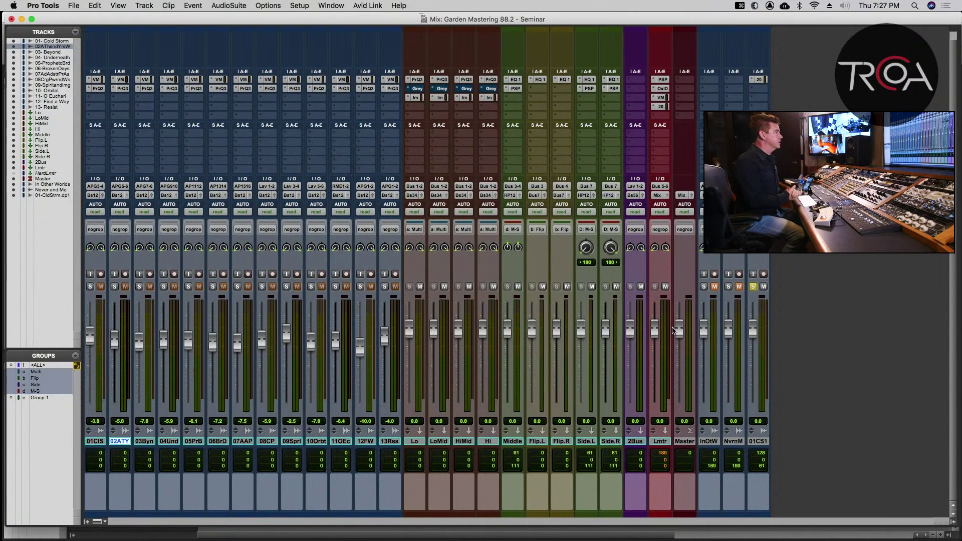